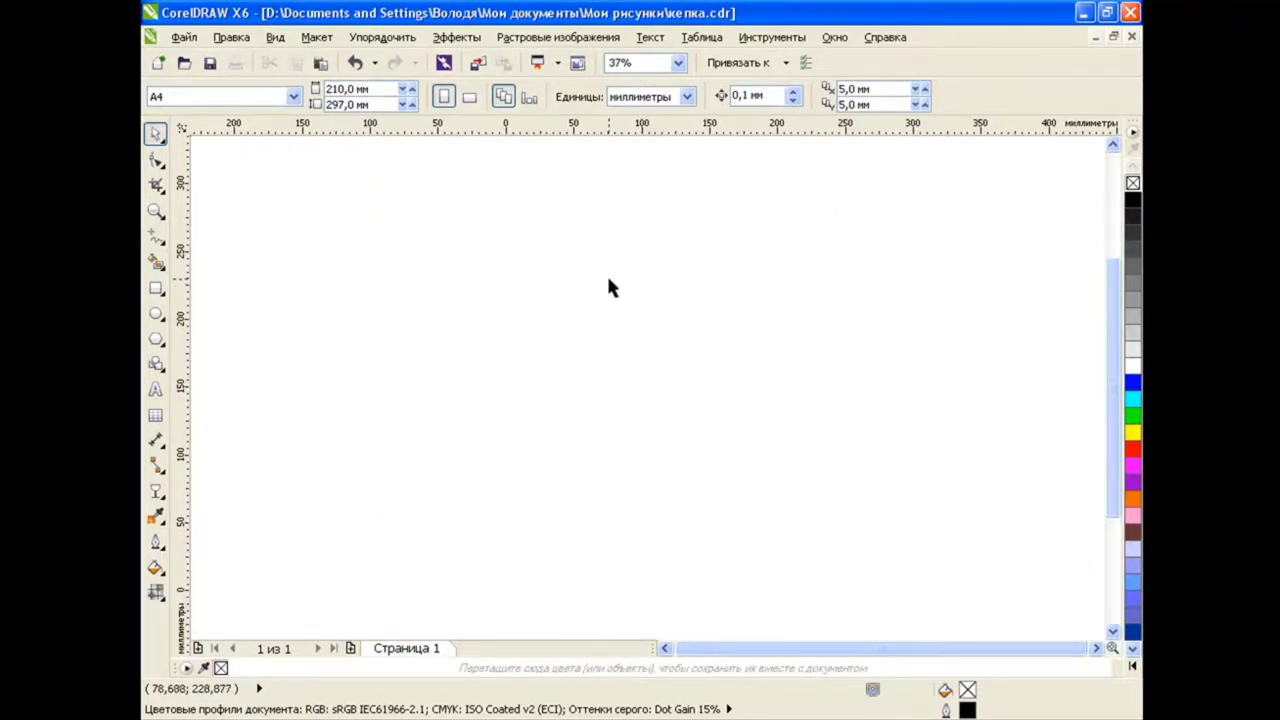
Draw a rectangle in the middle of the page and apply a mesh fill to it.
left_click(156, 288)
left_click_drag(477, 277, 810, 418)
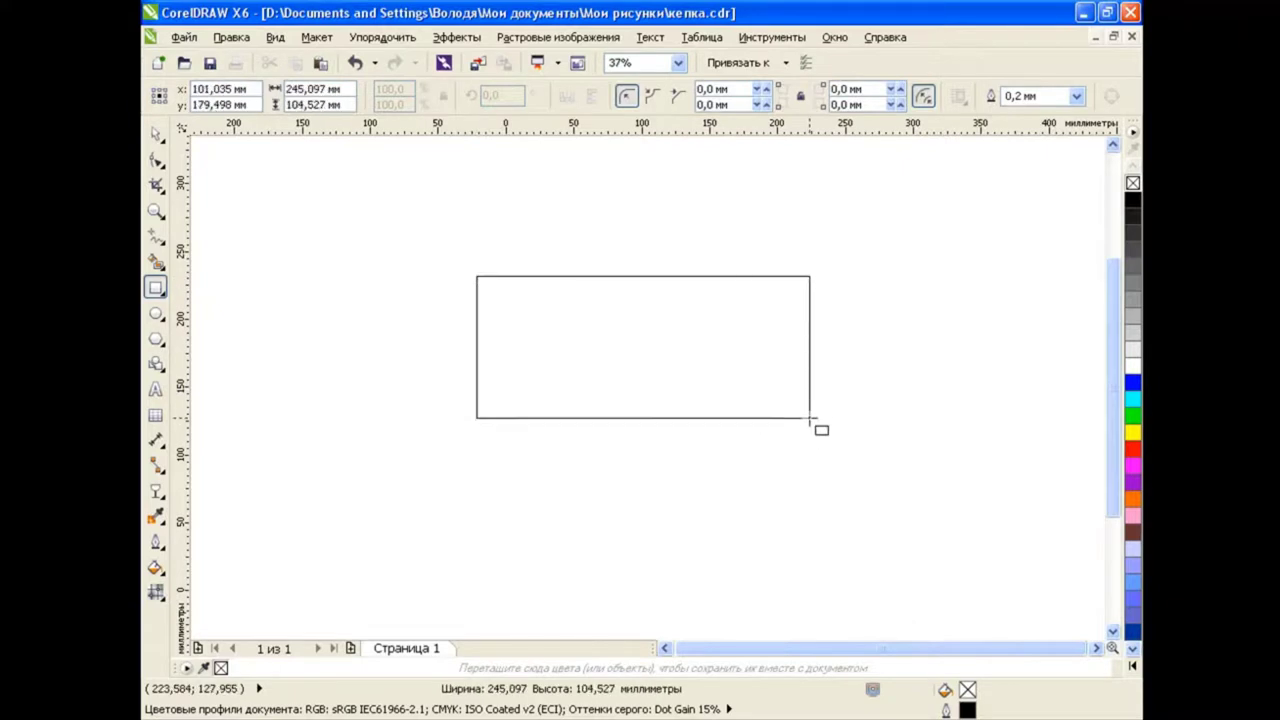
left_click(158, 594)
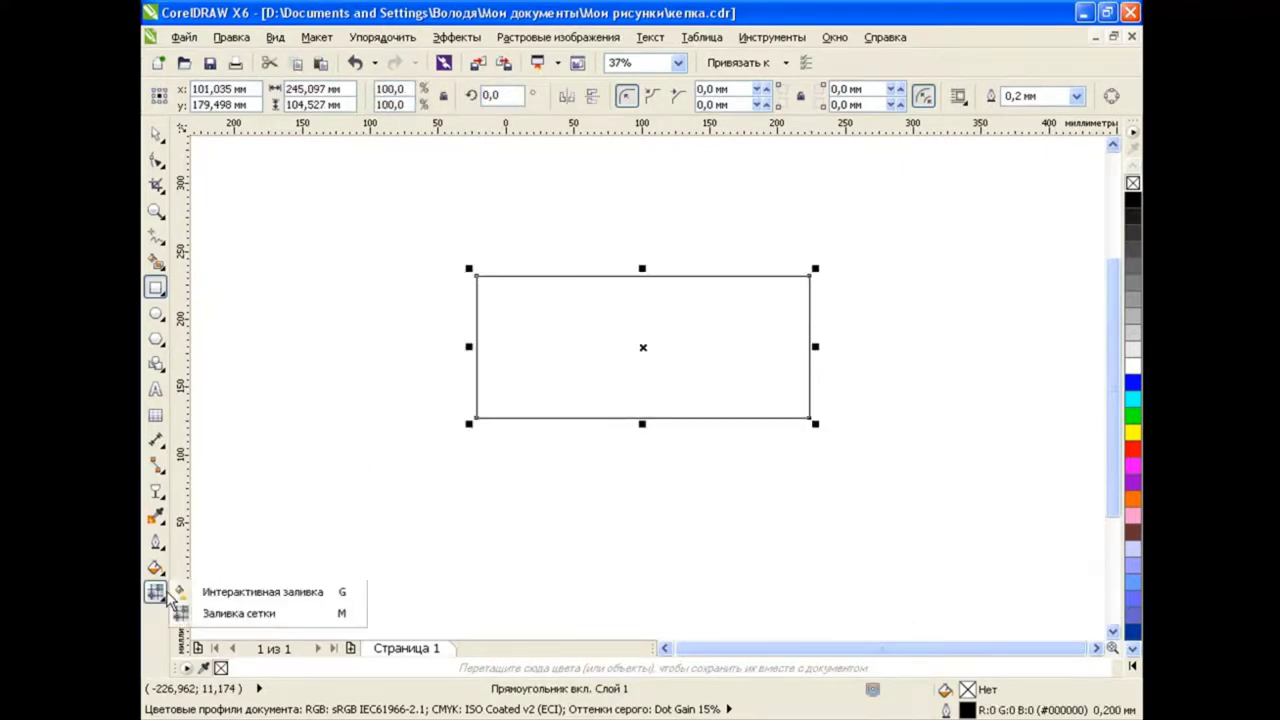
left_click(238, 614)
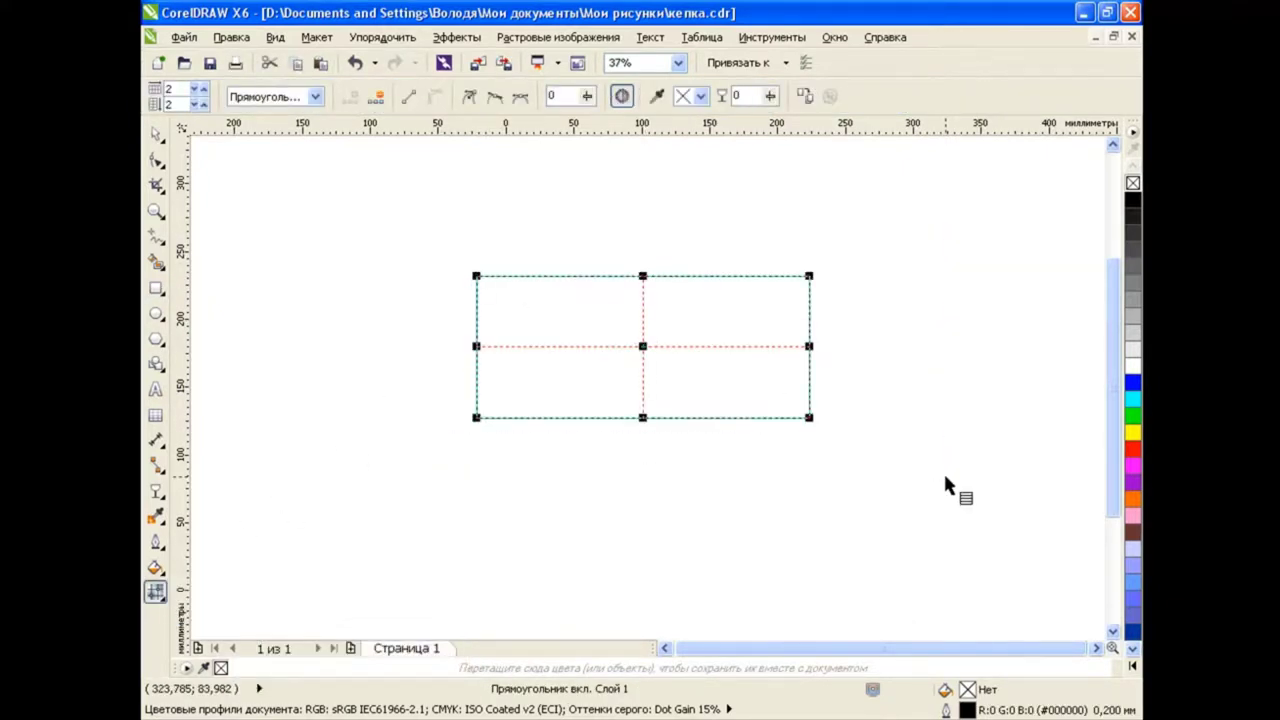
Drag the mesh corners to curve the top, round the bottom and flare the left edge.
left_click_drag(809, 276, 822, 264)
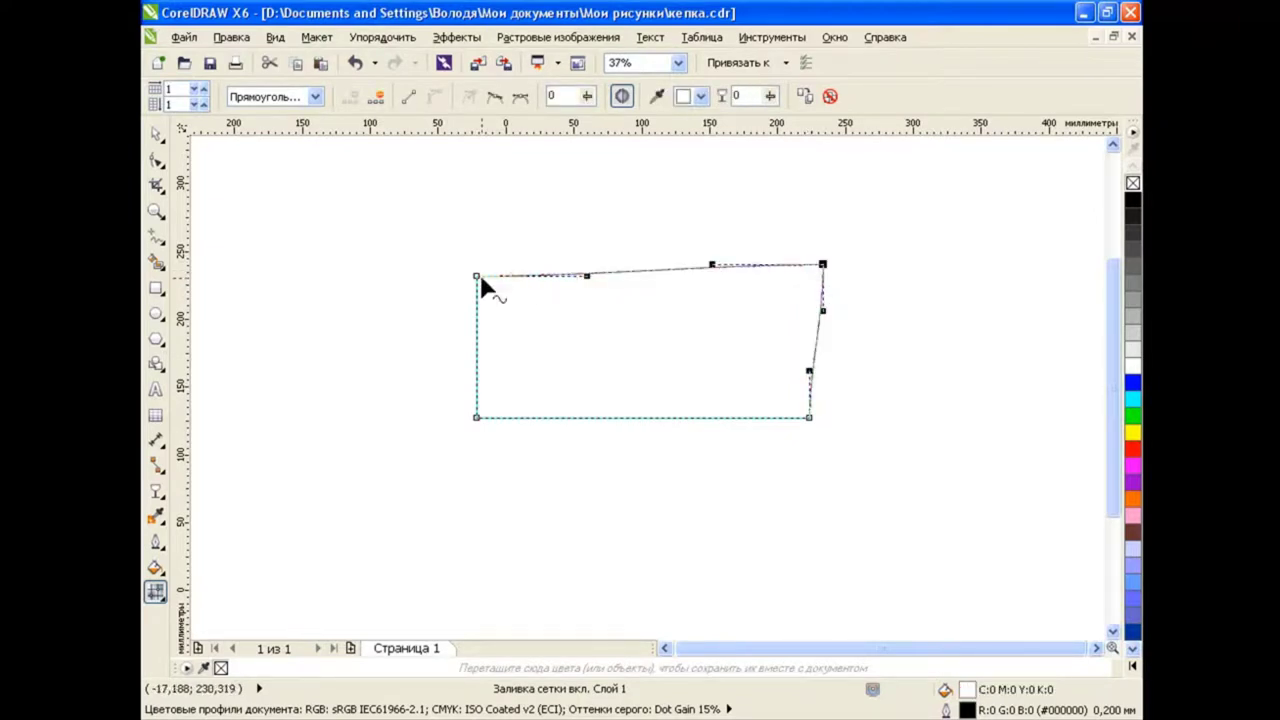
left_click_drag(477, 277, 454, 301)
left_click_drag(477, 417, 454, 442)
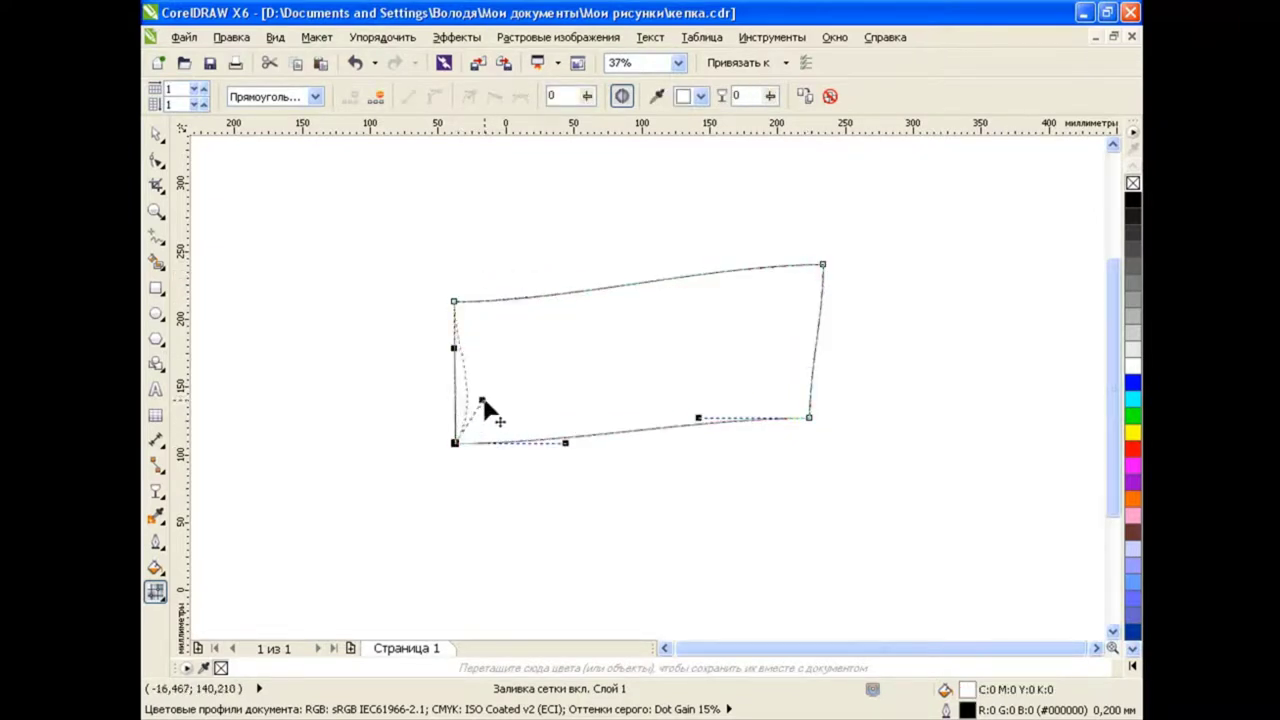
mouse_move(483, 400)
left_mouse_down()
mouse_move(426, 391)
mouse_move(463, 357)
left_mouse_up()
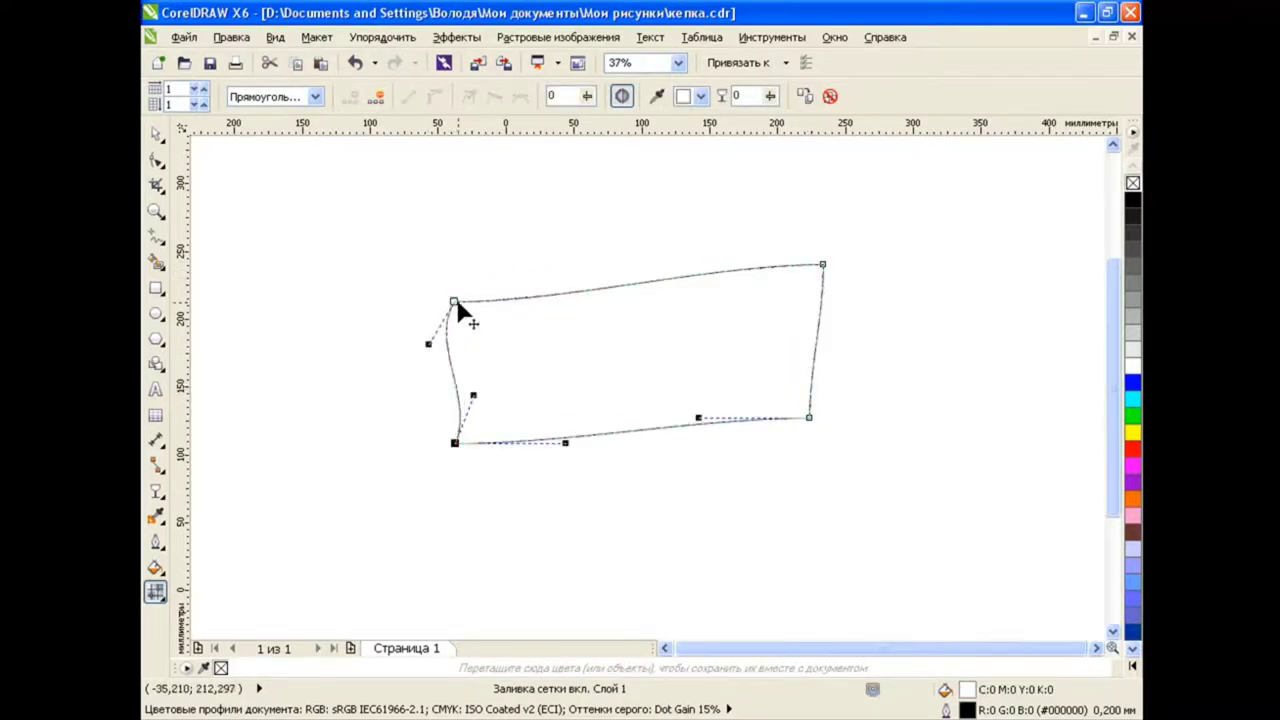
mouse_move(455, 302)
left_mouse_down()
mouse_move(431, 312)
mouse_move(538, 328)
left_mouse_up()
left_click_drag(712, 265, 727, 300)
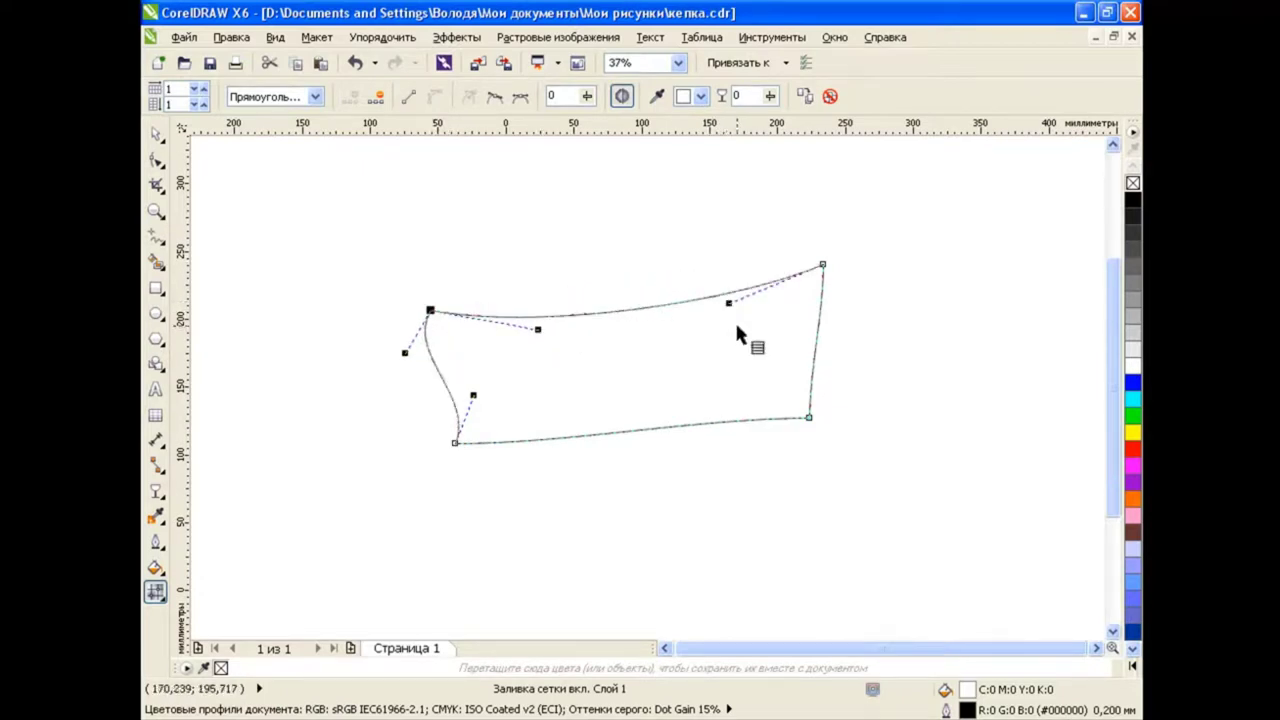
key("space")
left_click(838, 293)
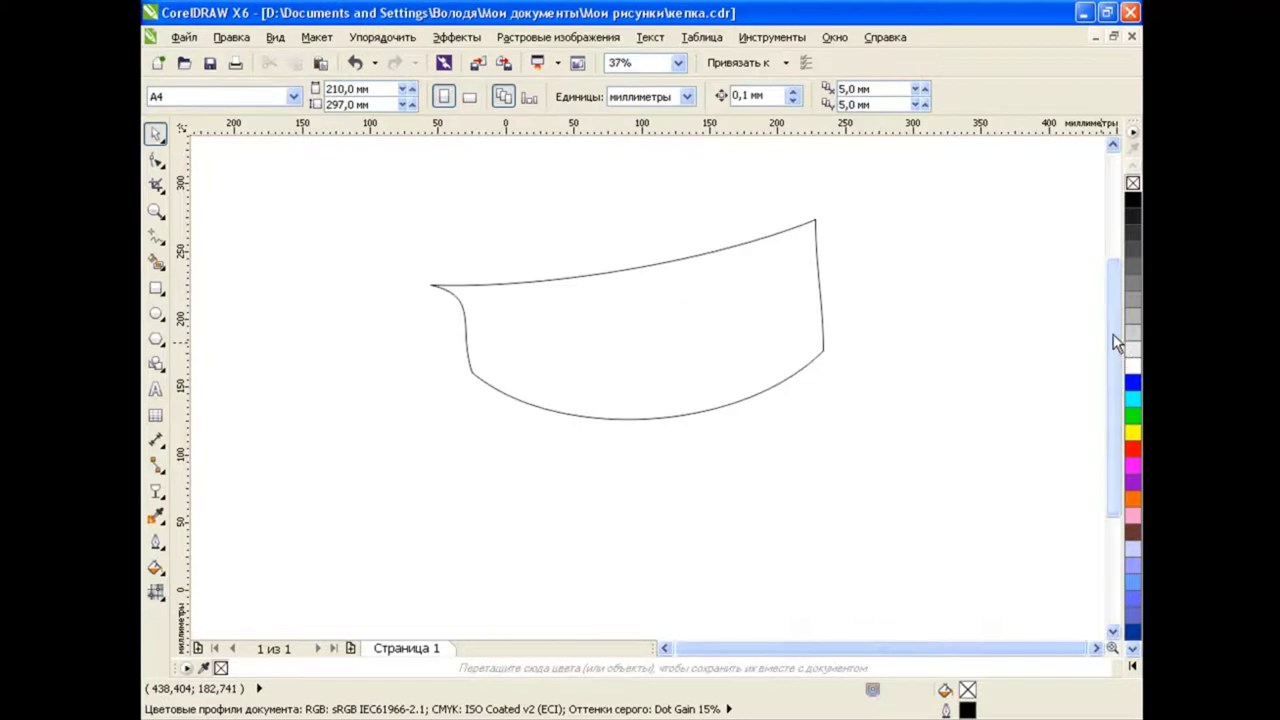
Place the oval crown top above the band and the curved visor below it.
left_click_drag(1117, 342, 1116, 332)
left_click(155, 288)
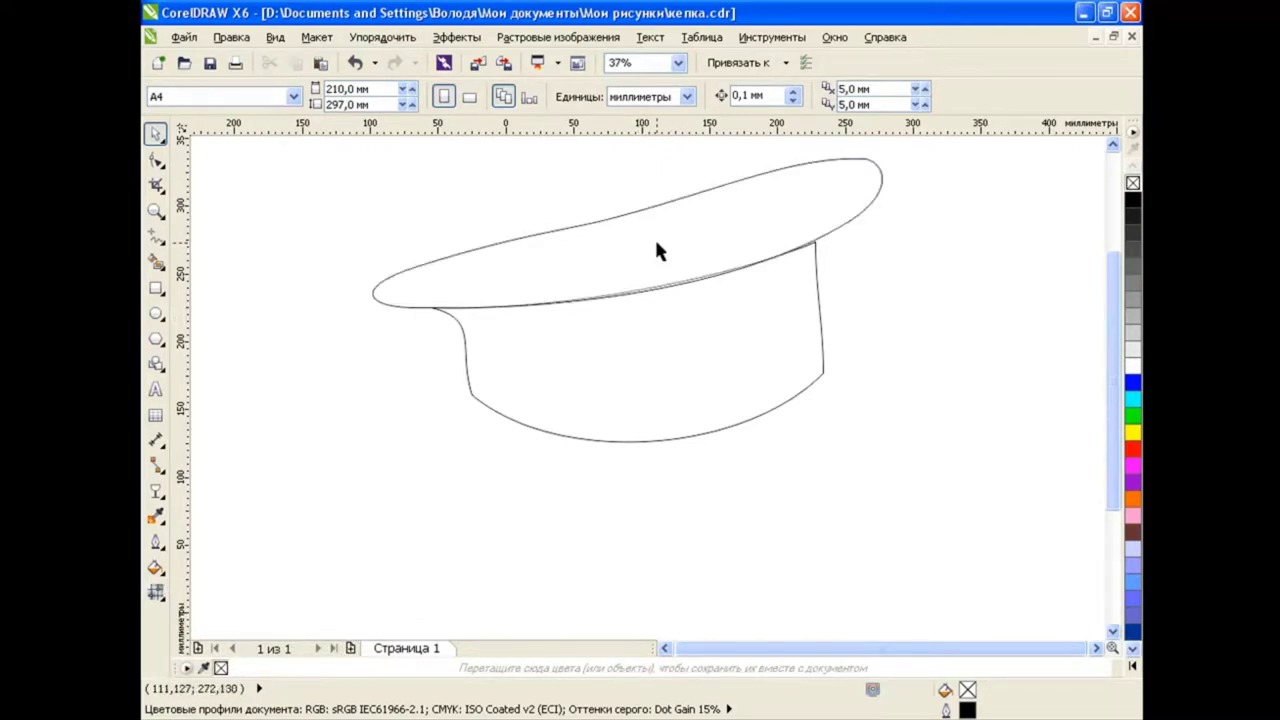
left_click(657, 250)
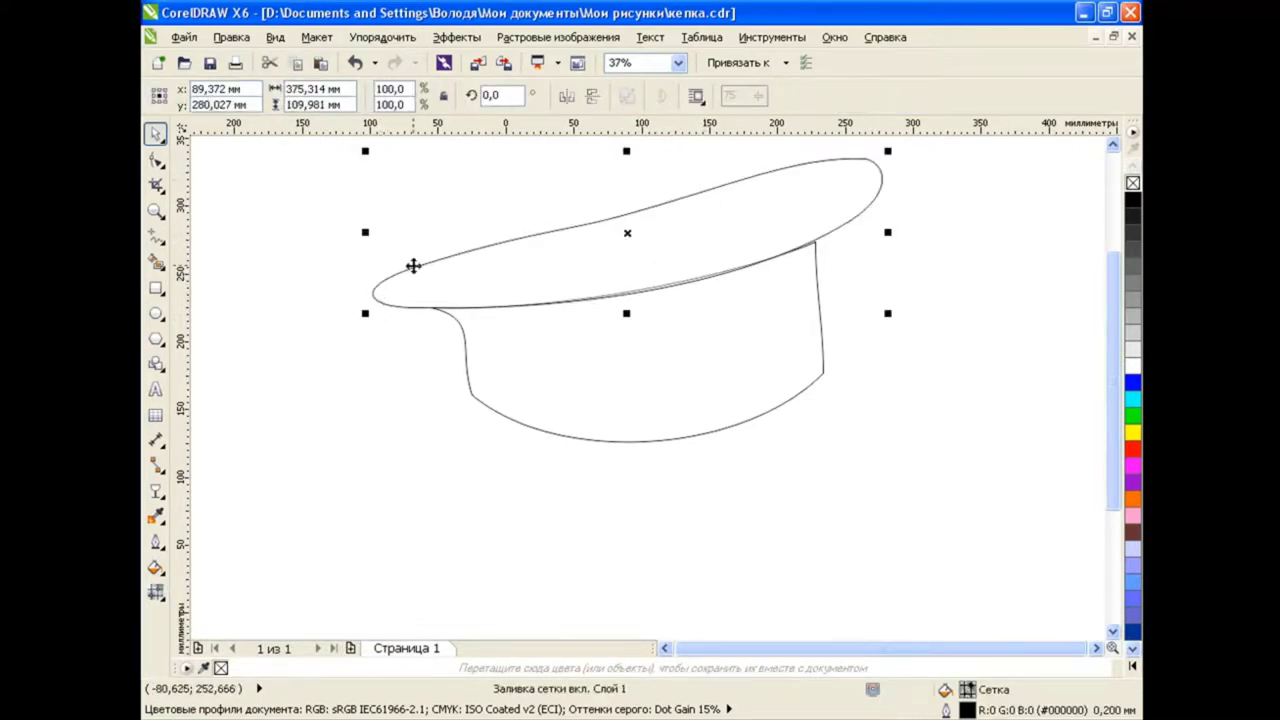
left_click(935, 263)
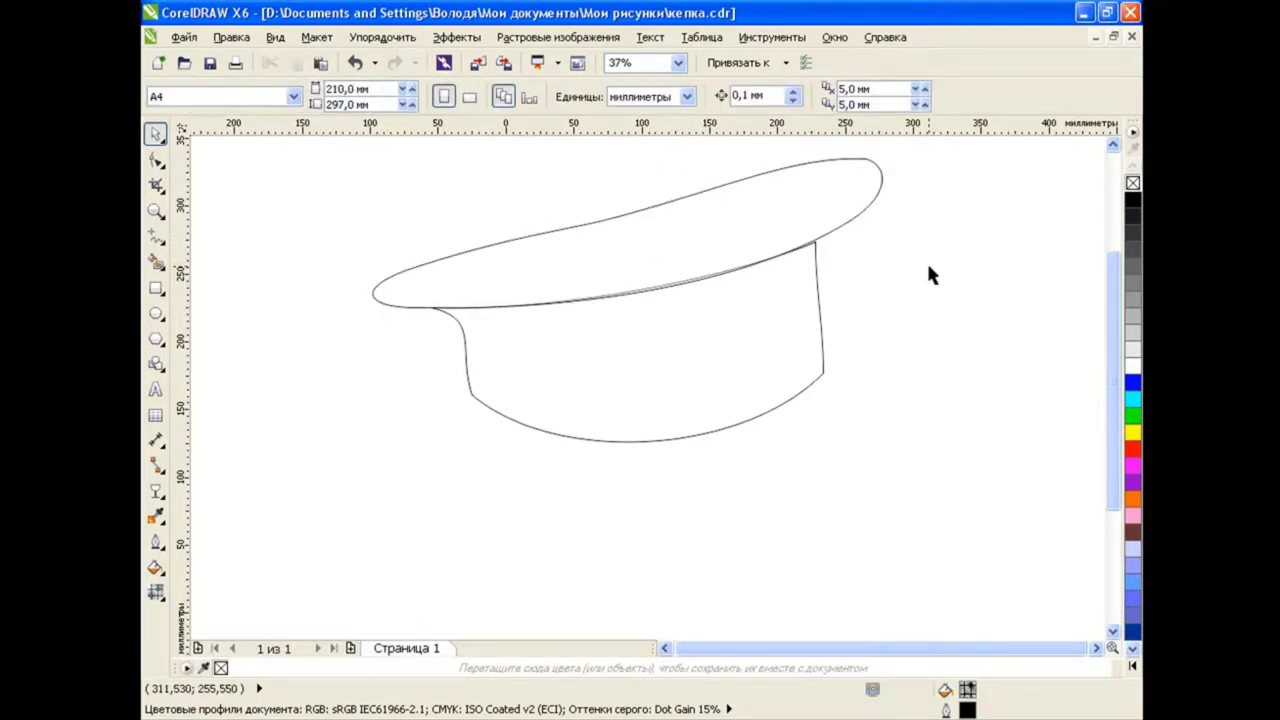
Select the visor and zoom to it with Shift+F2.
left_click(672, 439)
left_click(733, 403)
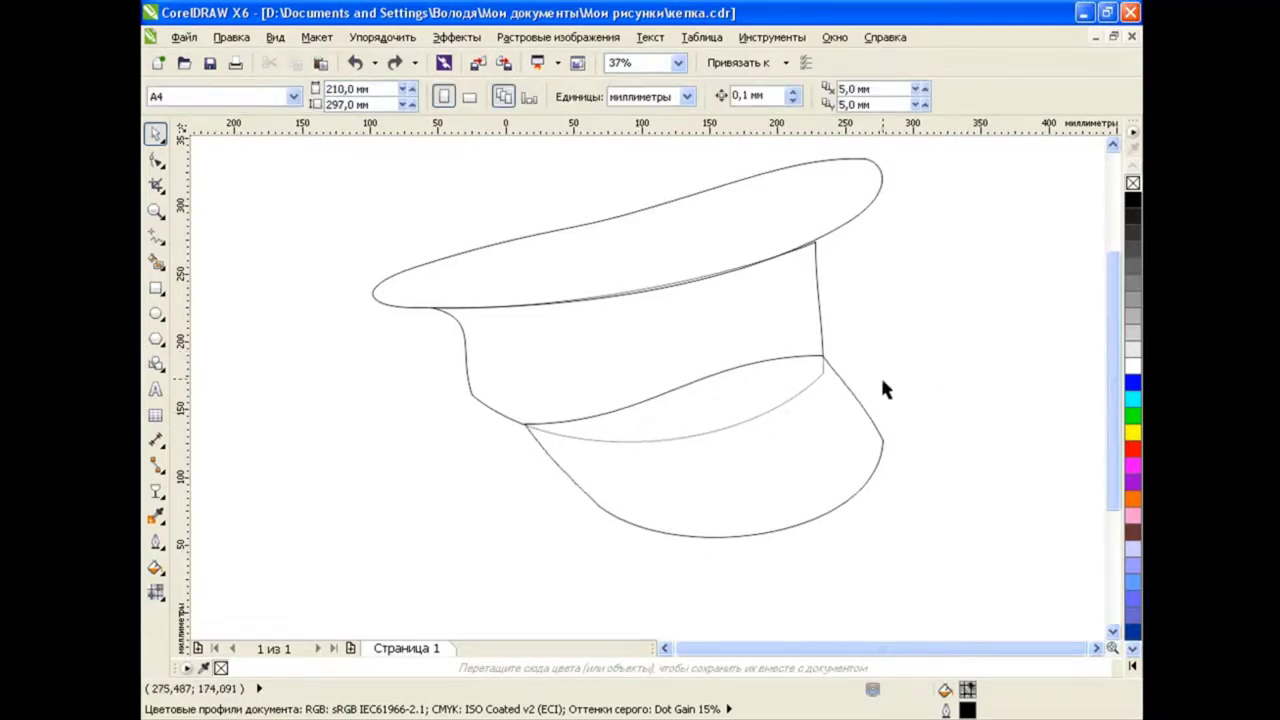
left_click(791, 296)
key("shift+F2")
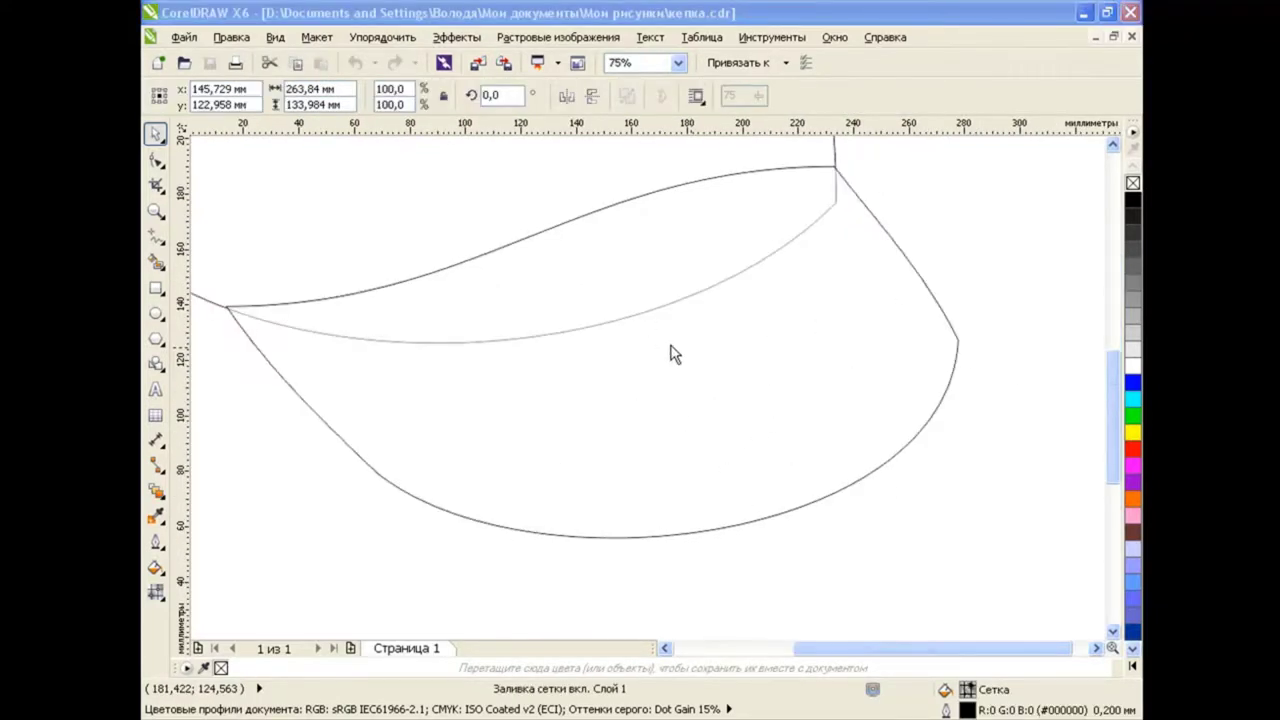
Give the visor a mesh fill, add a mesh line across it and bend it downward.
left_click(155, 592)
left_click(210, 606)
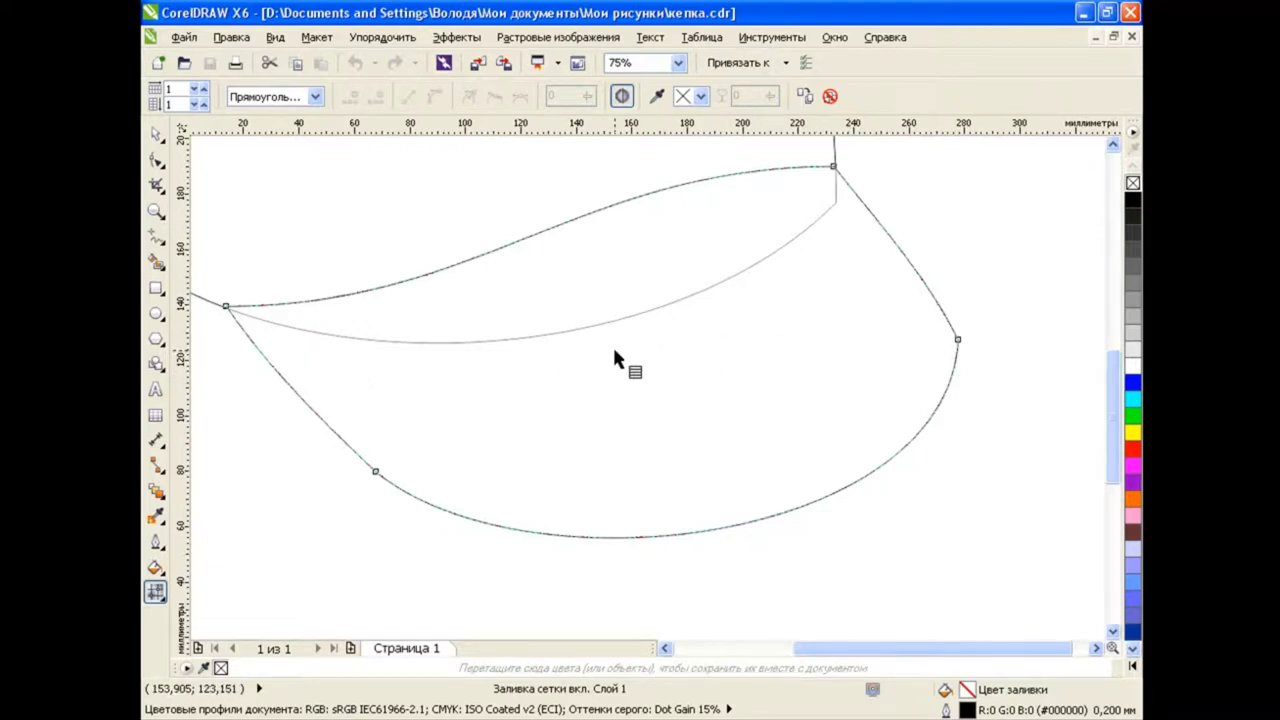
double_click(250, 339)
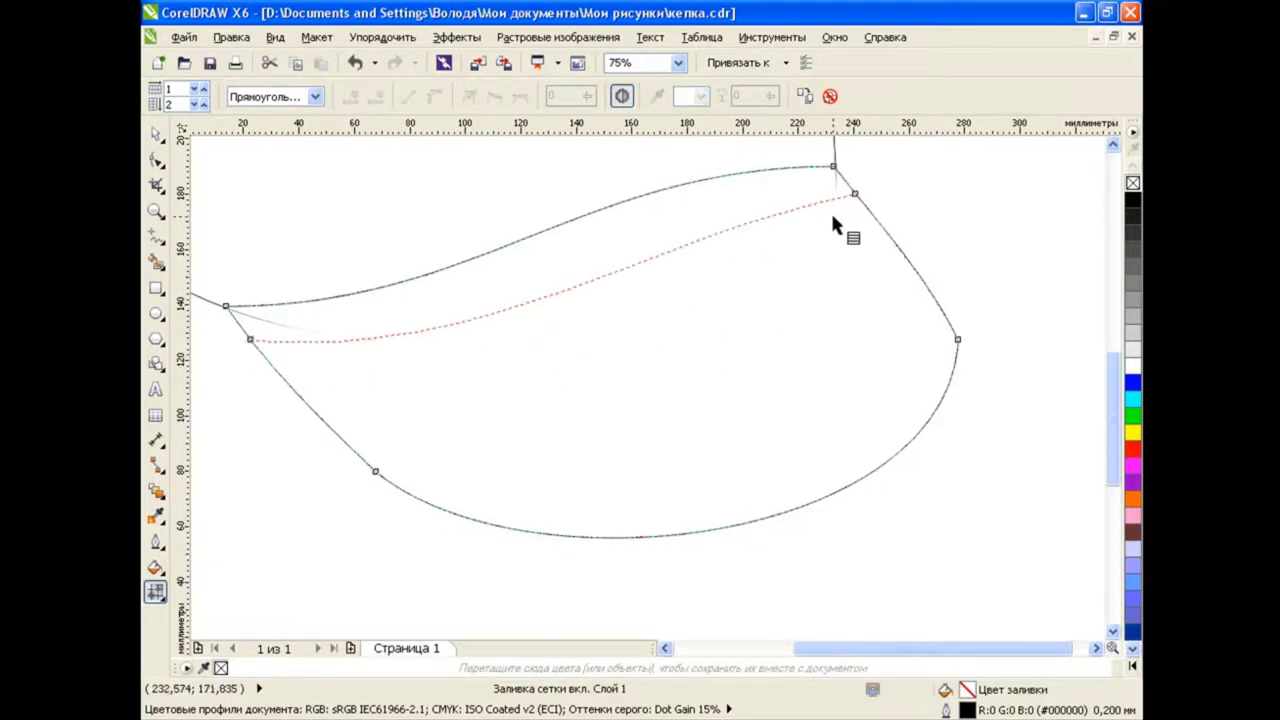
left_click(855, 193)
mouse_move(660, 246)
left_mouse_down()
mouse_move(857, 509)
mouse_move(993, 586)
left_mouse_up()
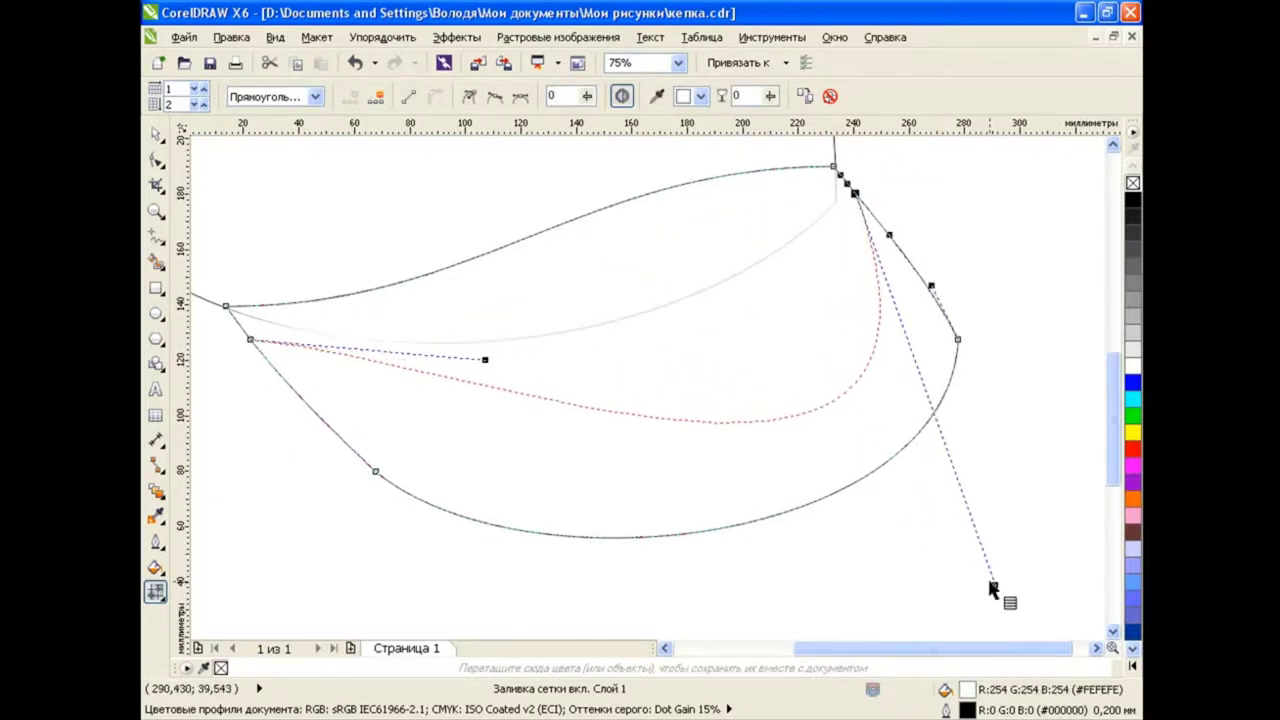
mouse_move(485, 360)
left_mouse_down()
mouse_move(371, 455)
mouse_move(377, 500)
left_mouse_up()
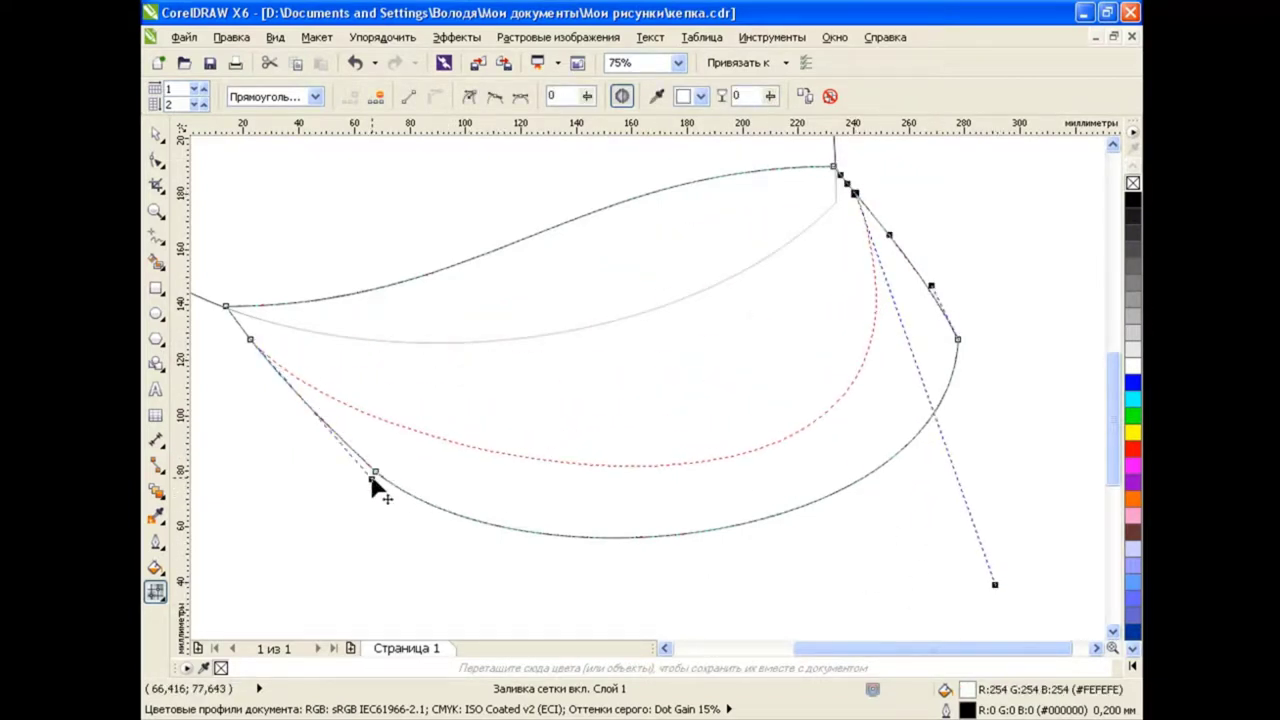
left_click(1005, 585)
Adjust the mesh line's end nodes and handles so it follows the visor's lower edge.
left_click(855, 193)
mouse_move(986, 553)
left_mouse_down()
mouse_move(1000, 584)
mouse_move(1038, 584)
left_mouse_up()
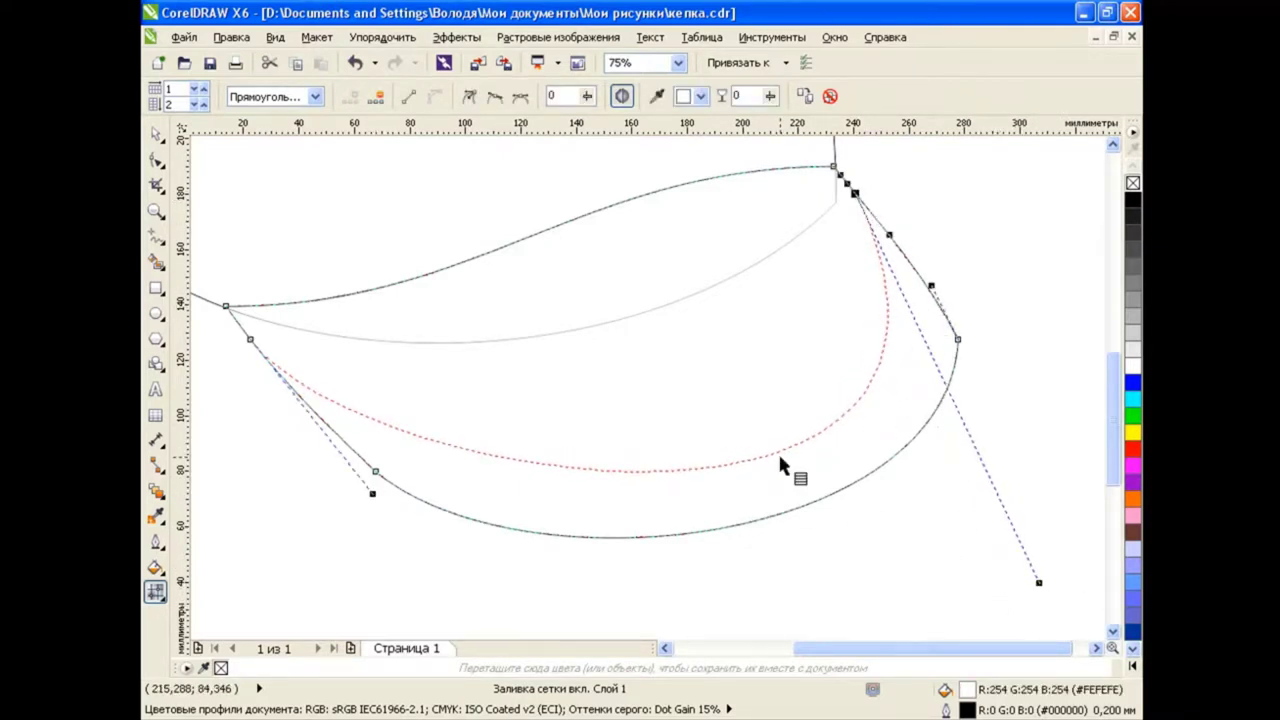
left_click_drag(1038, 582, 797, 276)
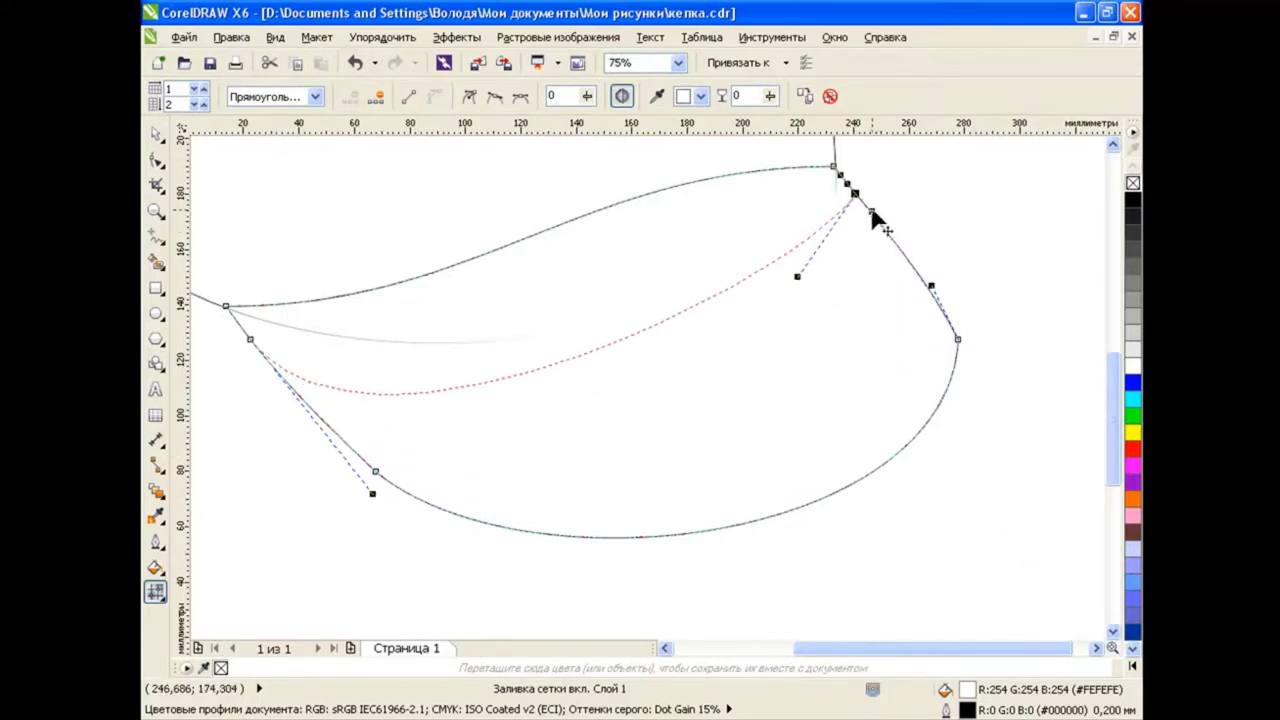
mouse_move(855, 195)
left_mouse_down()
mouse_move(900, 257)
mouse_move(848, 357)
mouse_move(937, 487)
left_mouse_up()
left_click(921, 270)
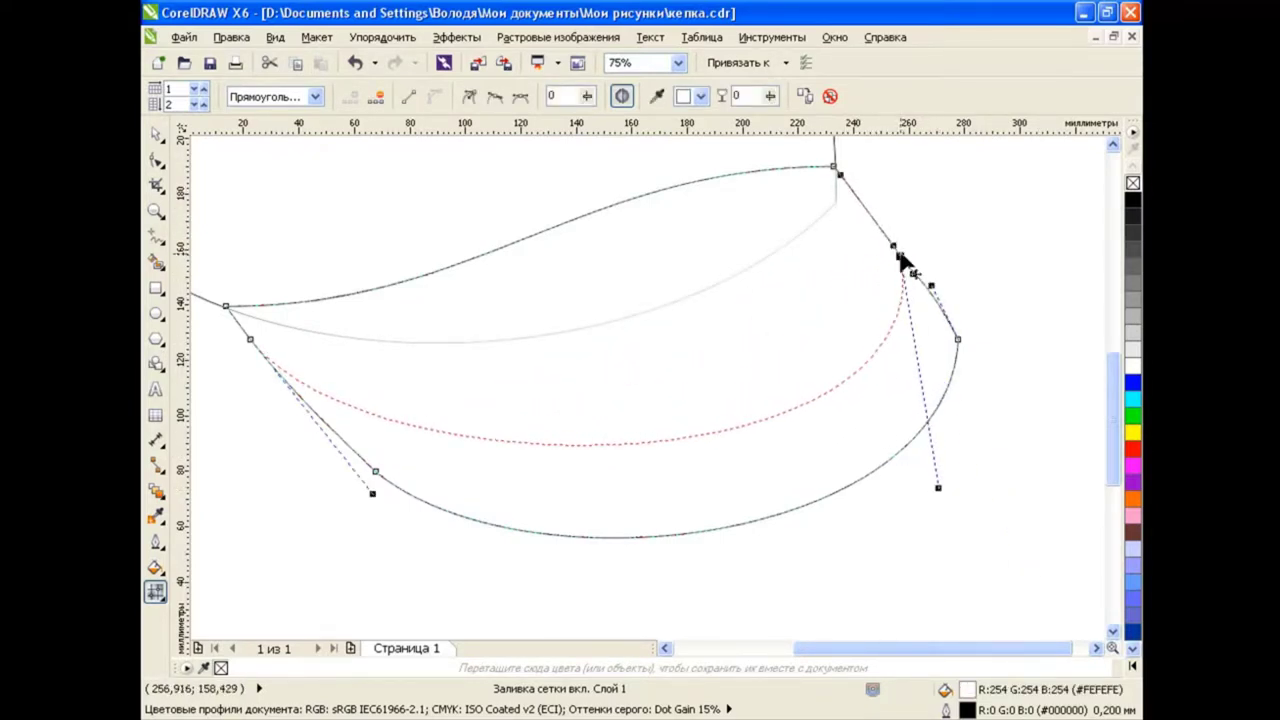
left_click(250, 340)
left_click_drag(372, 493, 350, 445)
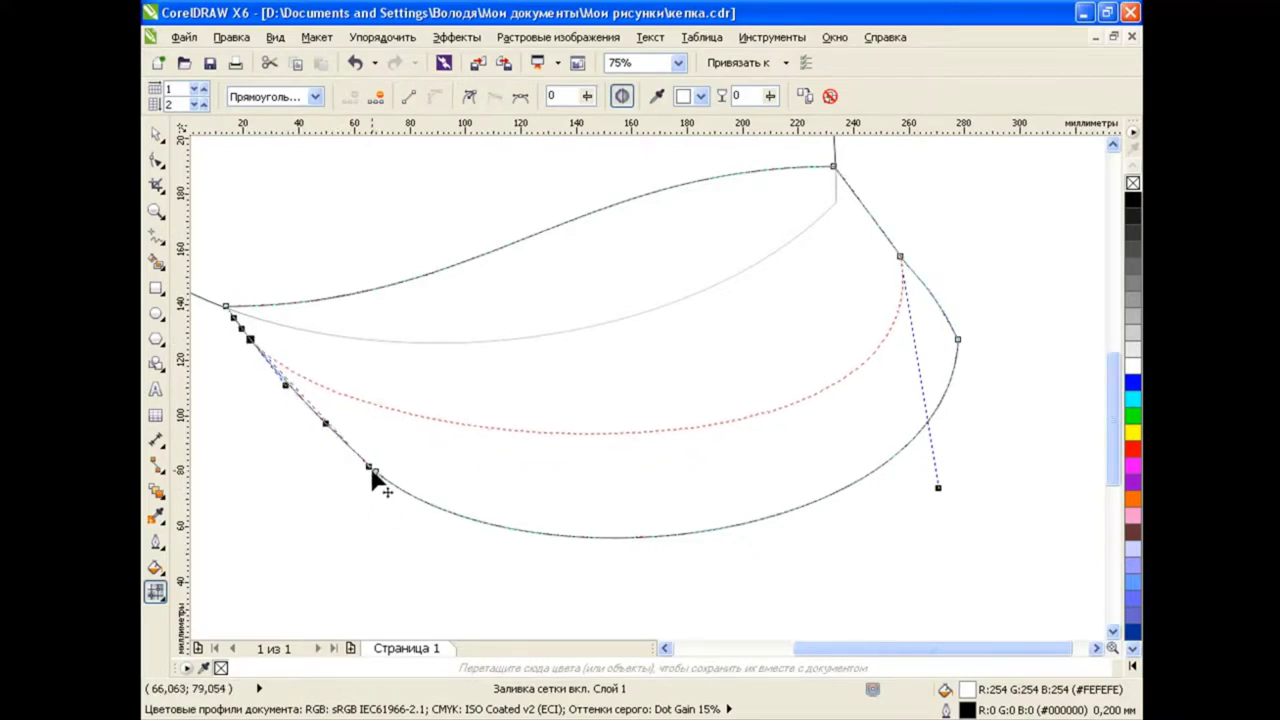
left_click_drag(622, 428, 626, 422)
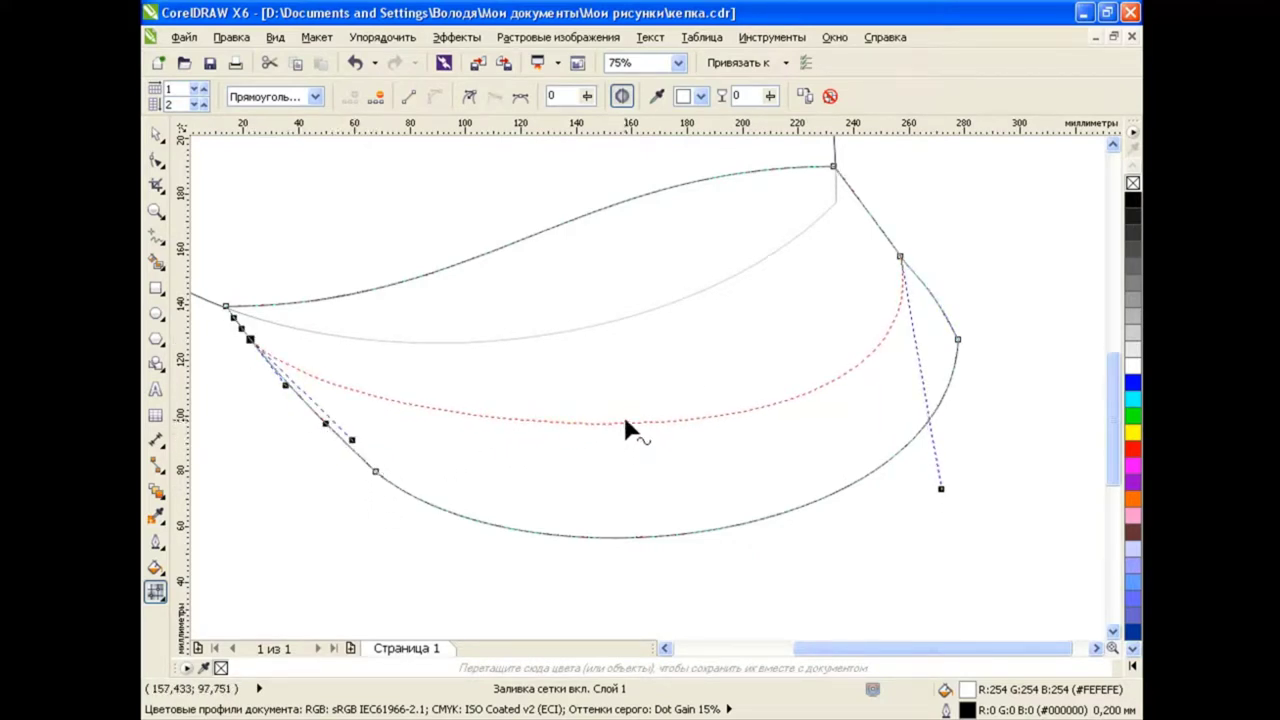
left_click(900, 257)
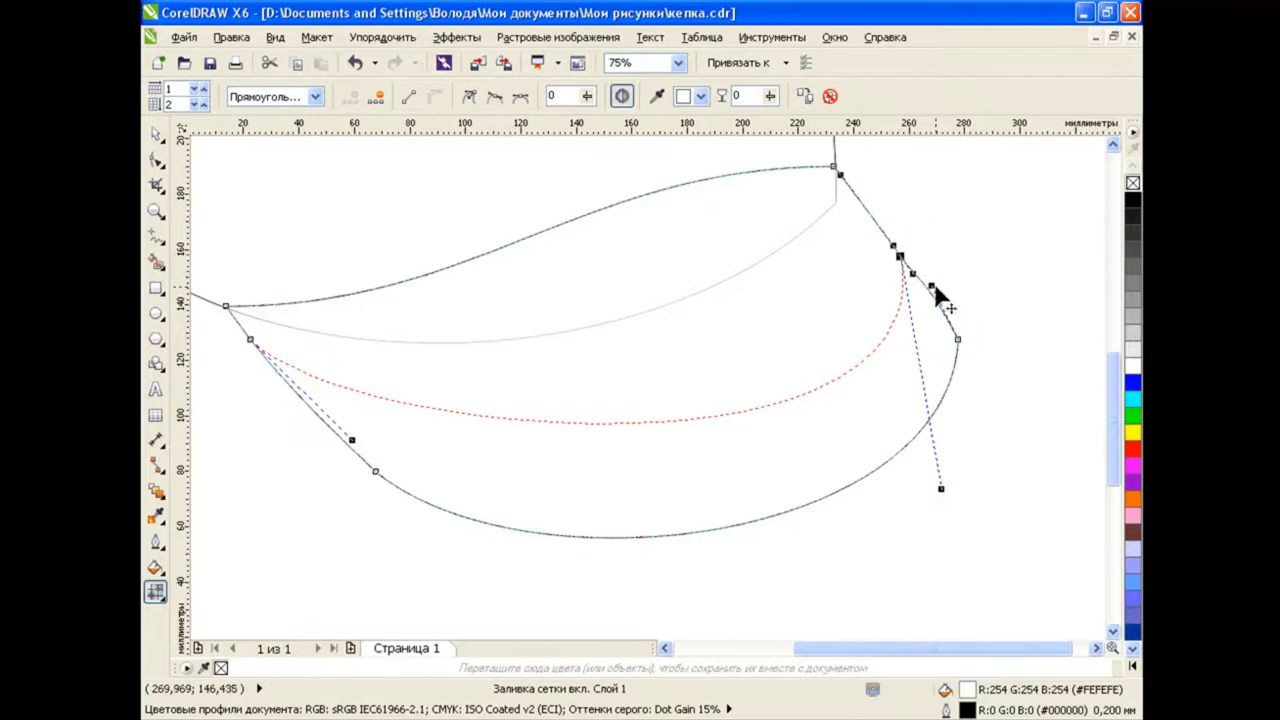
Add four crossing mesh lines along the visor, bowing one to the left.
double_click(900, 305)
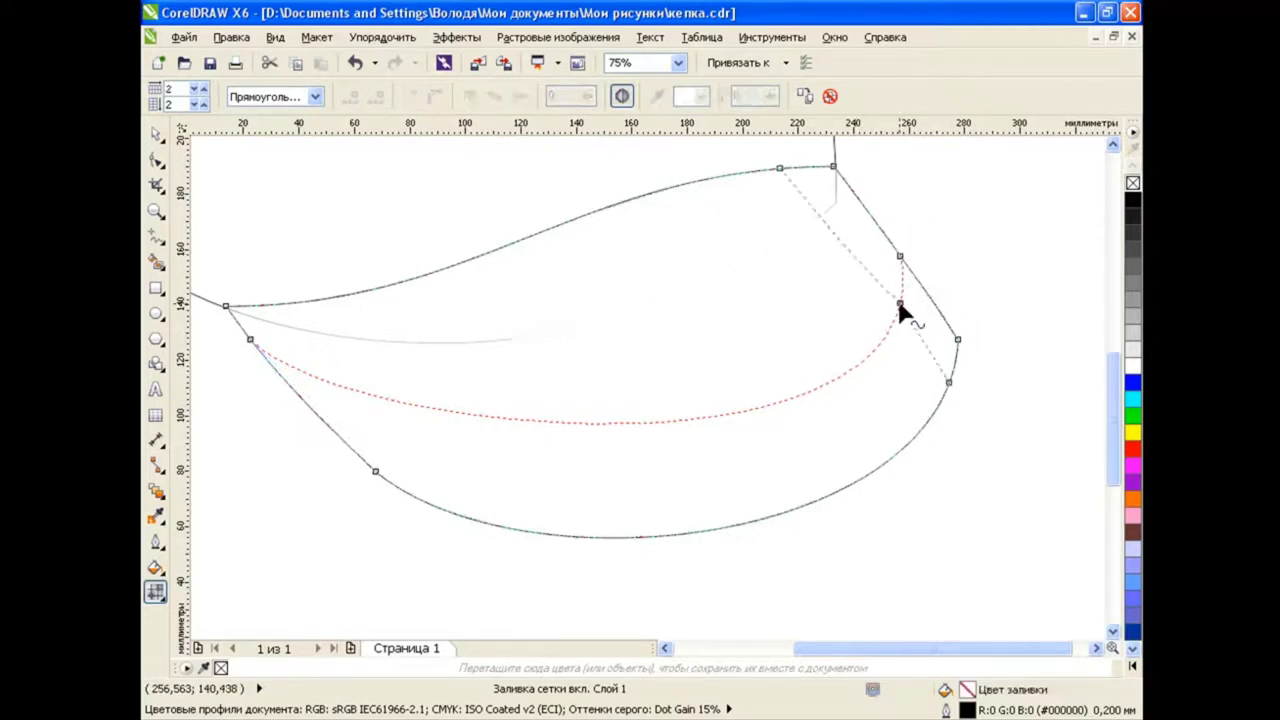
double_click(715, 416)
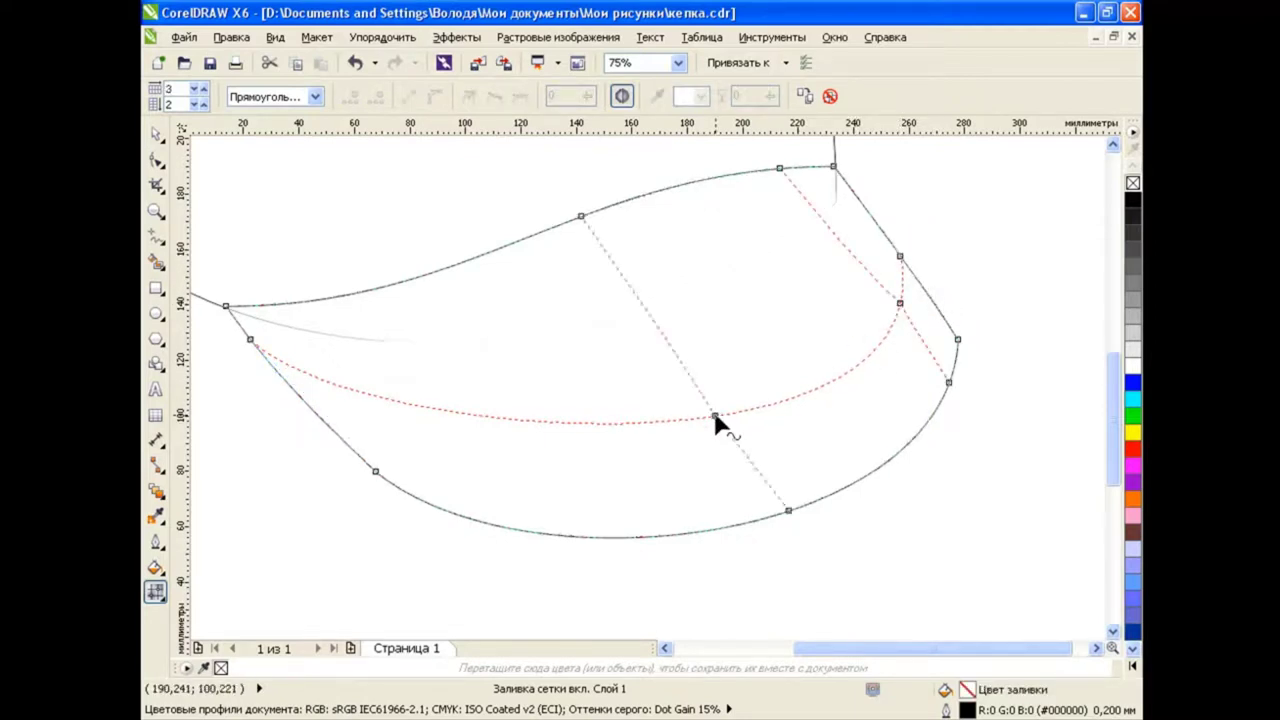
double_click(461, 418)
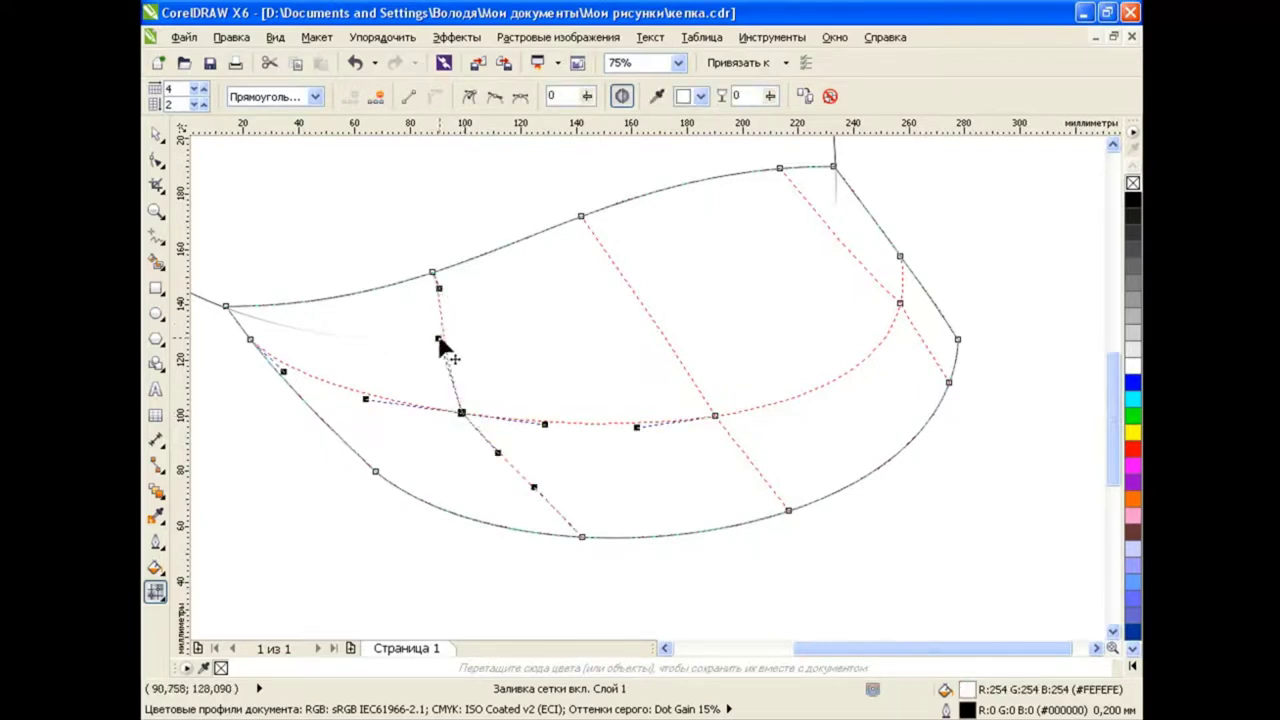
left_click_drag(439, 339, 415, 285)
left_click(498, 425)
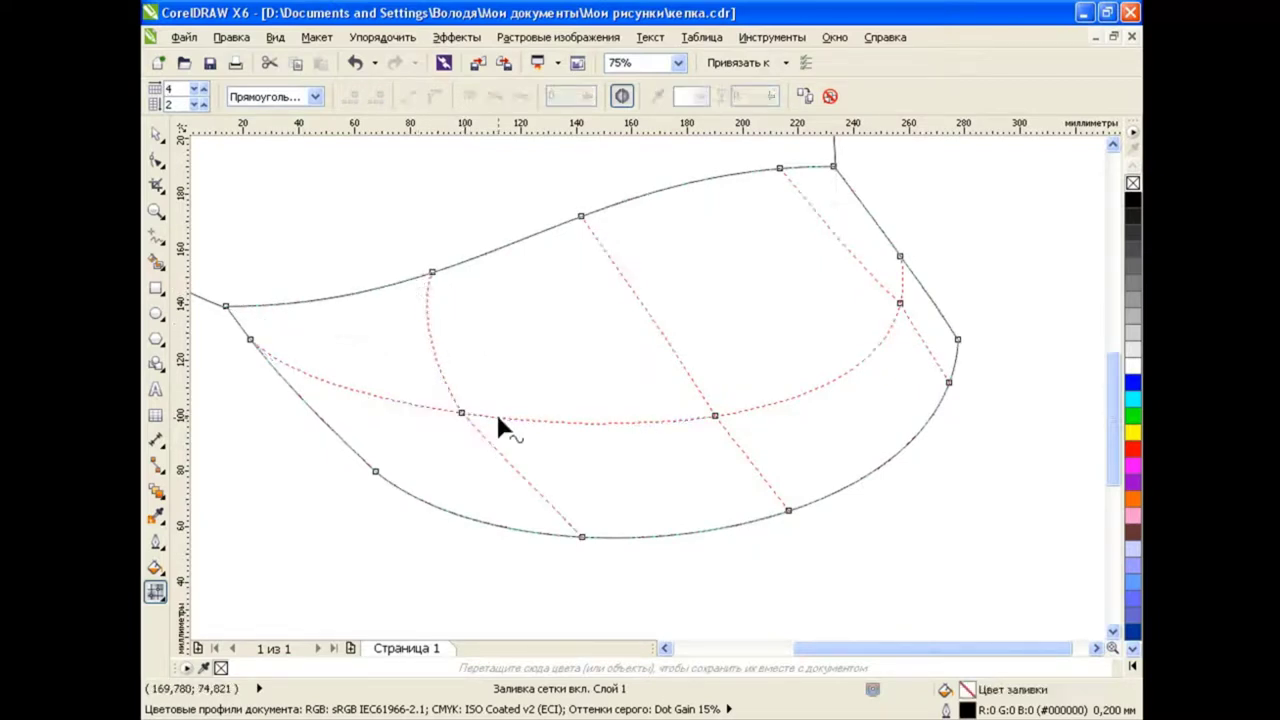
double_click(344, 389)
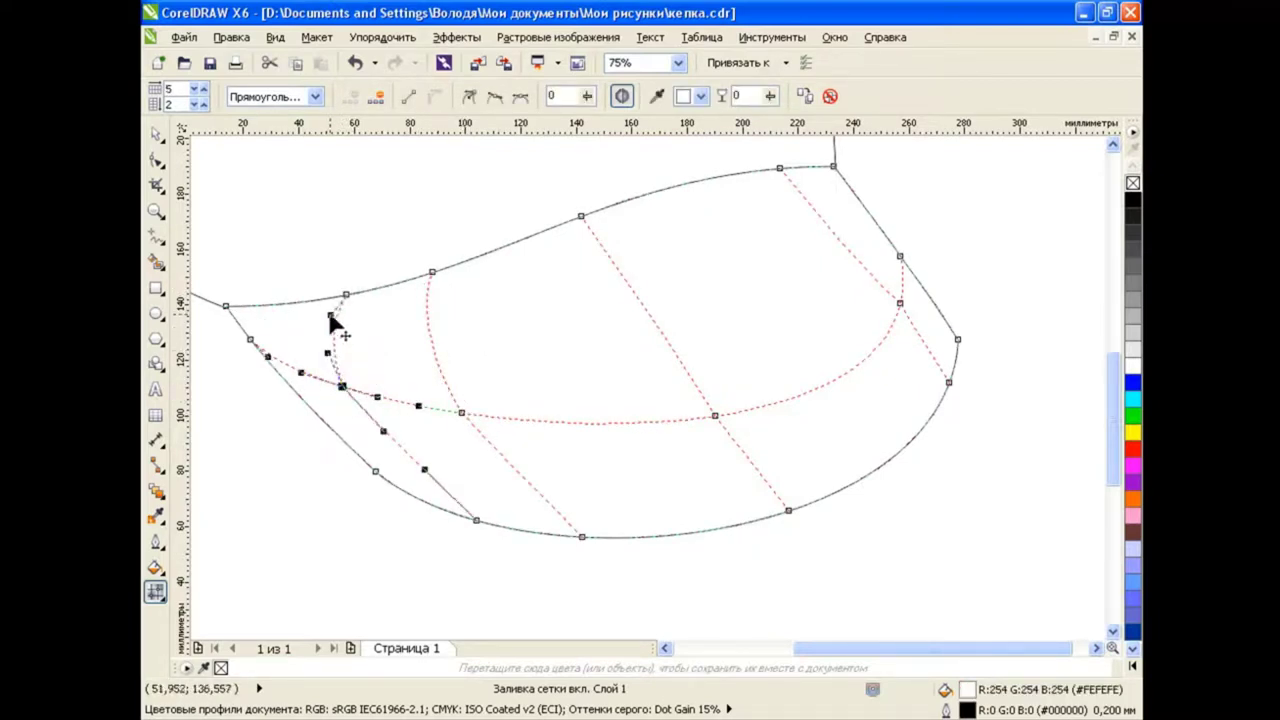
Slide and straighten the crossing lines' nodes along the visor edge, then select the mesh nodes.
mouse_move(461, 412)
left_mouse_down()
mouse_move(487, 445)
mouse_move(348, 407)
left_mouse_up()
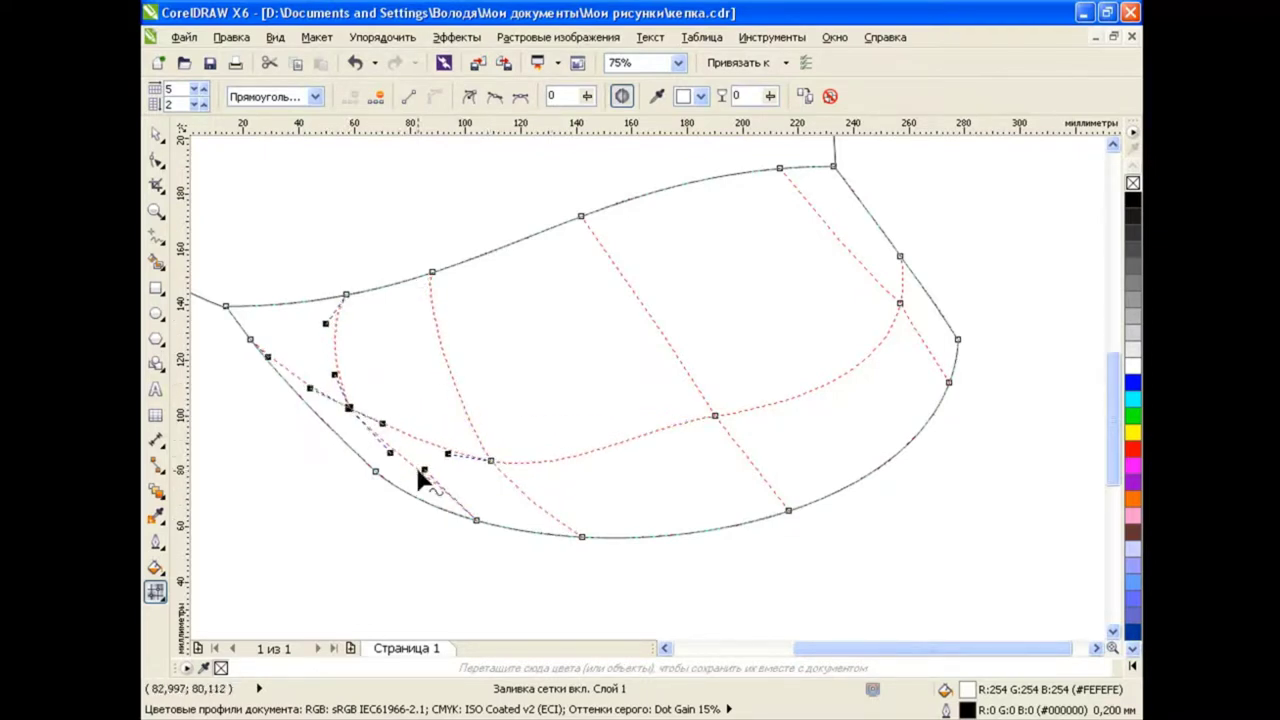
left_click_drag(714, 415, 727, 440)
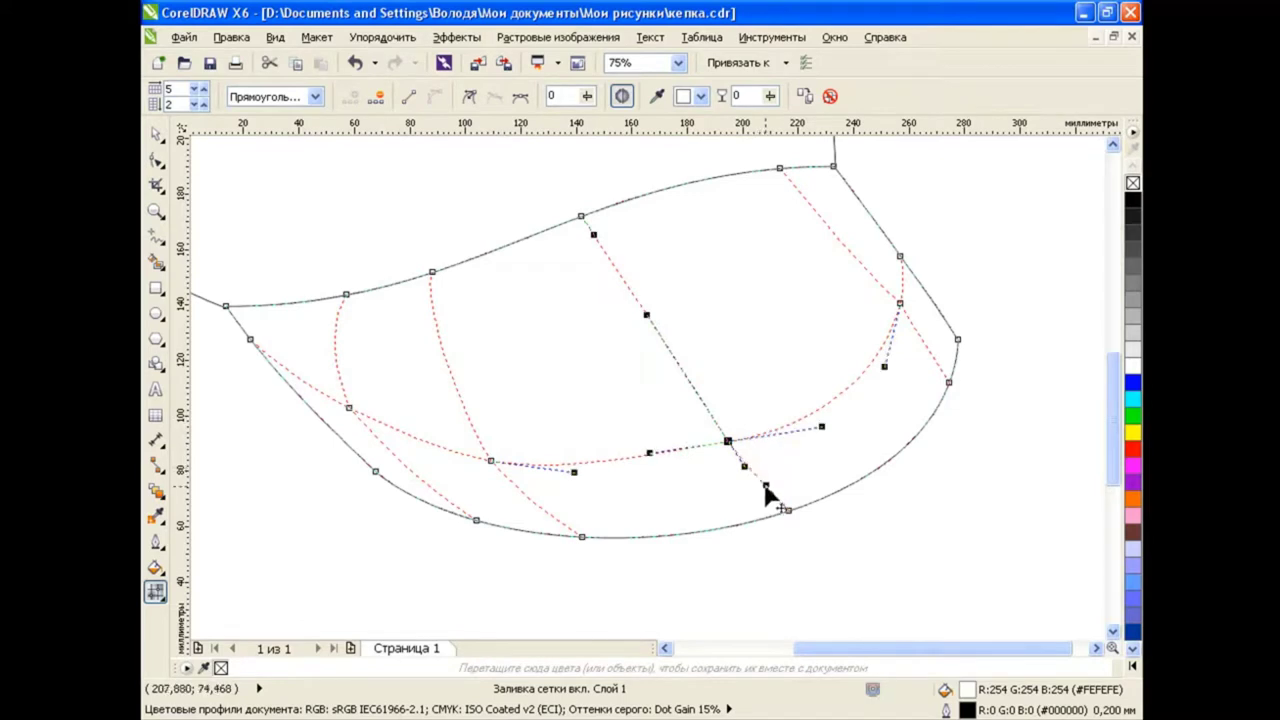
left_click_drag(766, 487, 733, 446)
left_click(903, 309)
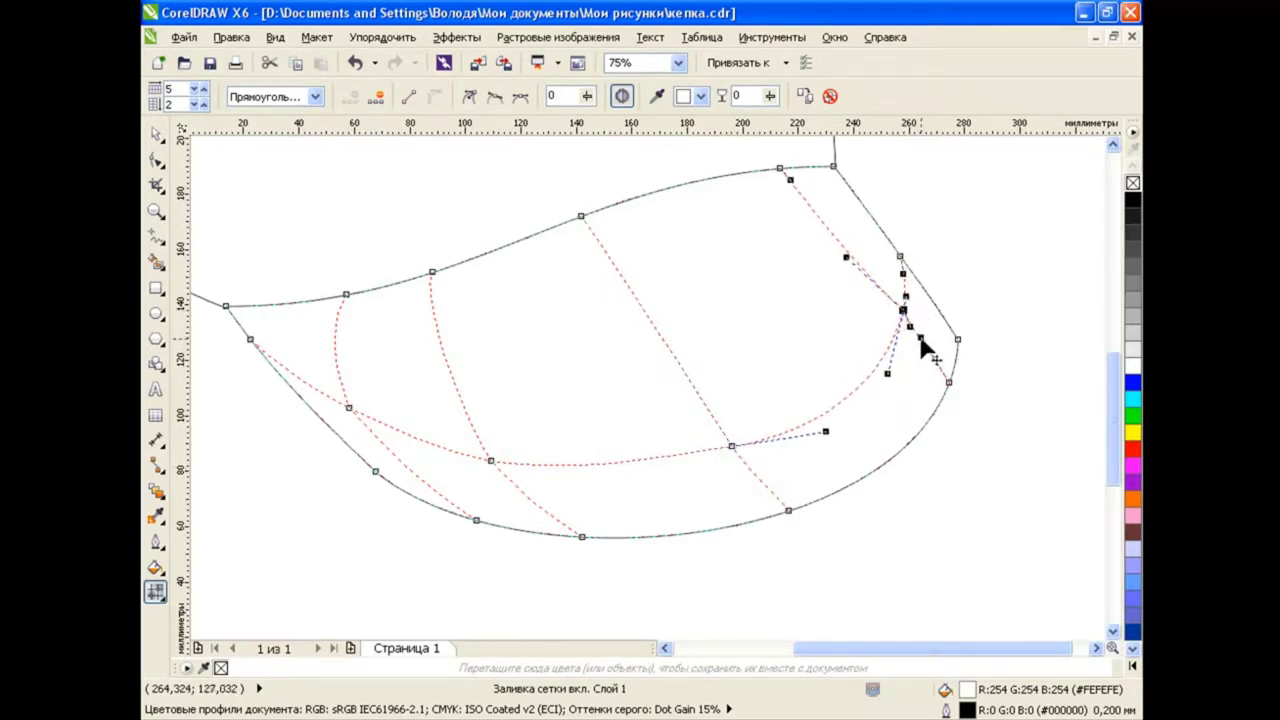
left_click_drag(903, 310, 906, 316)
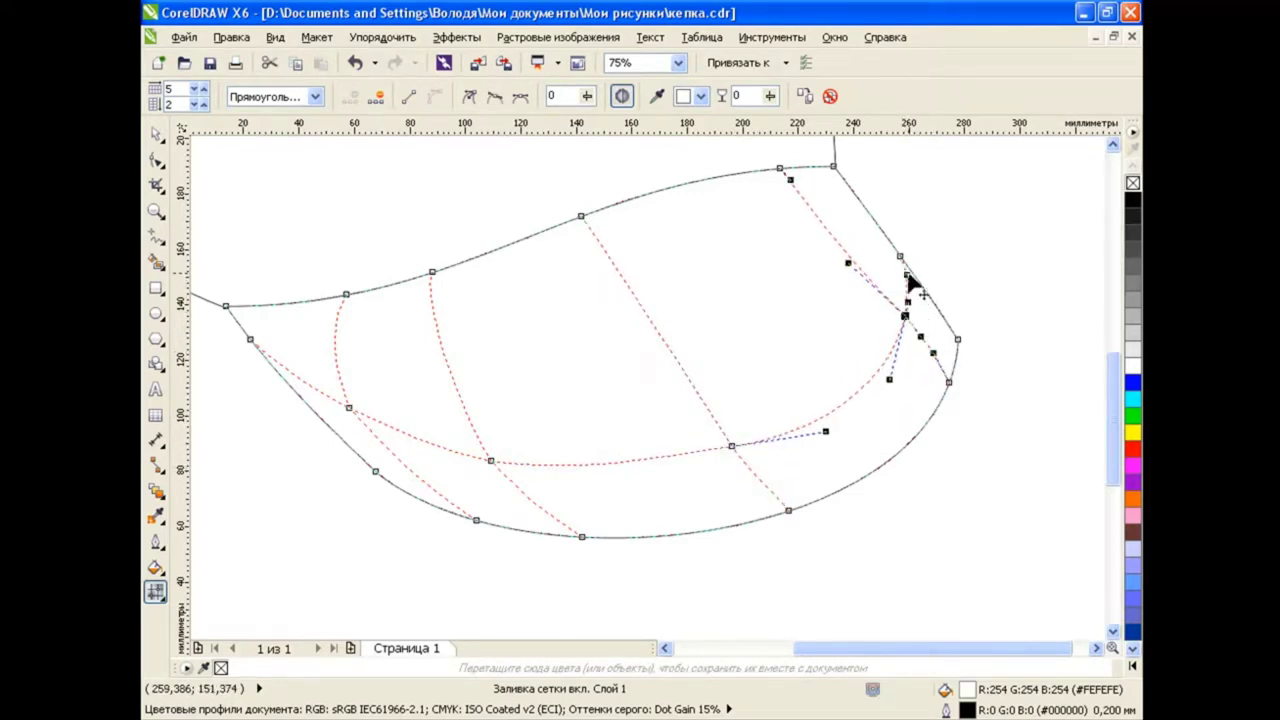
left_click(731, 446)
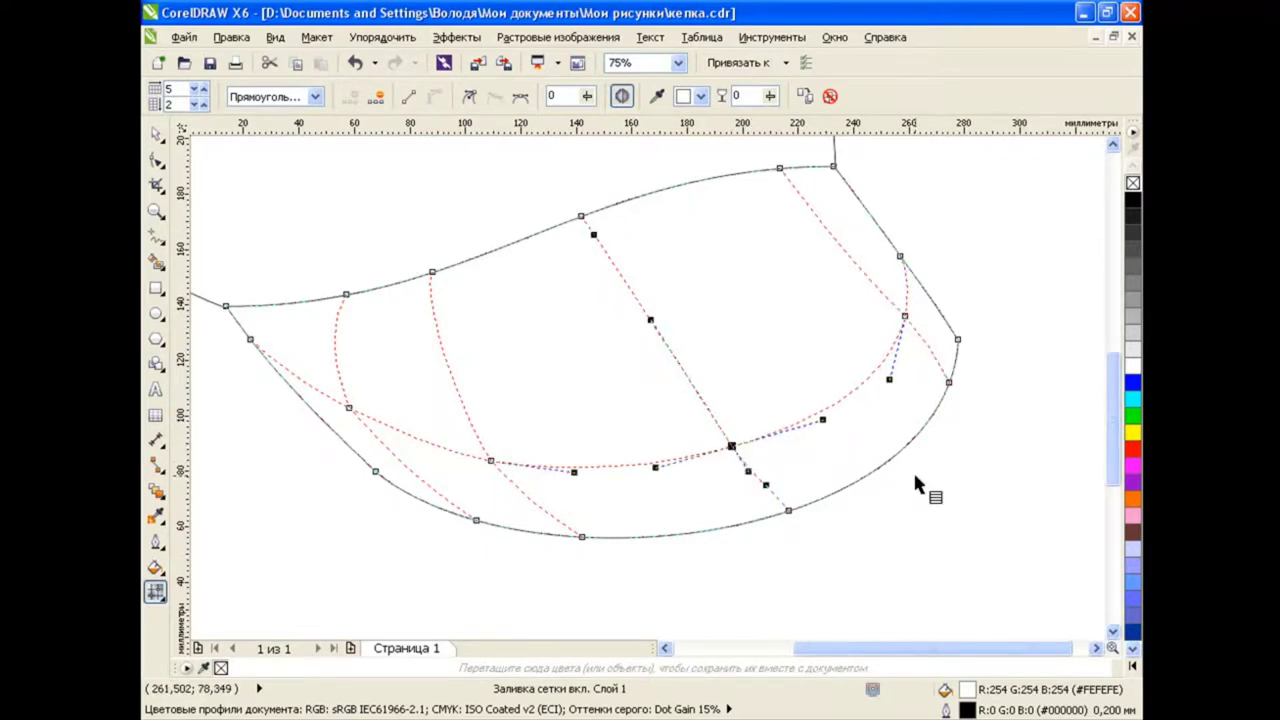
left_click_drag(1066, 508, 222, 171)
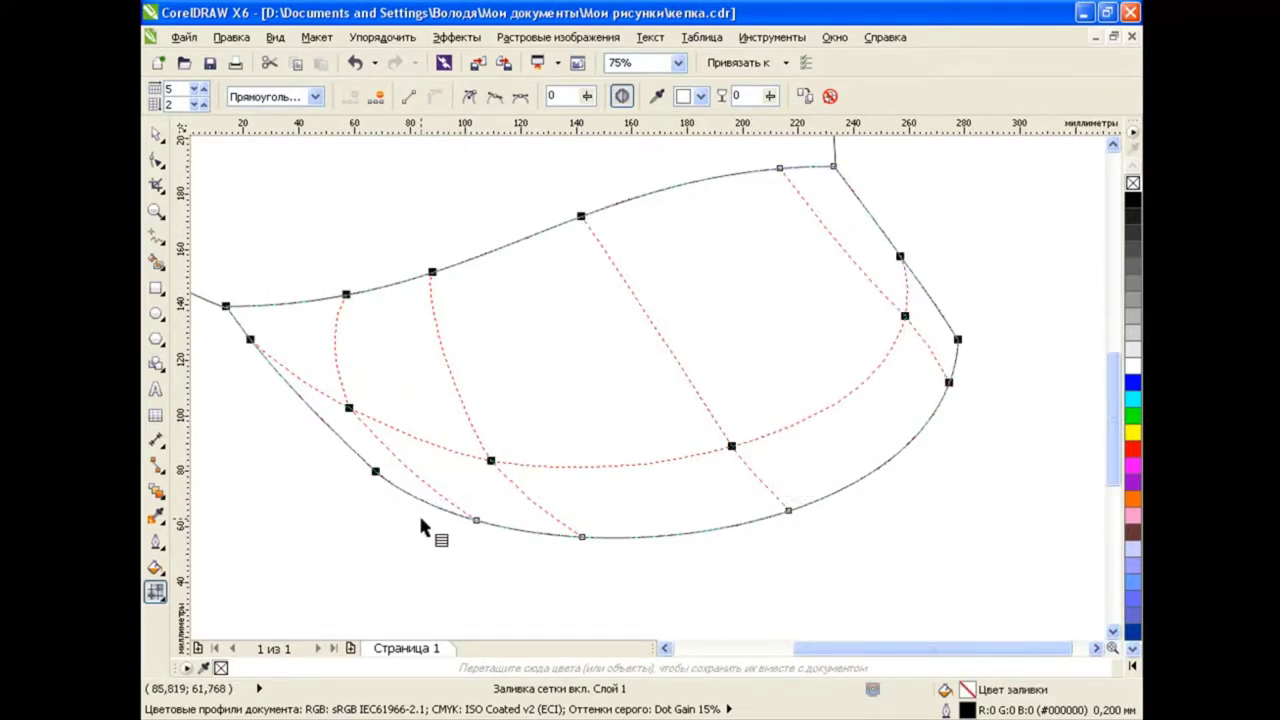
left_click_drag(417, 512, 888, 590)
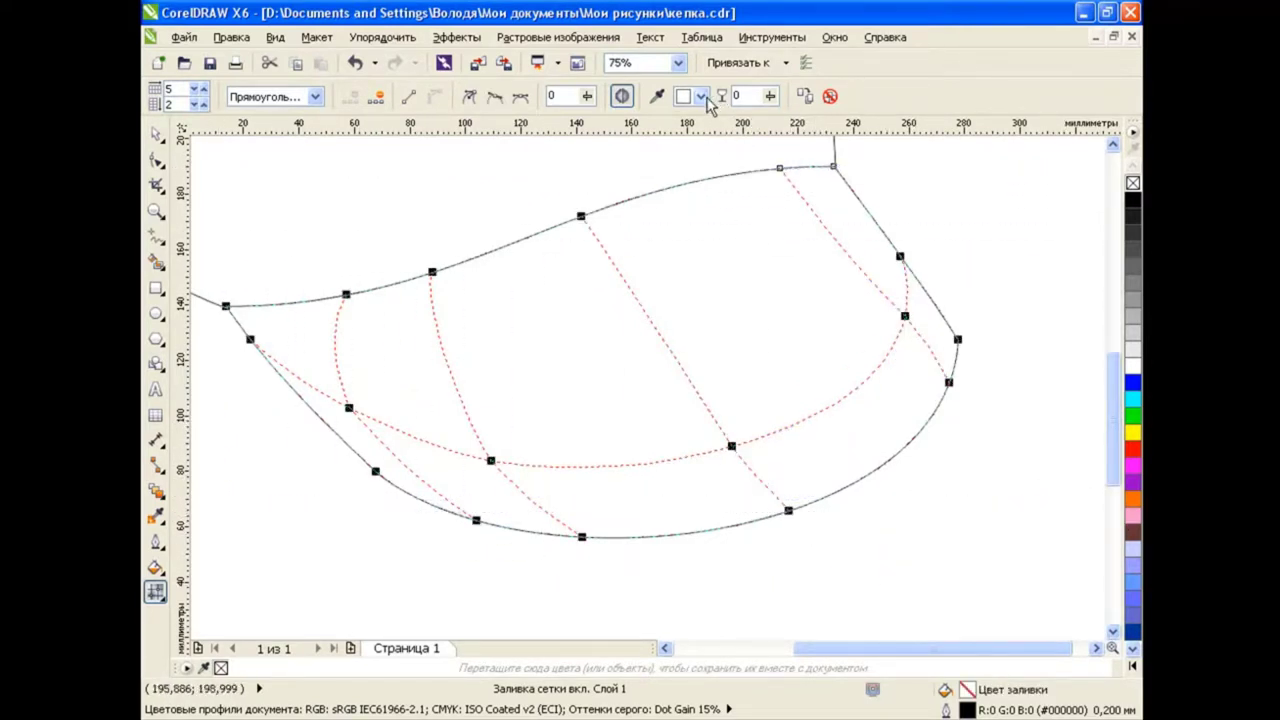
Colour the mesh nodes black and the upper nodes dark grey #666666.
left_click(700, 96)
left_click(714, 115)
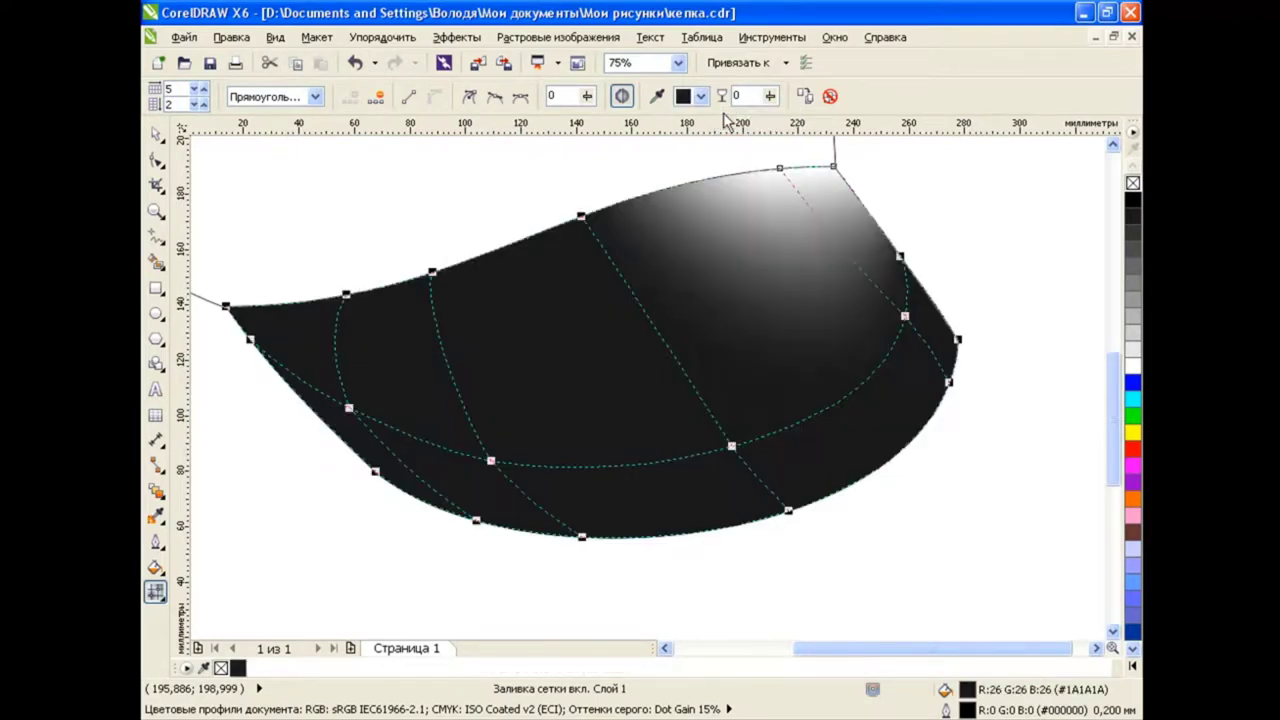
left_click_drag(869, 147, 220, 316)
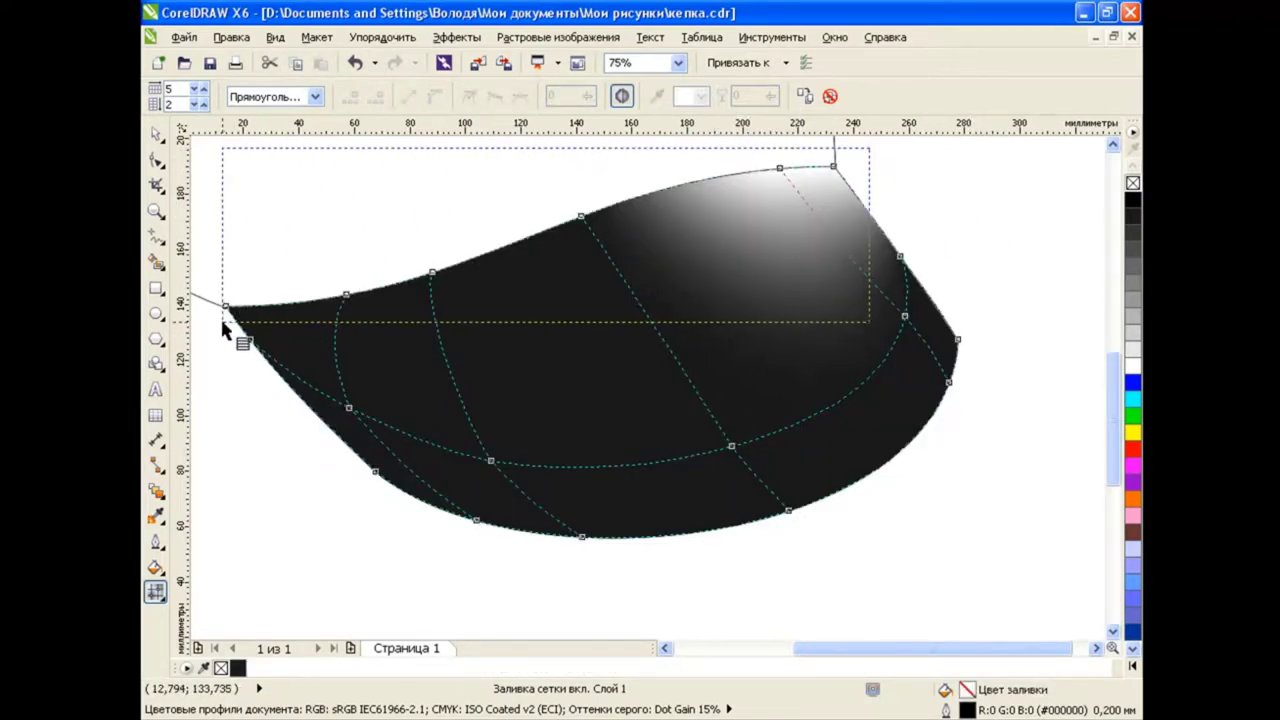
left_click(700, 96)
left_click(745, 118)
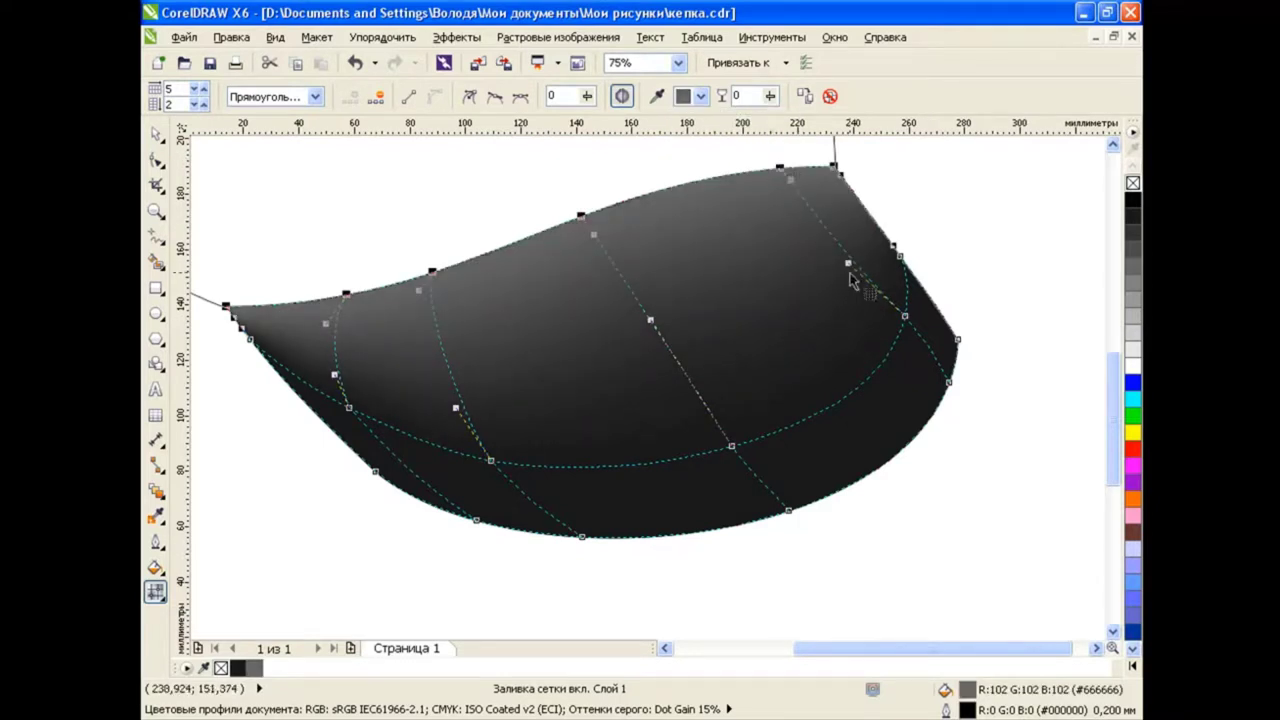
Move mesh nodes on the right, centre and left to reshape the grey highlight.
left_click(905, 315)
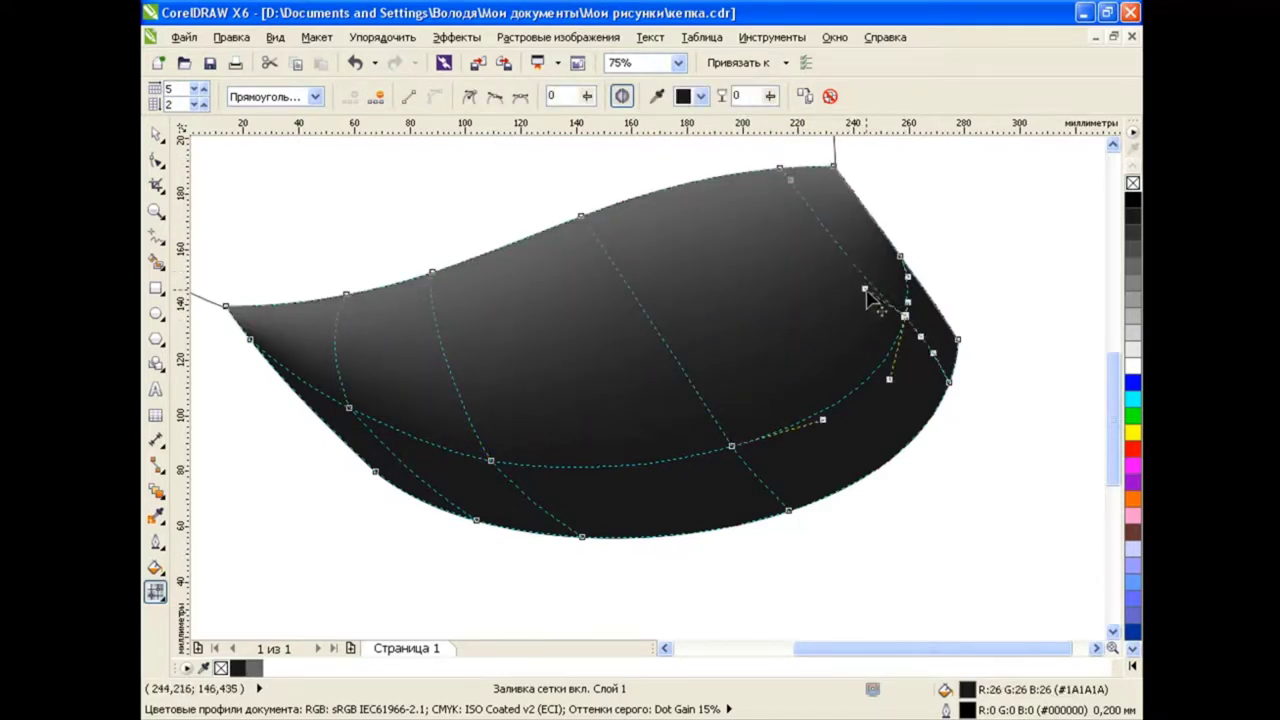
left_click_drag(807, 213, 835, 275)
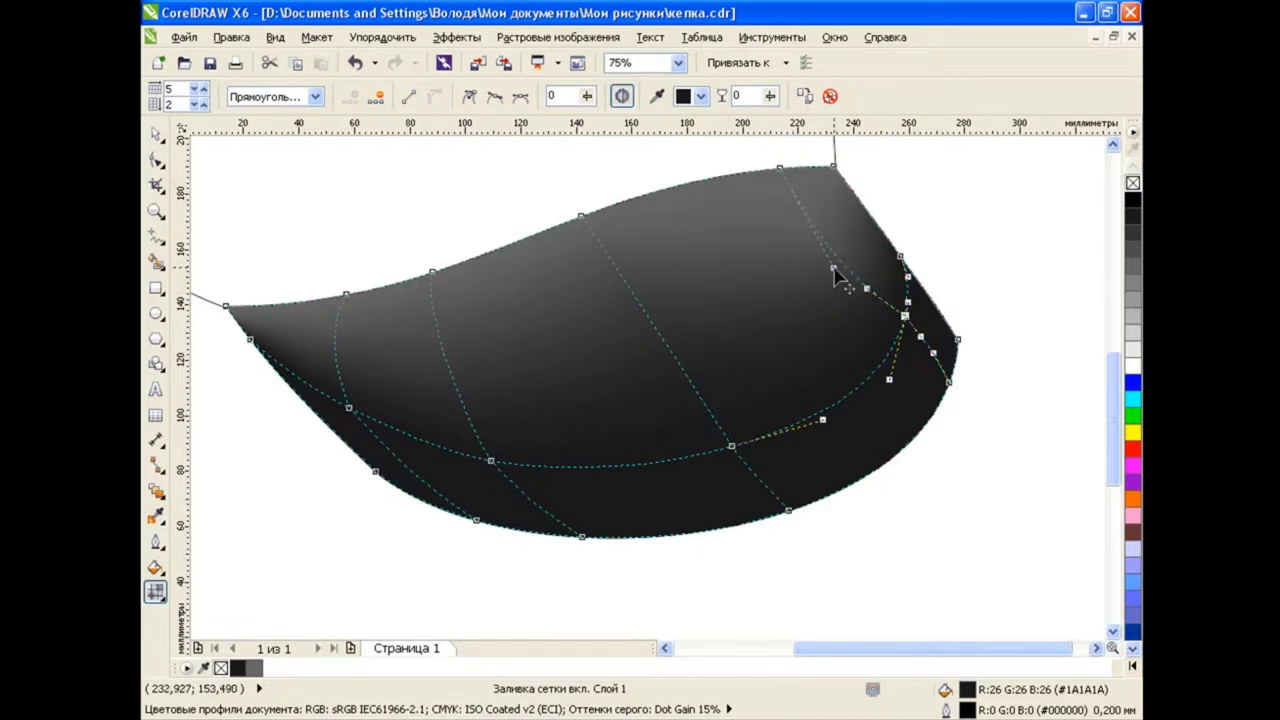
left_click(581, 217)
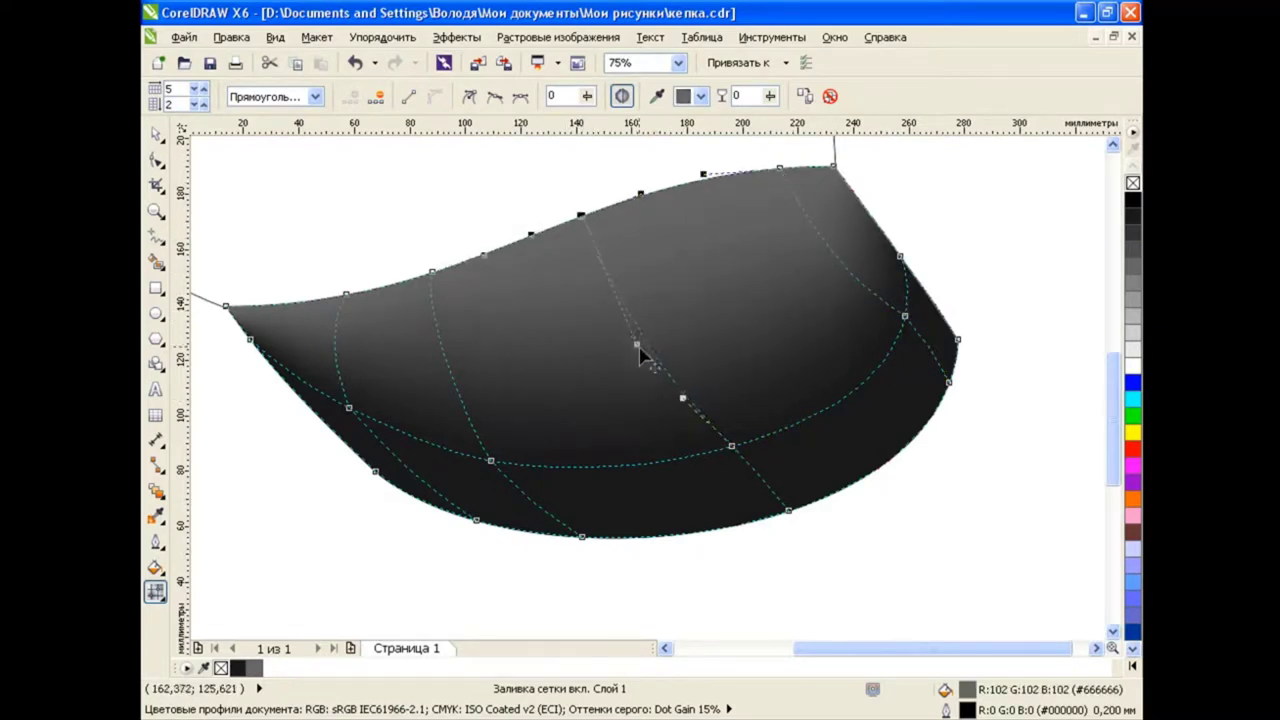
left_click_drag(641, 355, 659, 354)
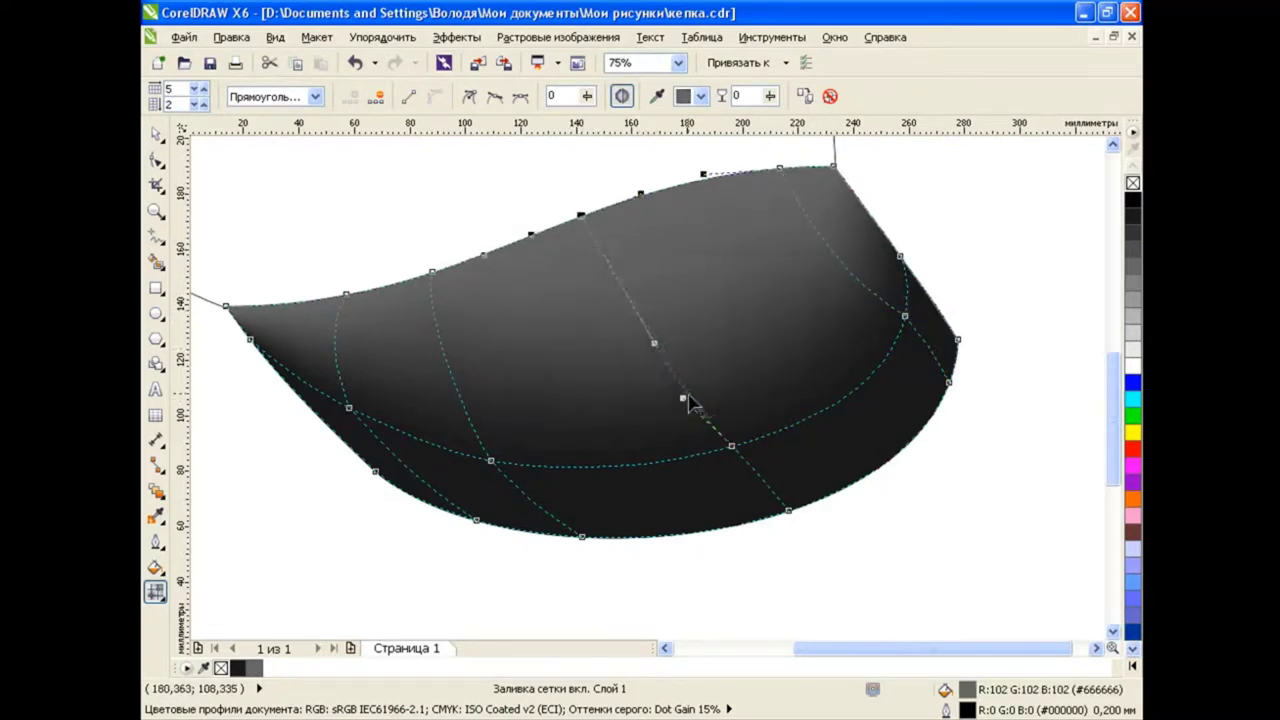
left_click(445, 355)
left_click(349, 408)
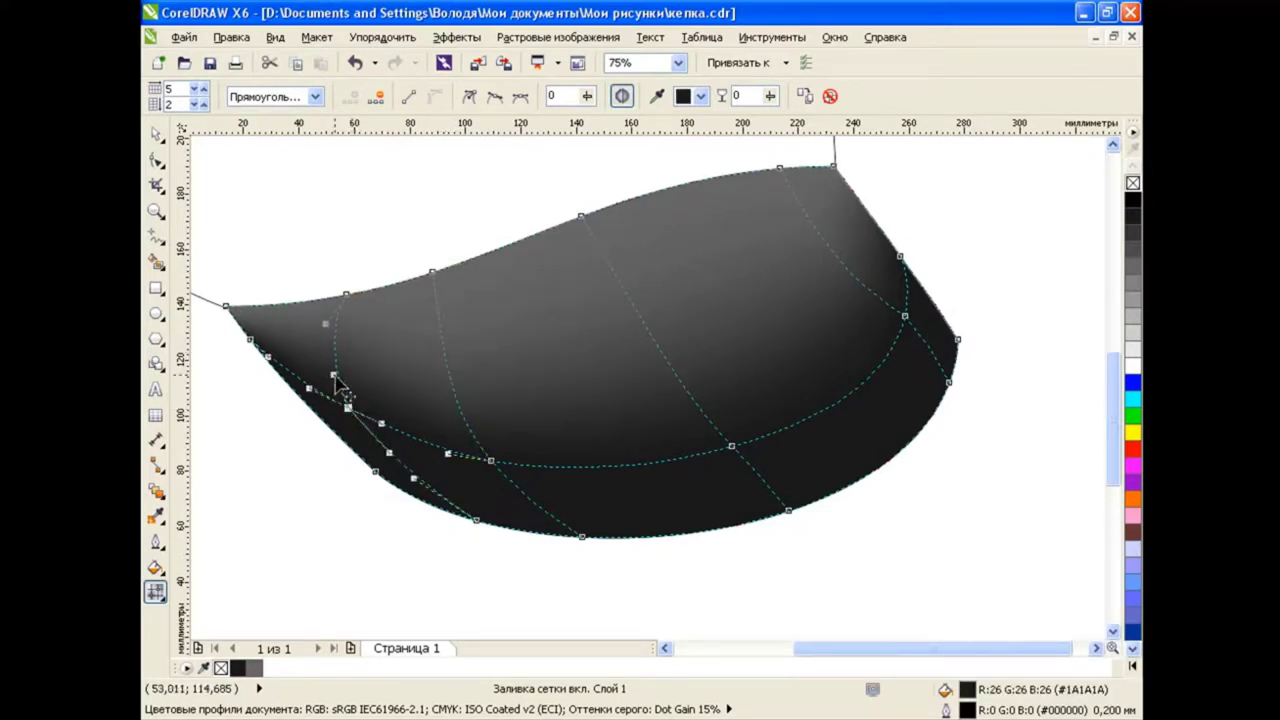
left_click_drag(330, 364, 329, 346)
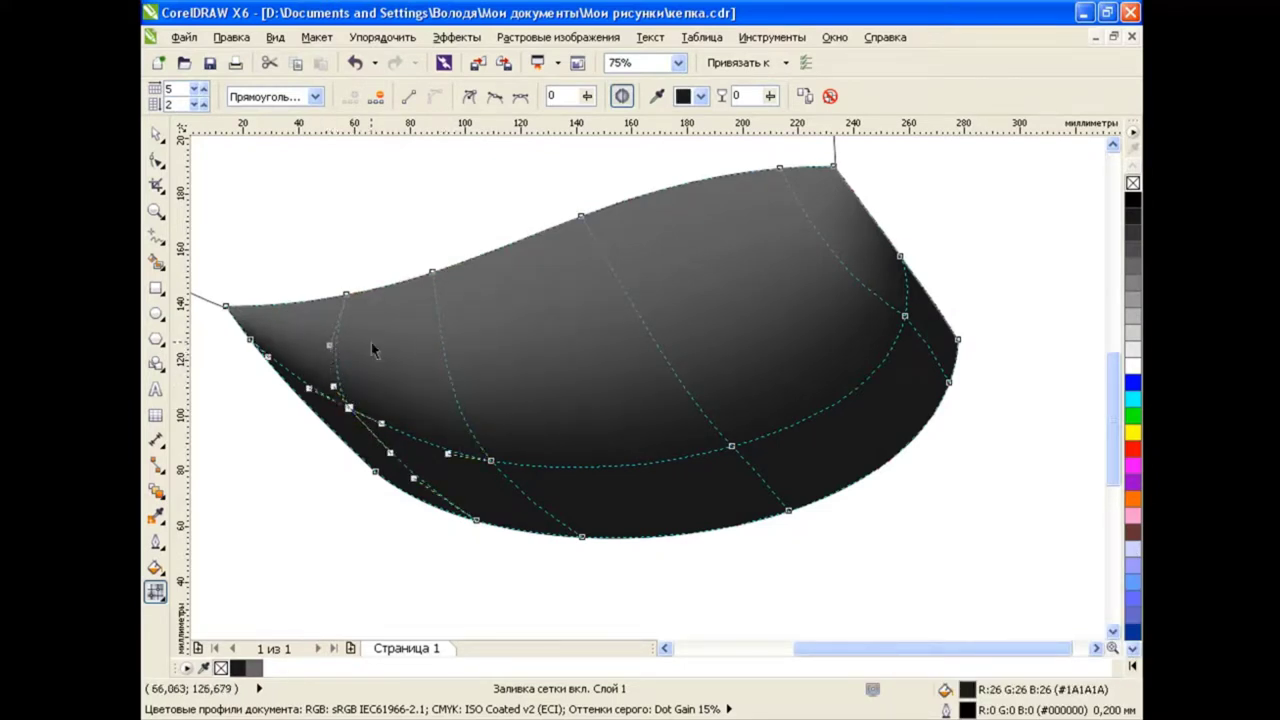
left_click(905, 317)
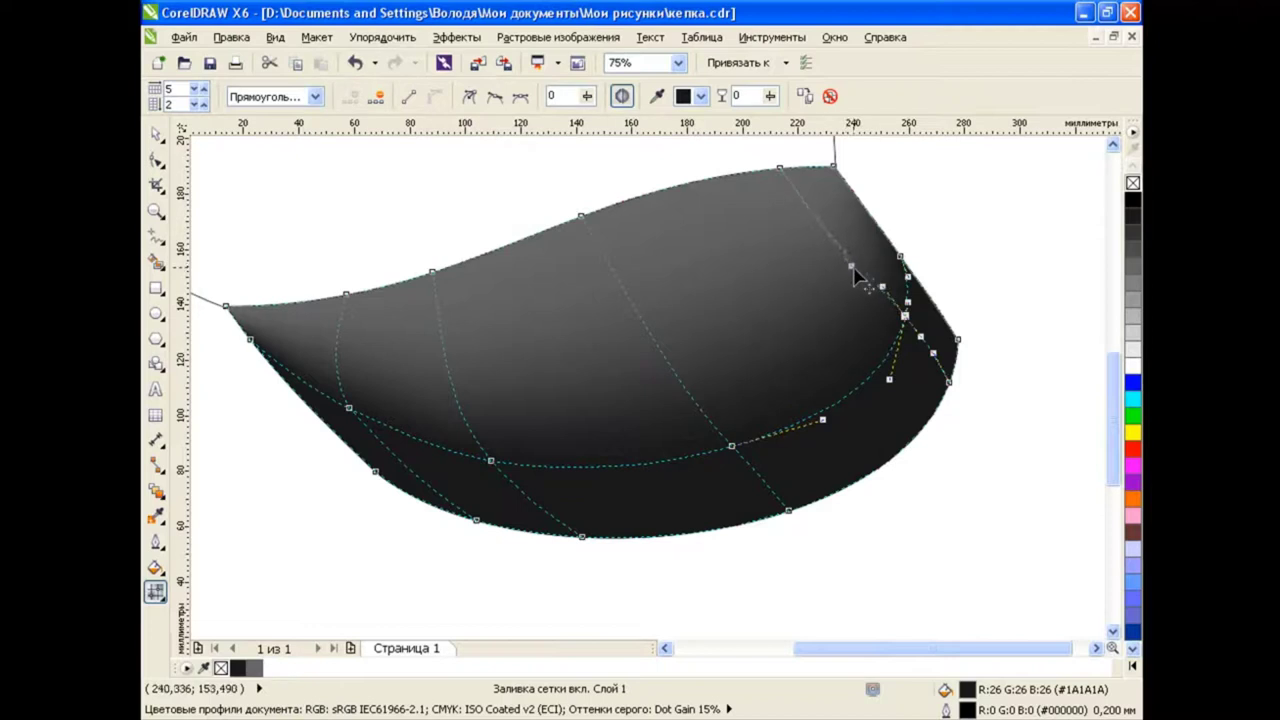
key("space")
Send the black visor behind the white crown with Shift+PgDn.
left_click(903, 523)
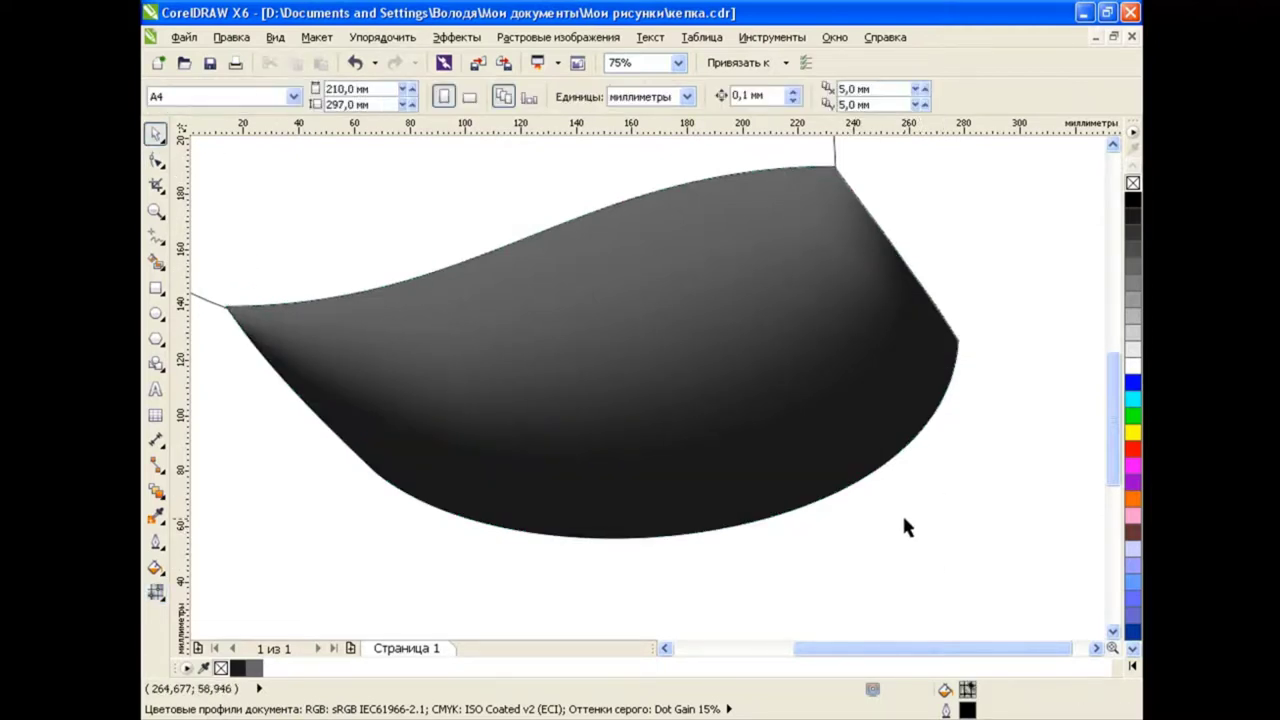
scroll(880, 460, "down", 1)
left_click(860, 392)
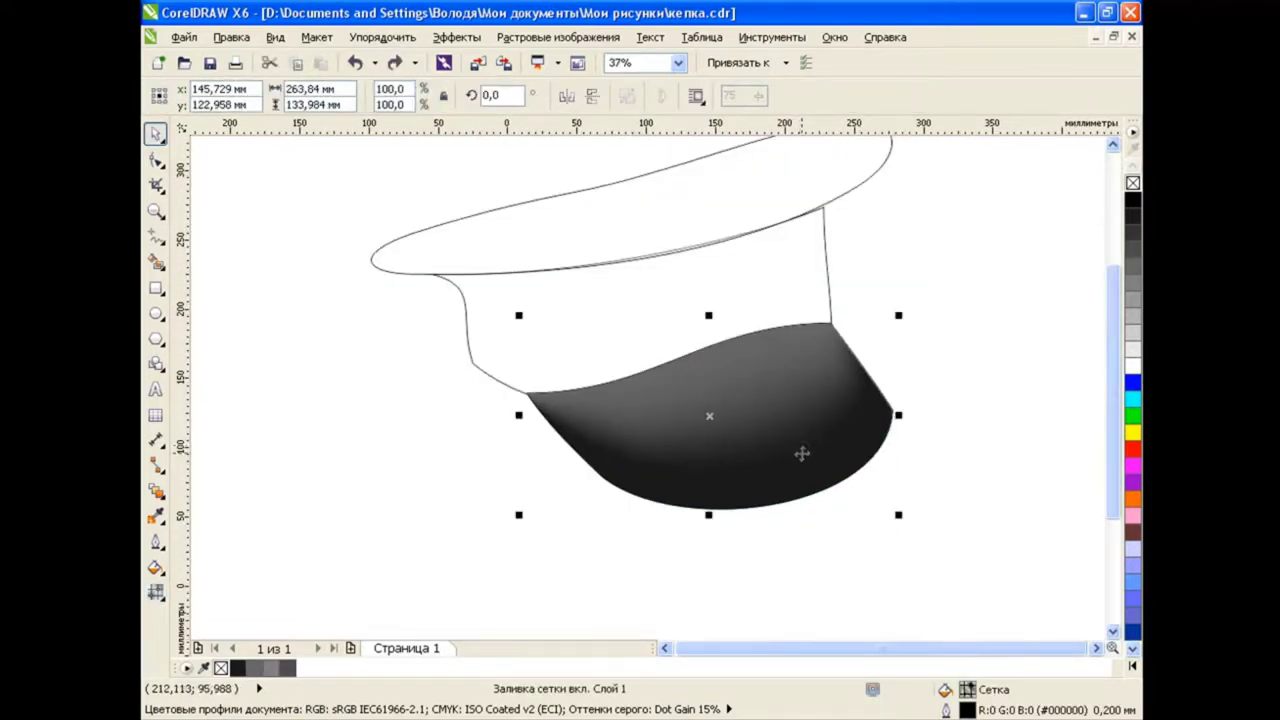
key("shift+Page_Down")
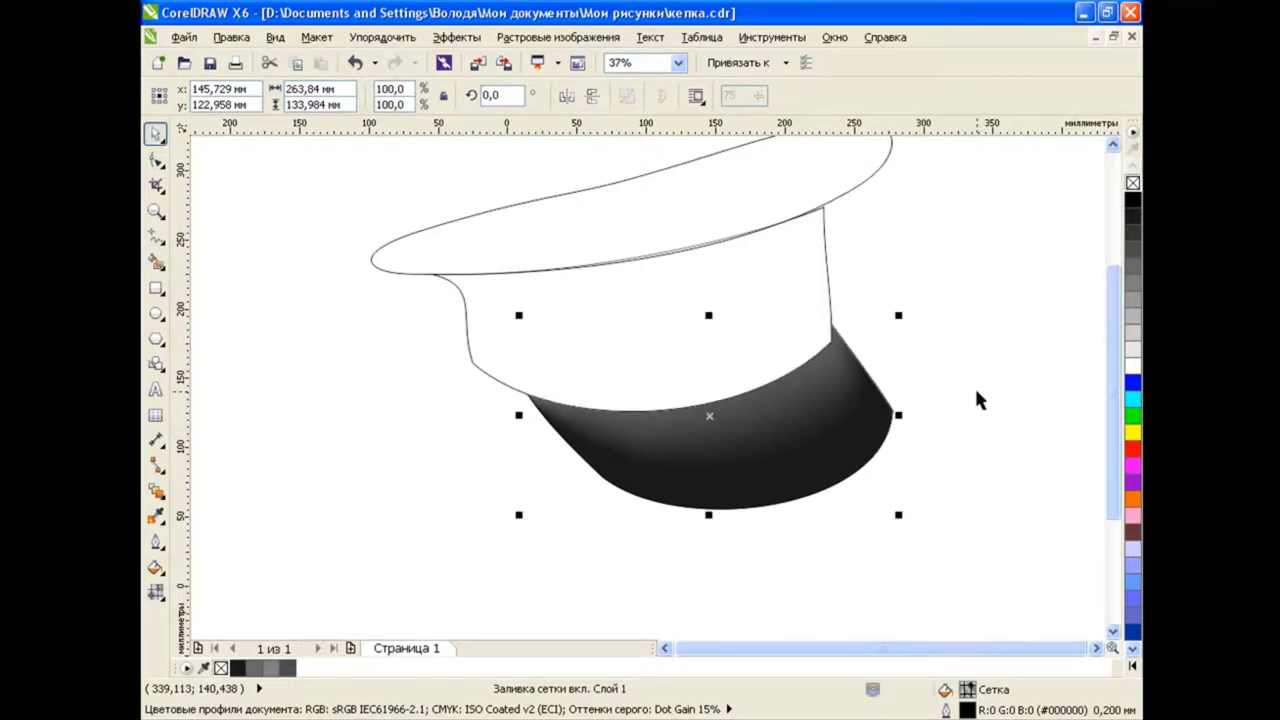
left_click(975, 388)
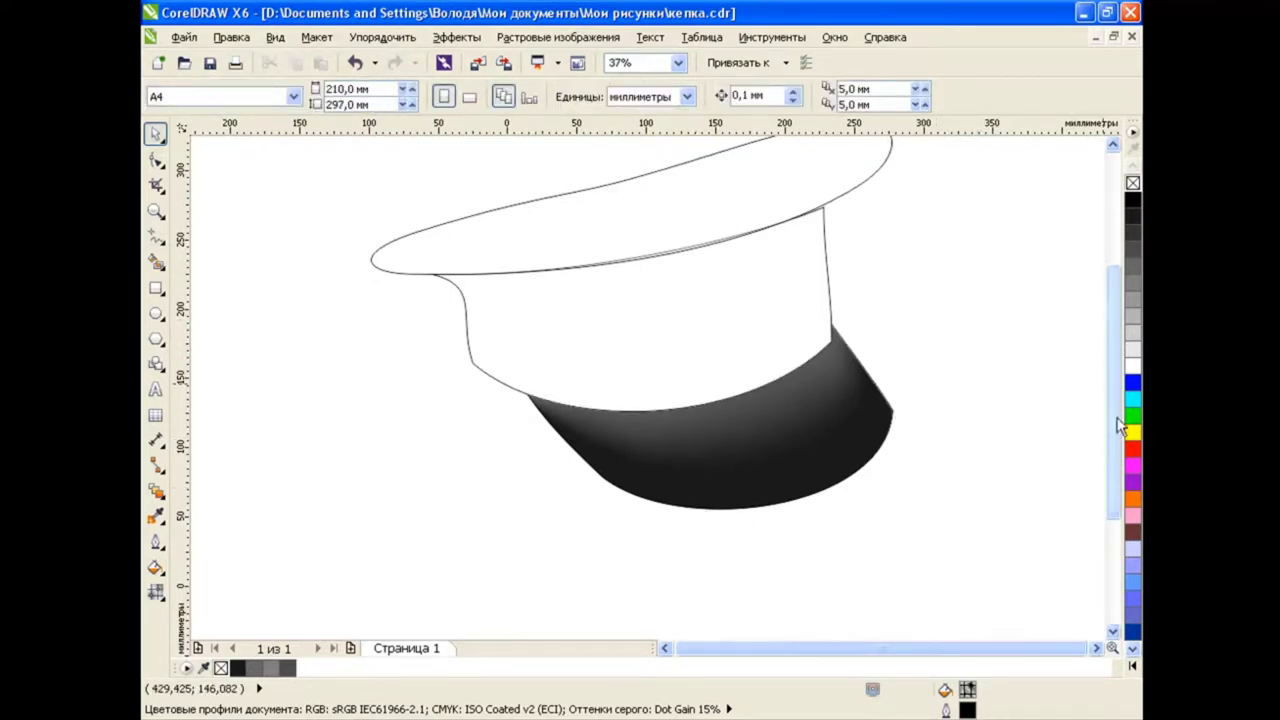
scroll(855, 443, "up", 2)
Reopen the visor's mesh and change the curve type of a left-side node.
left_click(855, 443)
key("m")
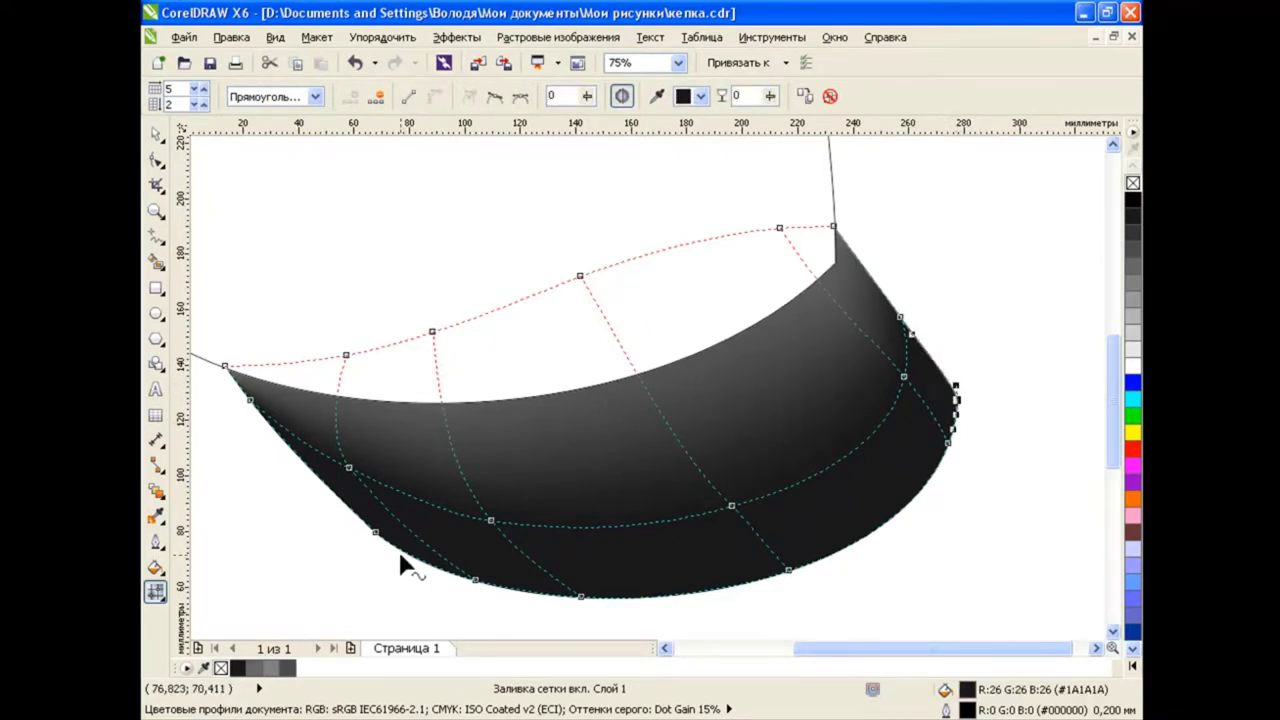
left_click(376, 532)
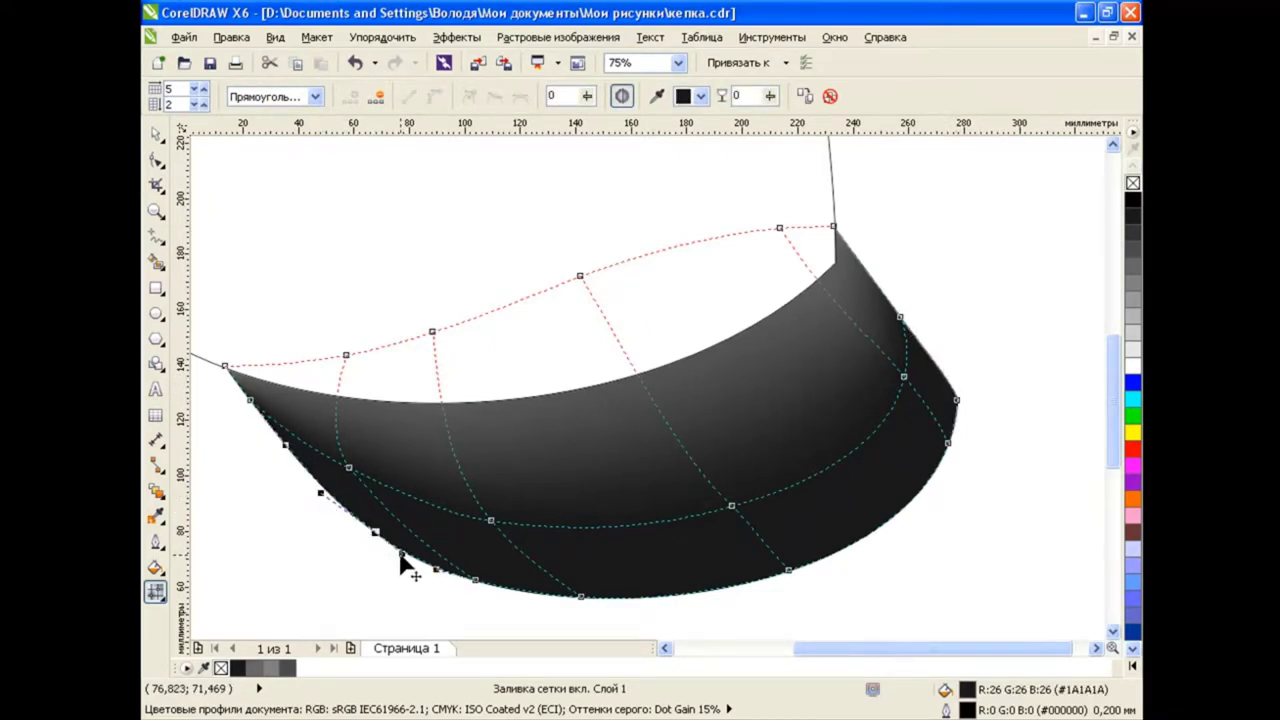
left_click(494, 522)
left_click(349, 468)
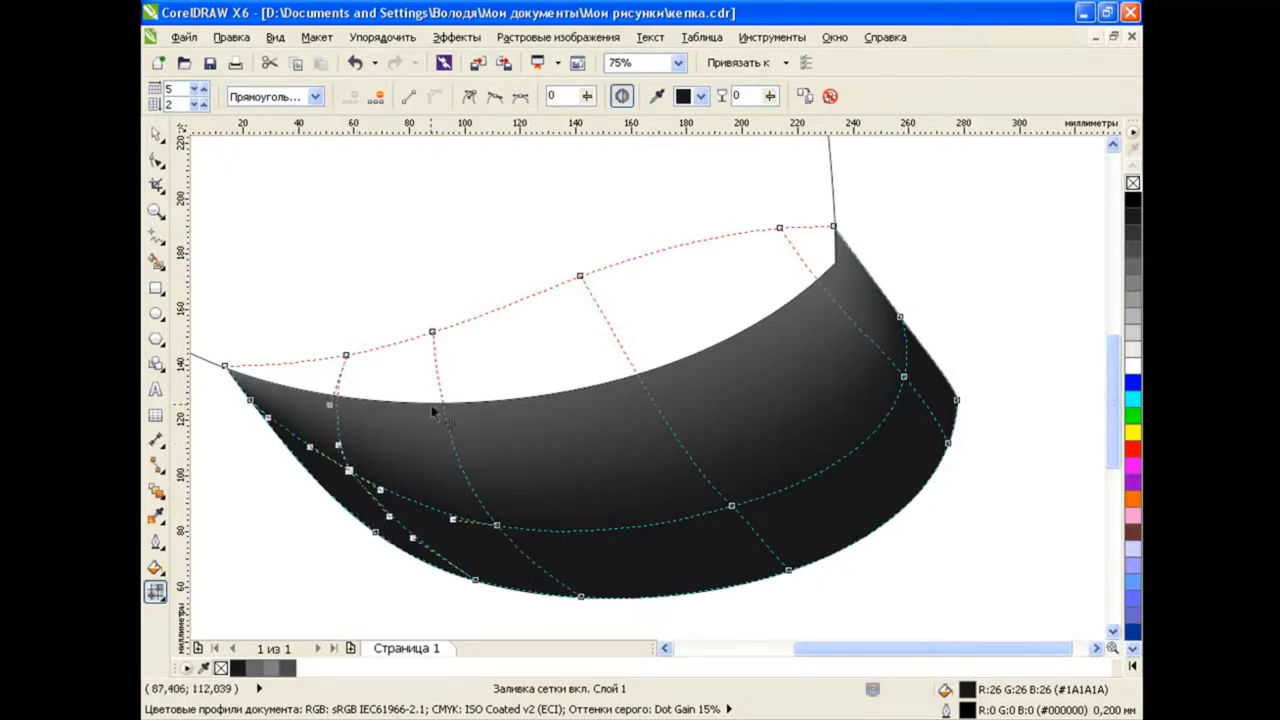
left_click(497, 101)
key("space")
key("Escape")
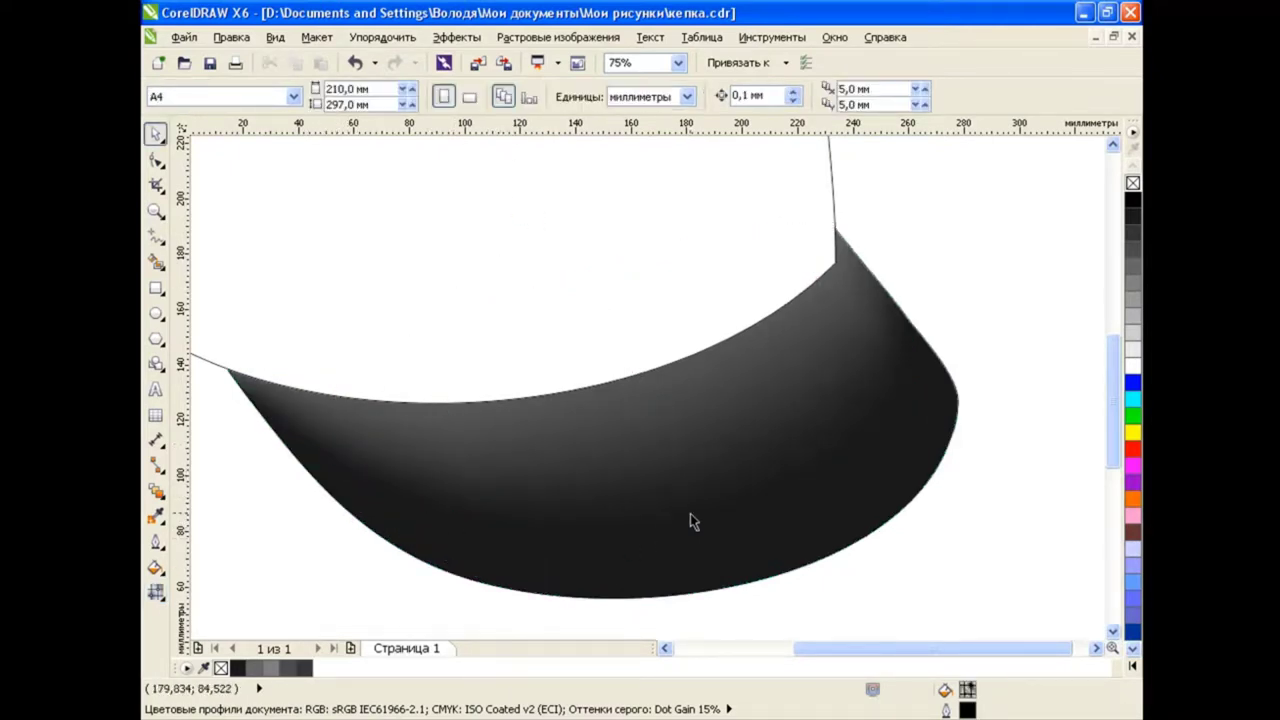
Draw a white rectangle over the visor's right end and convert it to curves.
left_click(156, 288)
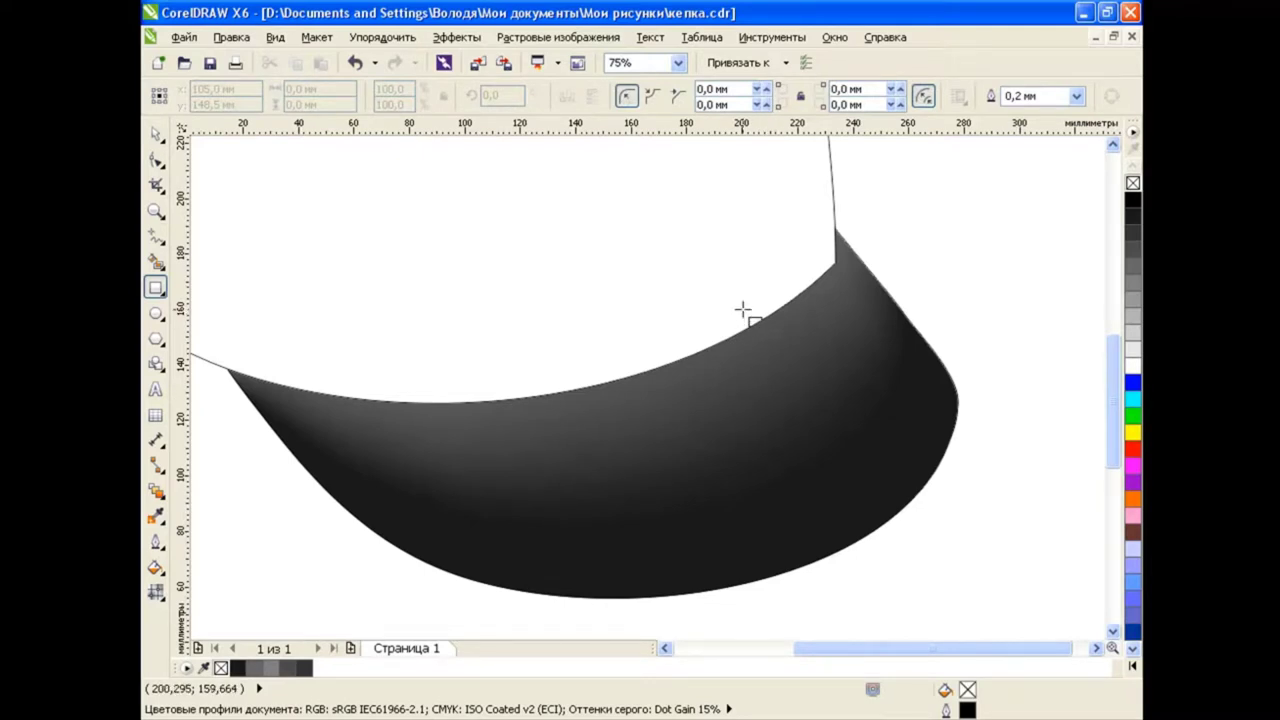
left_click_drag(734, 281, 893, 523)
left_click(1133, 366)
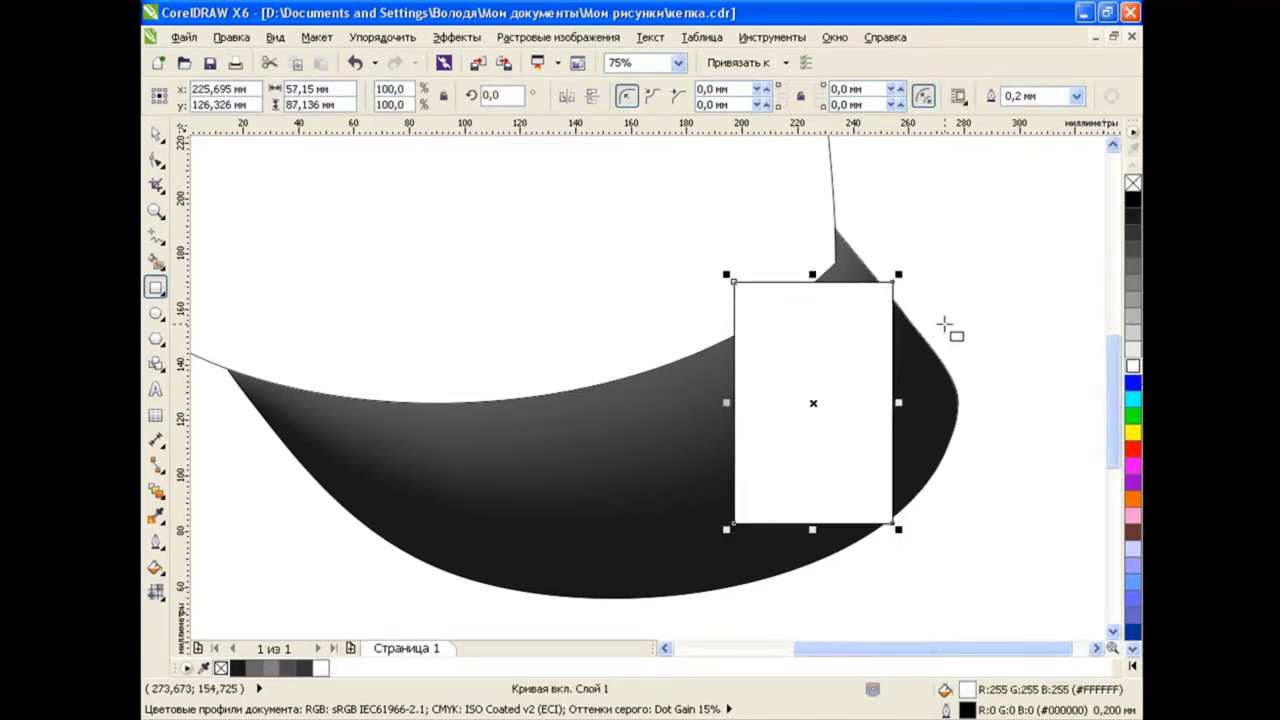
key("F10")
left_click_drag(957, 243, 700, 545)
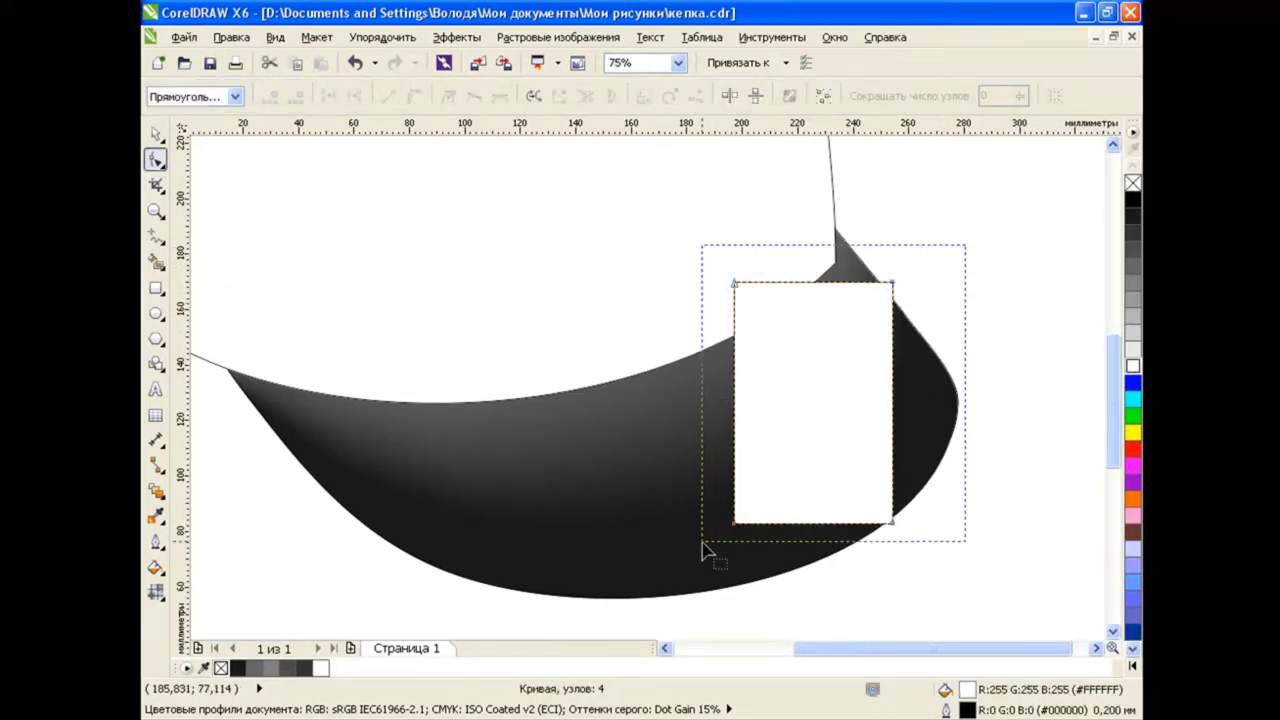
Slant the strip's corners onto the visor edges and curve its right edge along the outline.
mouse_move(893, 282)
left_mouse_down()
mouse_move(803, 267)
mouse_move(724, 320)
left_mouse_up()
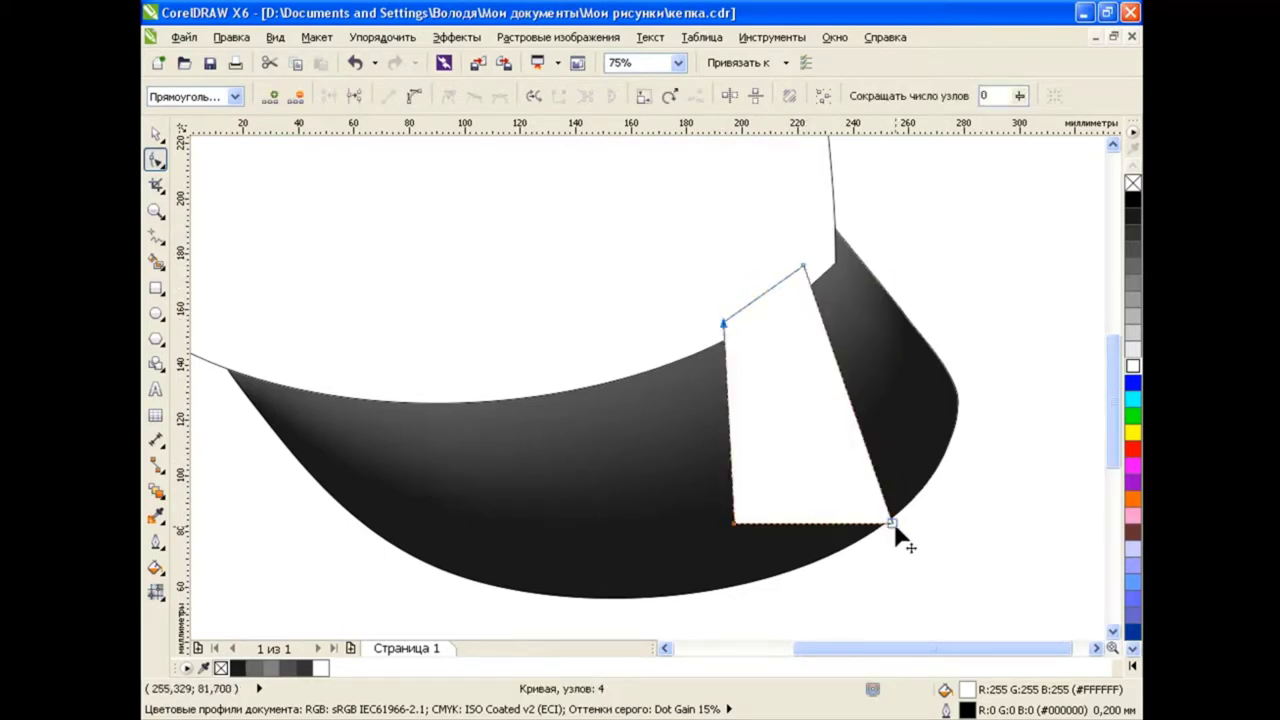
left_click_drag(893, 523, 940, 460)
left_click_drag(735, 522, 860, 535)
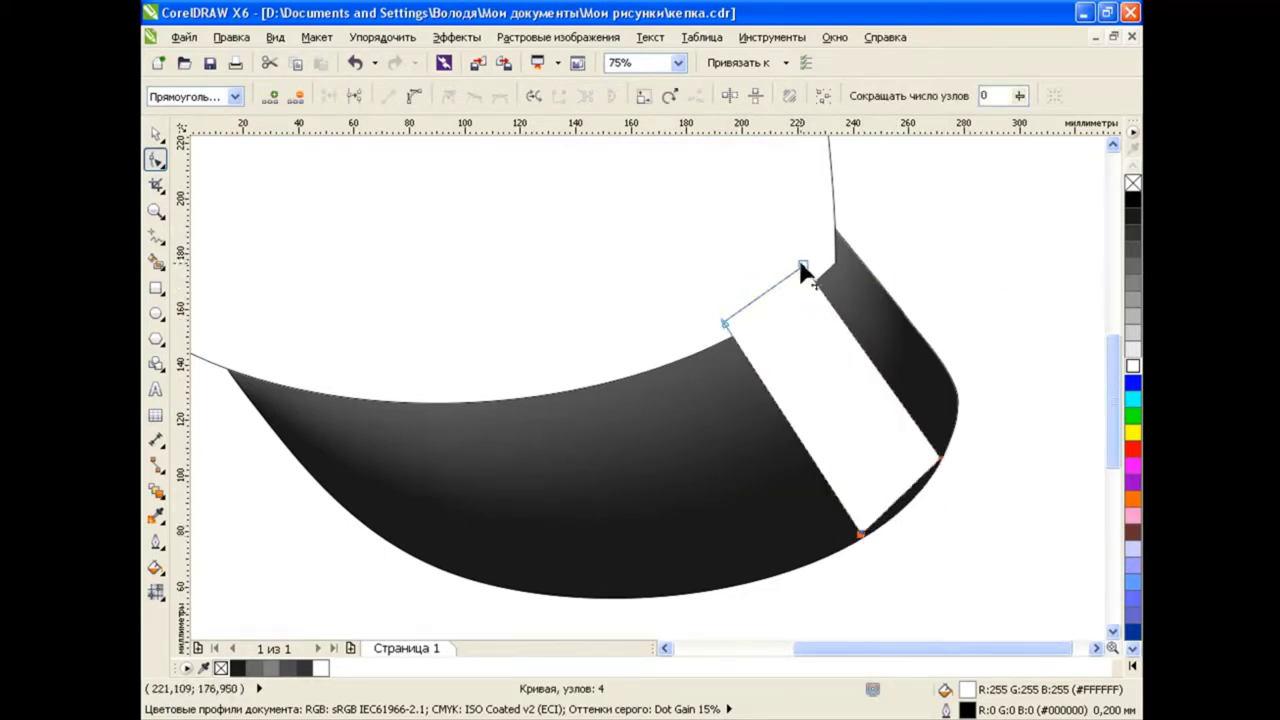
left_click_drag(803, 268, 808, 266)
left_click_drag(1014, 229, 696, 602)
left_click(955, 465)
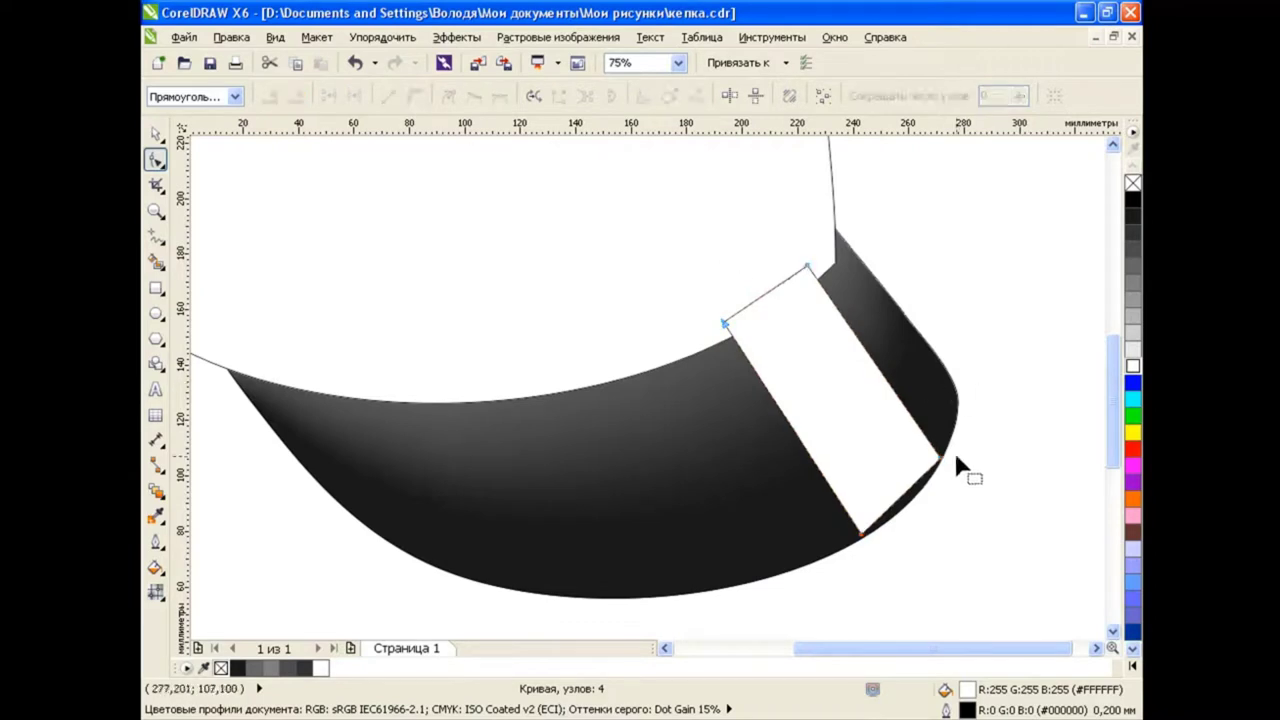
left_click_drag(918, 497, 910, 512)
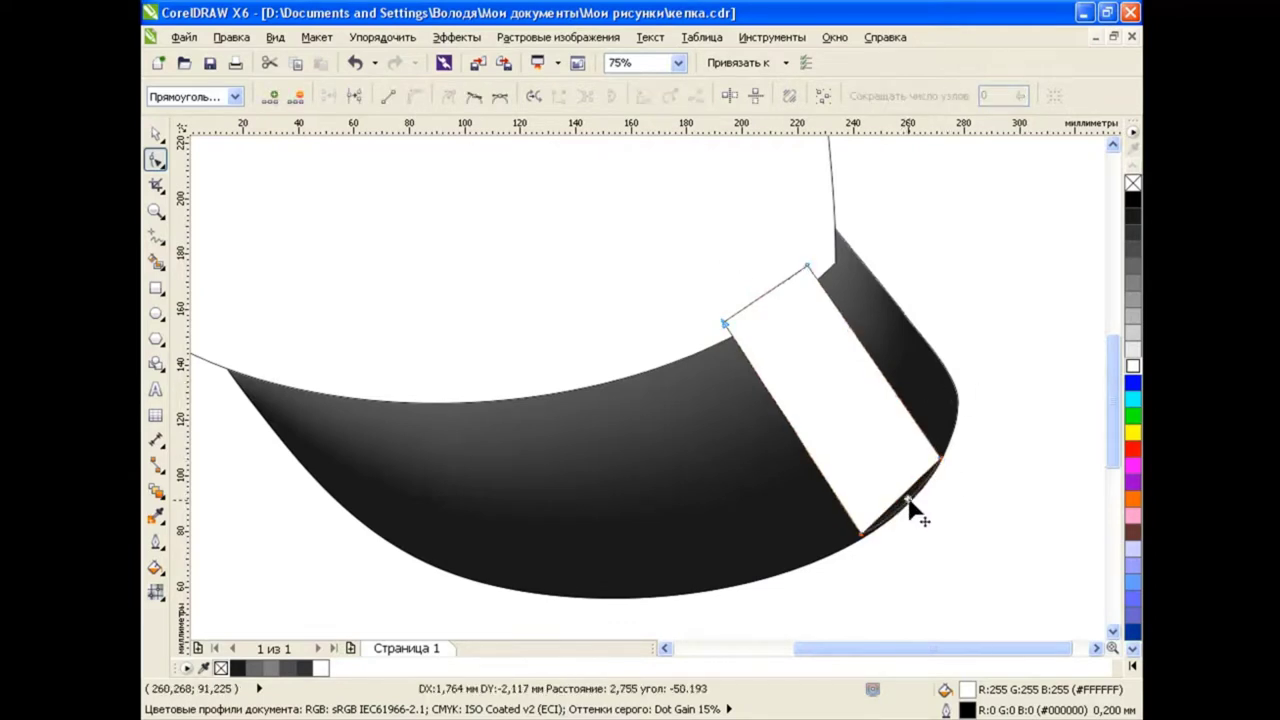
left_click(860, 536)
left_click(155, 133)
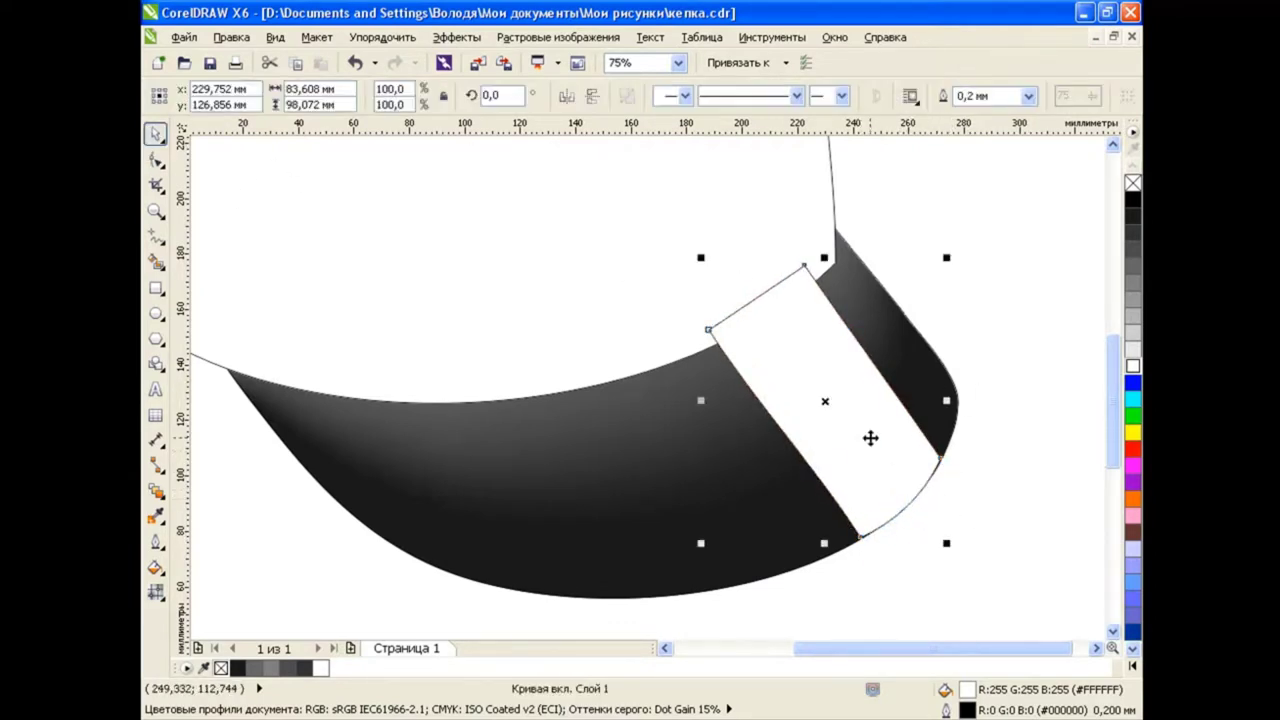
left_click(155, 490)
Give the white band a uniform transparency of 78.
left_click(270, 614)
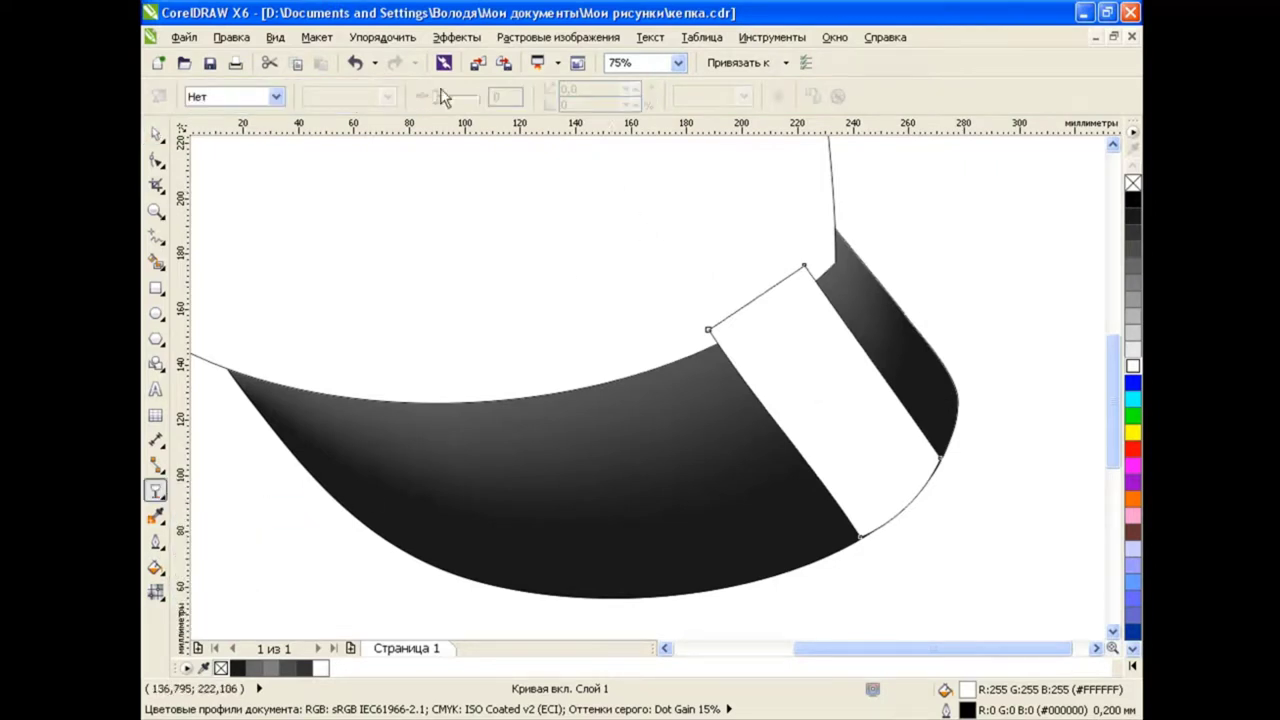
left_click(276, 96)
left_click(270, 127)
left_click_drag(457, 97, 470, 97)
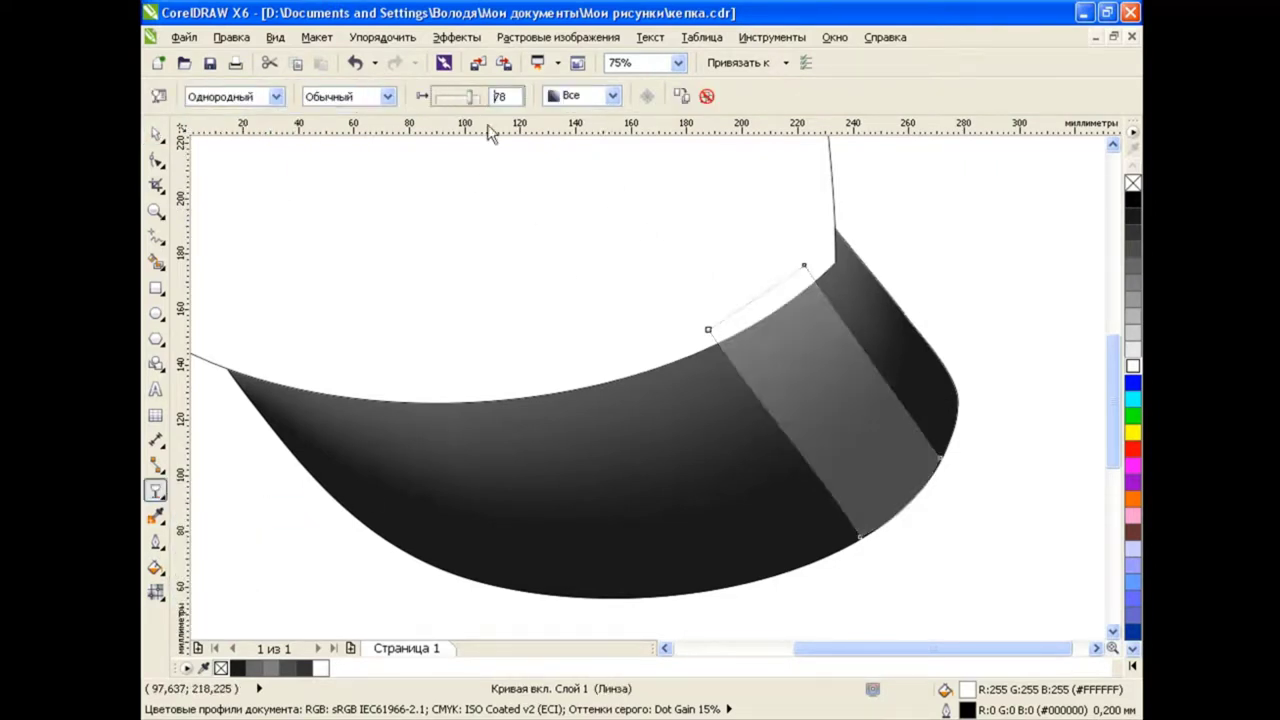
scroll(739, 408, "up", 2)
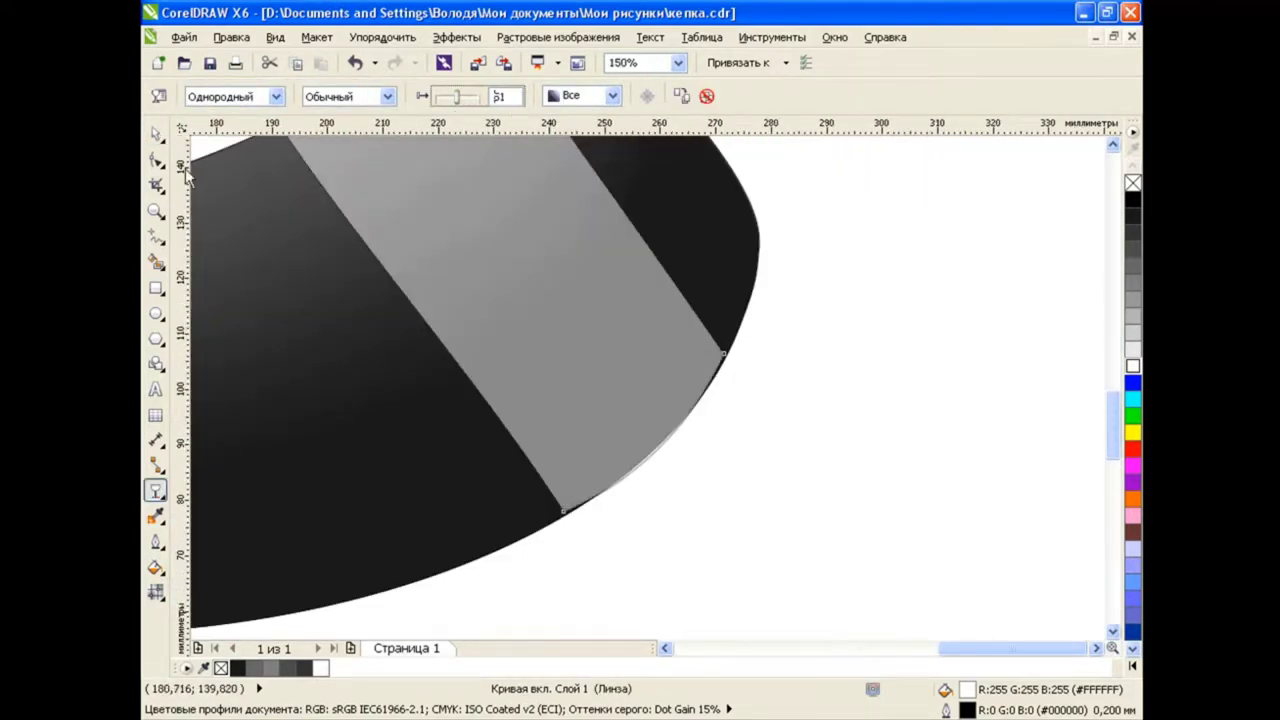
Bend the band's lower edge to follow the visor rim.
key("F10")
left_click(722, 362)
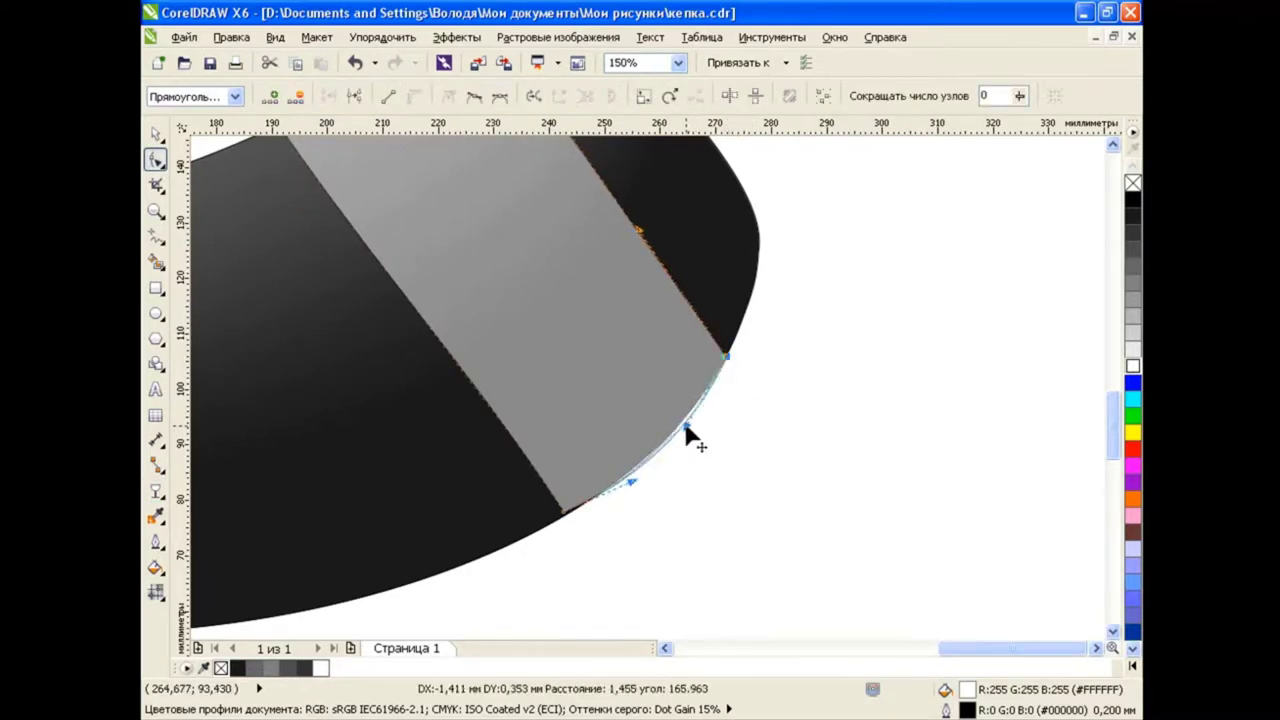
left_click_drag(688, 430, 681, 426)
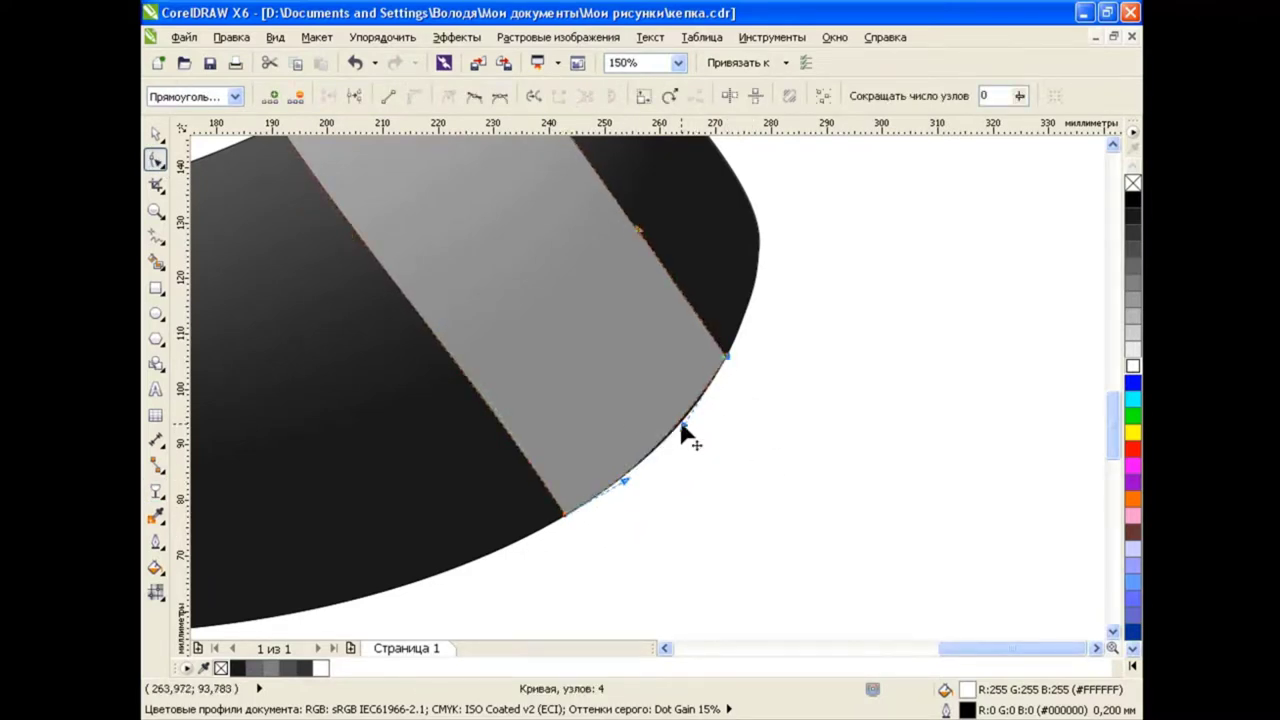
left_click_drag(630, 478, 634, 484)
left_click_drag(687, 428, 687, 431)
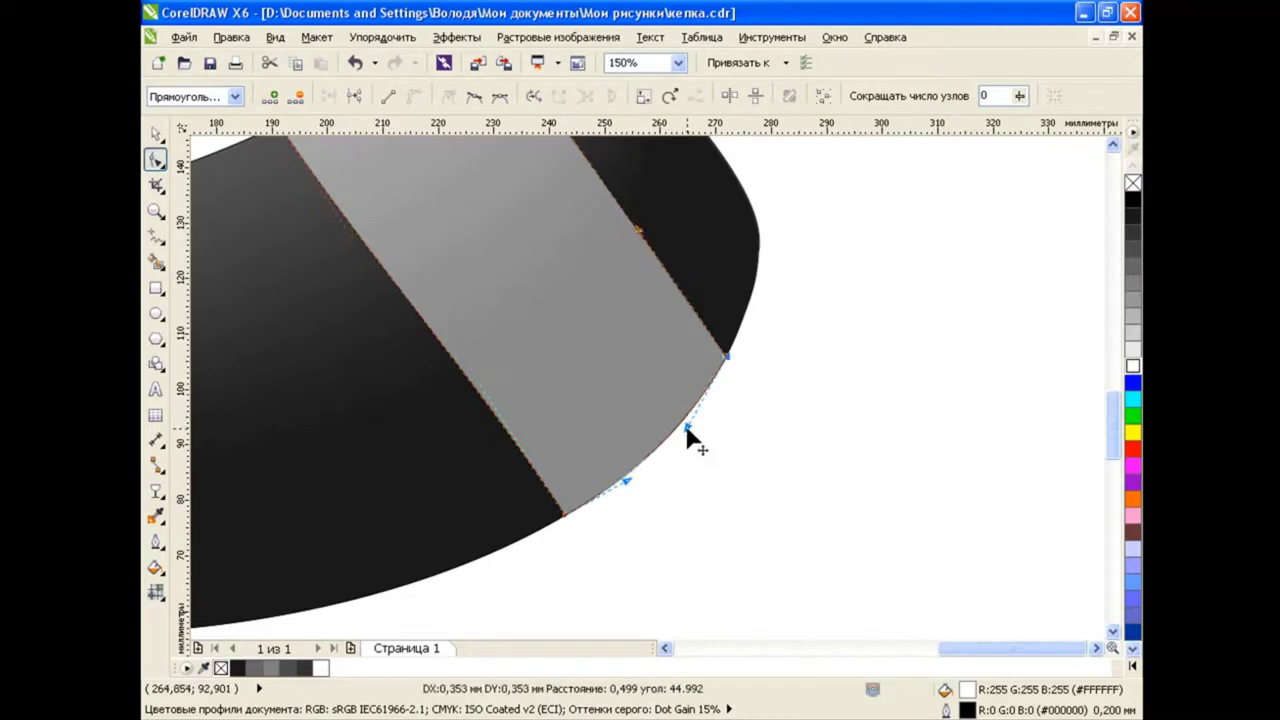
scroll(695, 430, "down", 2)
key("space")
key("Escape")
scroll(594, 354, "down", 2)
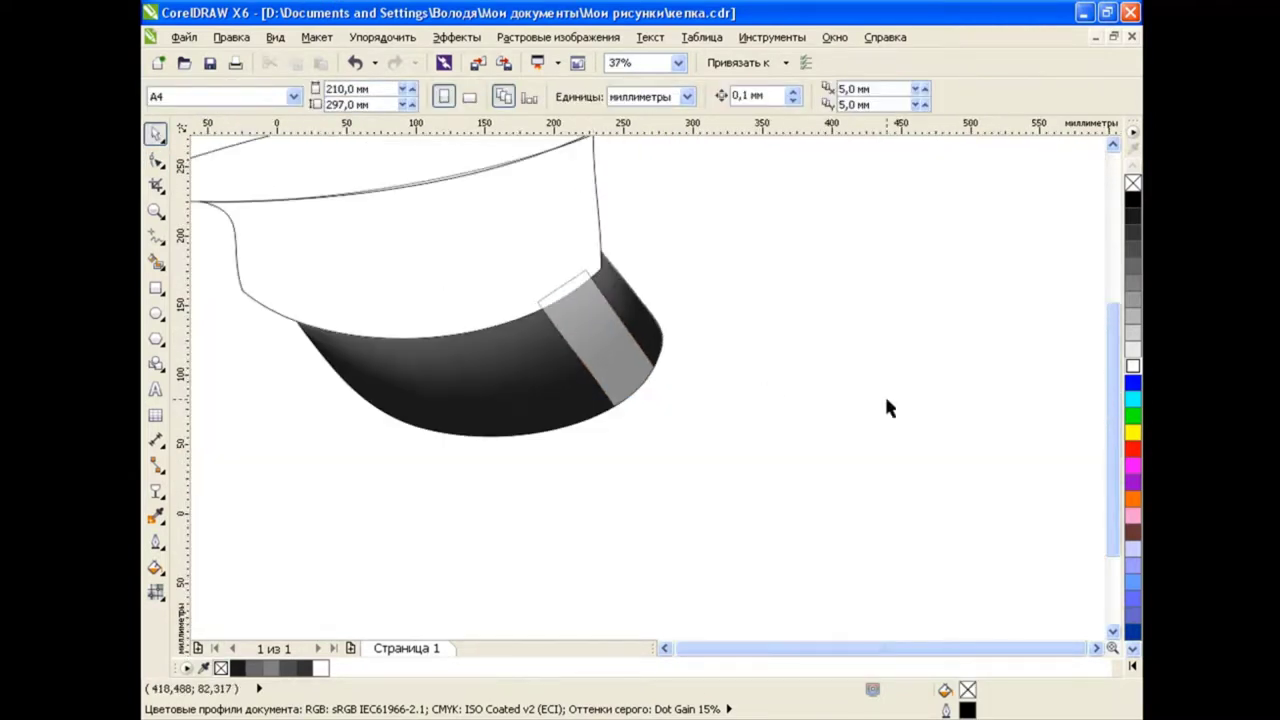
left_click_drag(1112, 420, 1110, 390)
Switch the band to a linear transparency fading down from its top, set to 40.
left_click(600, 414)
left_click(155, 490)
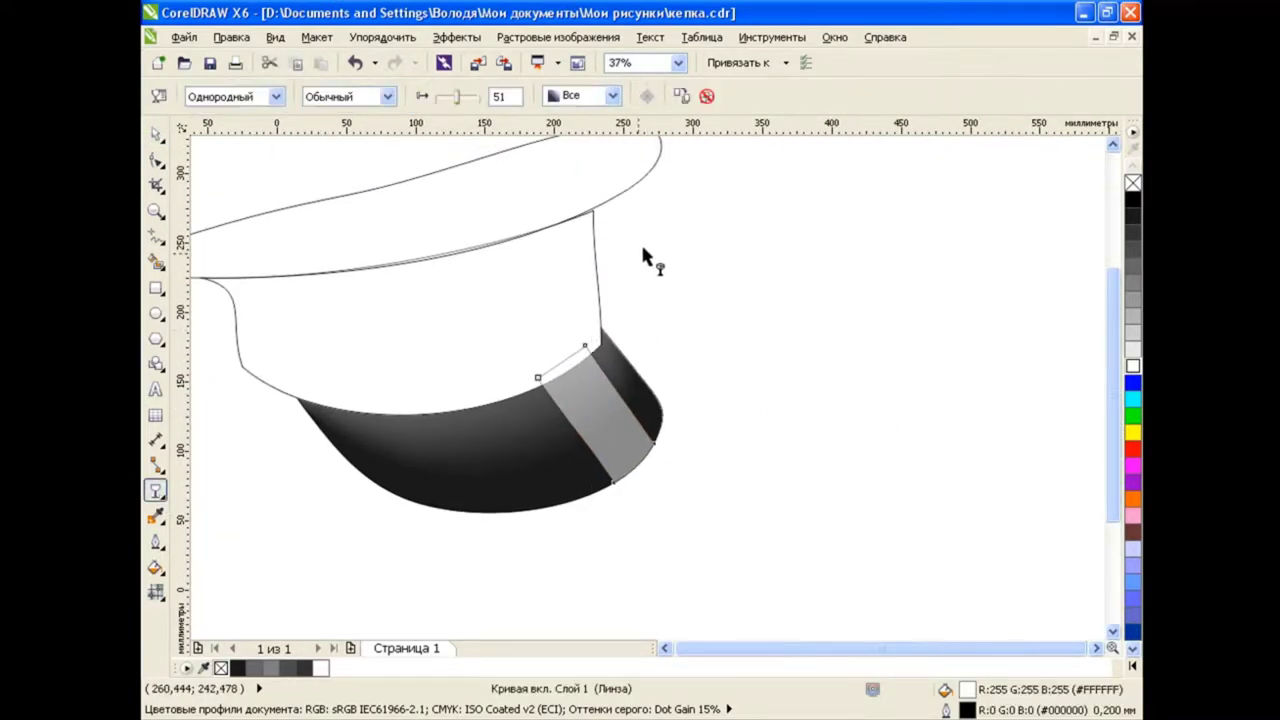
left_click_drag(618, 234, 590, 455)
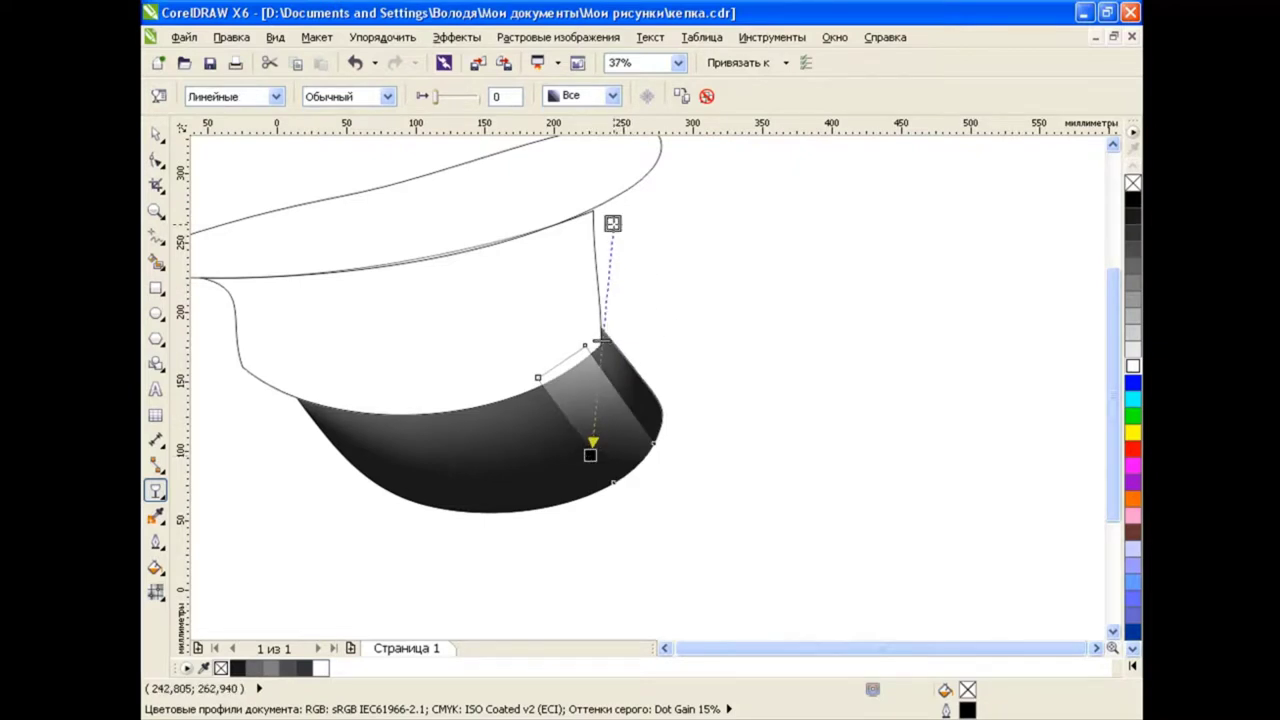
mouse_move(609, 274)
left_mouse_down()
mouse_move(594, 575)
mouse_move(594, 368)
left_mouse_up()
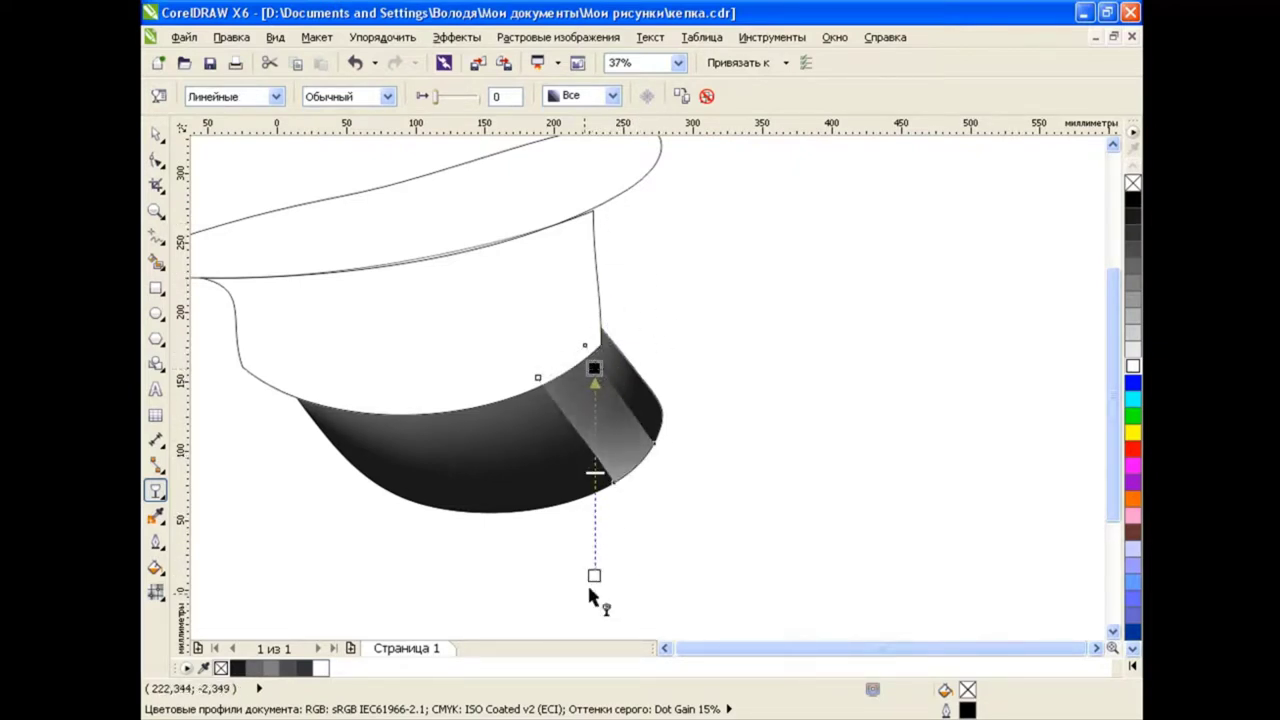
left_click_drag(436, 96, 455, 100)
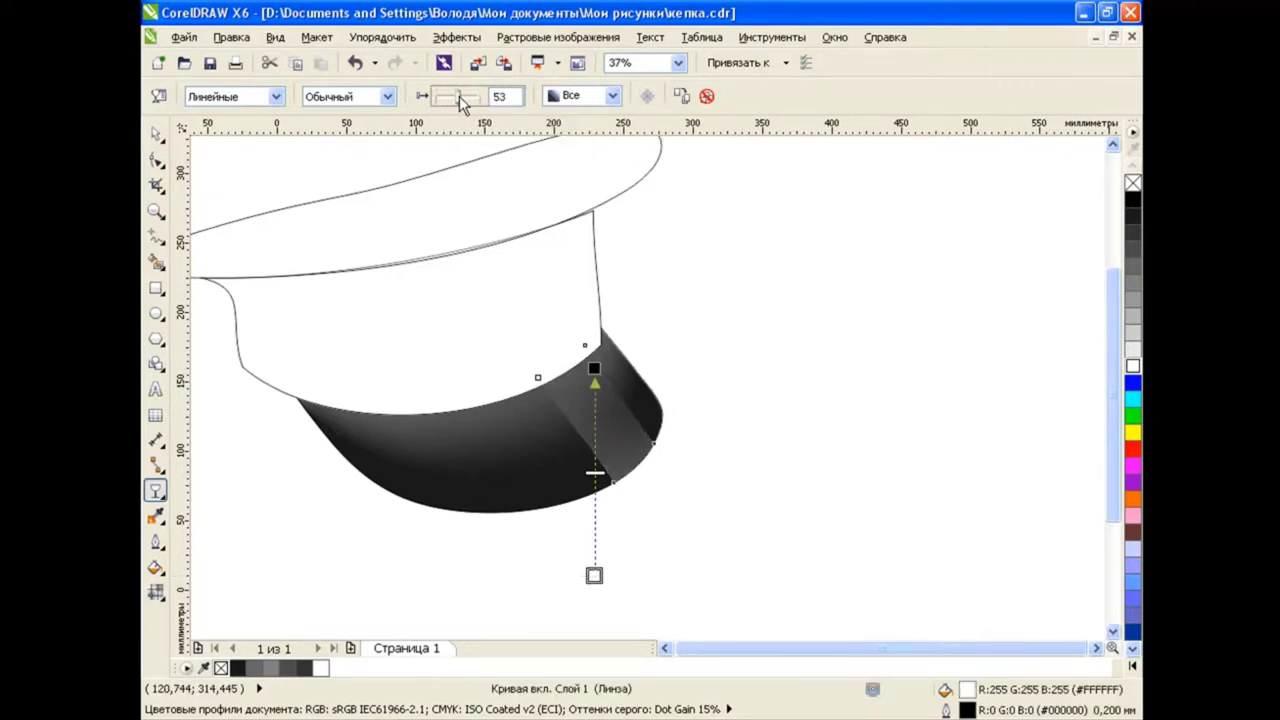
mouse_move(594, 368)
left_mouse_down()
mouse_move(594, 303)
mouse_move(596, 325)
left_mouse_up()
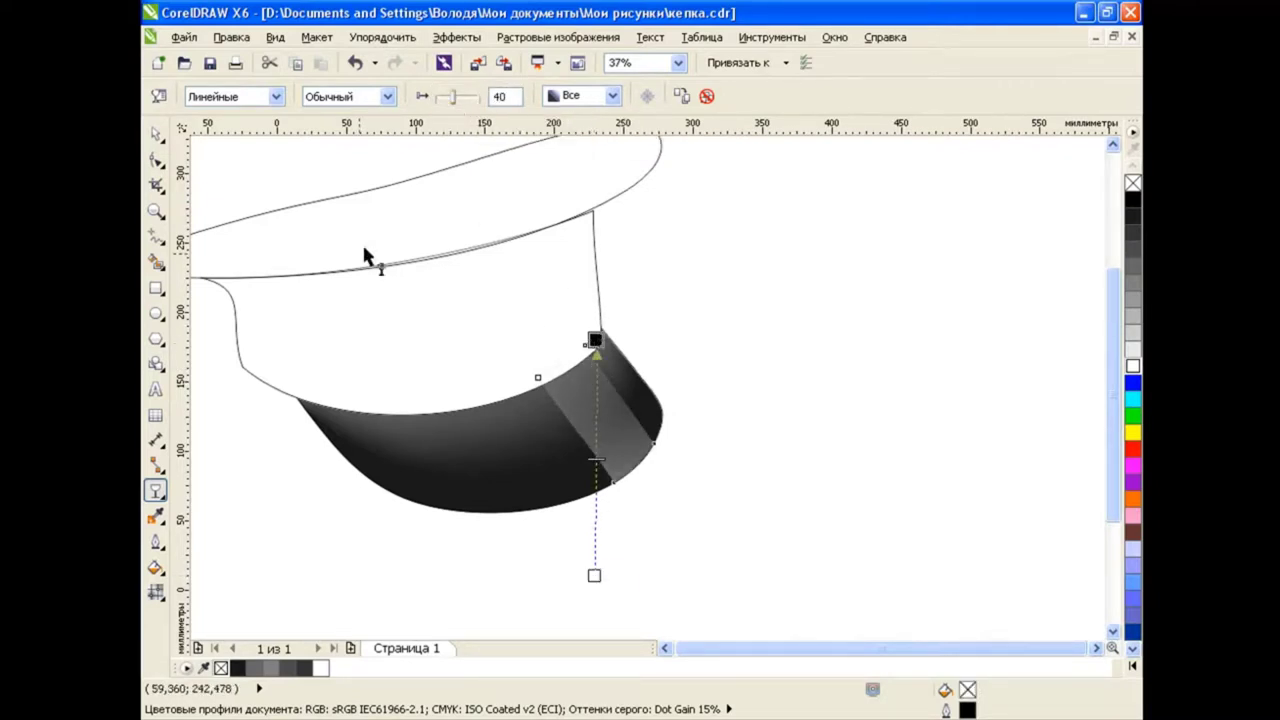
left_click(155, 133)
left_click(814, 497)
left_click(666, 648)
Draw a closed white pen shape along the visor's lower rim.
scroll(390, 504, "up", 2)
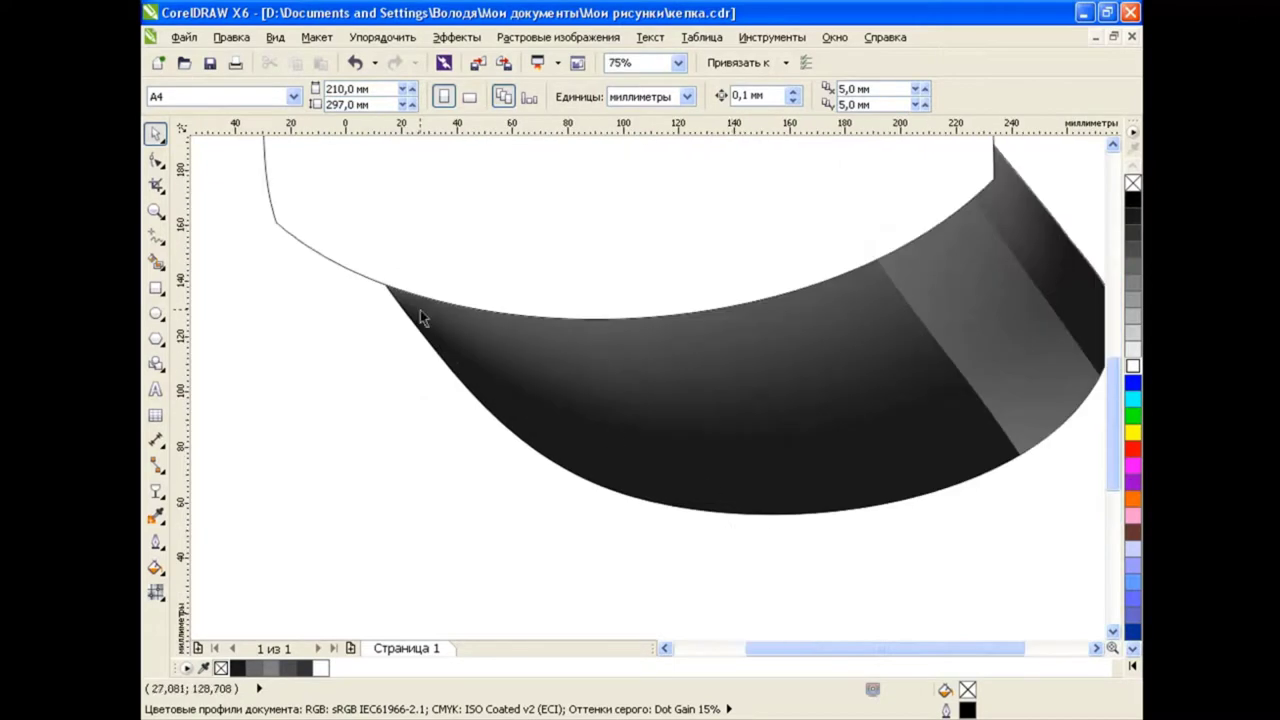
left_click(155, 236)
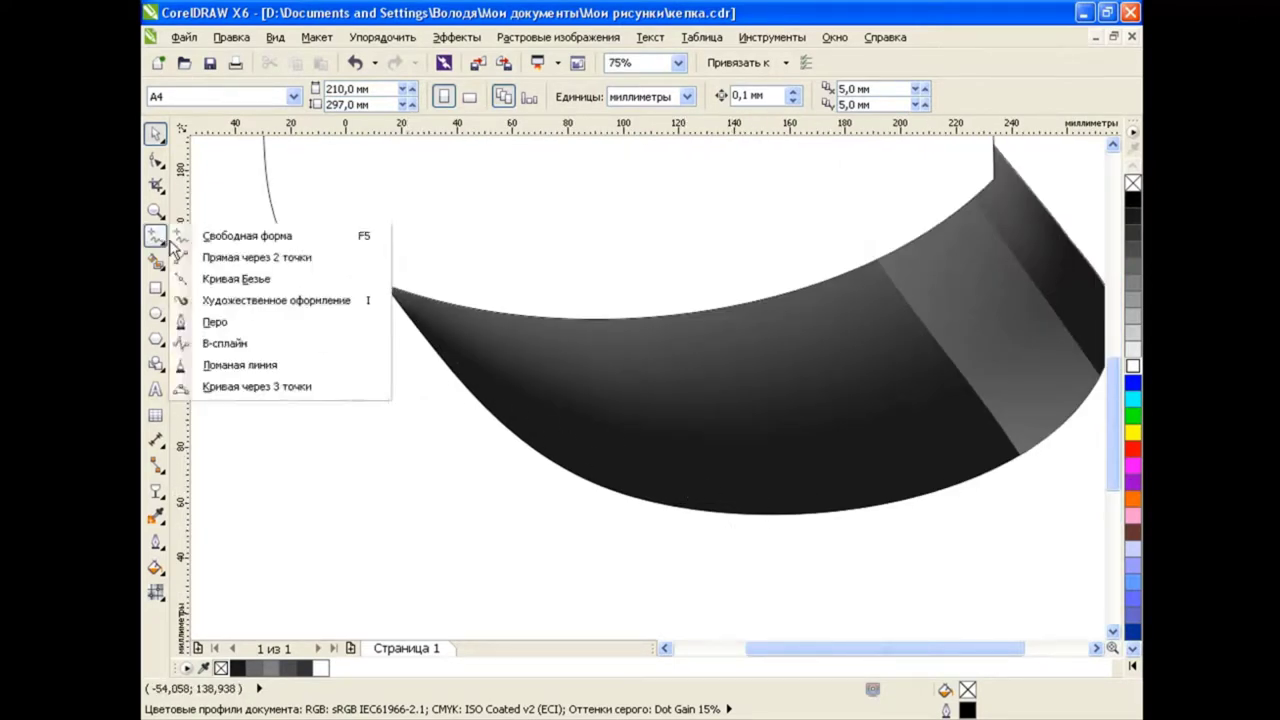
left_click(210, 317)
left_click(409, 305)
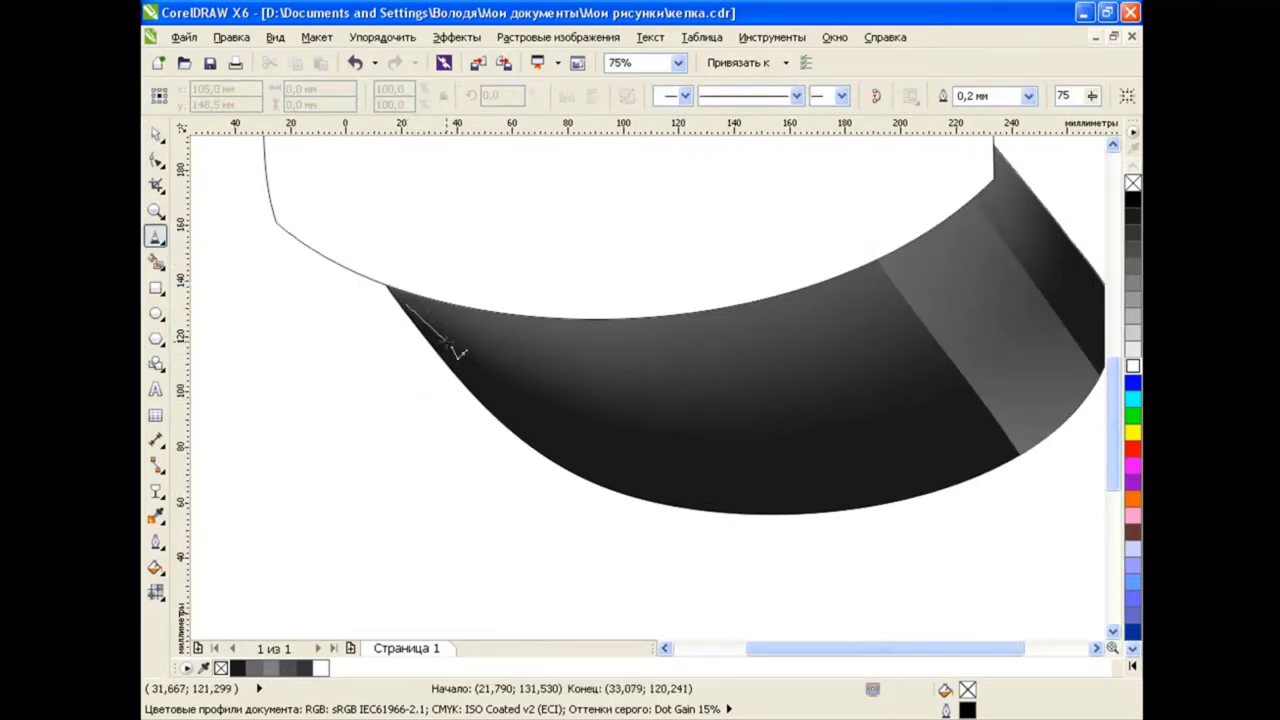
left_click(1012, 455)
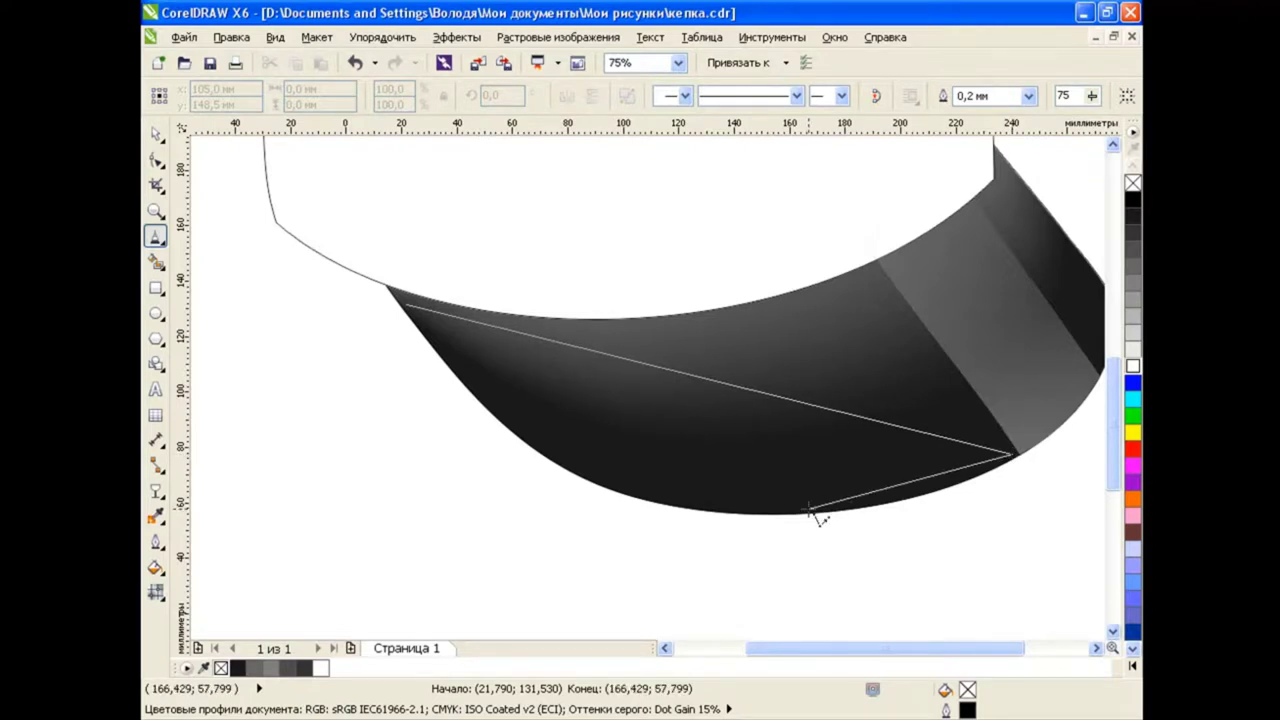
left_click(808, 508)
left_click(402, 310)
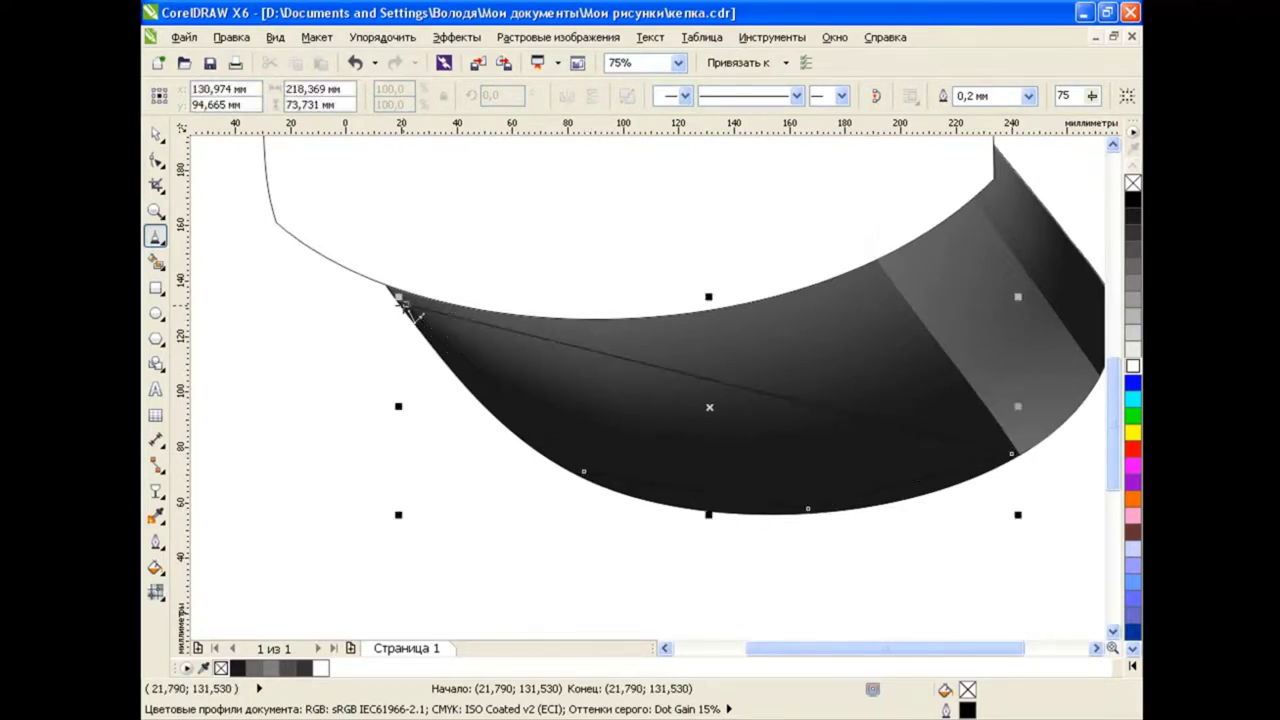
left_click(1133, 366)
Convert the shape's edges to curves and bend them to follow the visor rim.
left_click(156, 162)
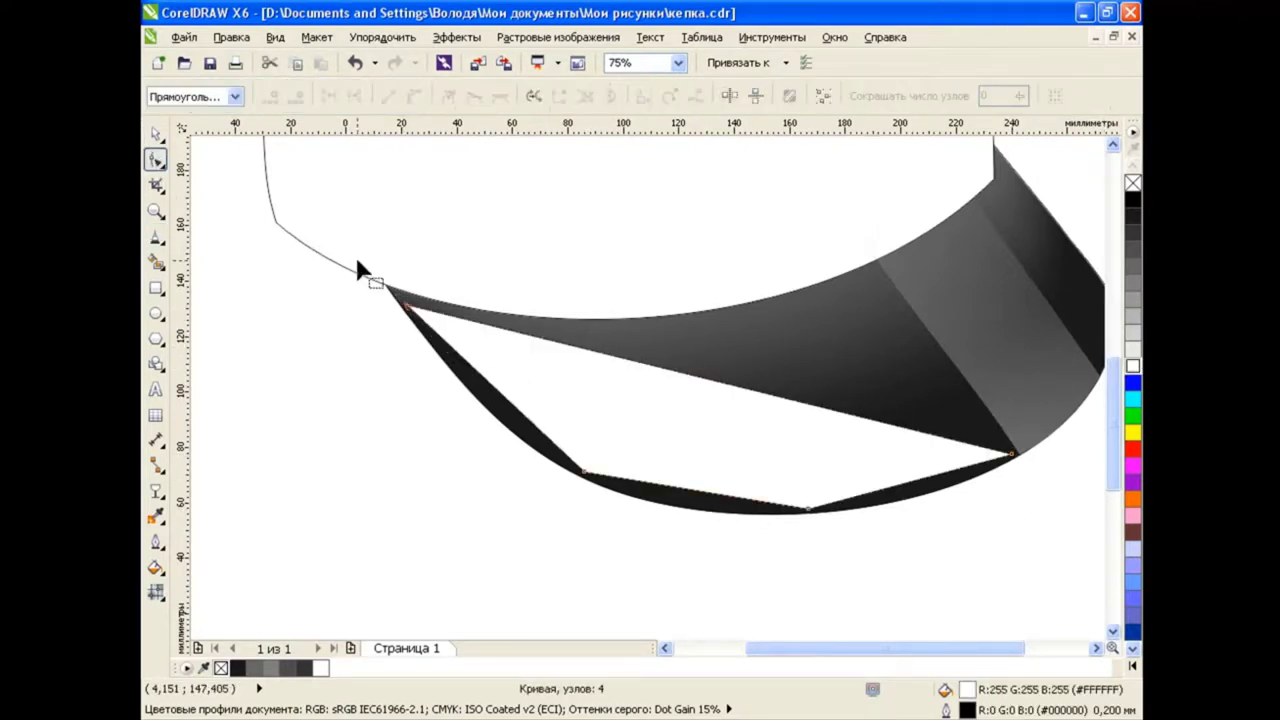
left_click_drag(352, 277, 957, 522)
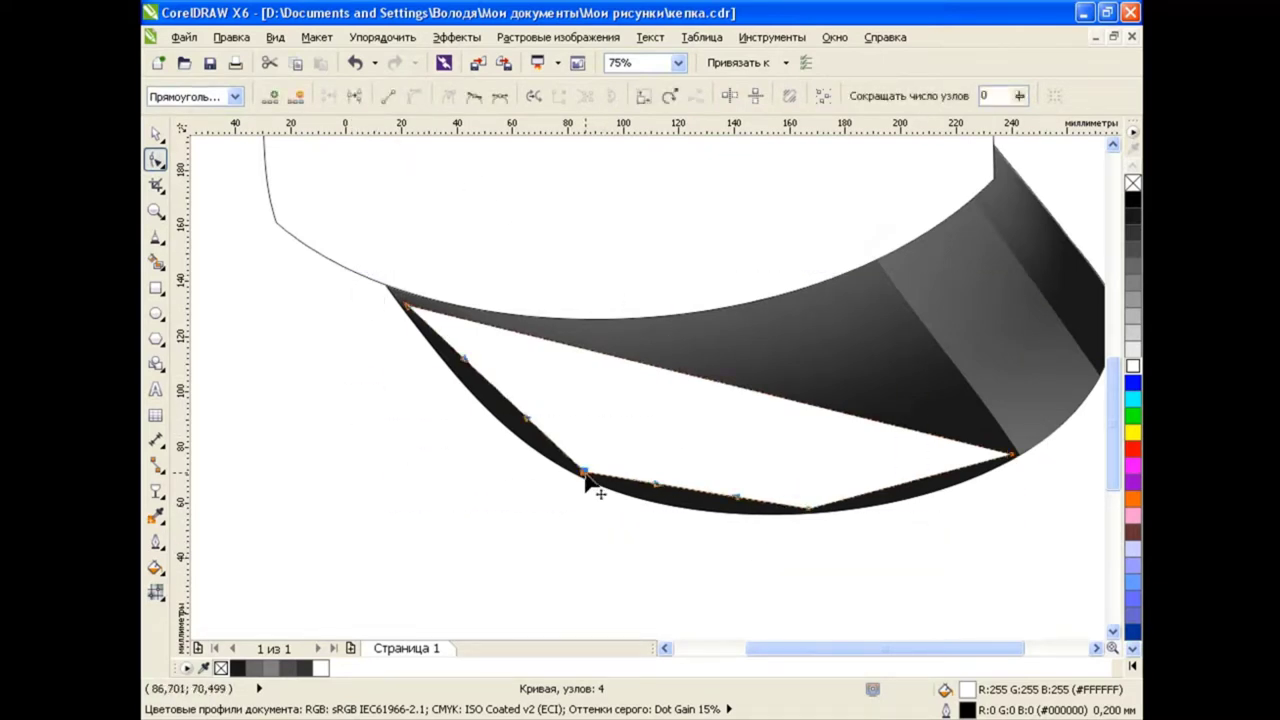
left_click(474, 95)
left_click_drag(497, 397, 452, 380)
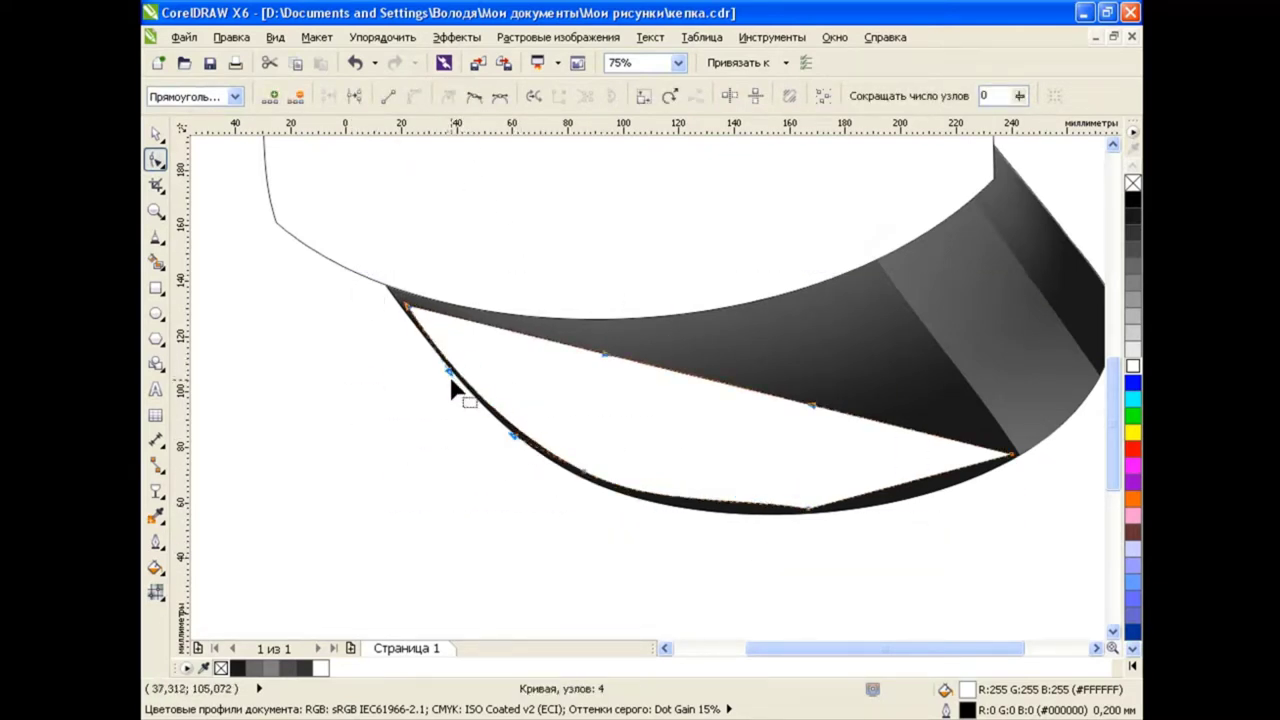
left_click(808, 510)
left_click(474, 95)
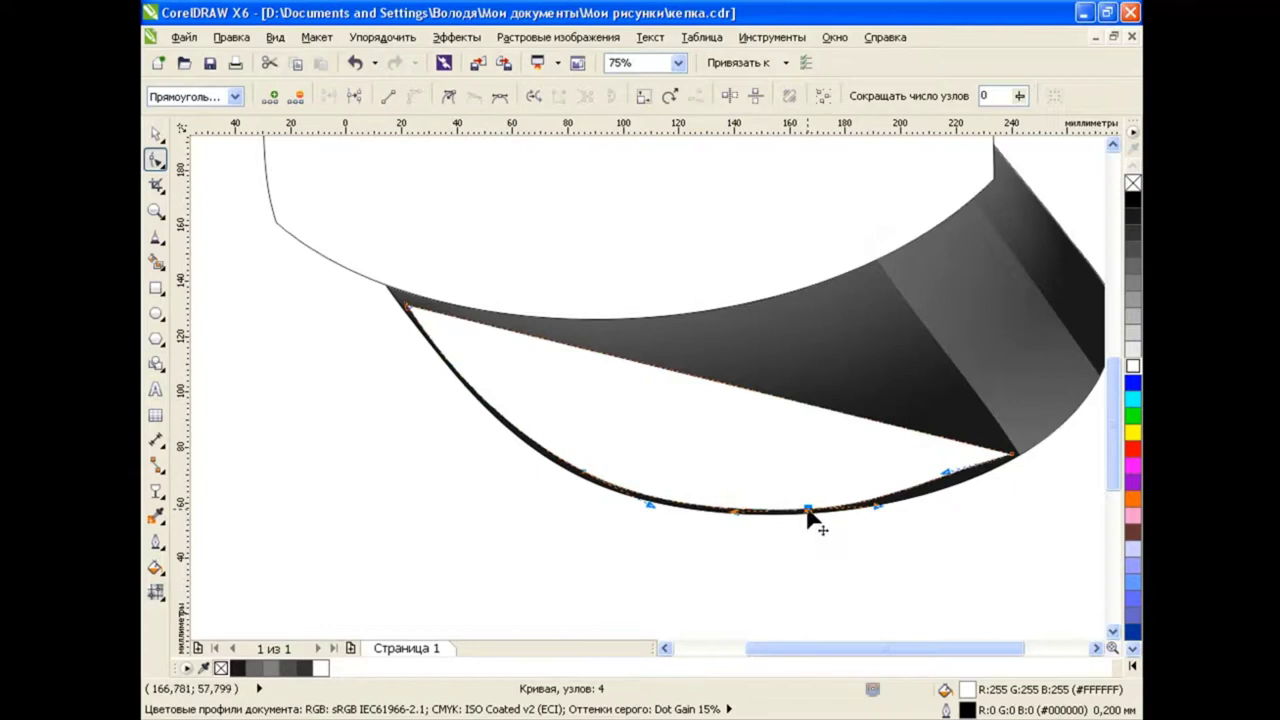
left_click(586, 476)
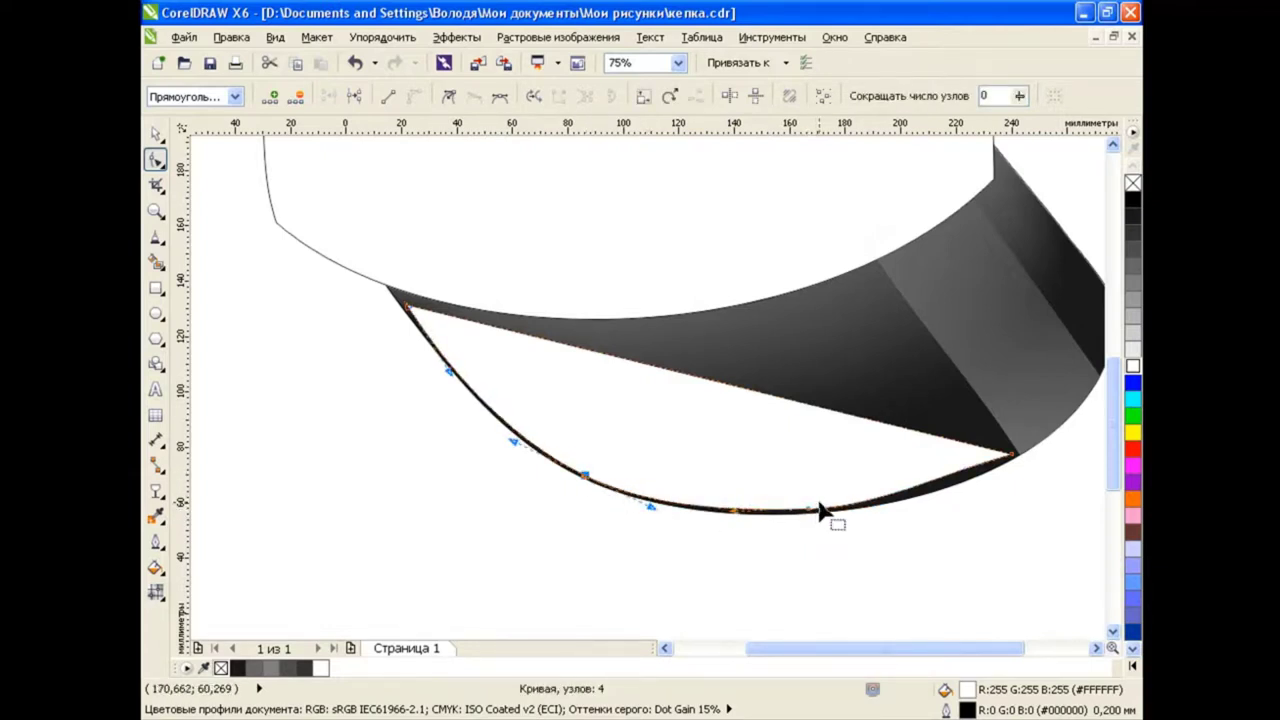
left_click_drag(971, 486, 955, 496)
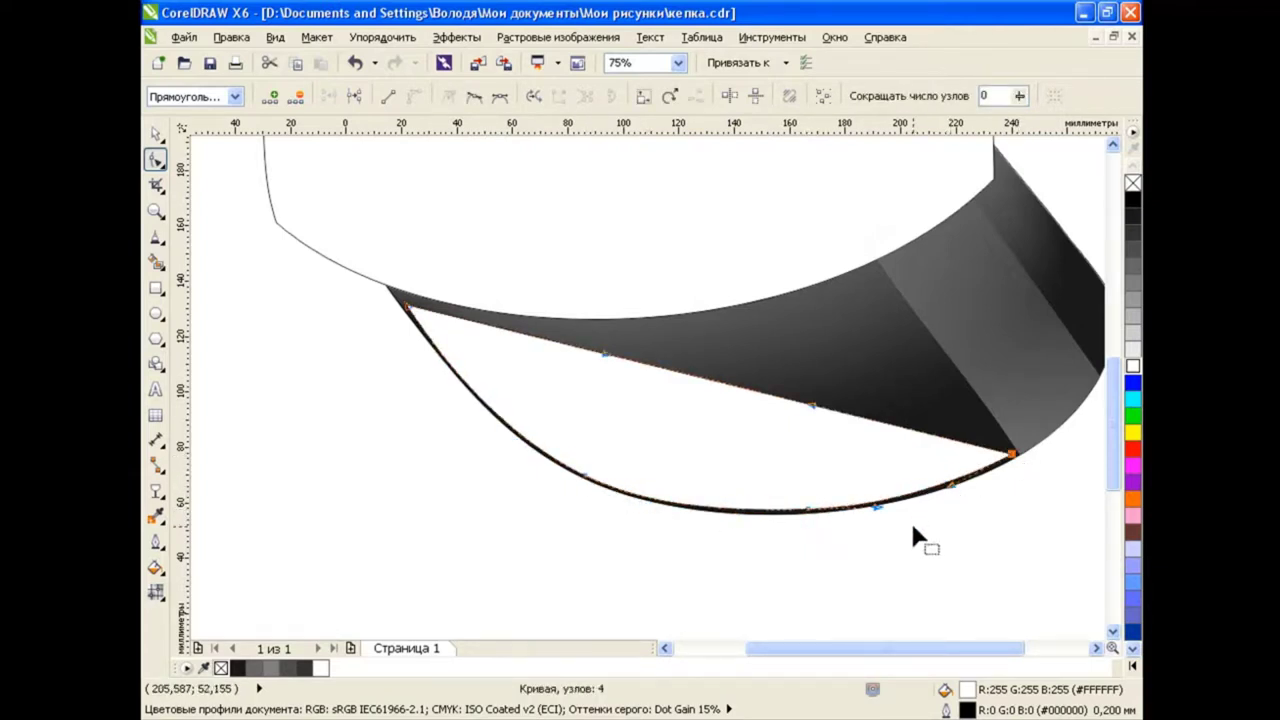
left_click(155, 133)
left_click(489, 605)
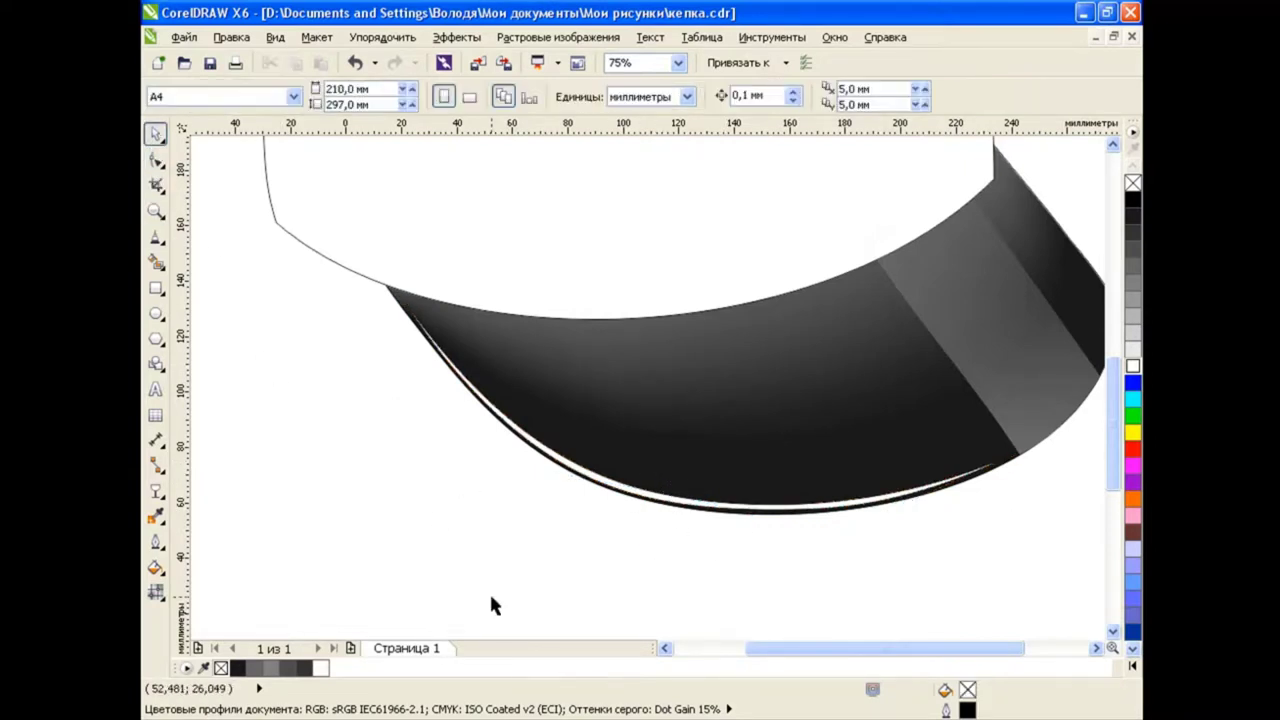
left_click(662, 500)
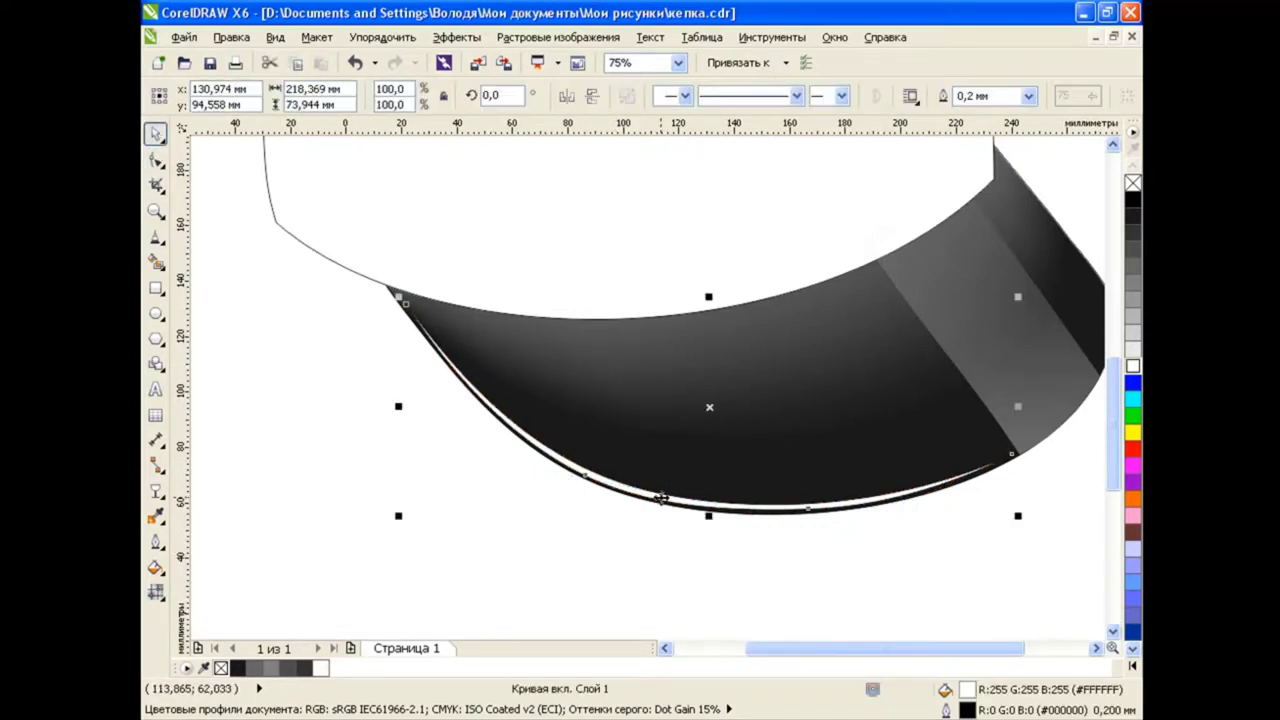
left_click(156, 491)
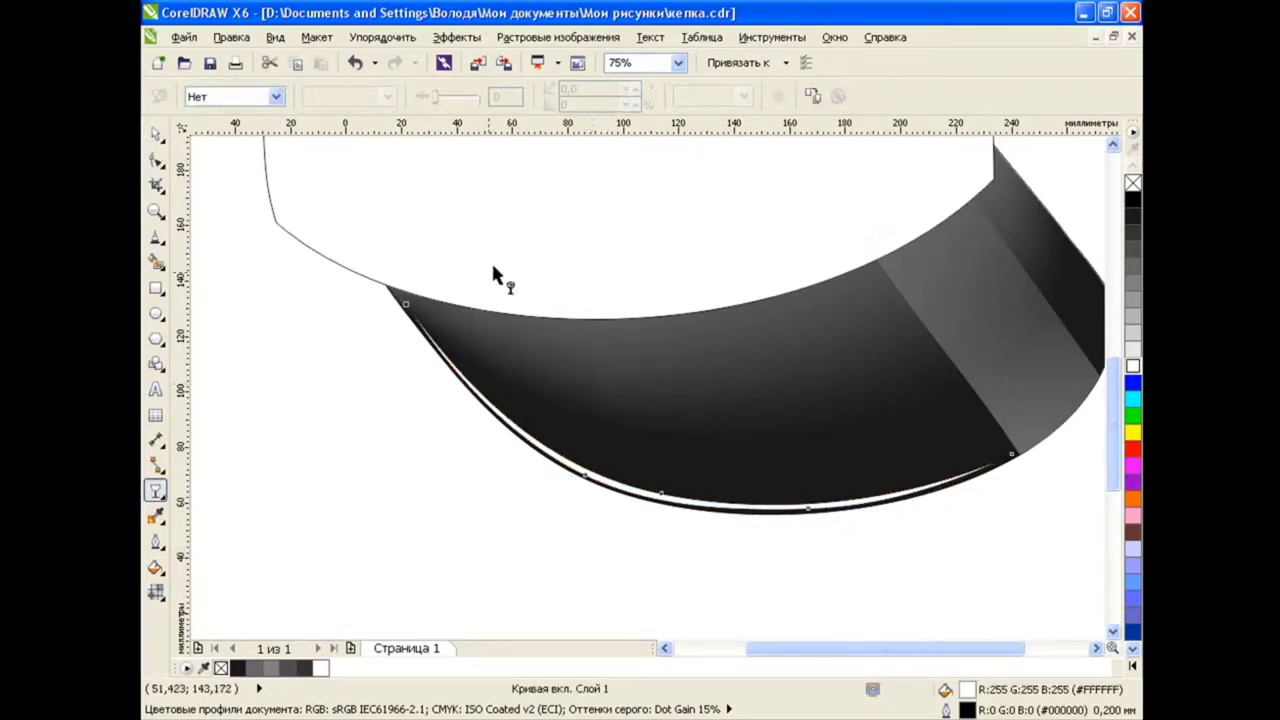
left_click(270, 96)
left_click(255, 123)
type("75")
key("Return")
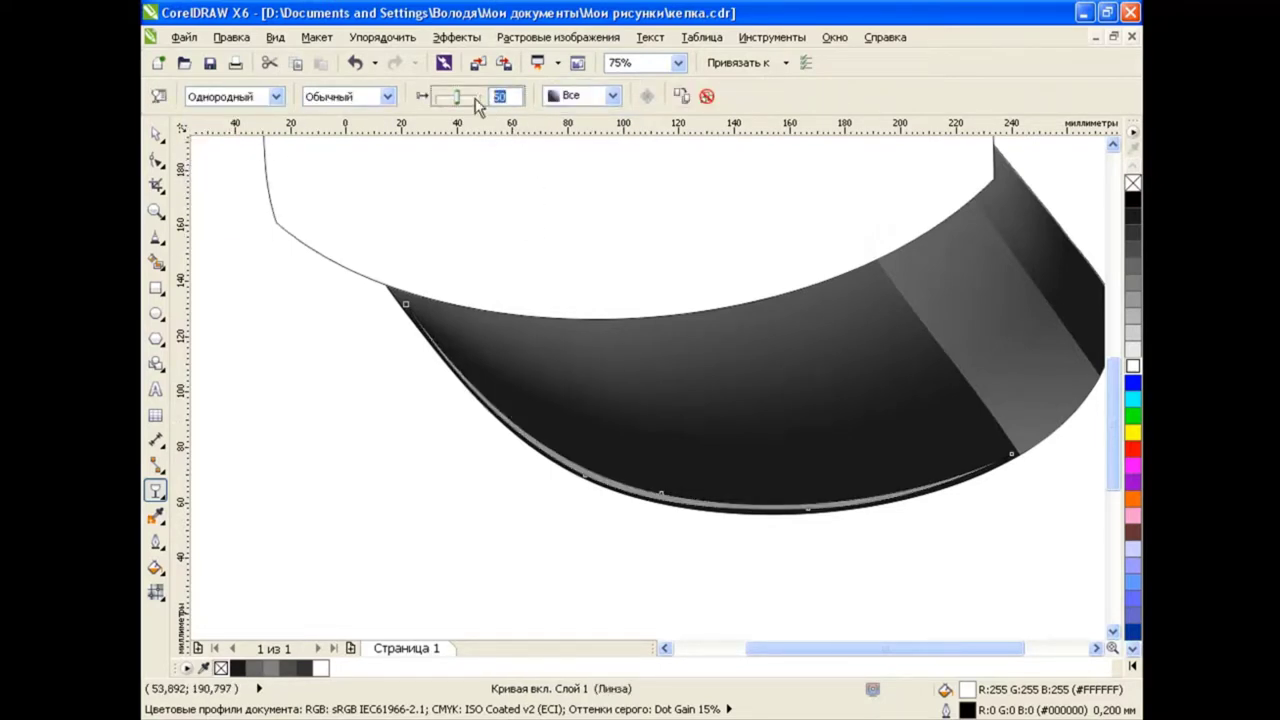
key("space")
left_click(373, 498)
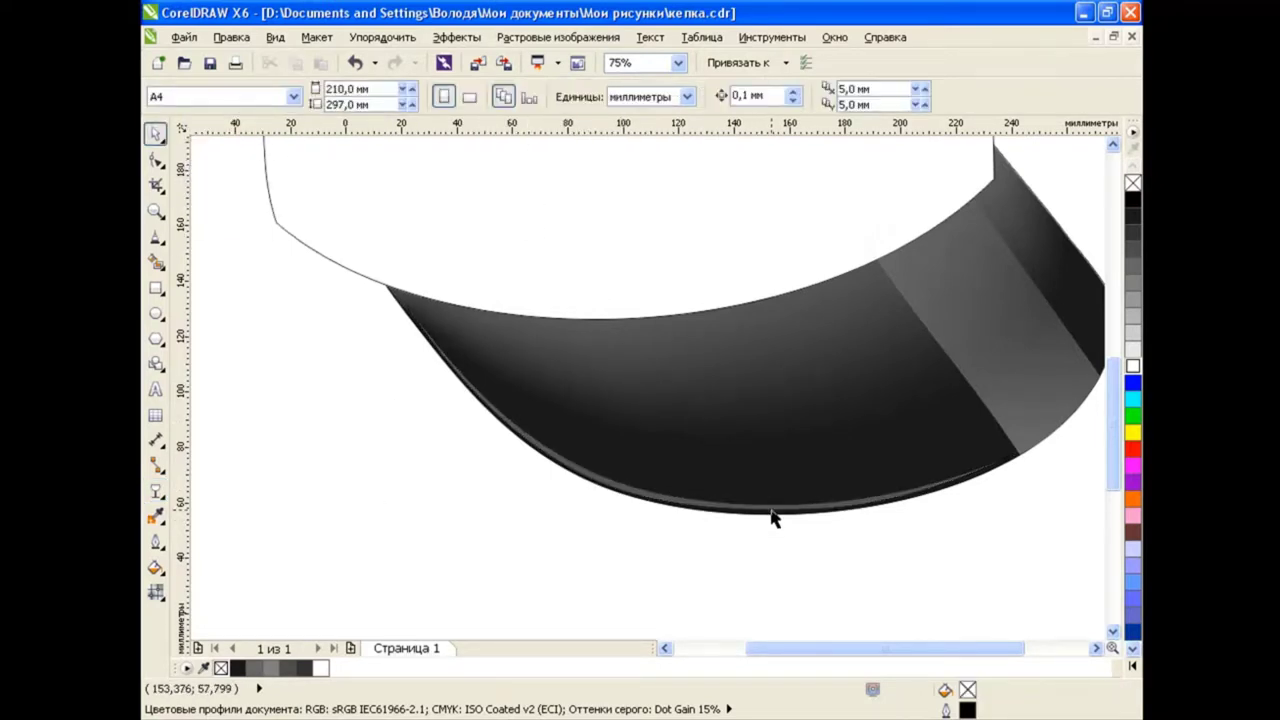
left_click(773, 515)
left_click(155, 490)
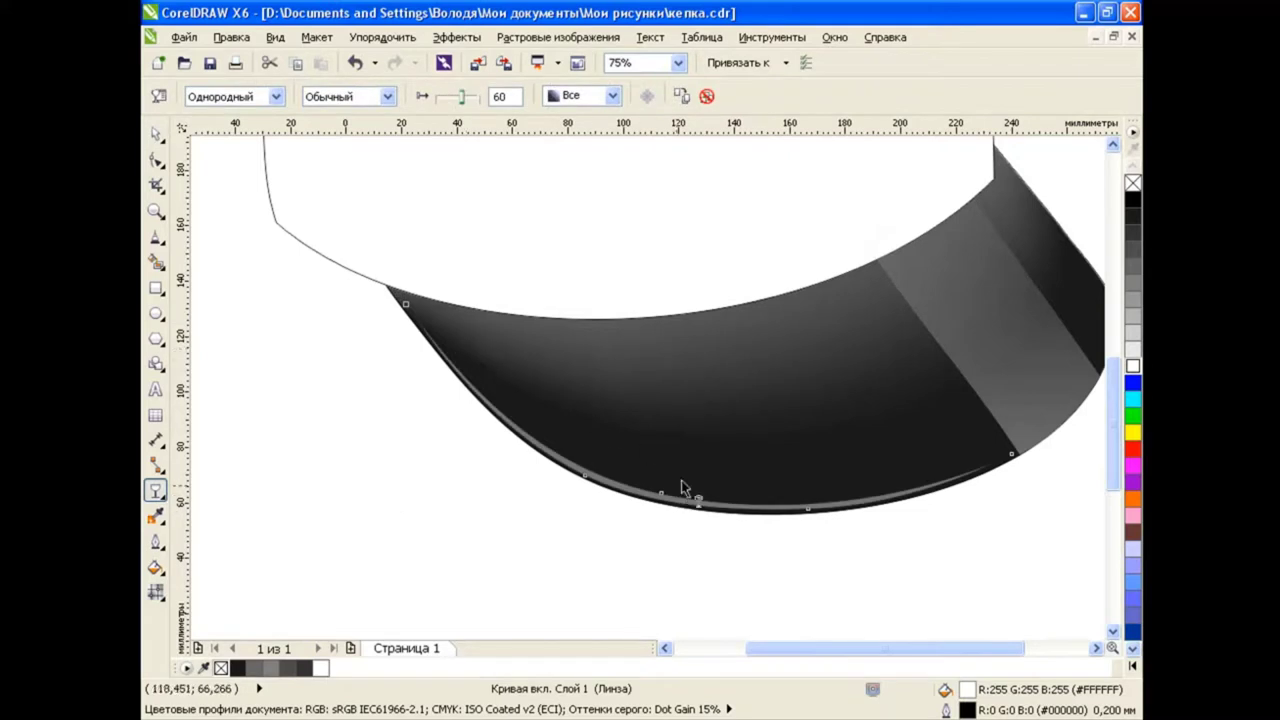
key("F10")
left_click(806, 518)
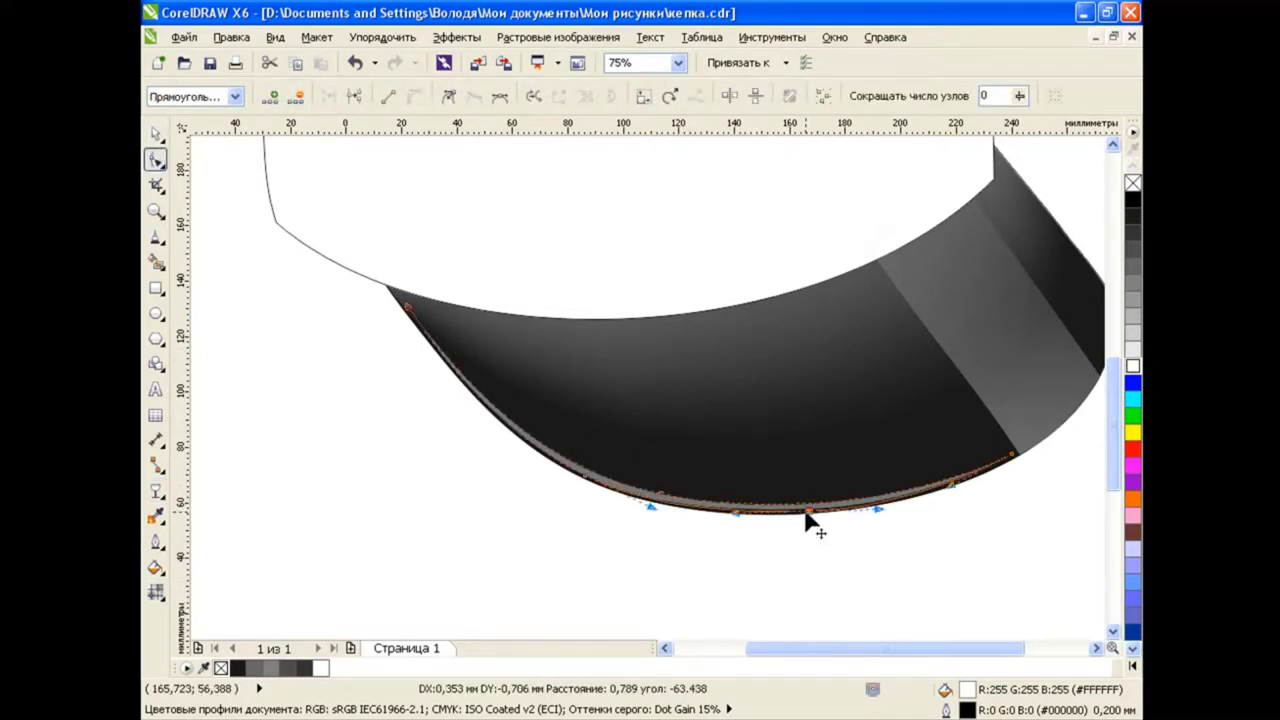
left_click_drag(1011, 458, 1013, 462)
key("space")
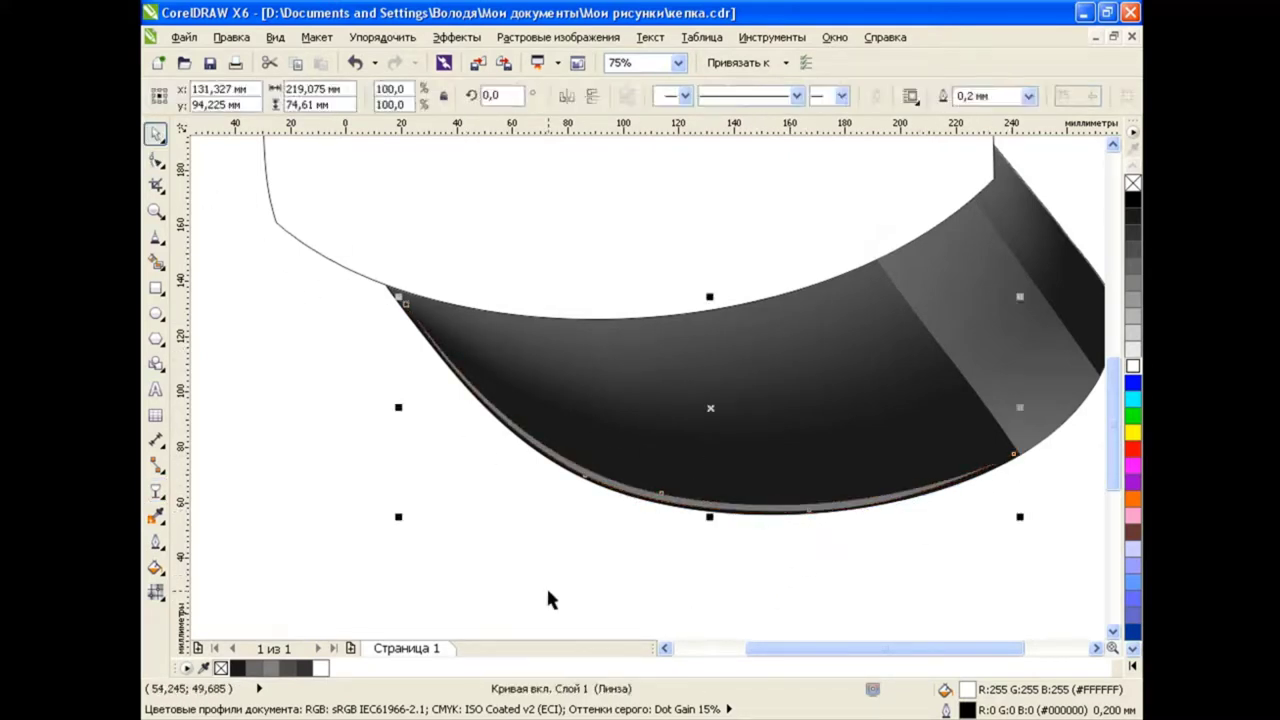
left_click(588, 624)
key("F3")
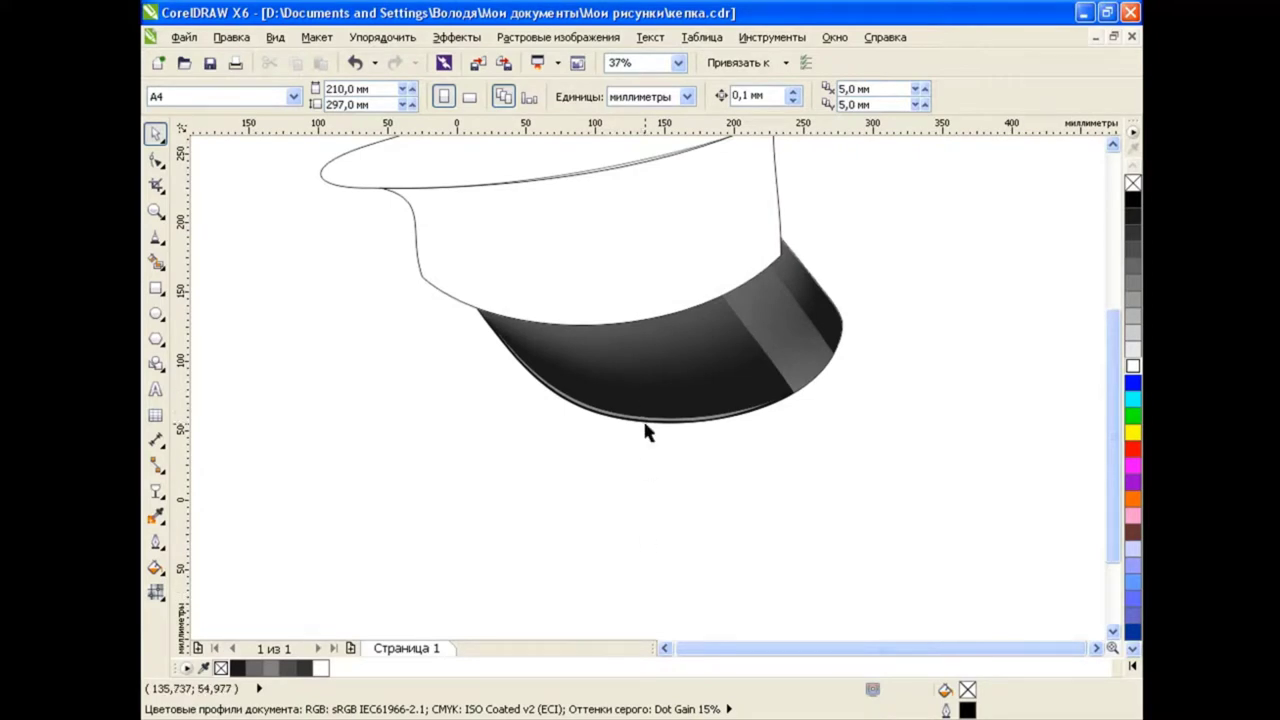
left_click(645, 425)
scroll(873, 322, "up", 3)
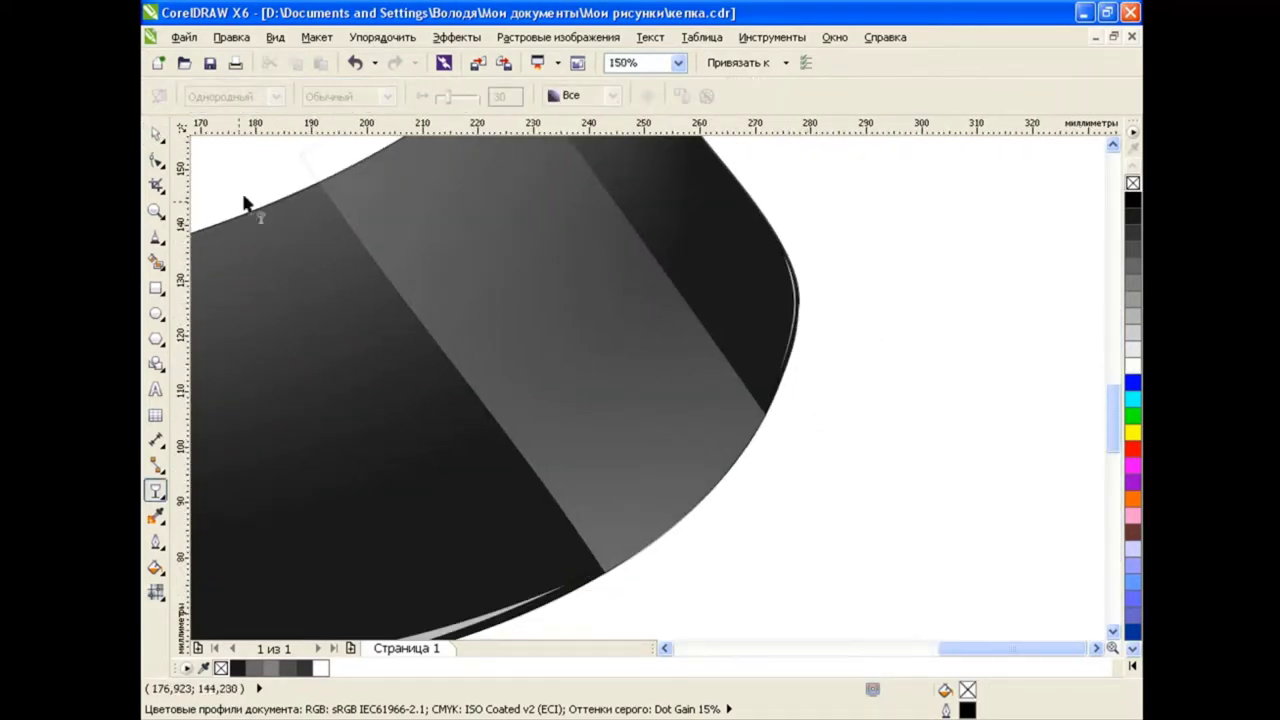
key("F10")
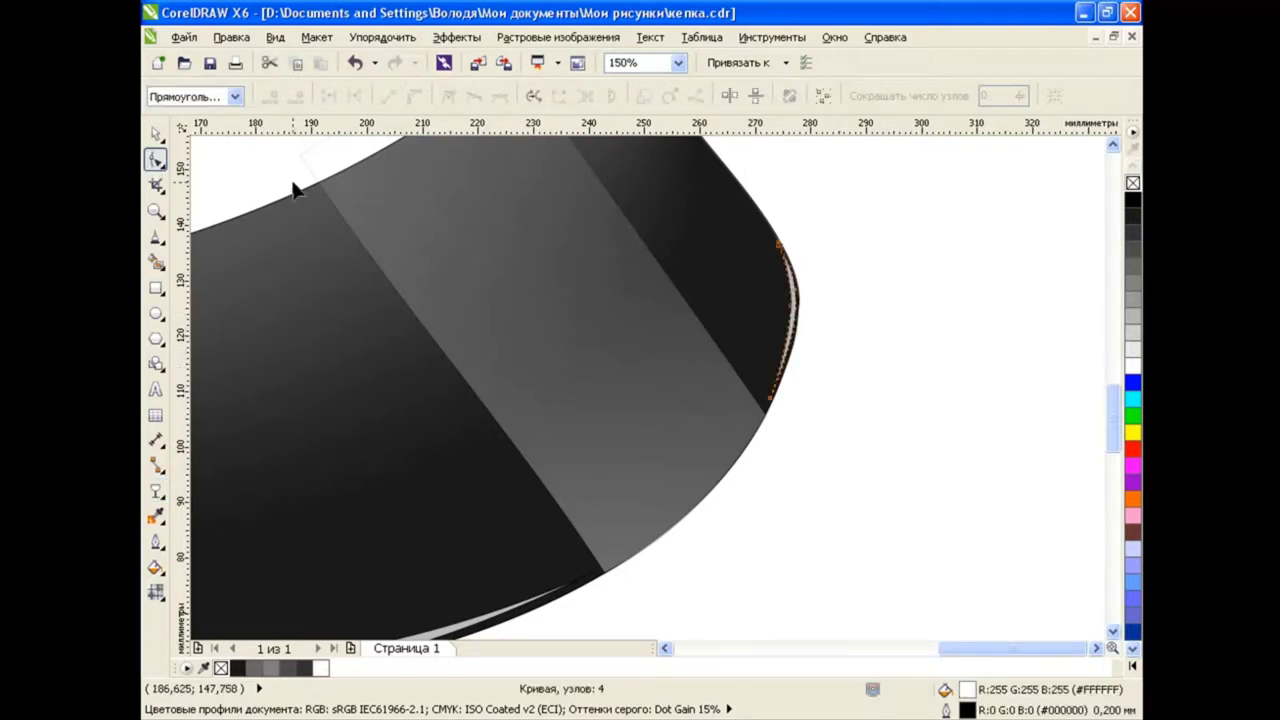
key("space")
left_click(833, 400)
scroll(833, 400, "down", 3)
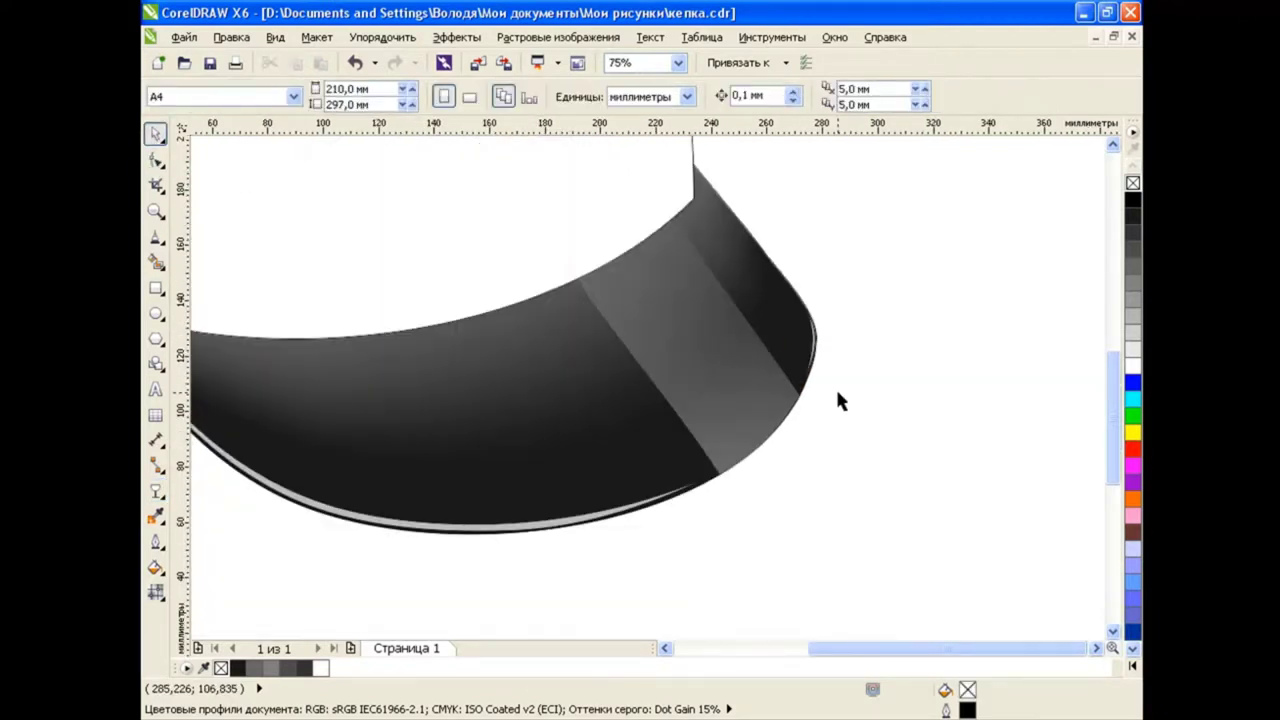
scroll(1113, 387, "up", 1)
left_click(506, 560)
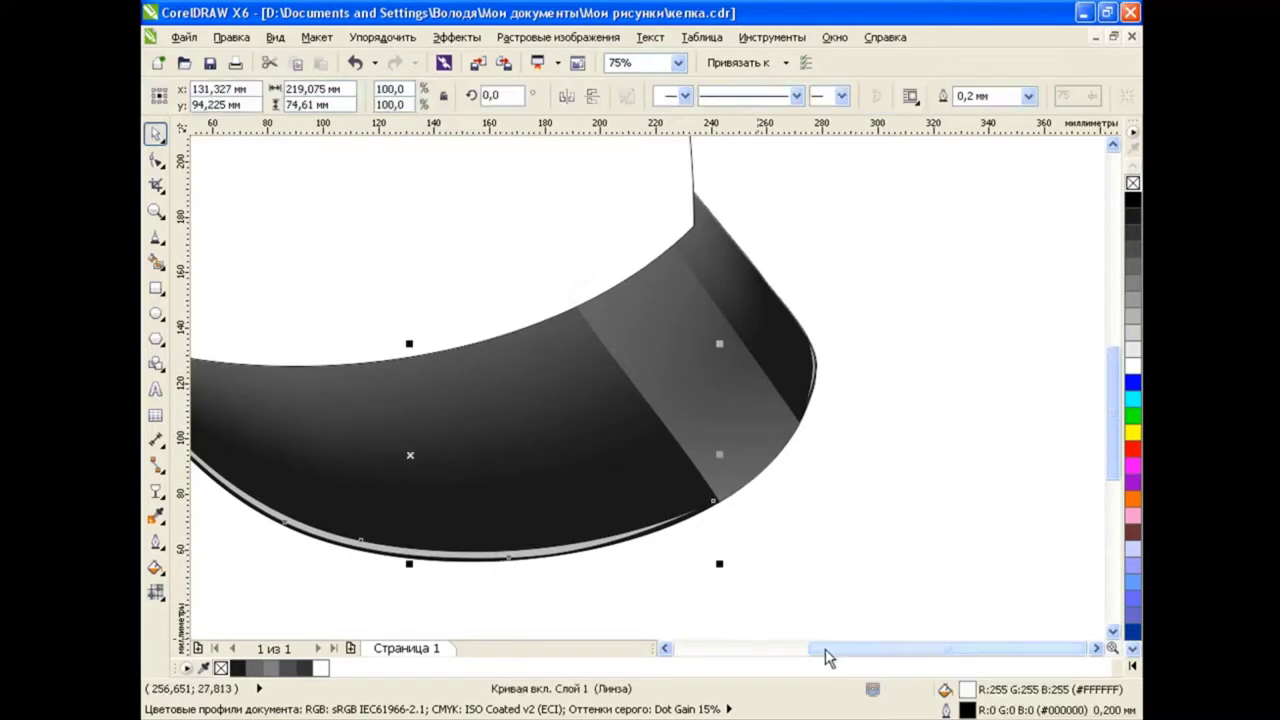
left_click_drag(827, 656, 813, 648)
scroll(934, 449, "down", 1)
scroll(1120, 432, "up", 1)
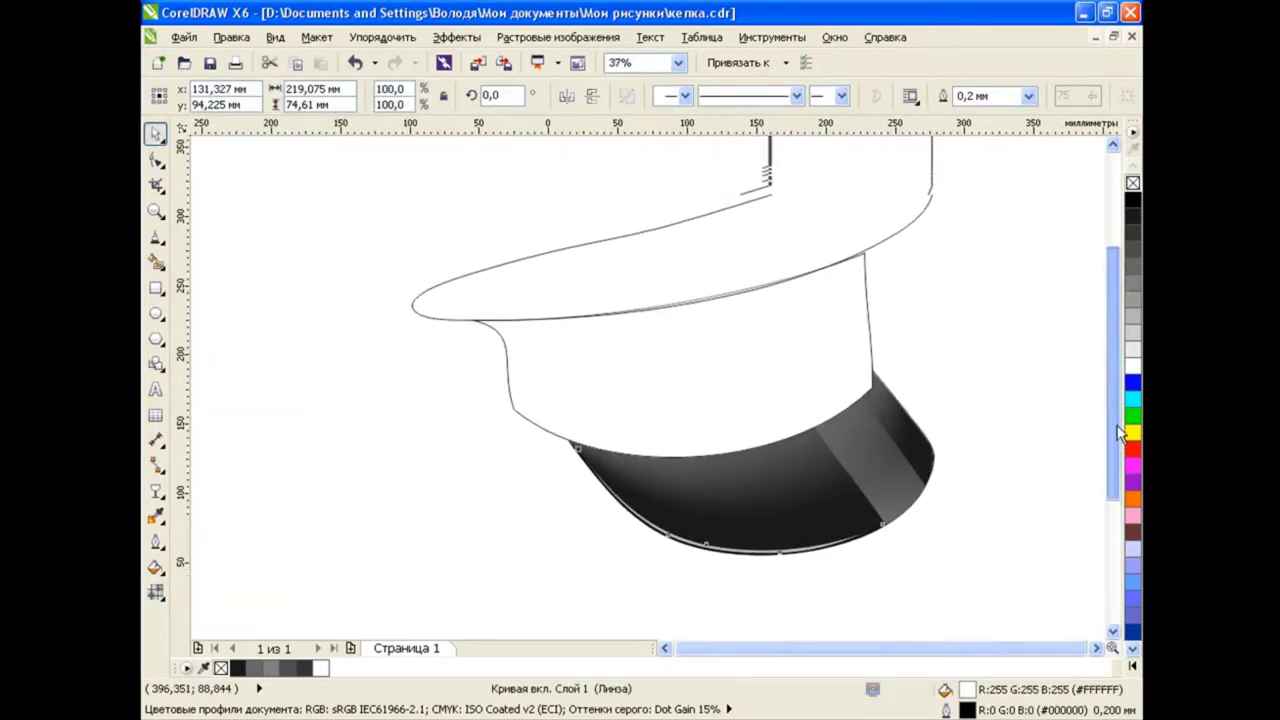
scroll(1120, 432, "down", 1)
left_click(1075, 322)
scroll(1075, 322, "up", 1)
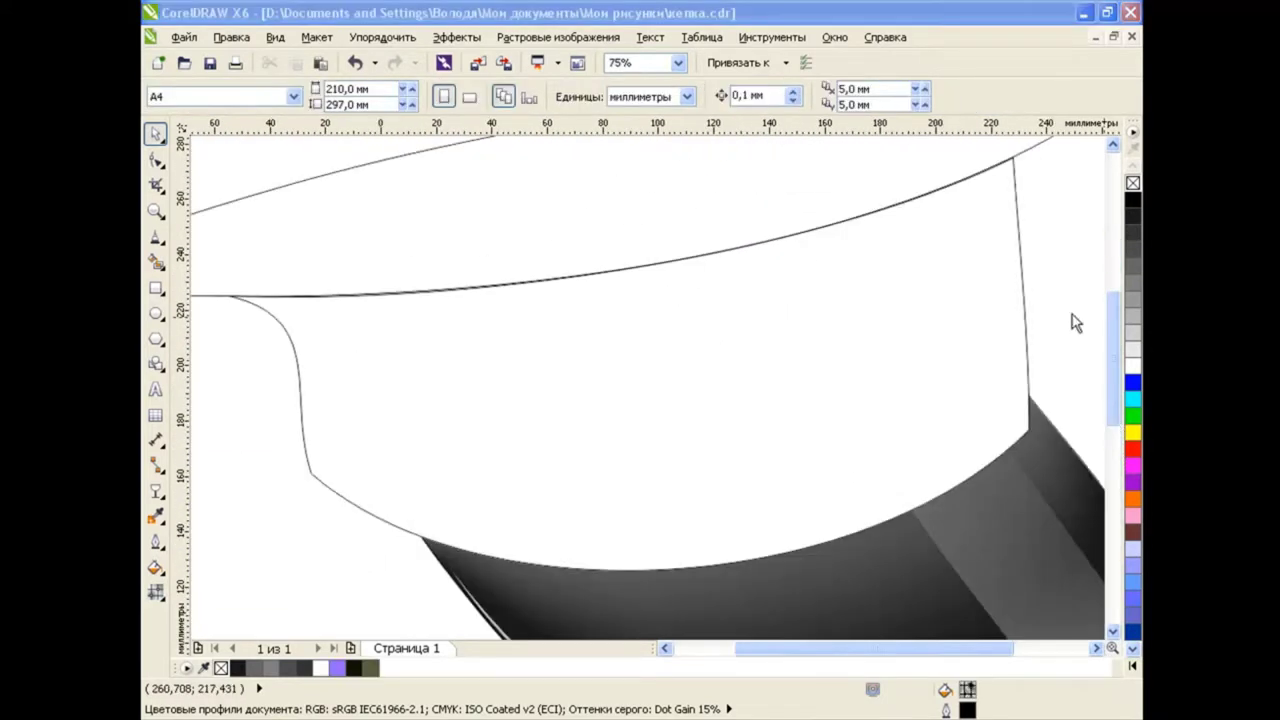
left_click(838, 335)
left_click_drag(831, 323, 731, 306)
key("ctrl+z")
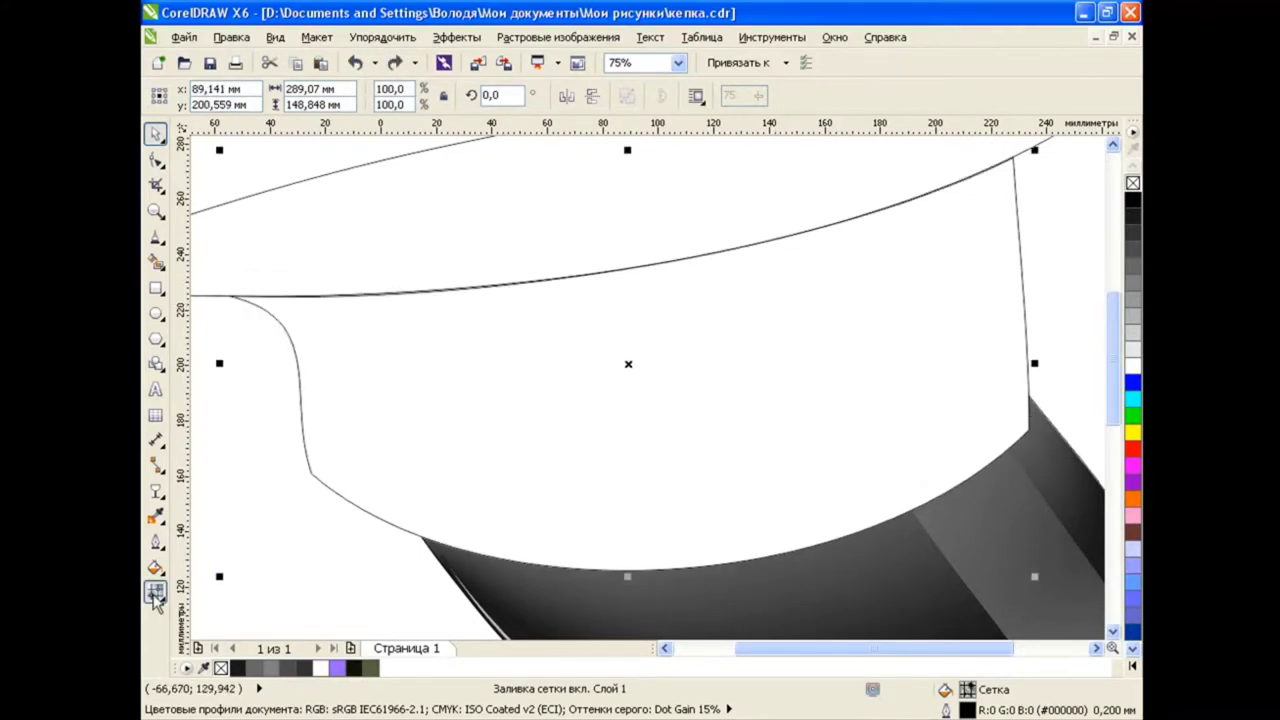
Add mesh lines to the cap band and fill all its nodes dark olive RGB 40,50,20.
left_click(155, 594)
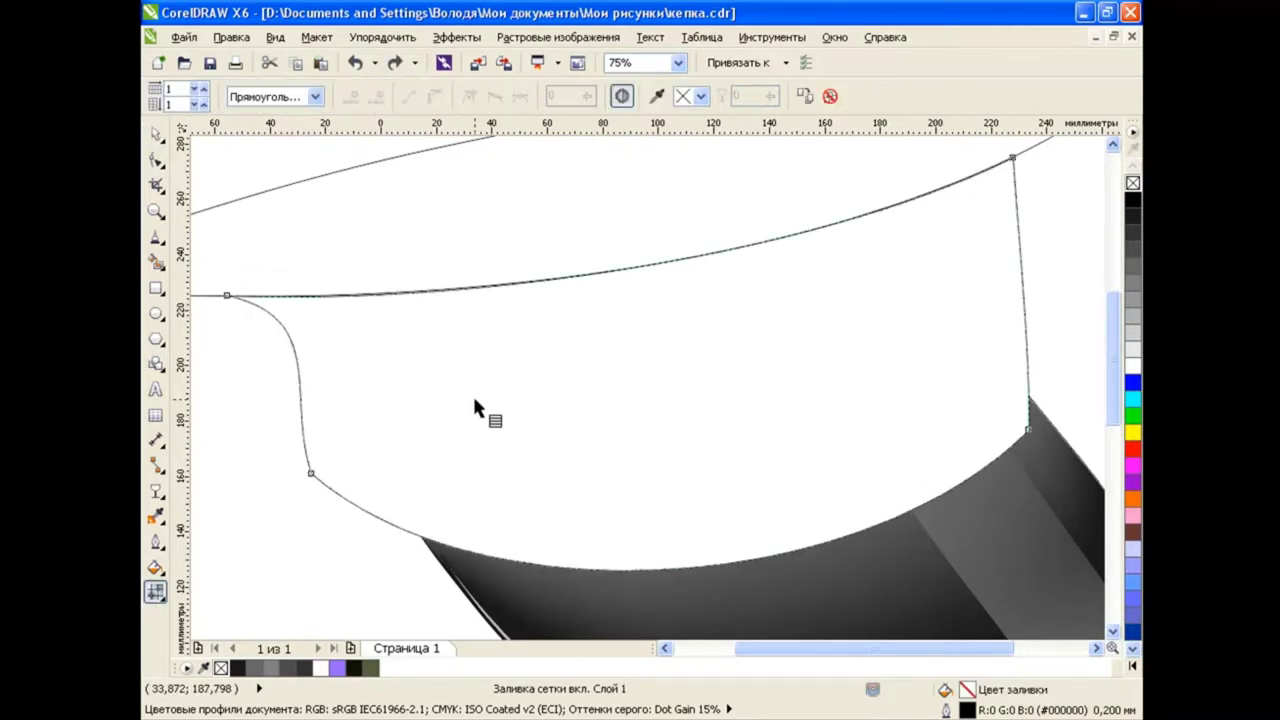
double_click(312, 314)
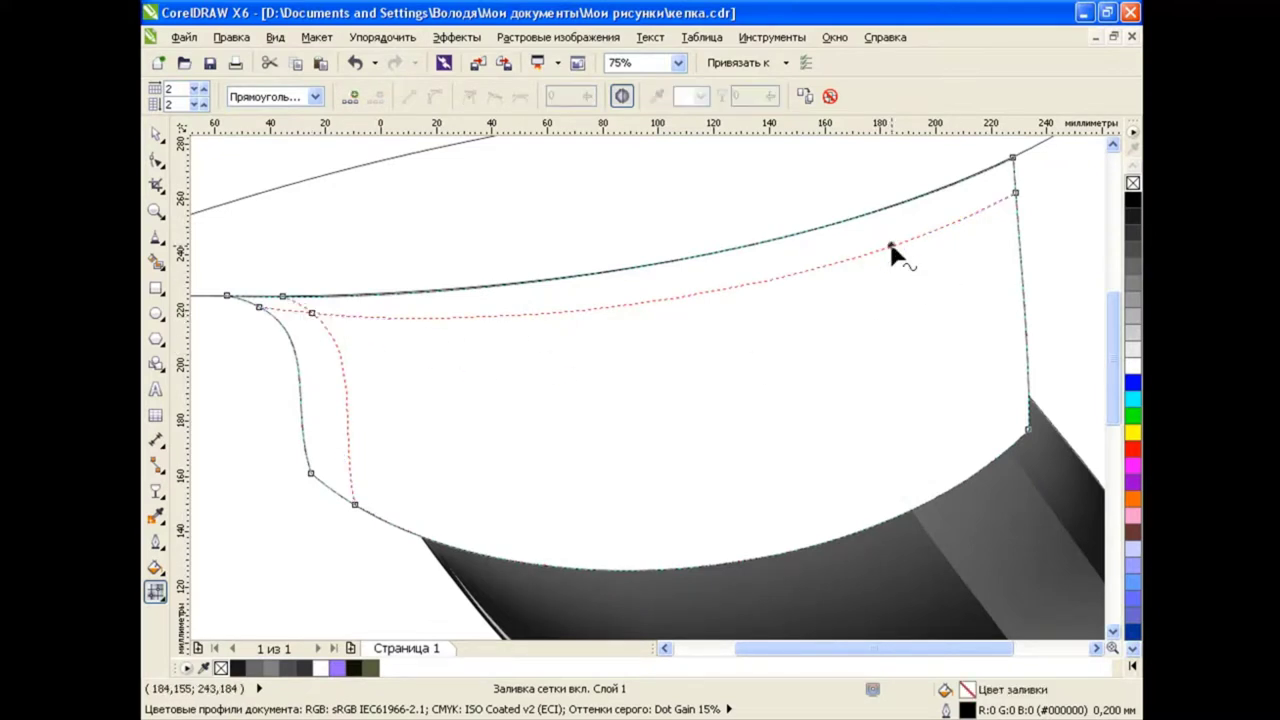
double_click(890, 245)
left_click_drag(1063, 150, 235, 565)
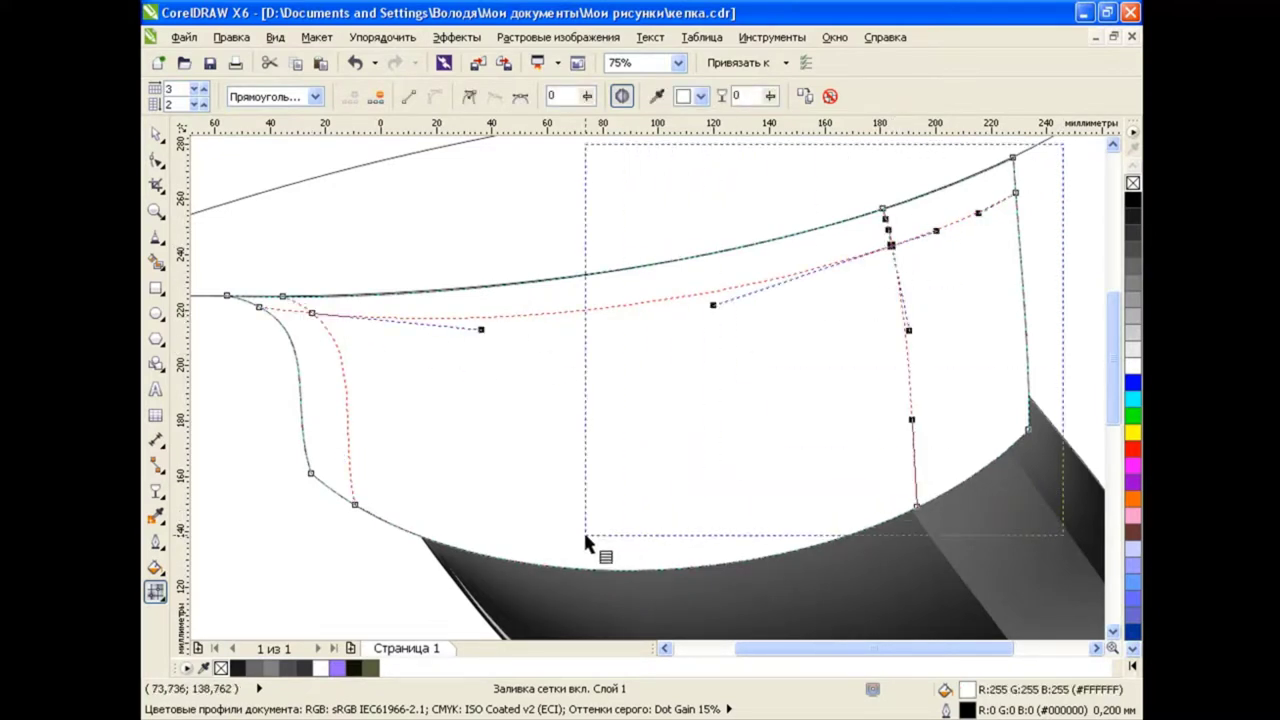
left_click(701, 96)
left_click(734, 245)
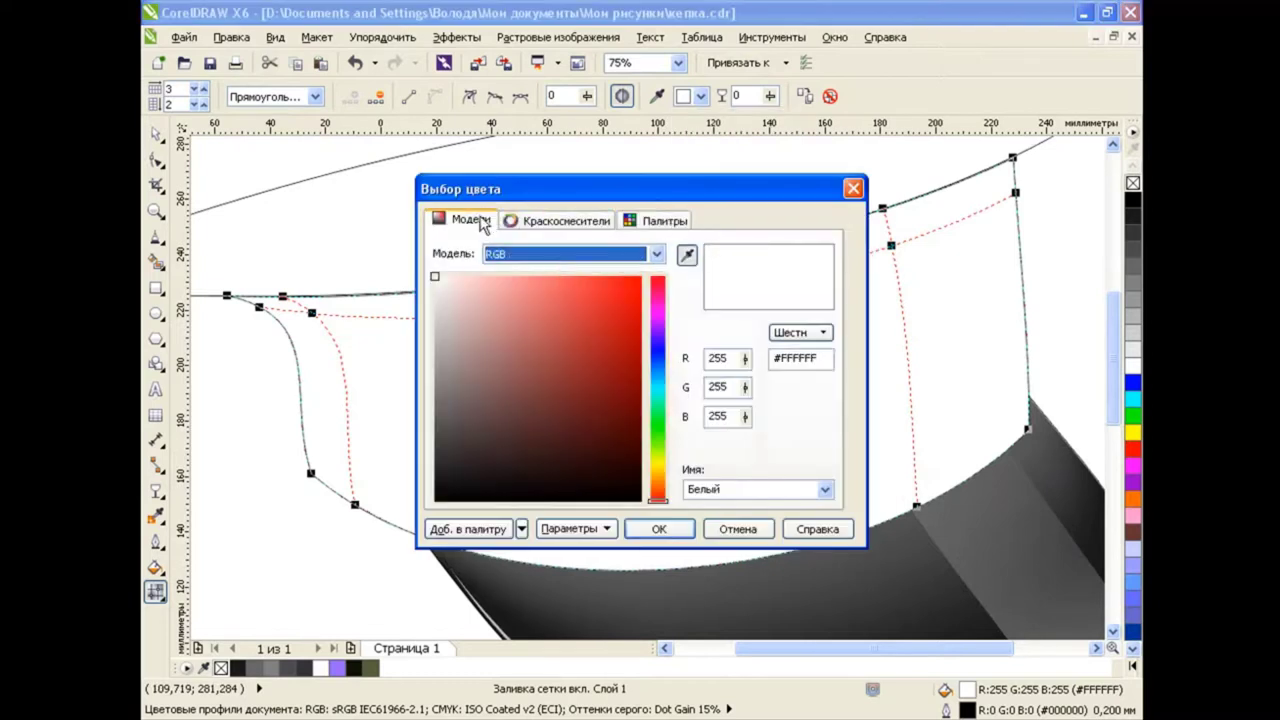
left_click(738, 358)
type("40")
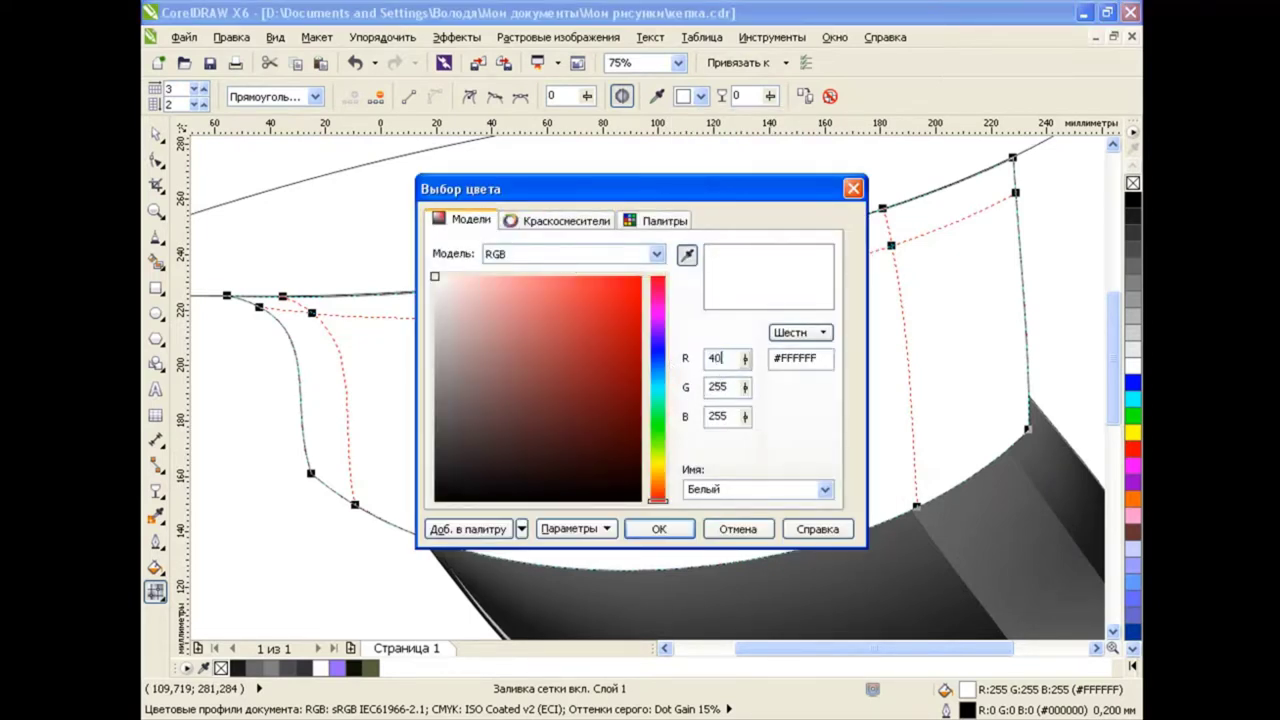
key("Tab")
type("5")
key("Tab")
type("2")
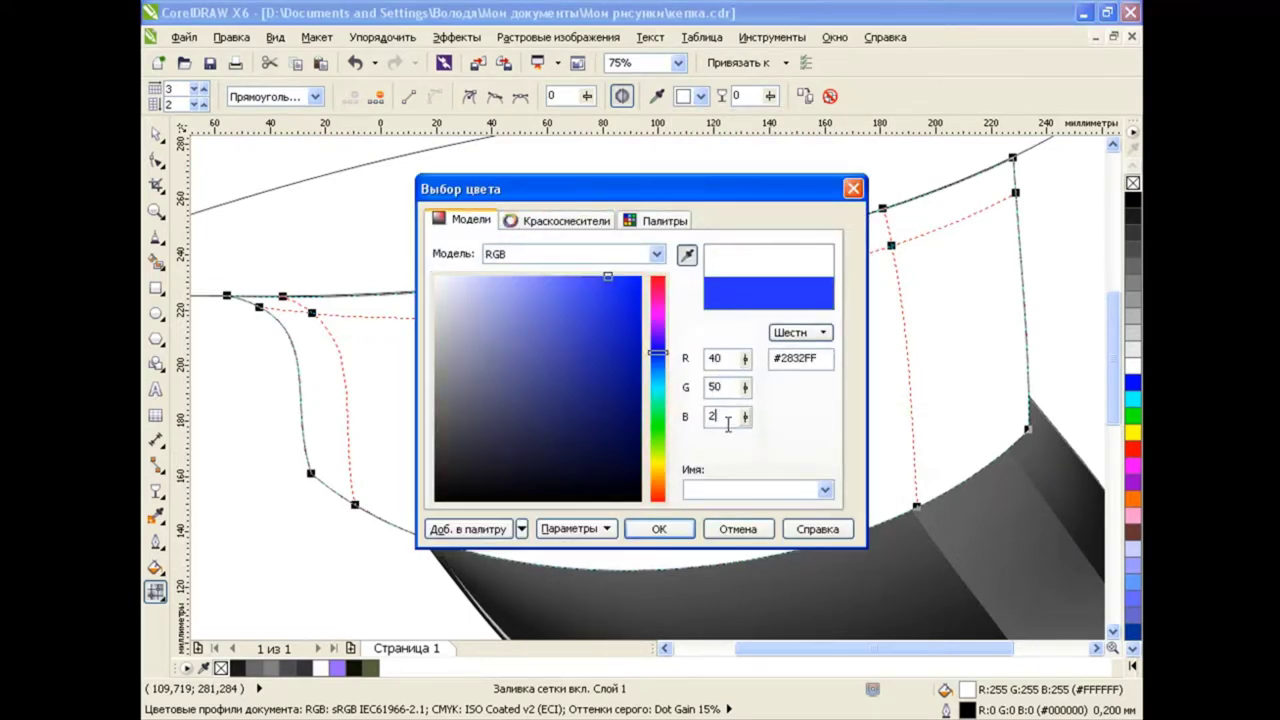
type("0")
key("Tab")
left_click(660, 529)
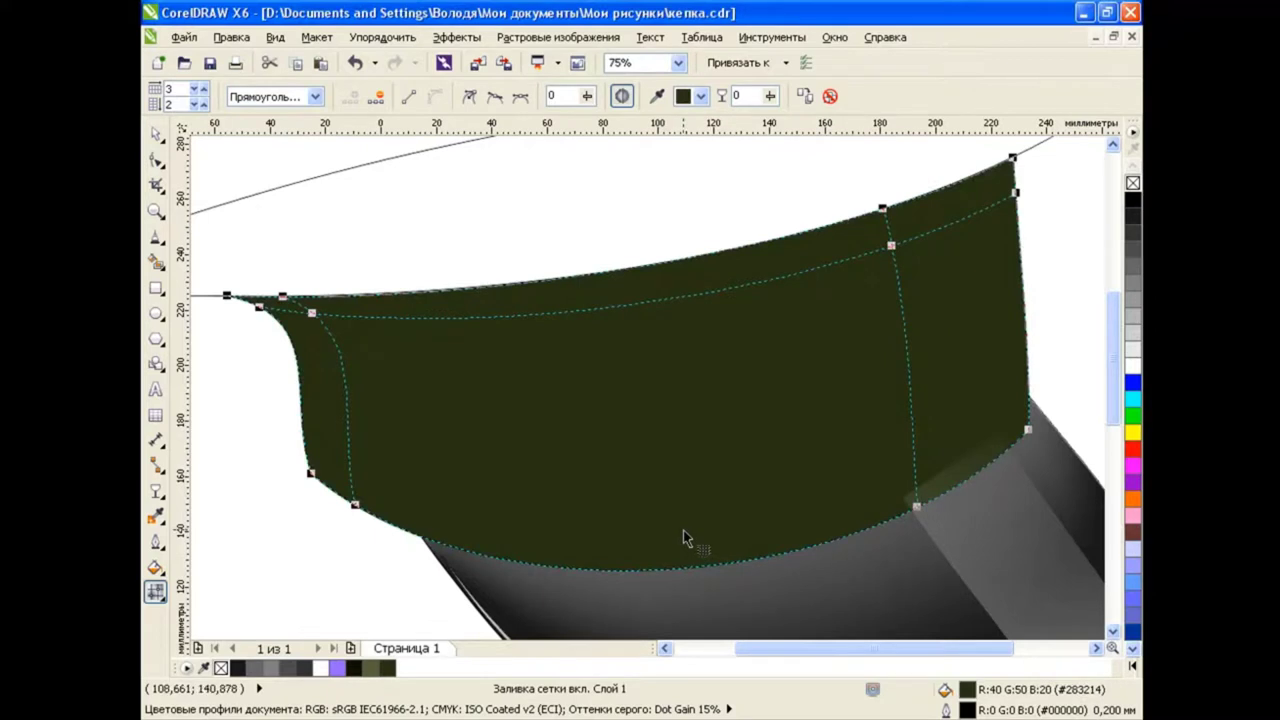
Recolour two band mesh nodes lighter olive RGB 85,95,60 (#555F3C).
left_click(893, 252)
left_click(312, 313, "shift")
left_click(701, 96)
left_click(737, 243)
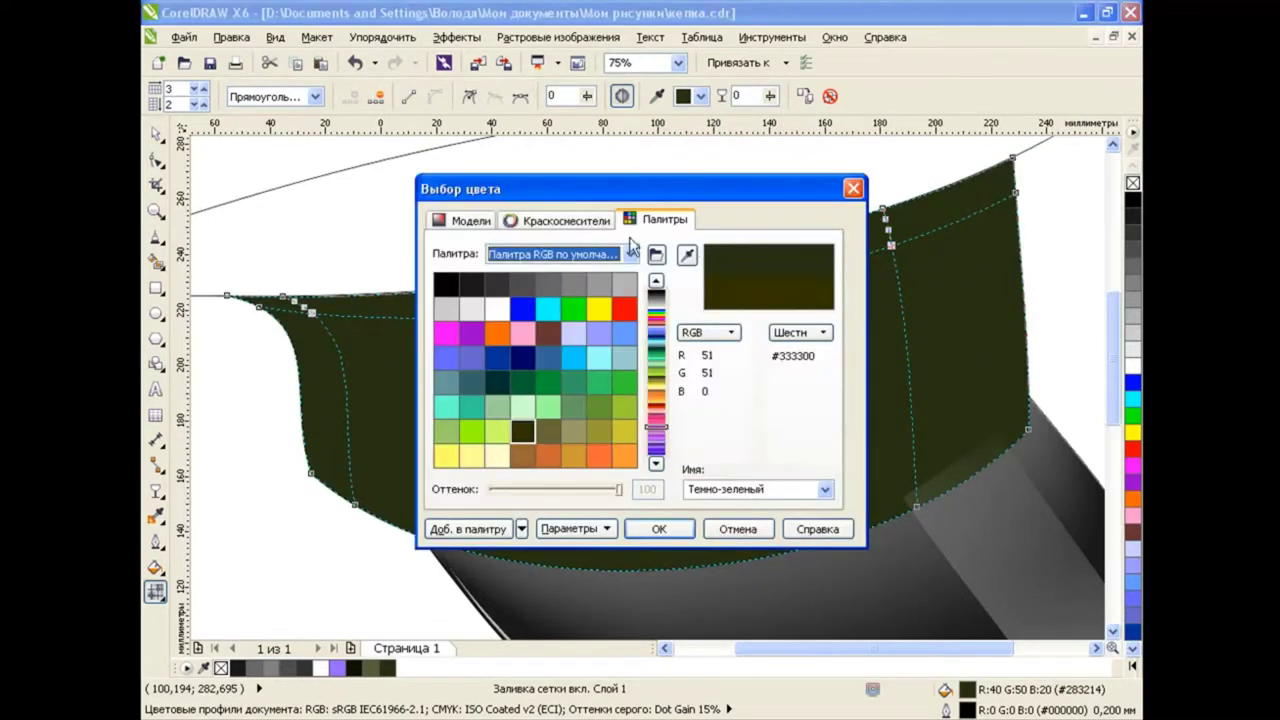
left_click(463, 220)
type("85")
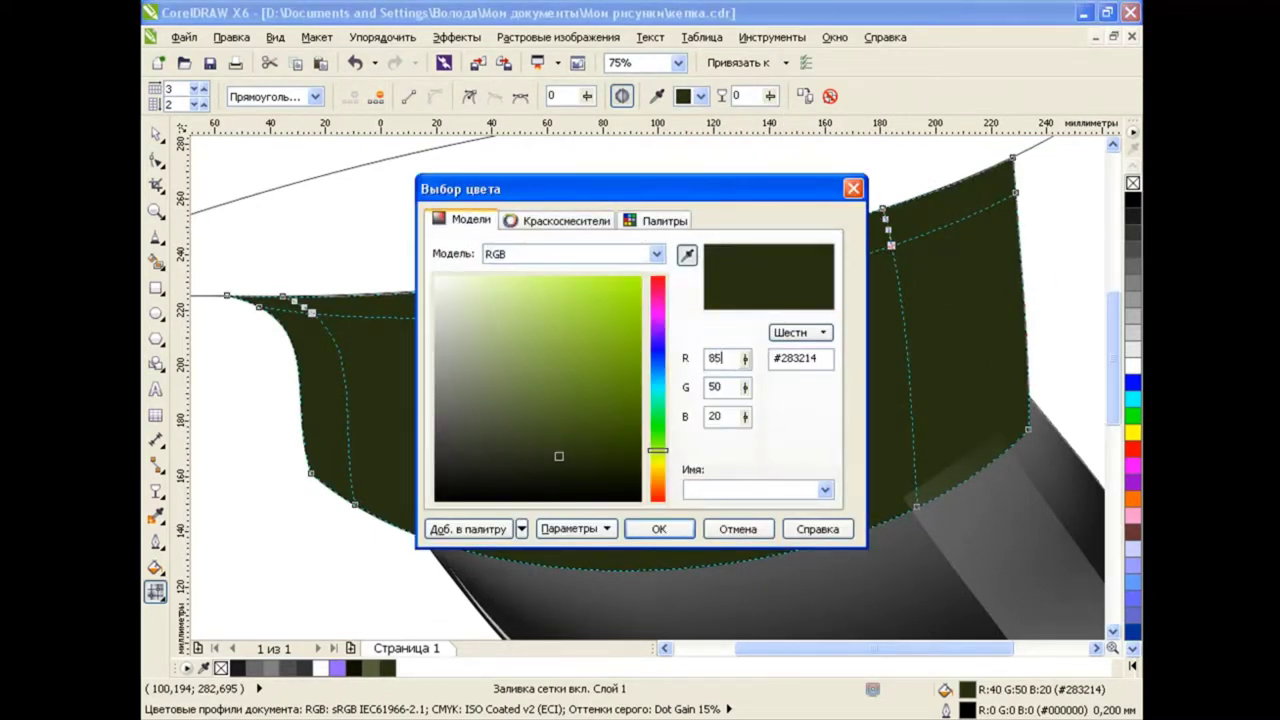
key("Tab")
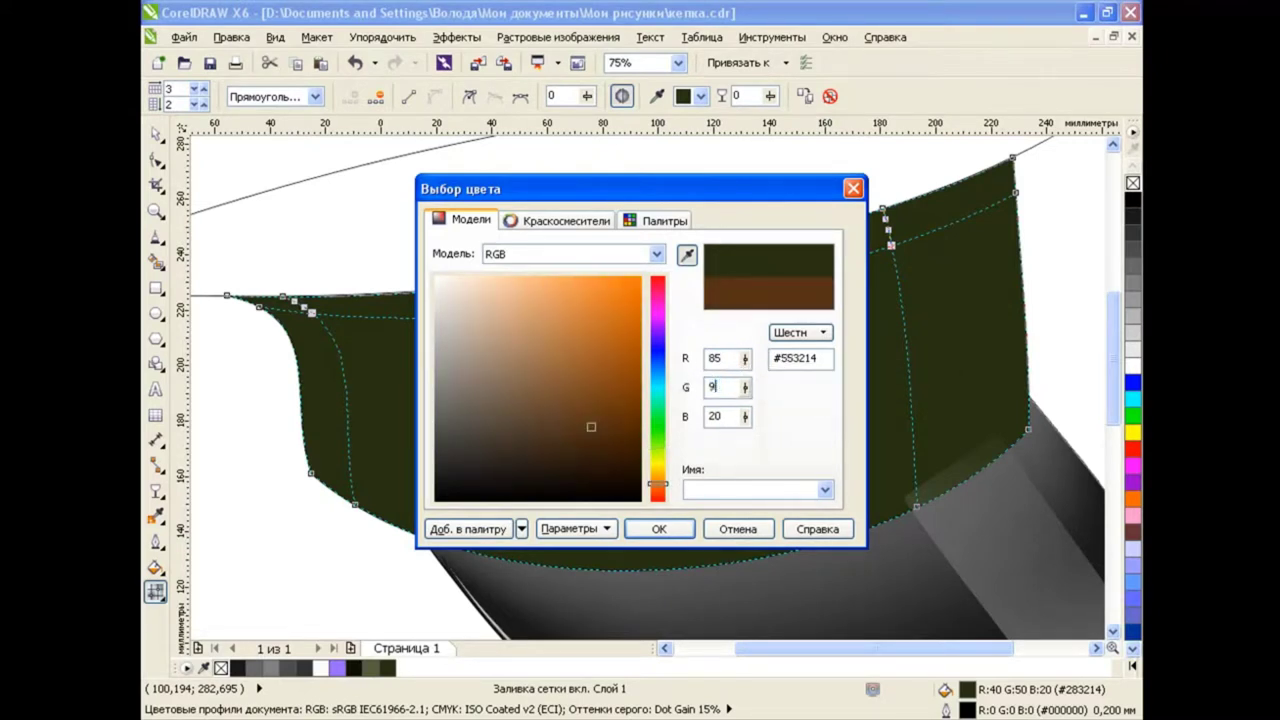
type("95")
key("Tab")
type("60")
left_click(662, 530)
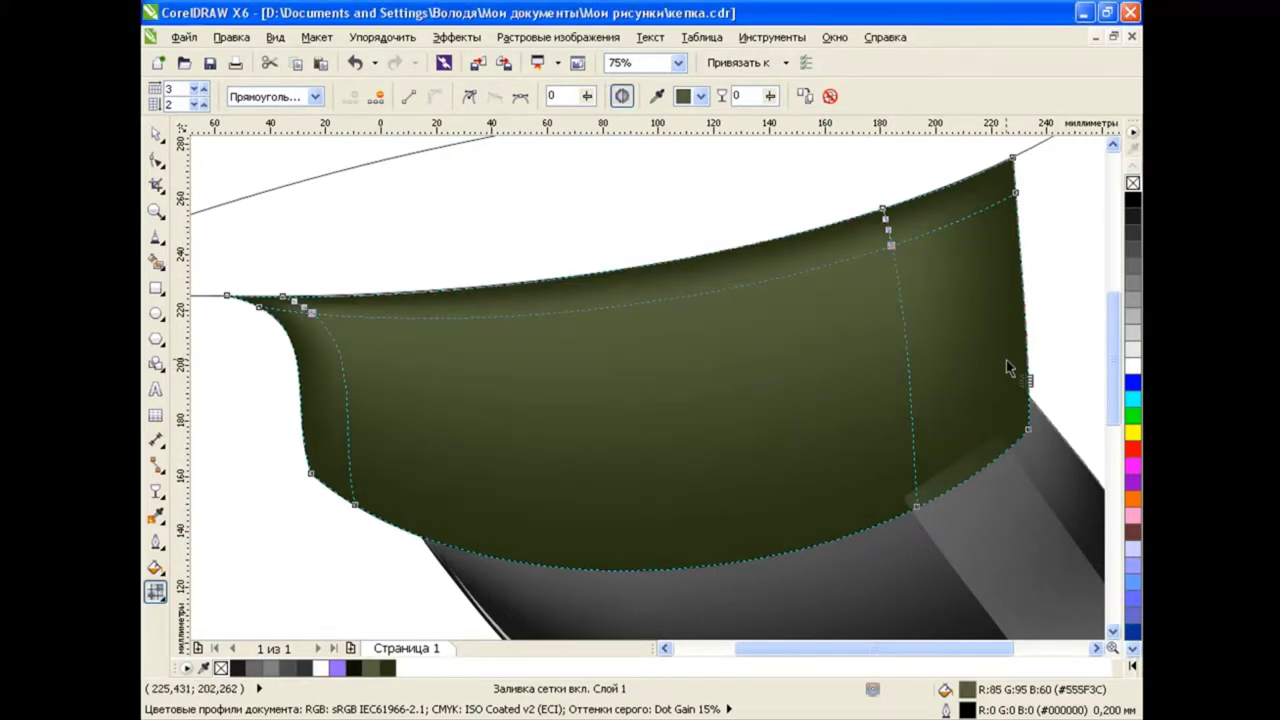
Lower the band's mesh nodes and pull a bottom node's handle up to curve the shading.
left_click_drag(313, 313, 312, 330)
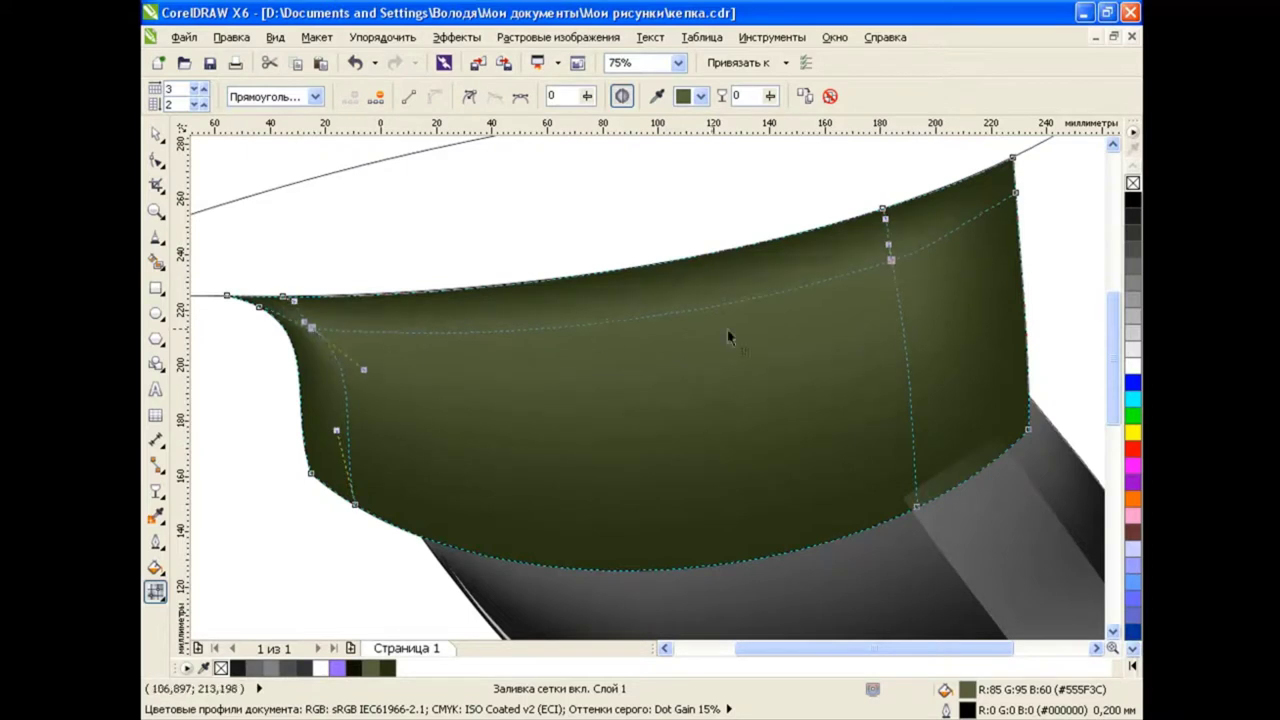
left_click_drag(891, 244, 893, 266)
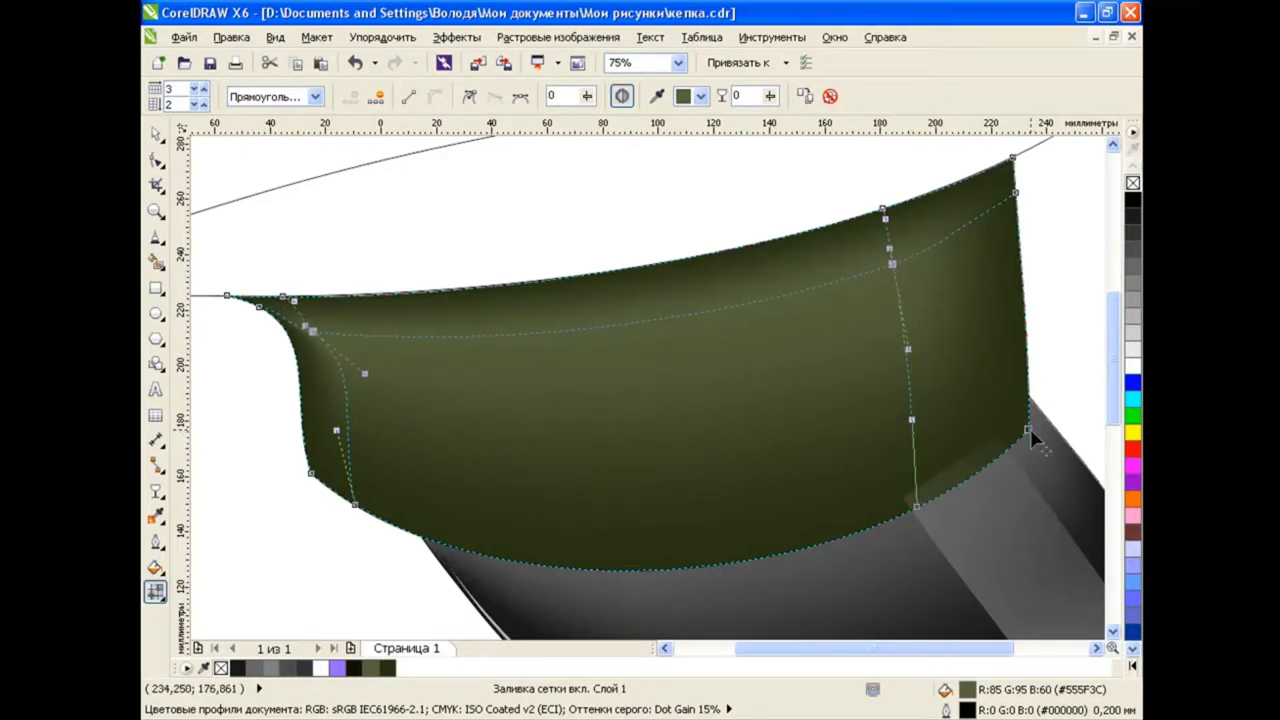
left_click_drag(336, 430, 338, 441)
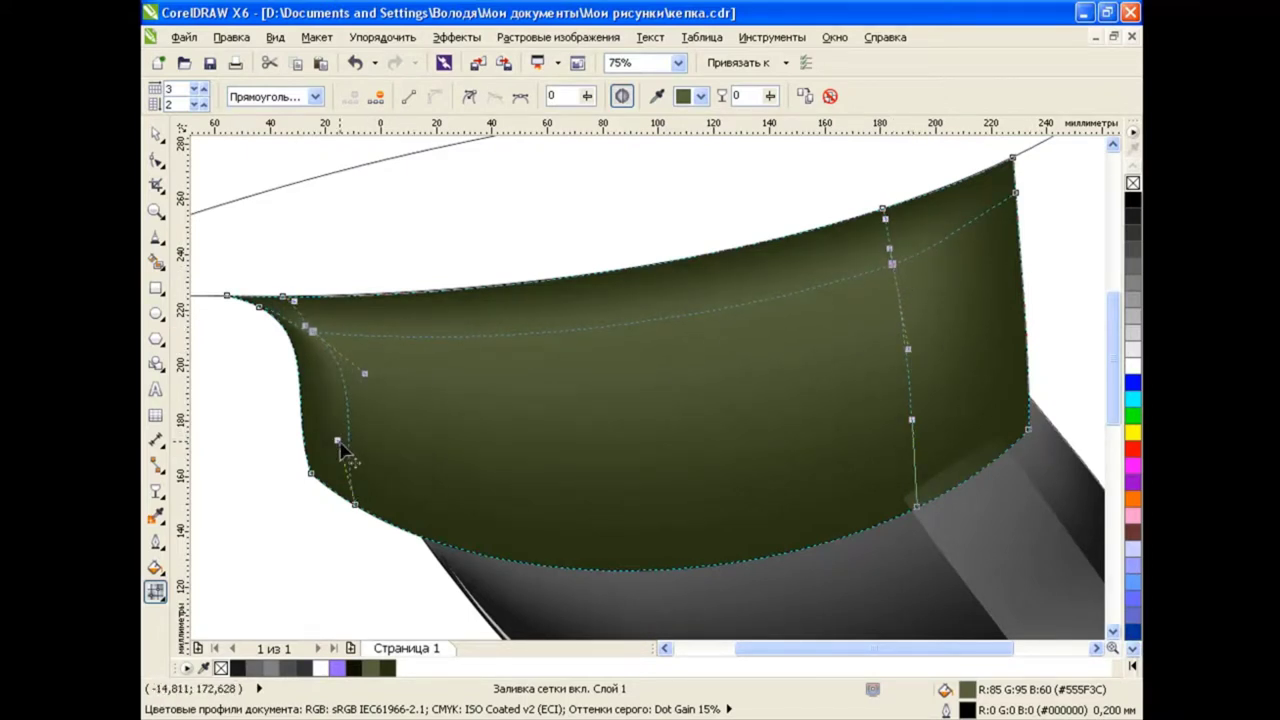
mouse_move(355, 504)
left_mouse_down()
mouse_move(571, 556)
mouse_move(340, 531)
left_mouse_up()
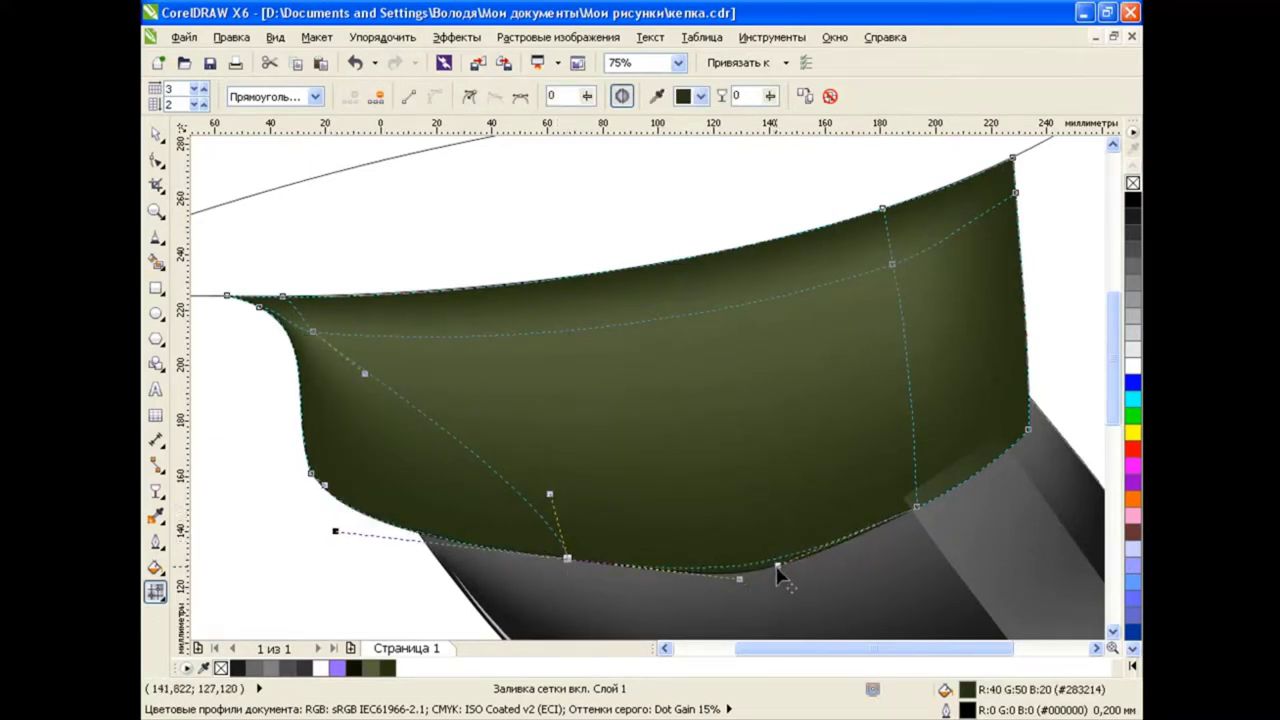
left_click(584, 570)
left_click(673, 568)
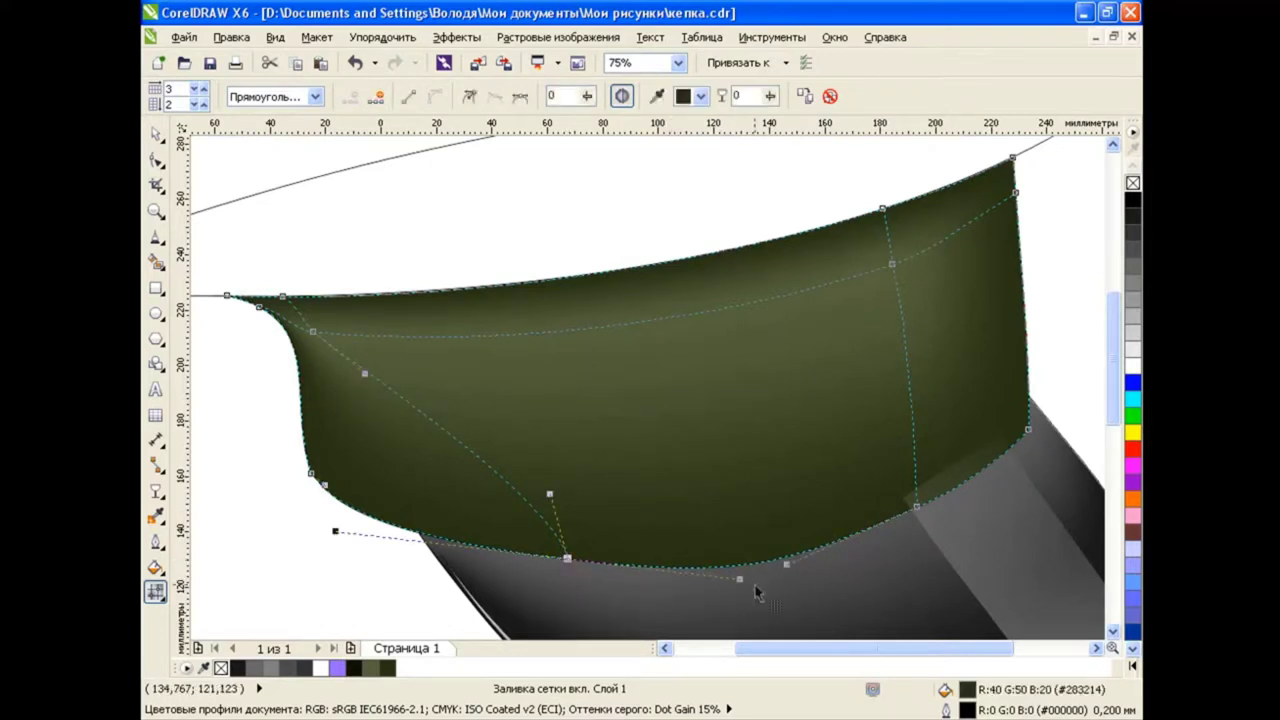
left_click(675, 567)
left_click(660, 572)
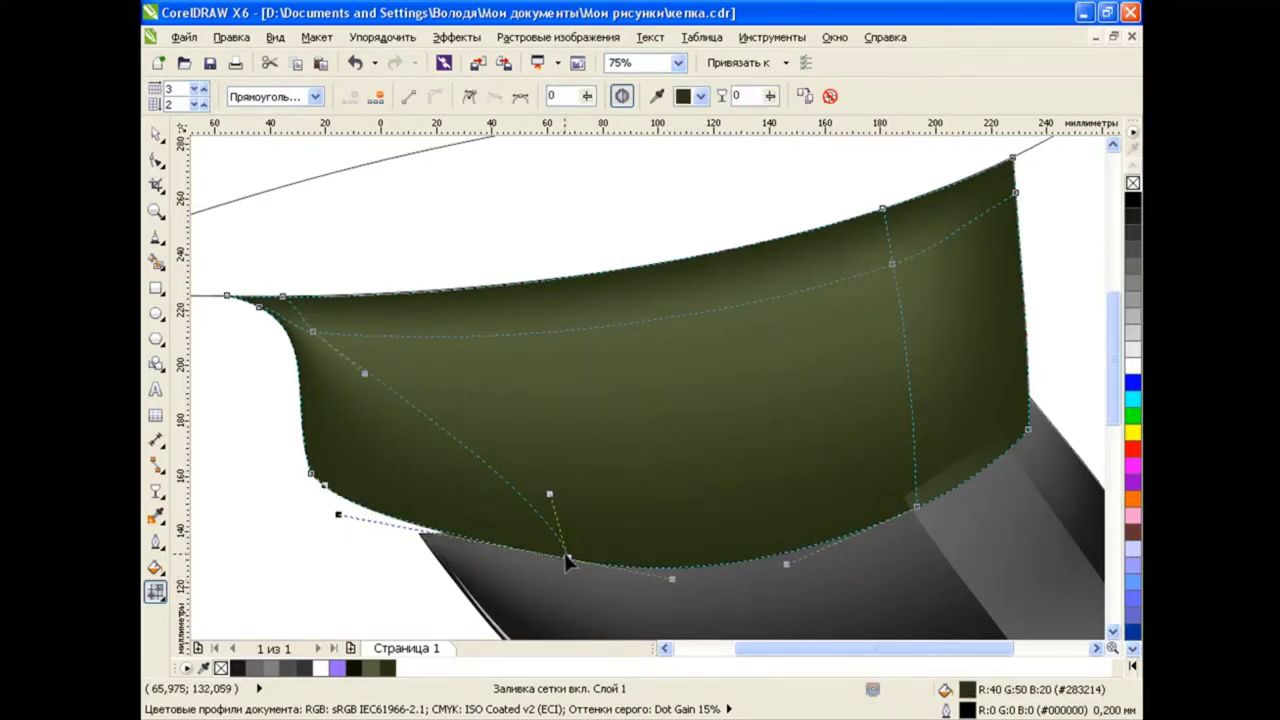
left_click_drag(568, 558, 562, 566)
left_click_drag(543, 507, 574, 453)
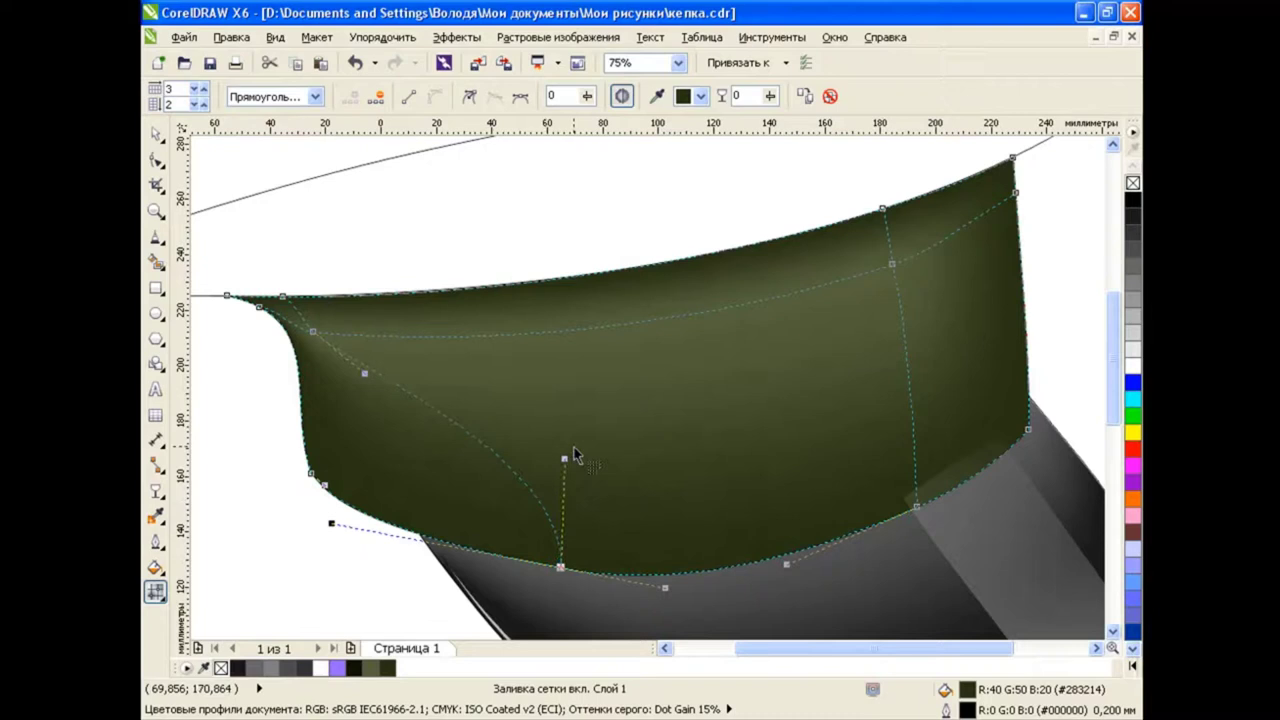
Bend one more band mesh handle, then exit mesh editing and zoom out to review the band.
left_click(157, 135)
left_click(251, 478)
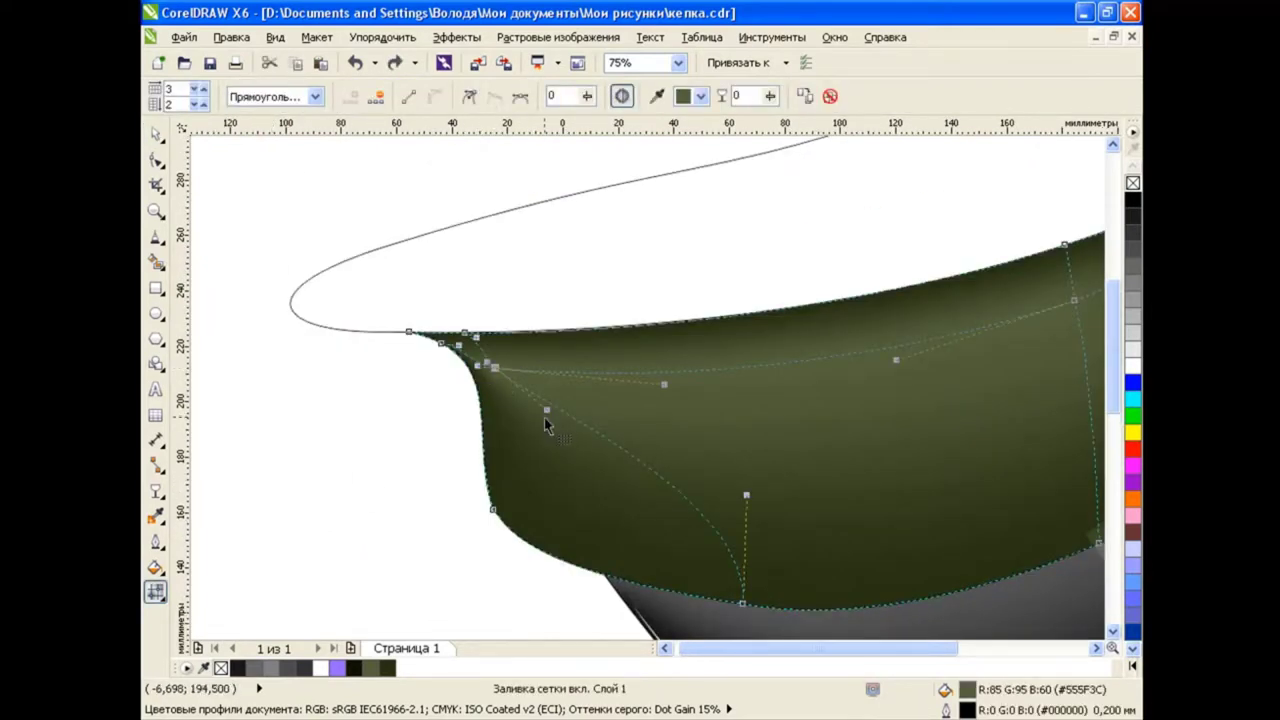
left_click_drag(546, 411, 499, 471)
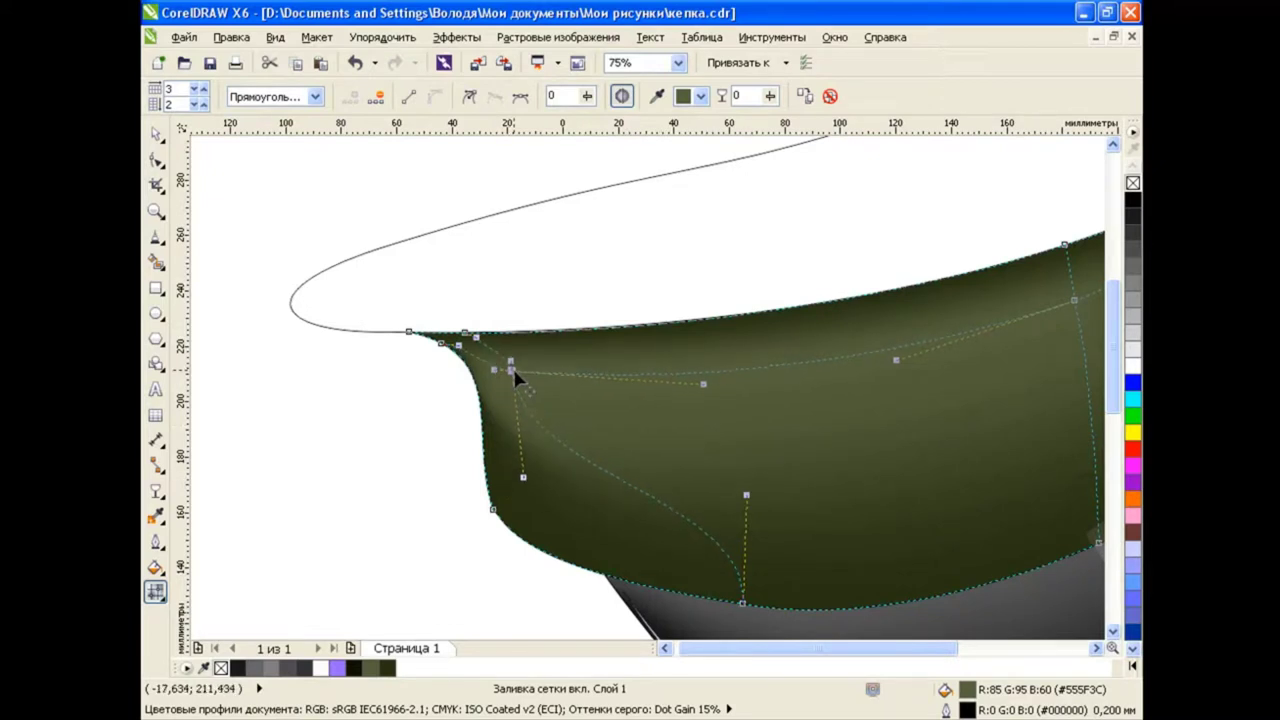
left_click(156, 133)
left_click(289, 388)
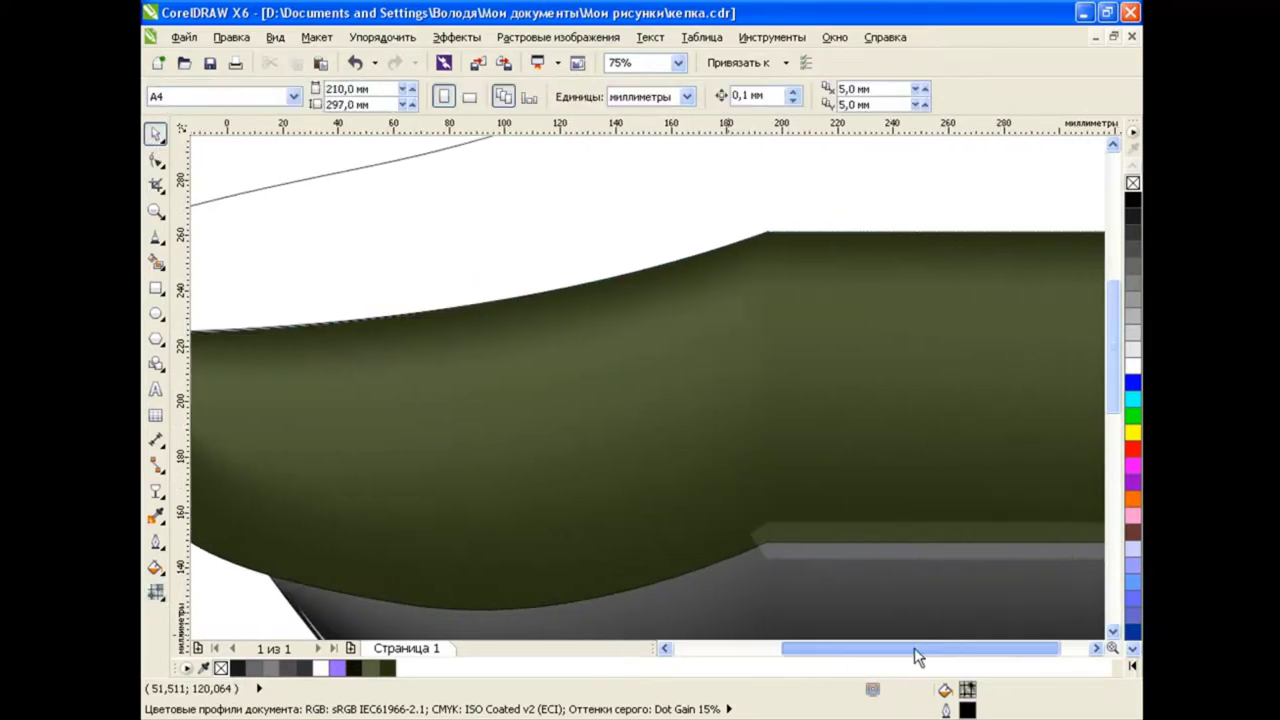
left_click_drag(828, 648, 897, 648)
key("m")
left_click(880, 403)
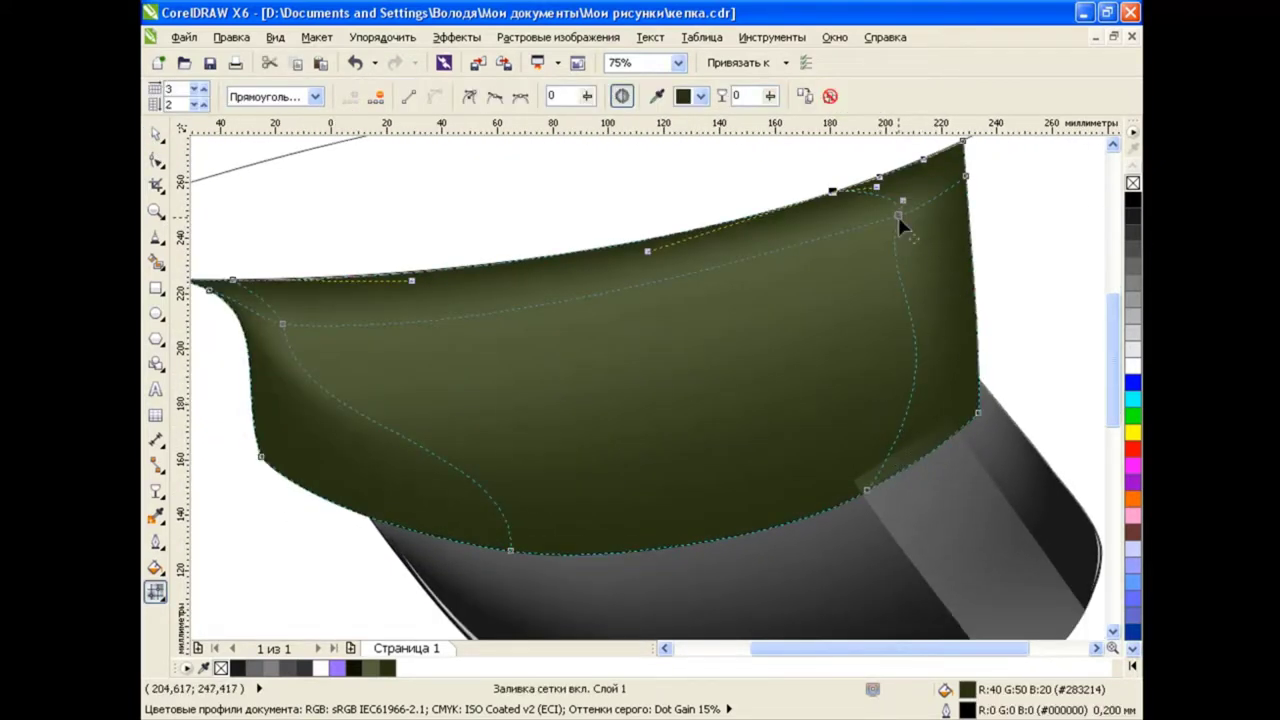
left_click(156, 133)
left_click(330, 190)
scroll(726, 312, "down", 1)
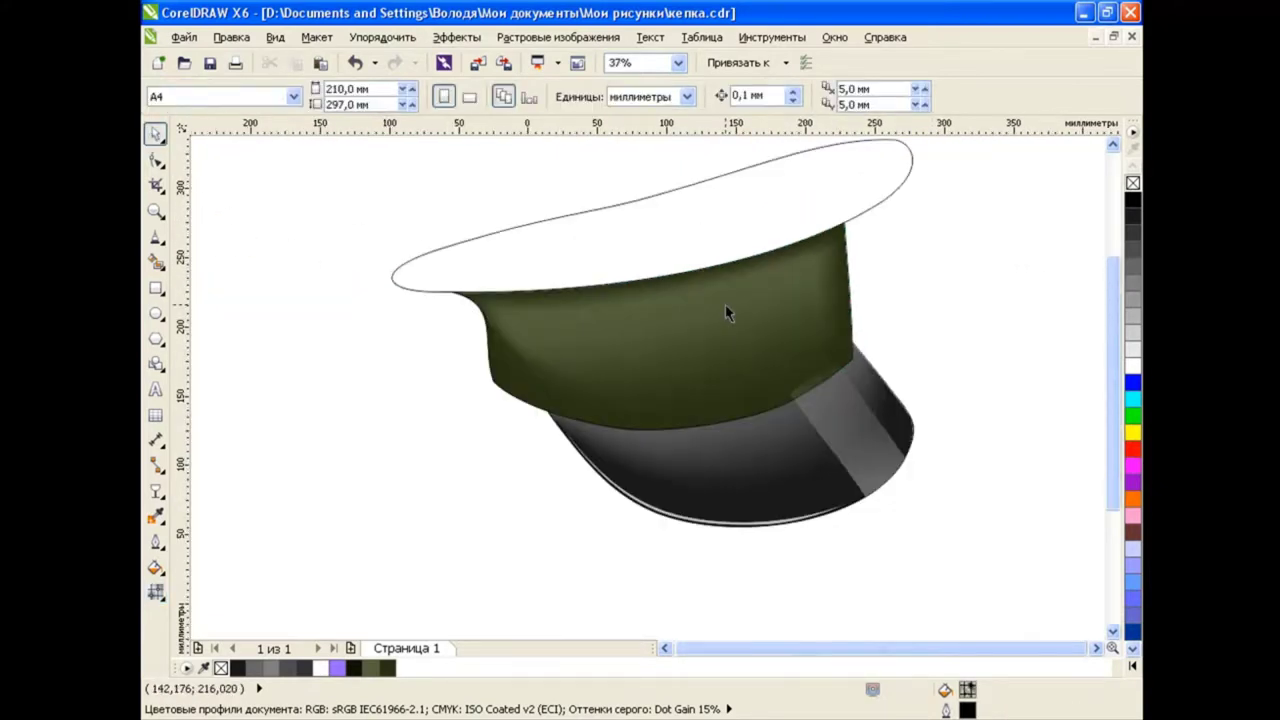
left_click(732, 320)
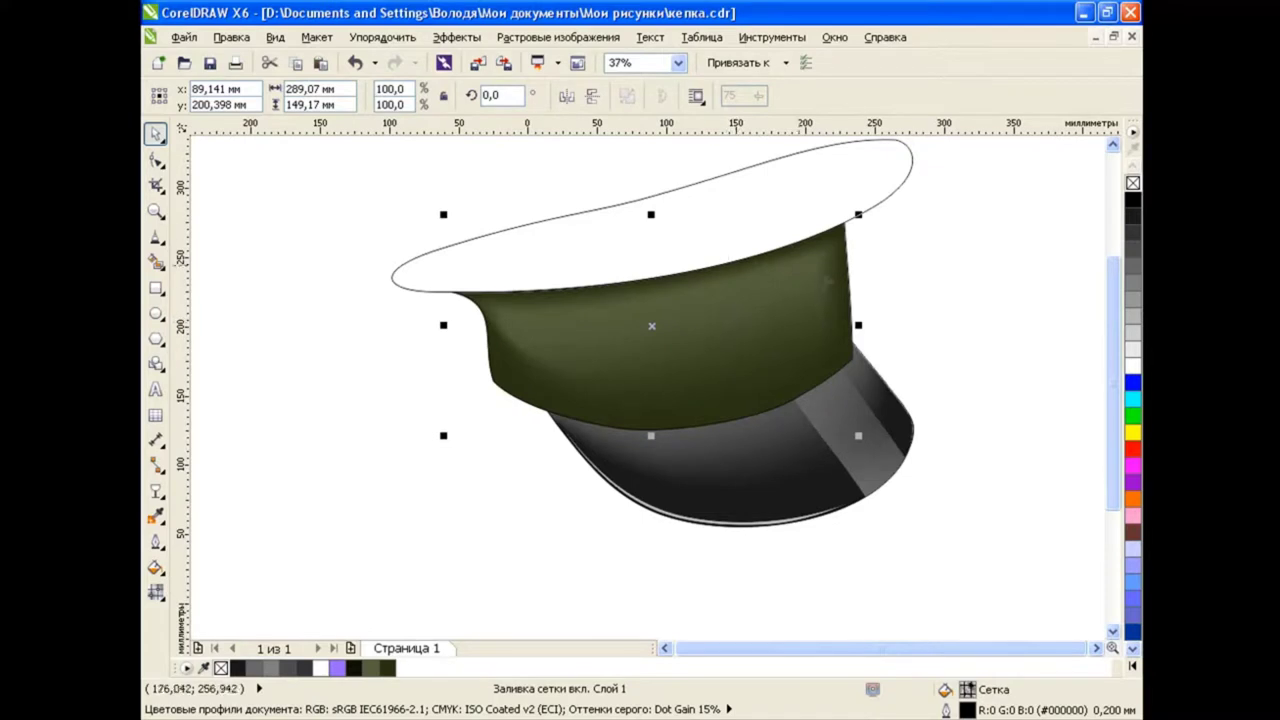
Start a mesh fill on the white oval crown and bend its first mesh line down.
scroll(650, 330, "up", 2)
left_click(488, 452)
left_click(157, 592)
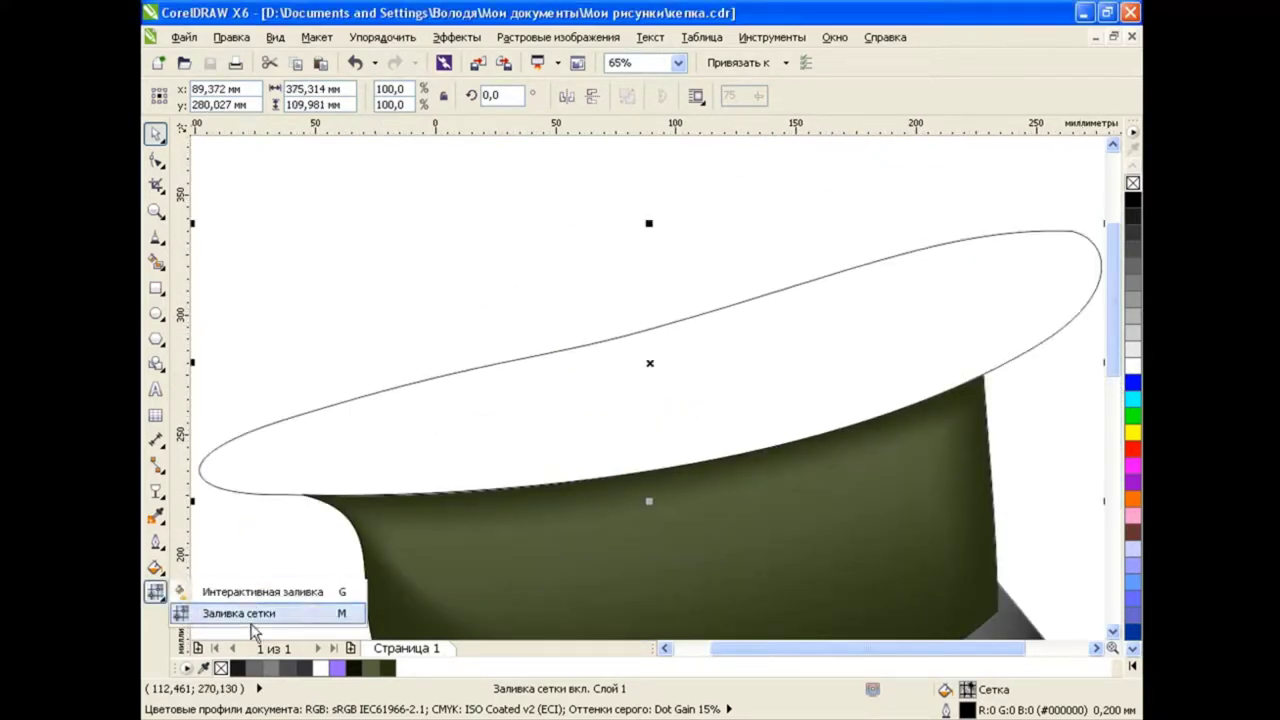
left_click(240, 613)
double_click(234, 440)
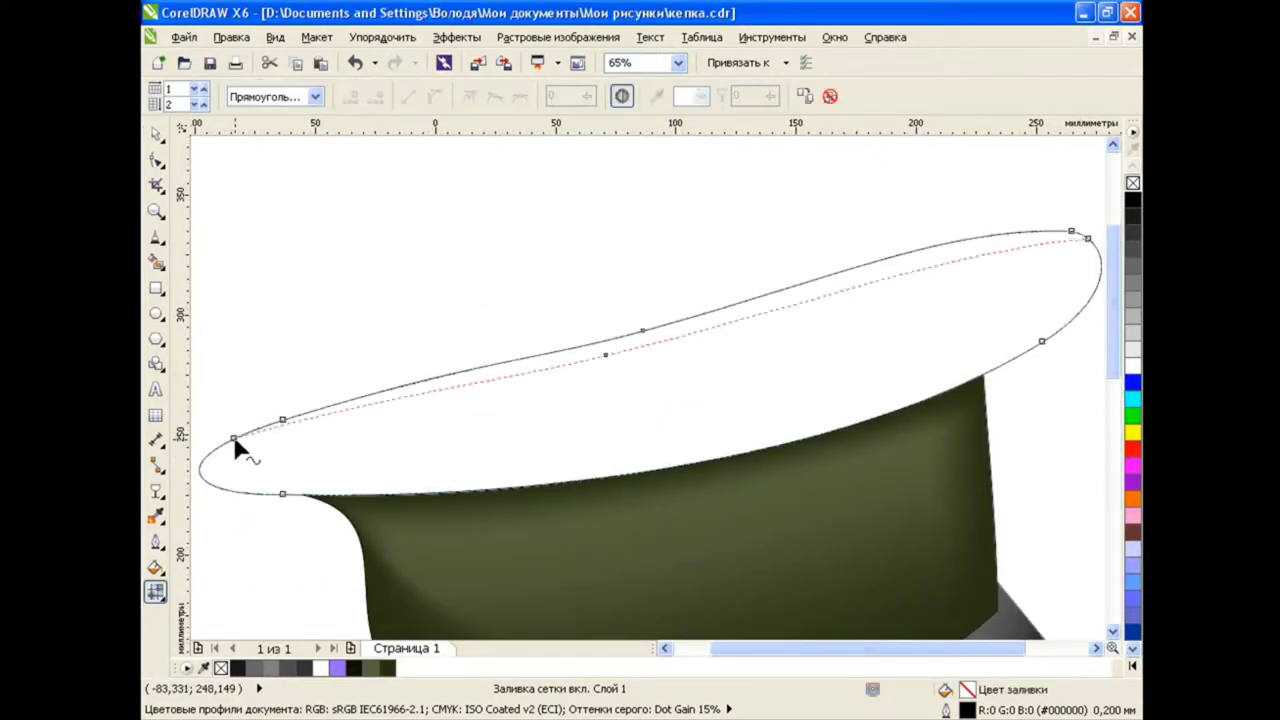
left_click(606, 355)
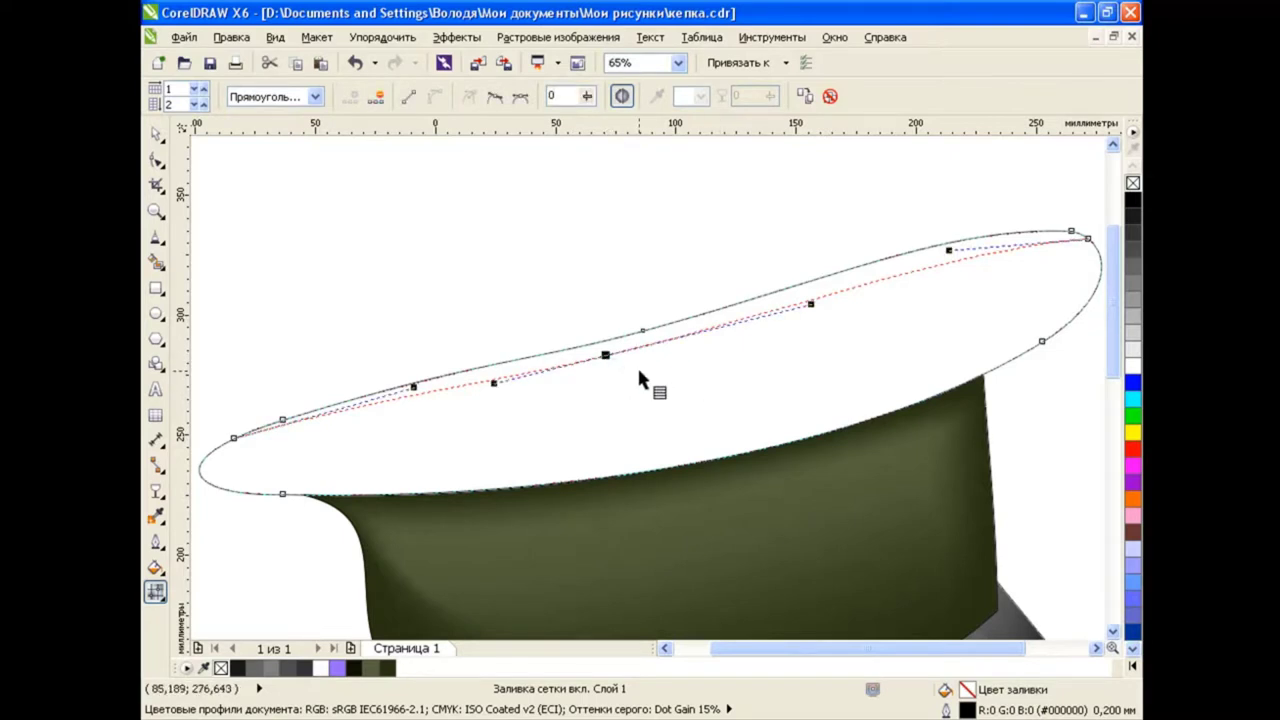
left_click_drag(606, 355, 668, 453)
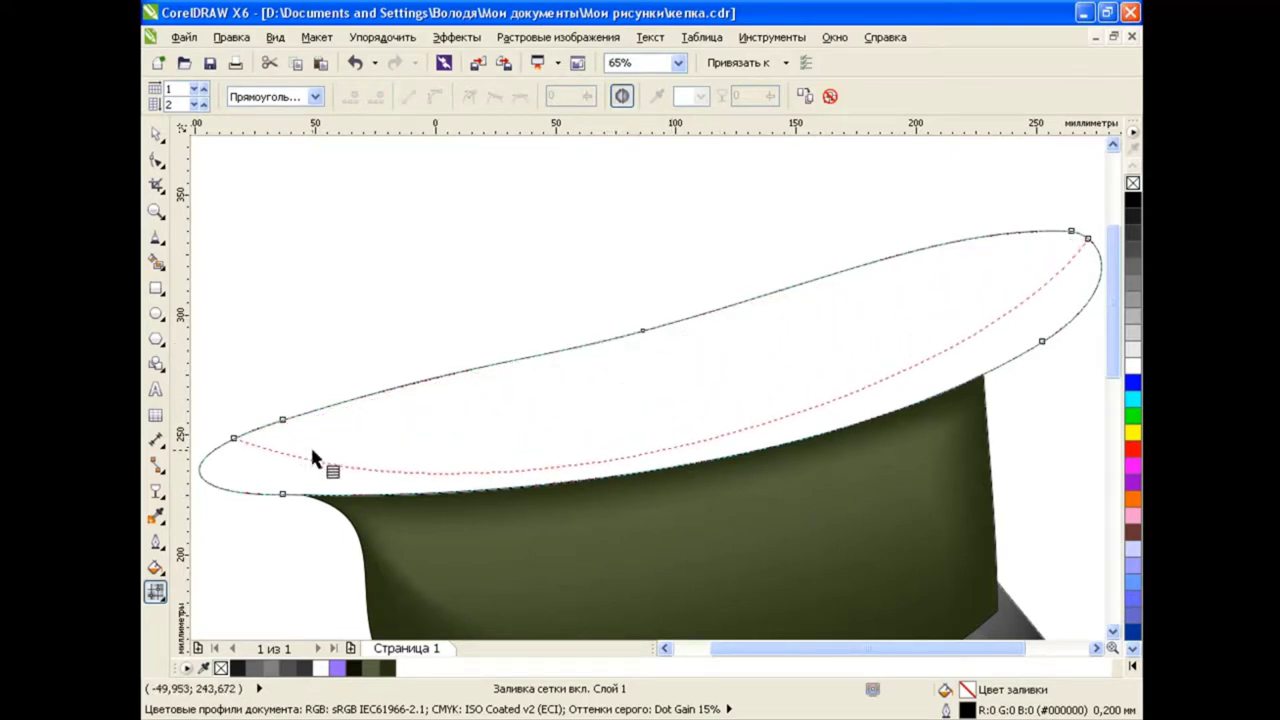
left_click(233, 437)
left_click_drag(218, 455, 240, 572)
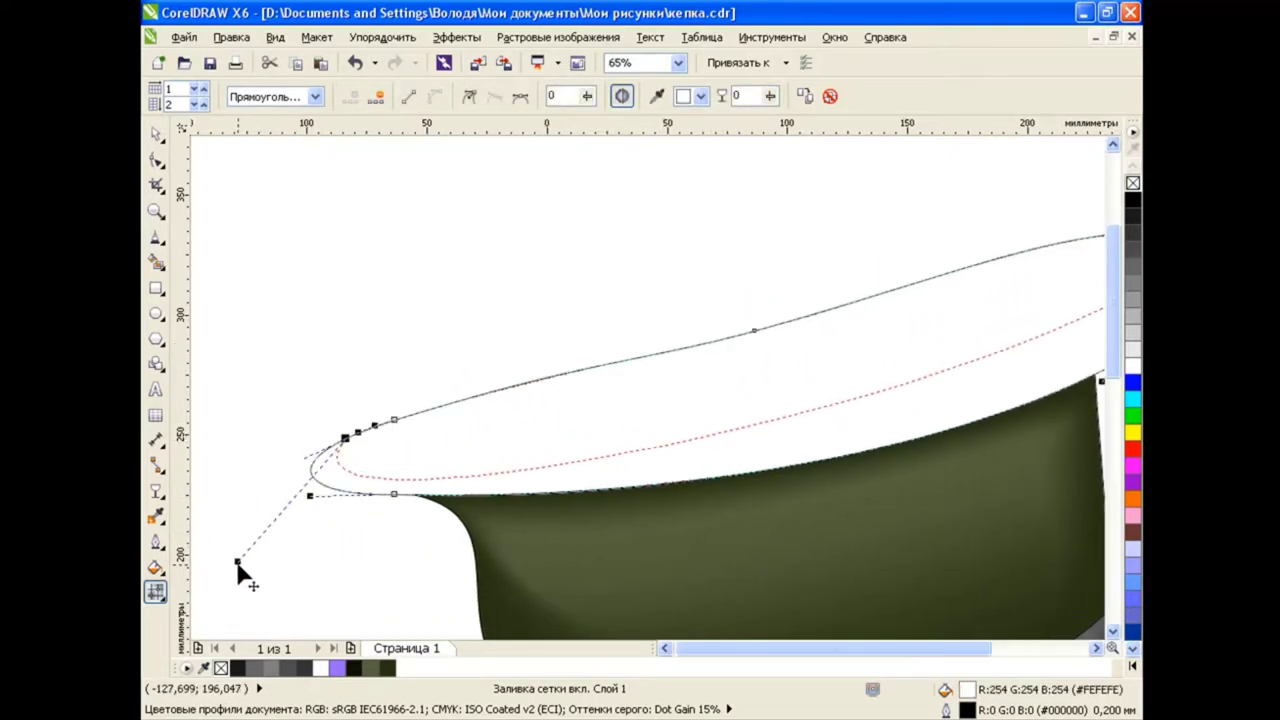
Fine-tune the first mesh line's curve at the oval's left and right ends.
left_click_drag(767, 649, 815, 649)
mouse_move(957, 394)
left_mouse_down()
mouse_move(1030, 440)
mouse_move(1088, 404)
left_mouse_up()
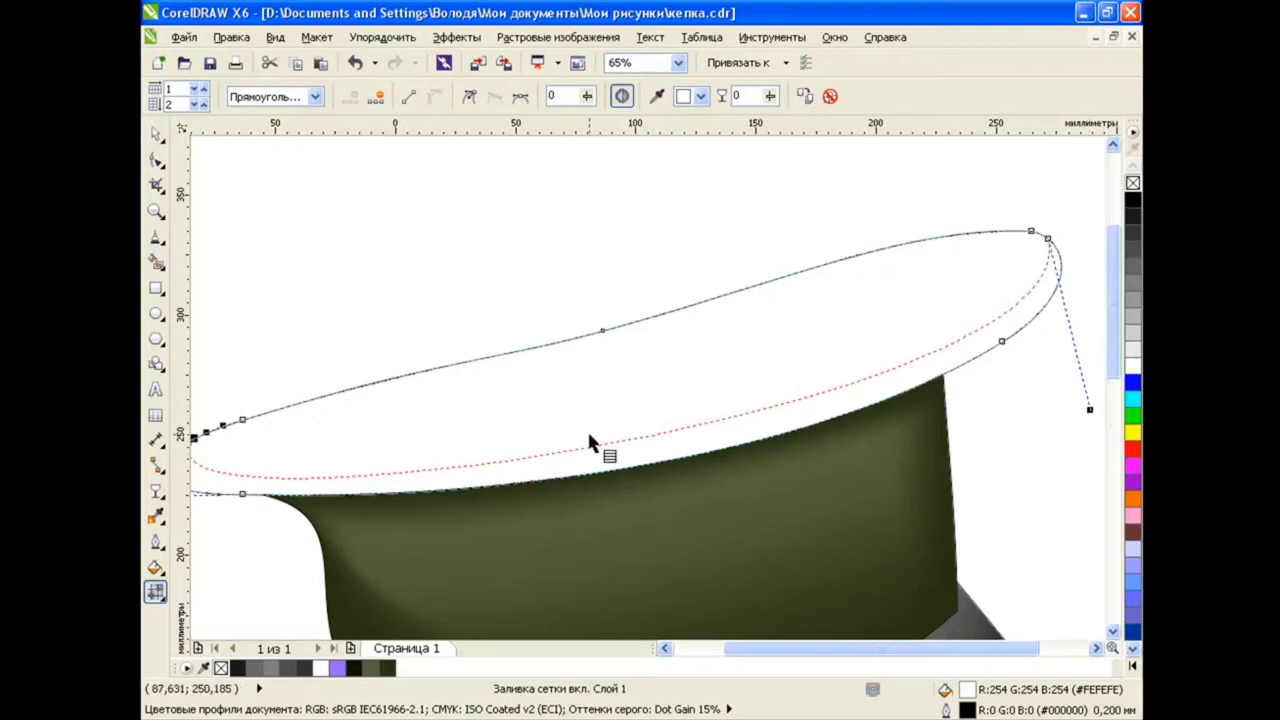
left_click_drag(757, 649, 690, 655)
scroll(281, 492, "down", 2)
scroll(690, 655, "down", 3)
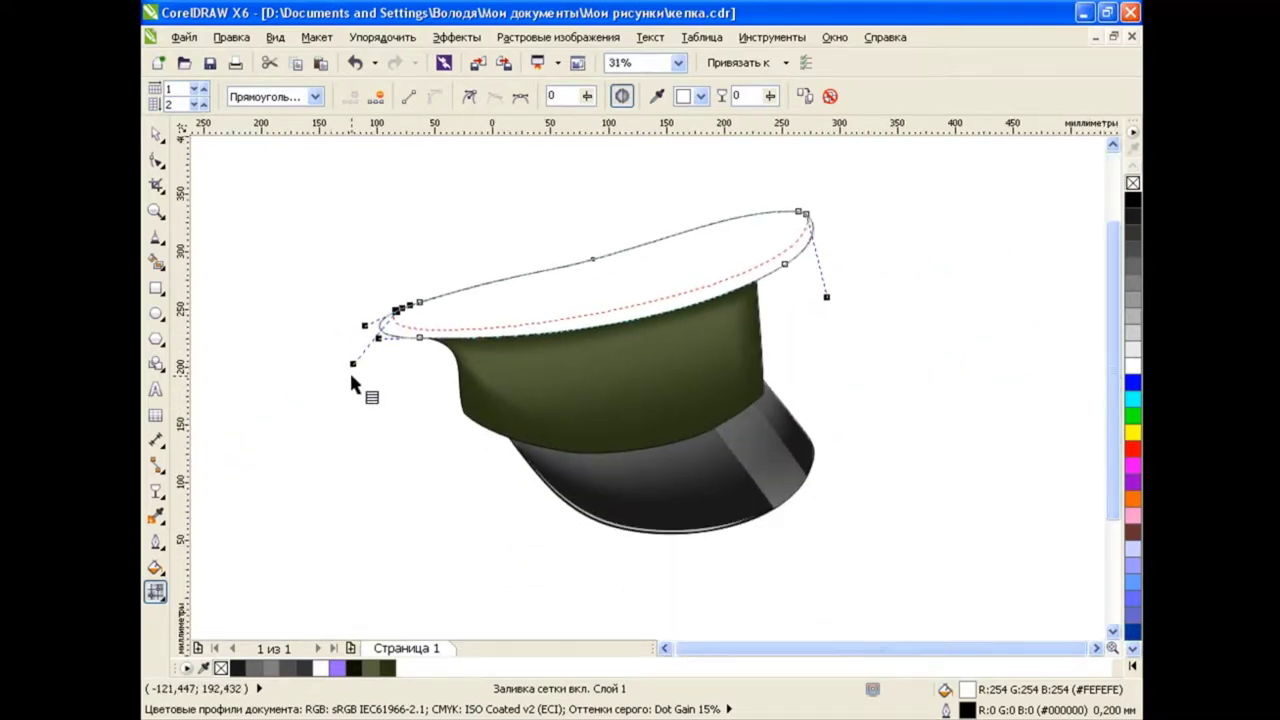
left_click_drag(352, 363, 340, 365)
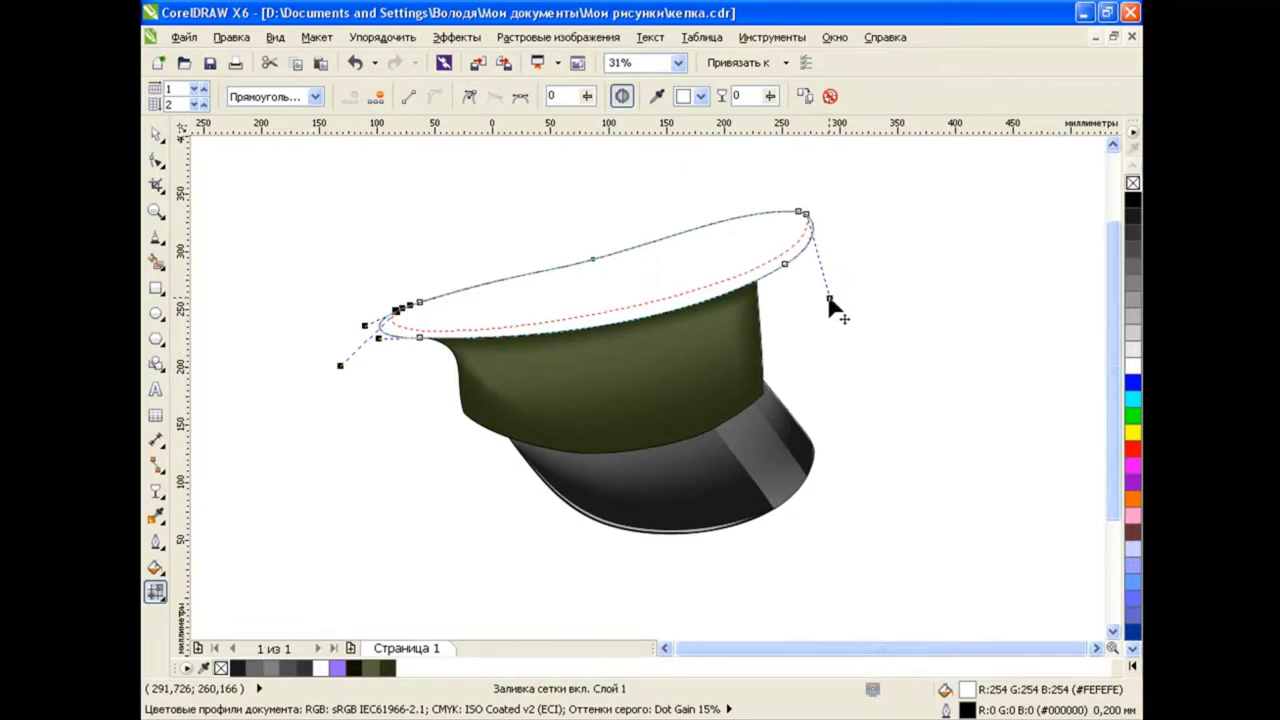
left_click_drag(829, 300, 824, 290)
left_click(338, 372)
left_click_drag(337, 365, 337, 361)
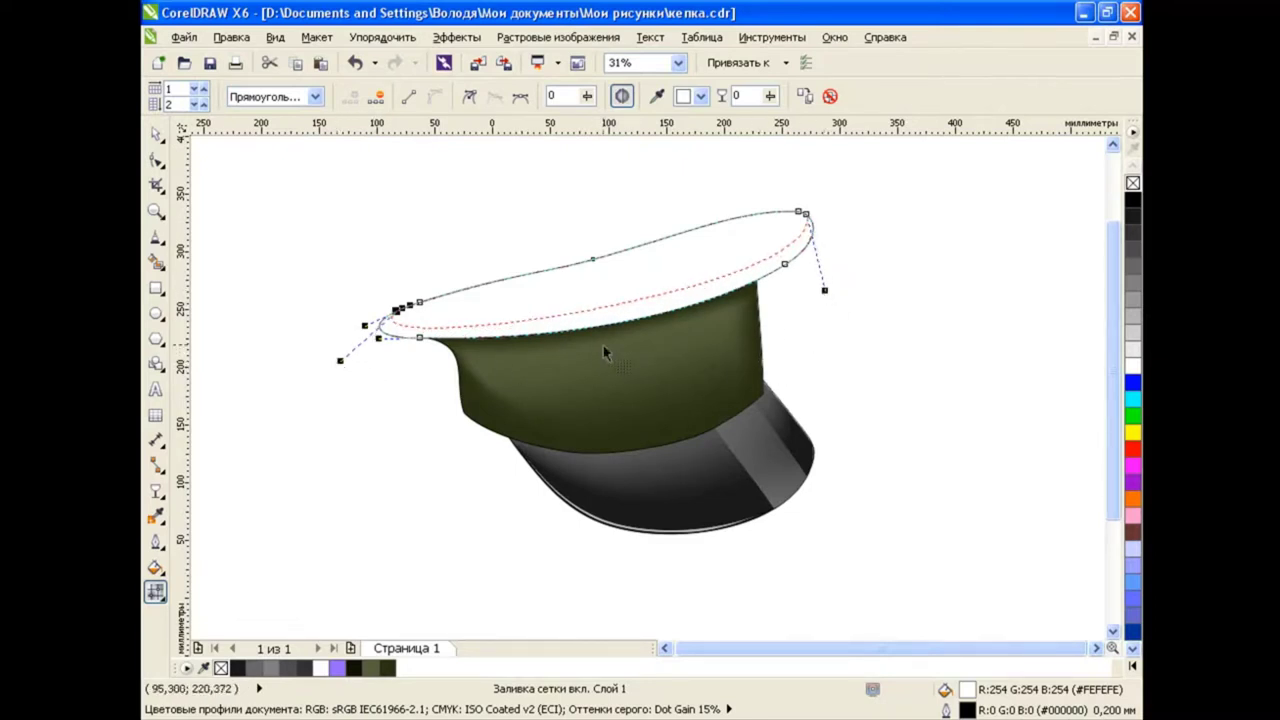
Add a second mesh line and curve it to follow the oval's shape.
double_click(588, 262)
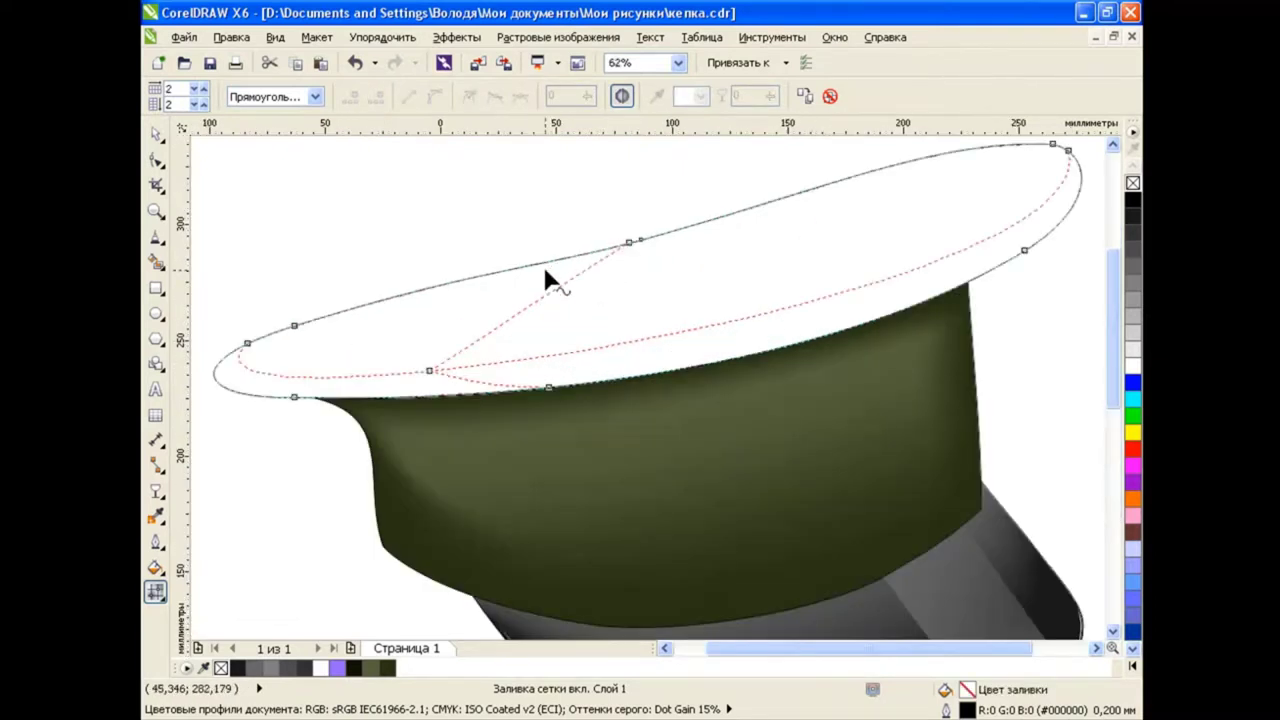
scroll(592, 266, "up", 1)
left_click(680, 318)
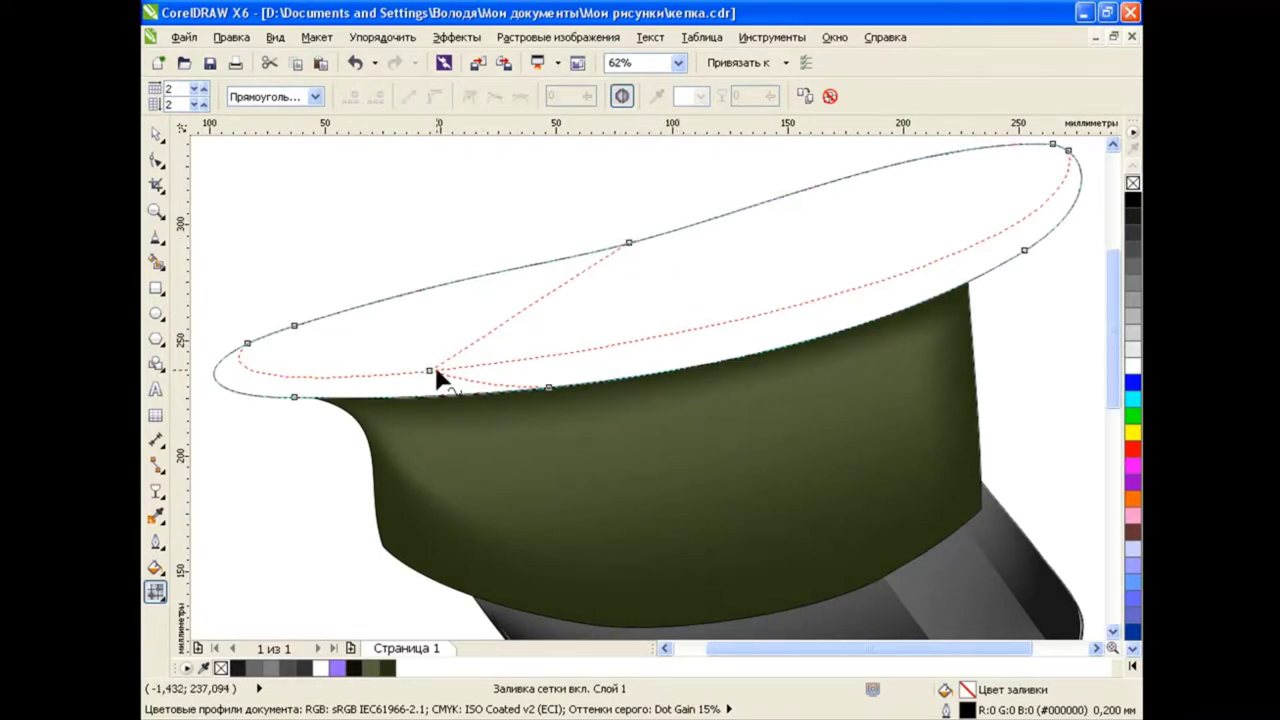
left_click_drag(437, 378, 500, 396)
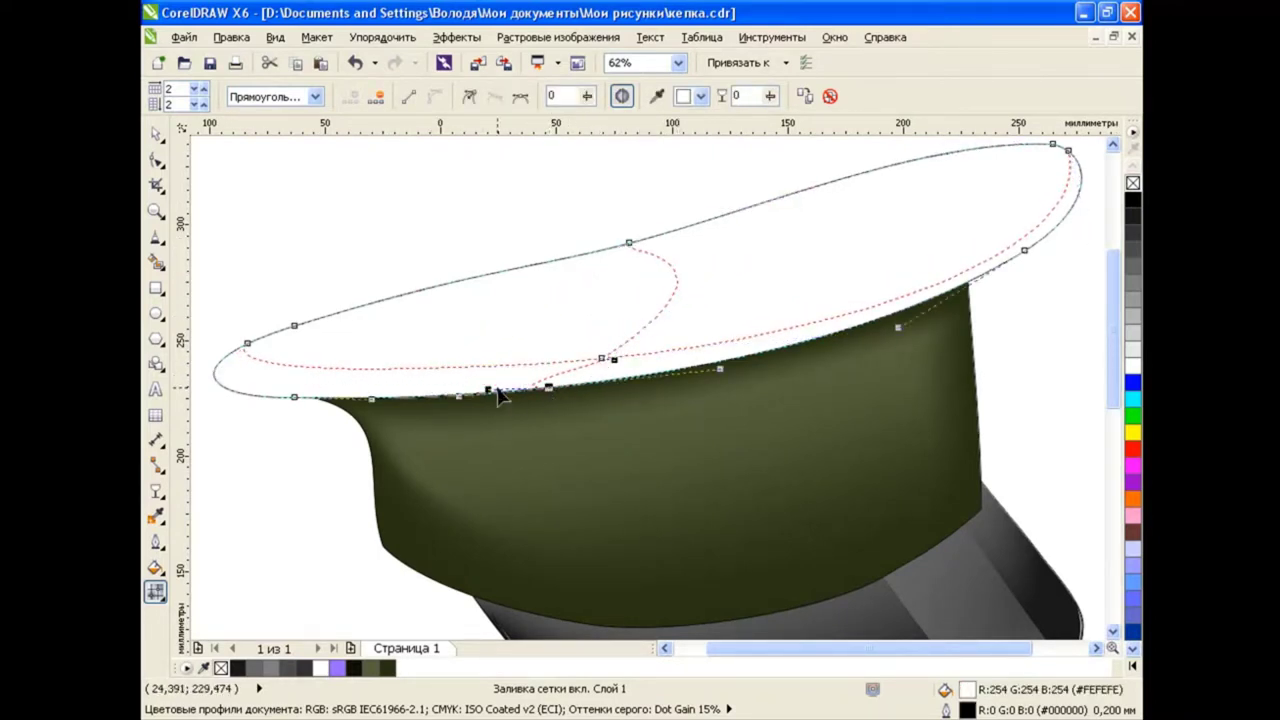
left_click(602, 360)
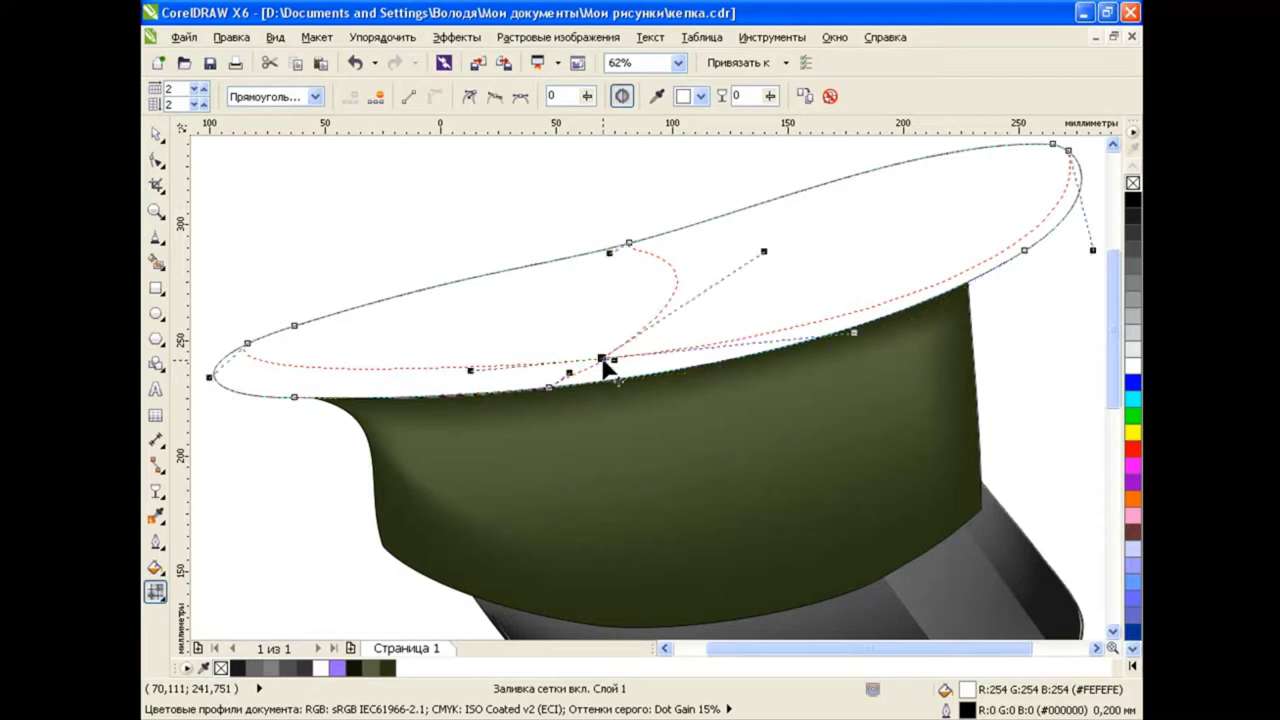
left_click_drag(470, 370, 346, 381)
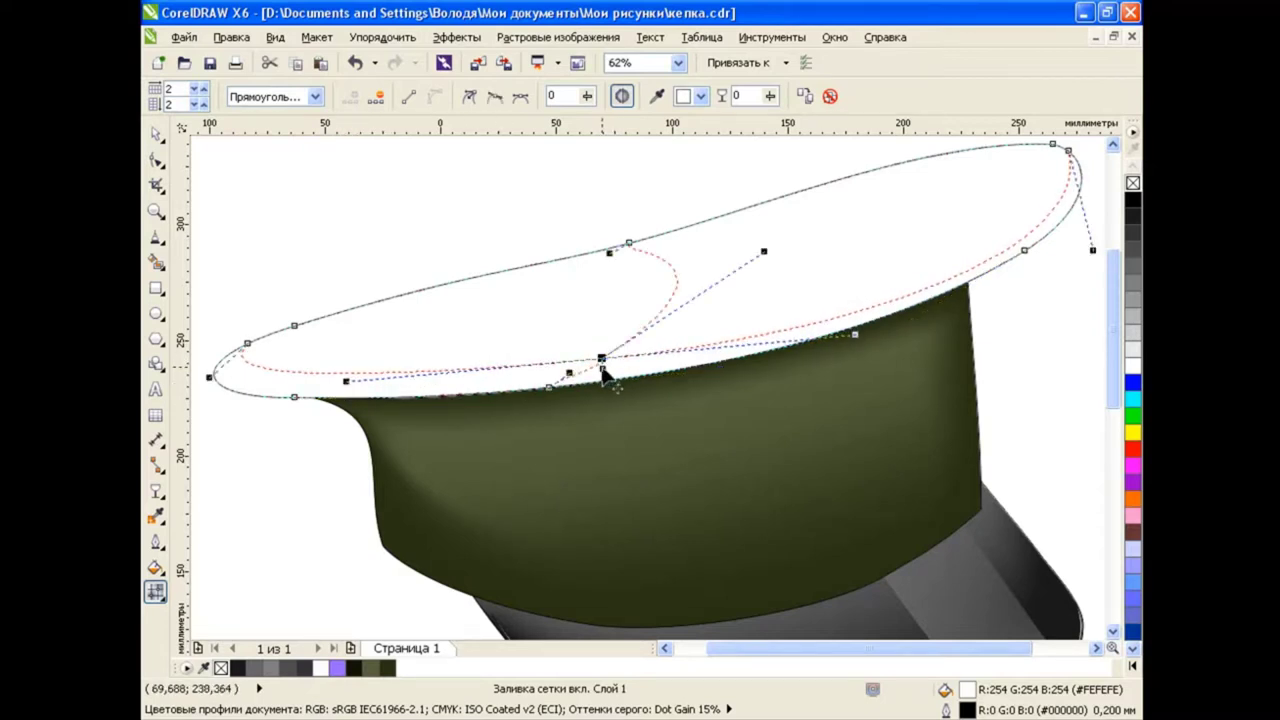
left_click_drag(853, 336, 856, 311)
left_click_drag(349, 413, 316, 402)
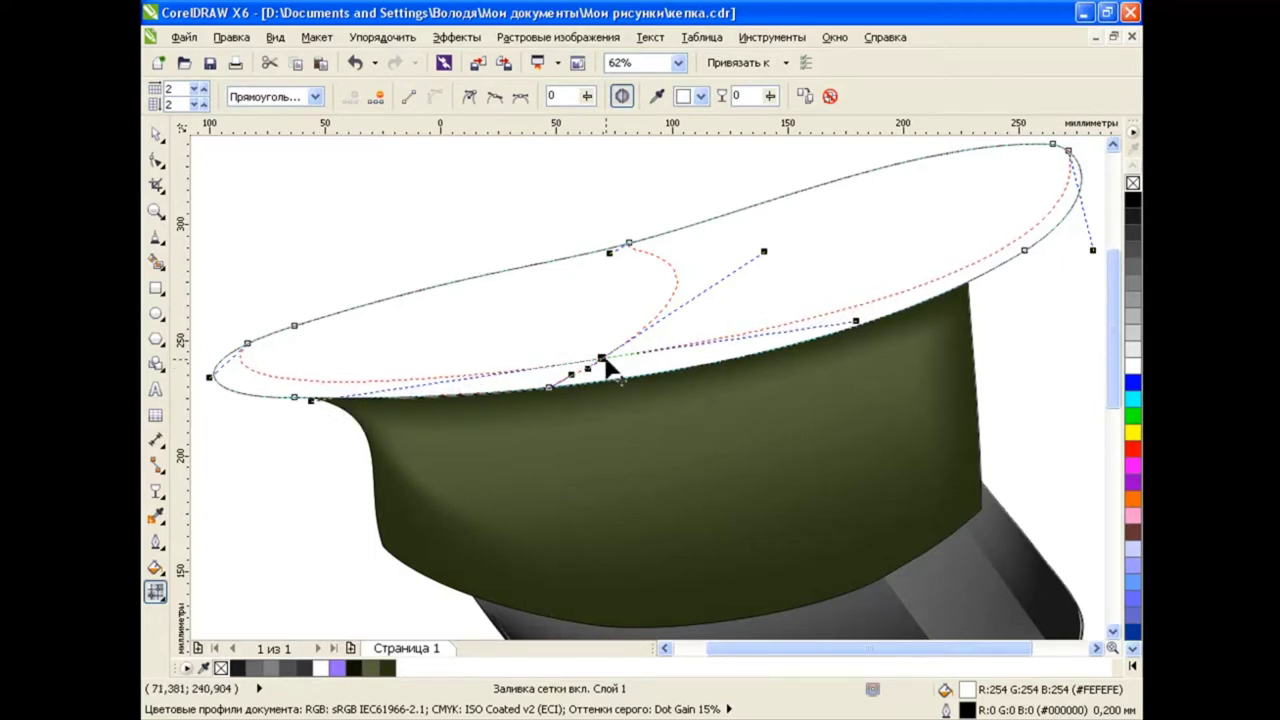
left_click_drag(641, 352, 609, 310)
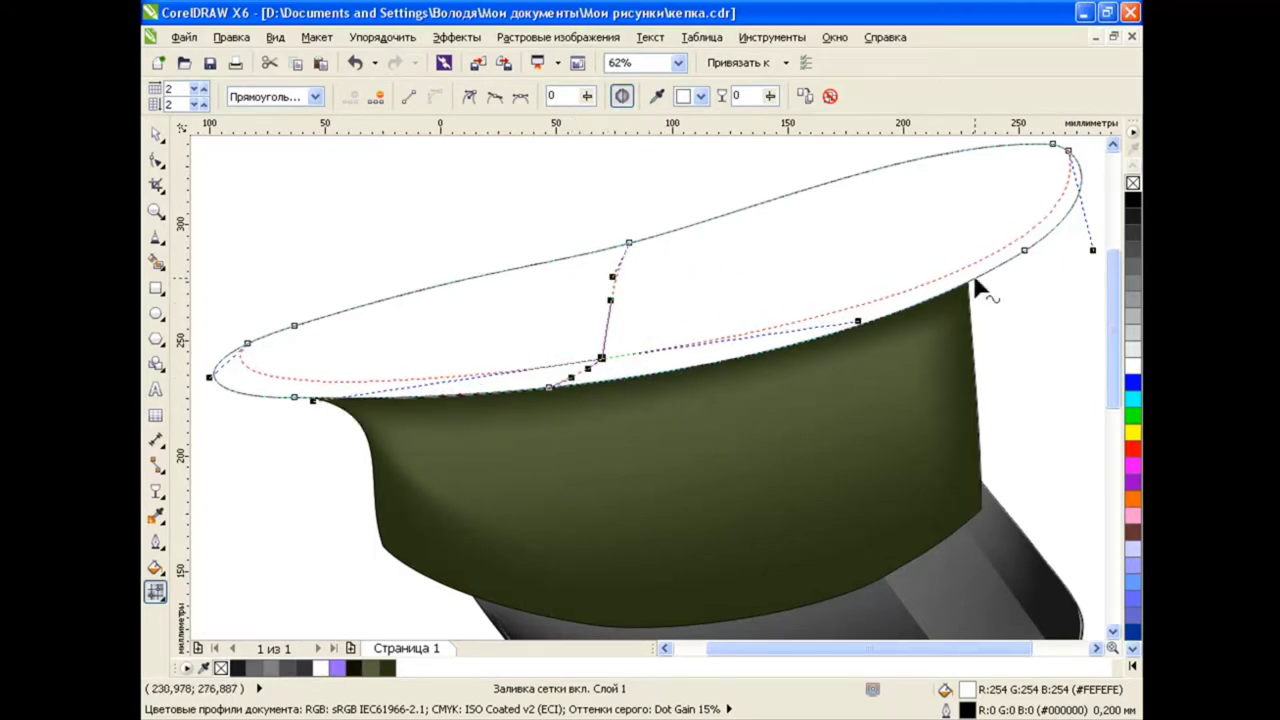
Adjust the curve at the oval's right tip and add a curved mesh line on the left.
scroll(667, 350, "up", 1)
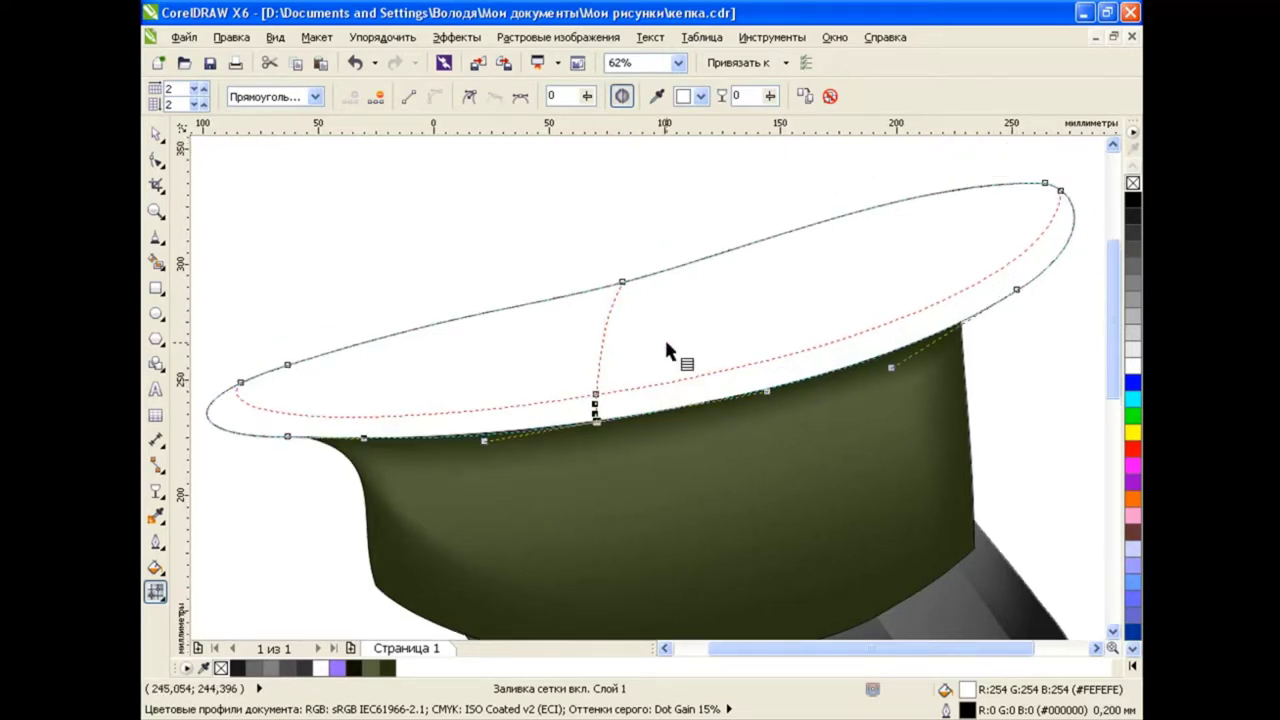
left_click(596, 400)
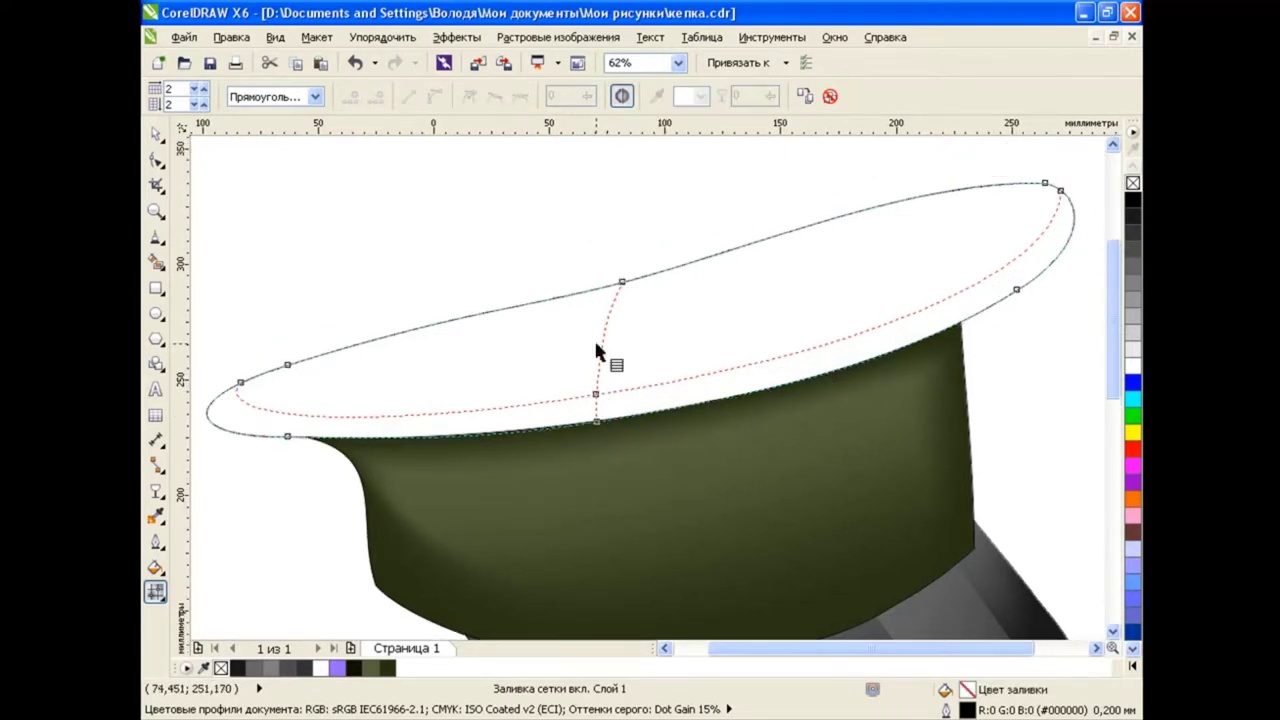
scroll(563, 270, "up", 2)
left_click(760, 195)
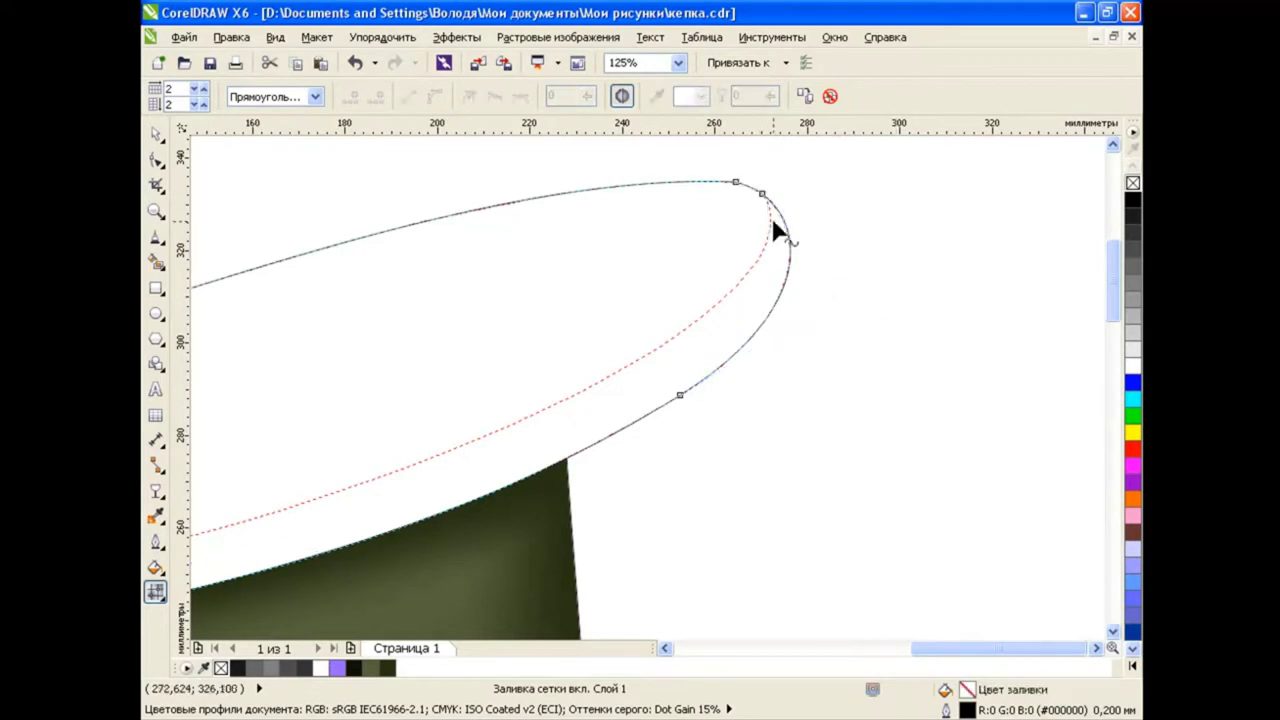
left_click_drag(841, 317, 850, 320)
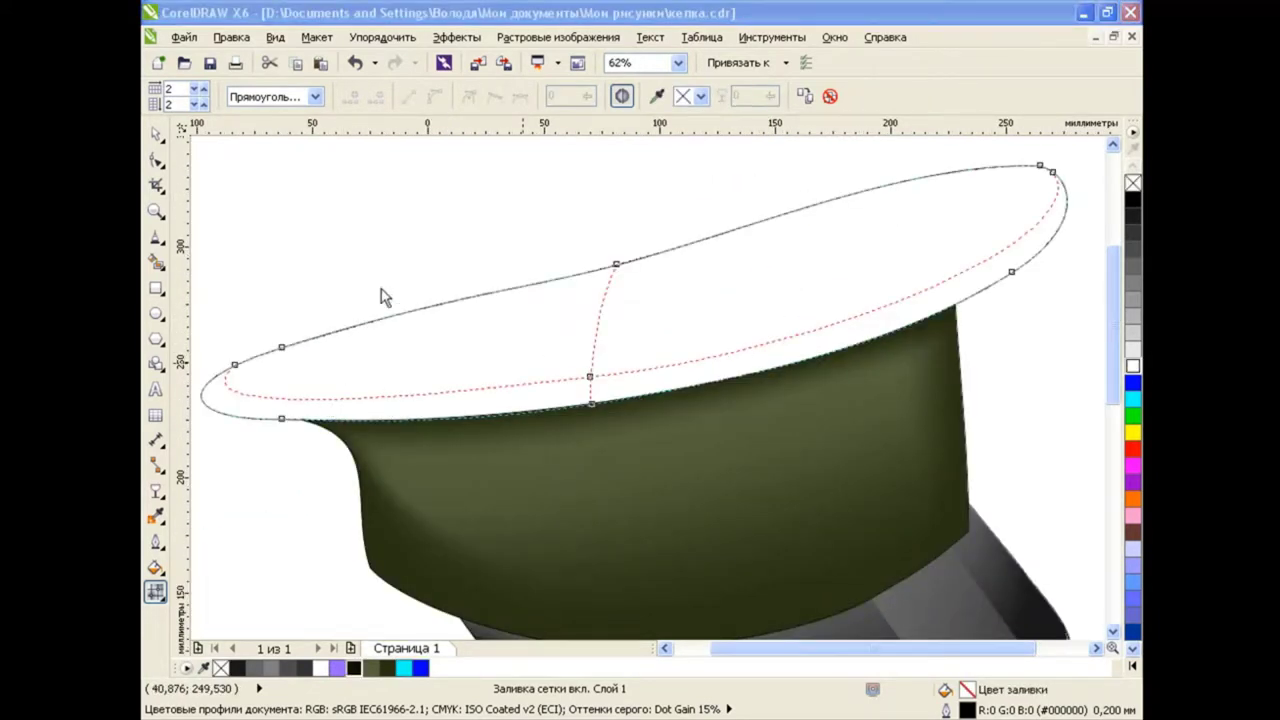
double_click(318, 403)
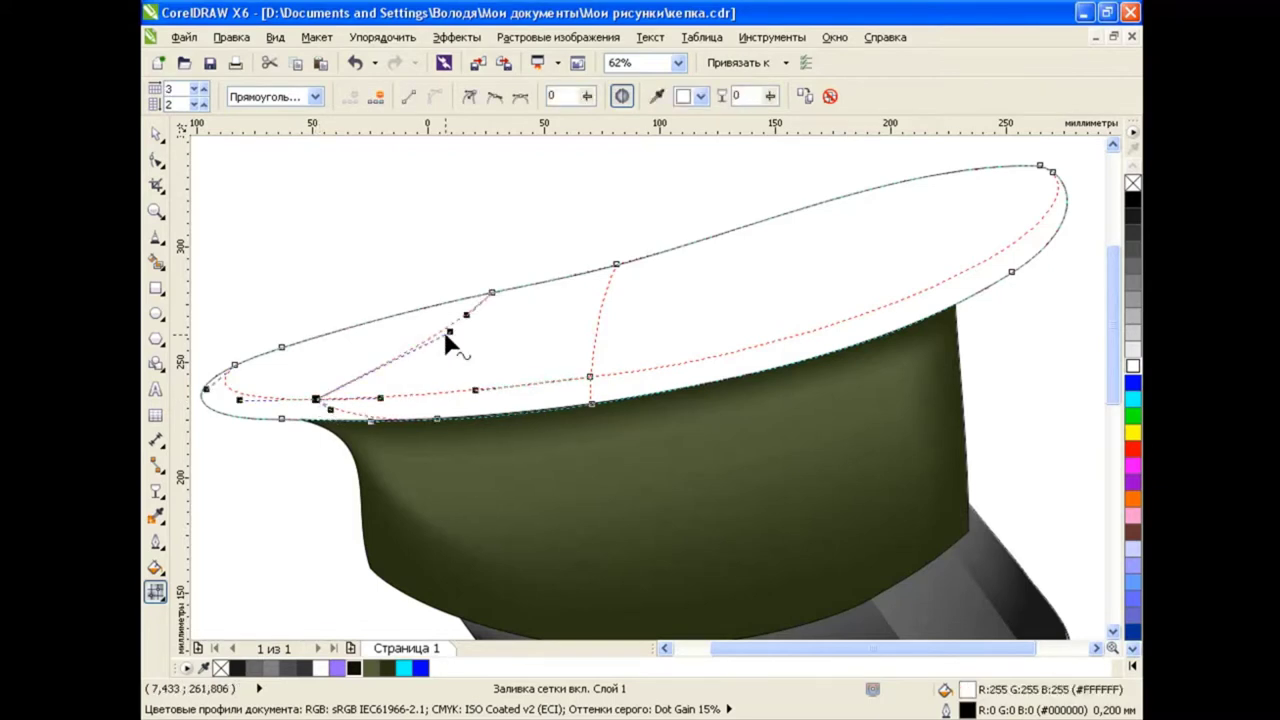
left_click_drag(400, 408, 430, 408)
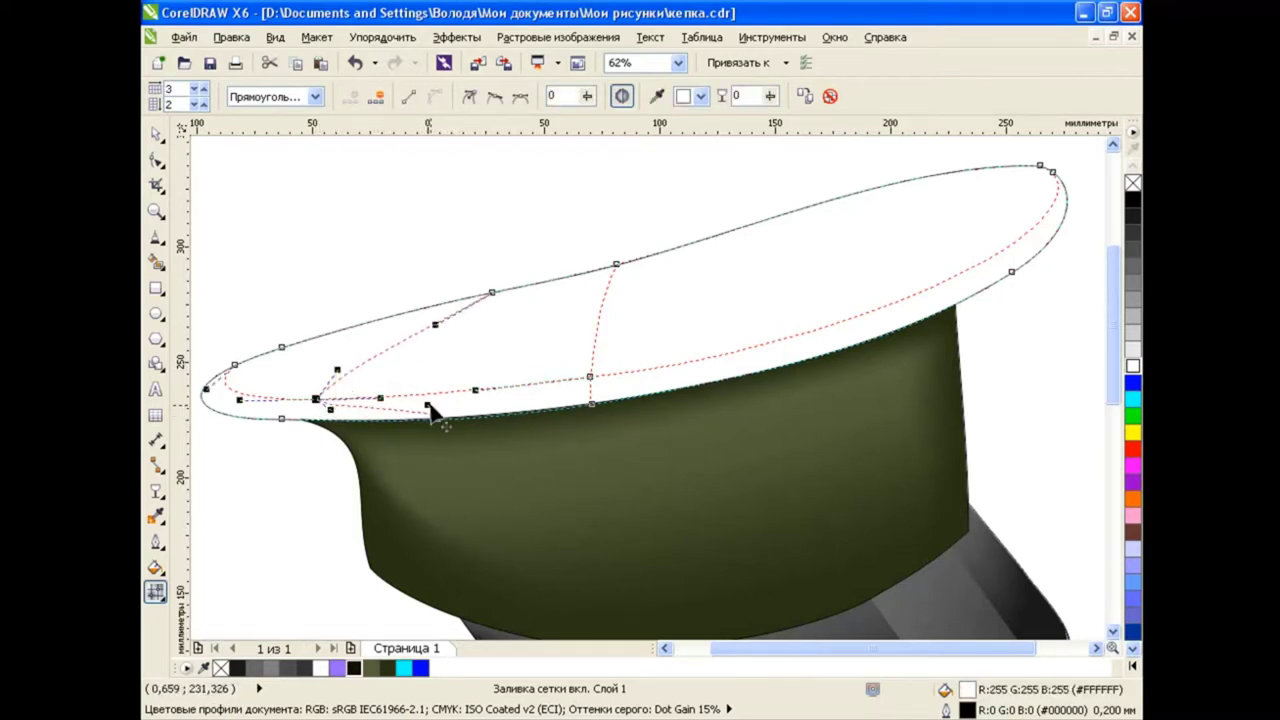
Add curved mesh lines across the right-centre and near the right end.
double_click(747, 355)
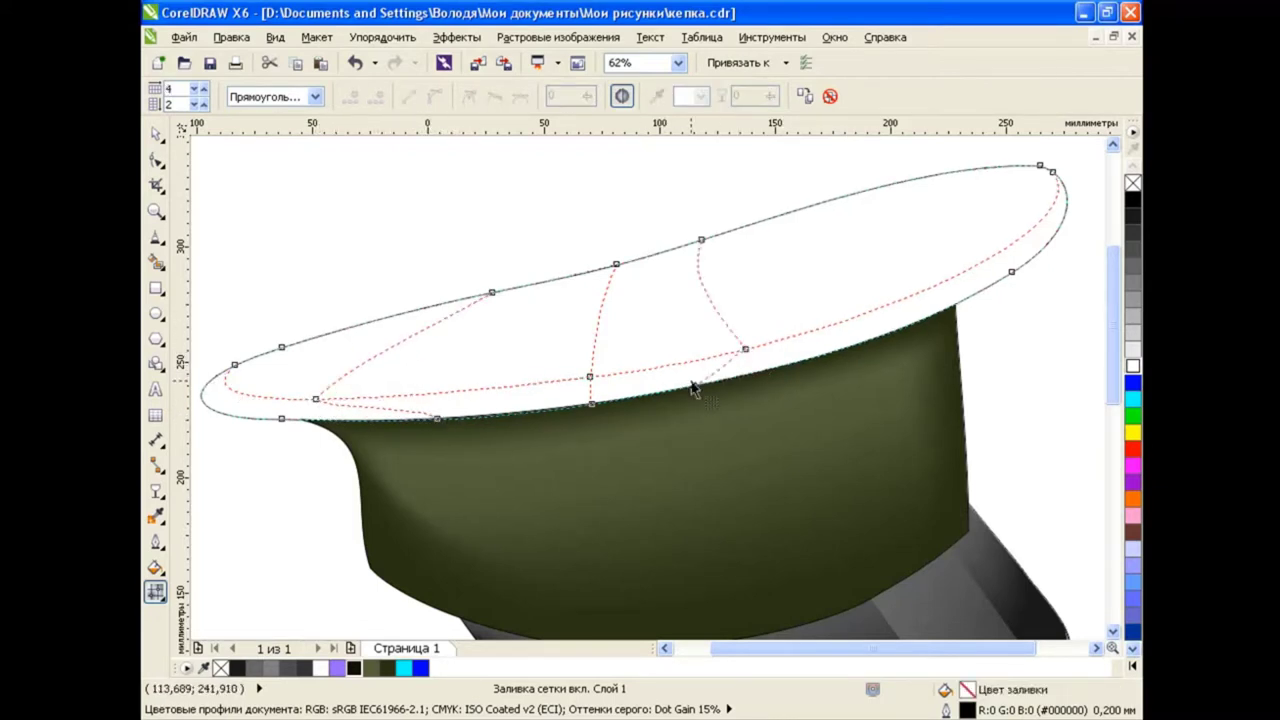
left_click(745, 349)
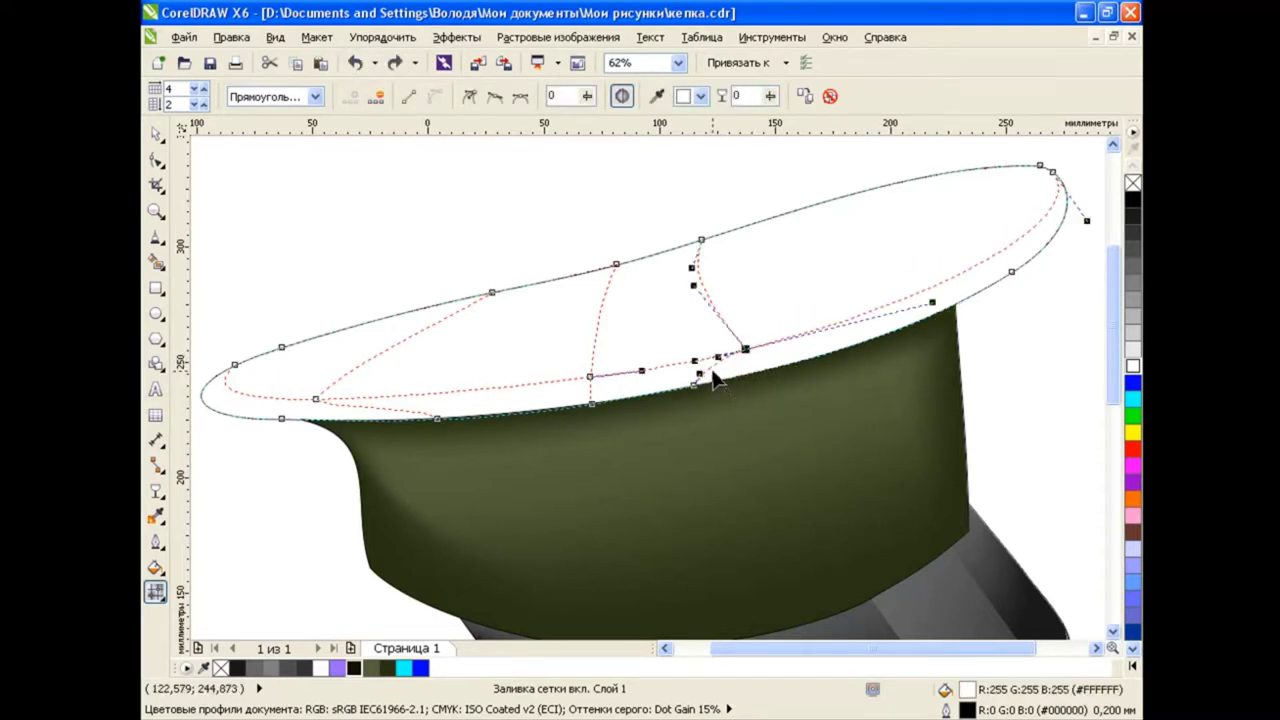
left_click_drag(706, 312, 692, 285)
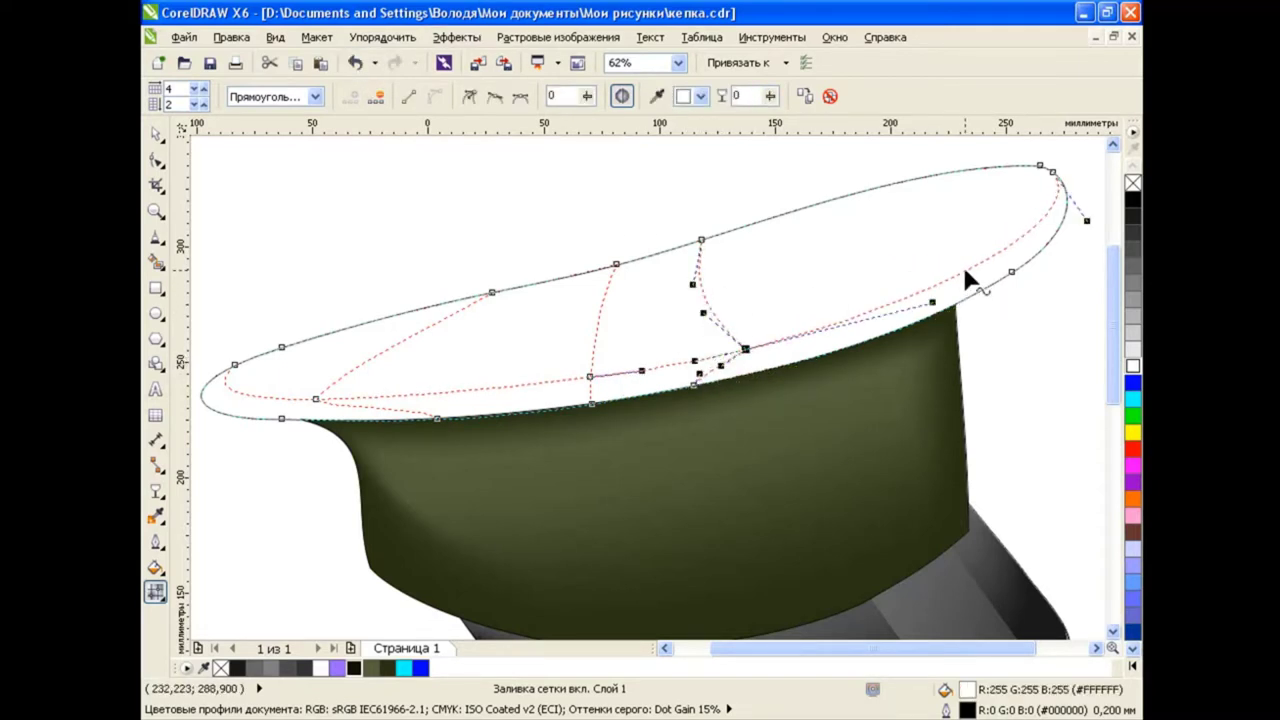
double_click(966, 272)
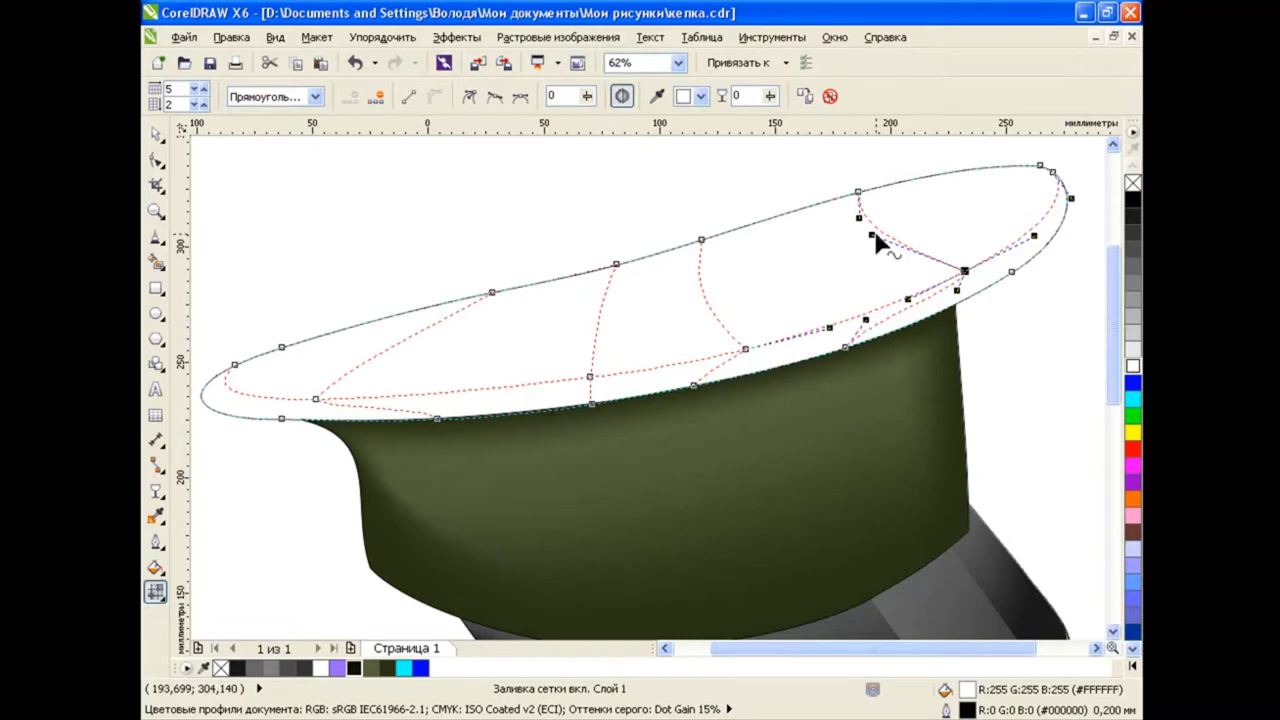
left_click_drag(876, 240, 934, 211)
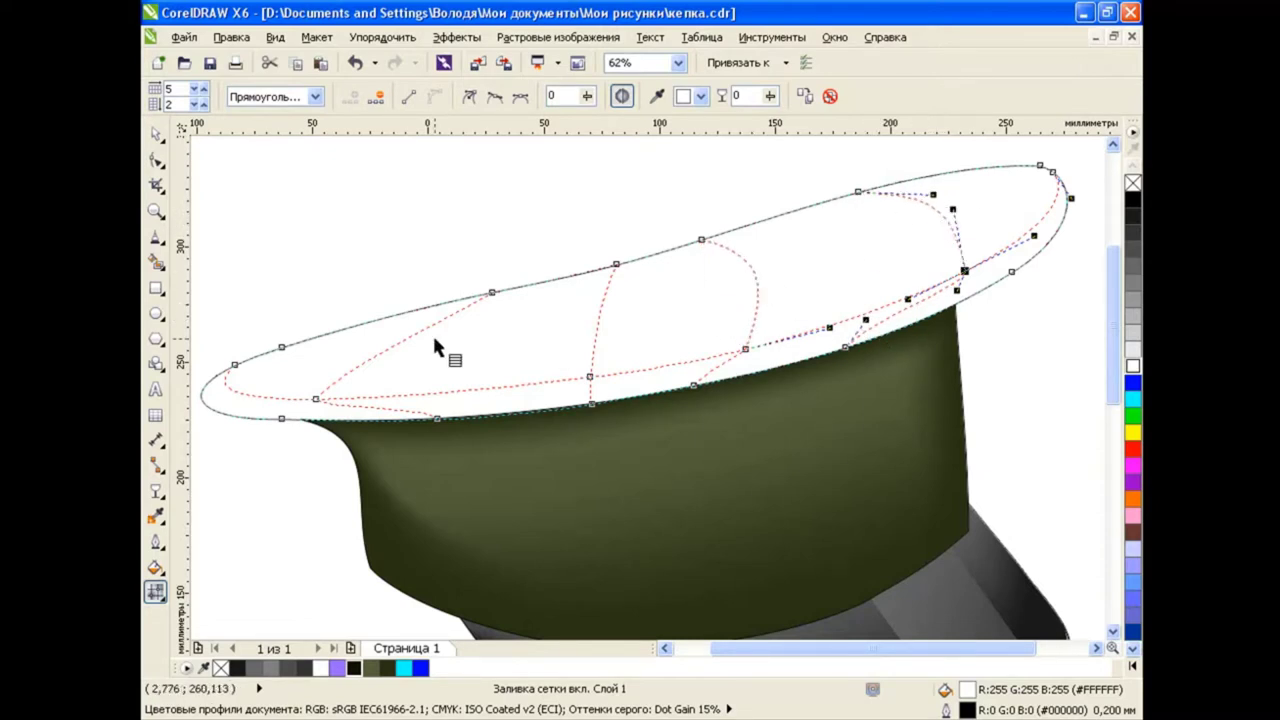
Add another mesh row across the oval and select nodes along its right side.
scroll(598, 340, "down", 2)
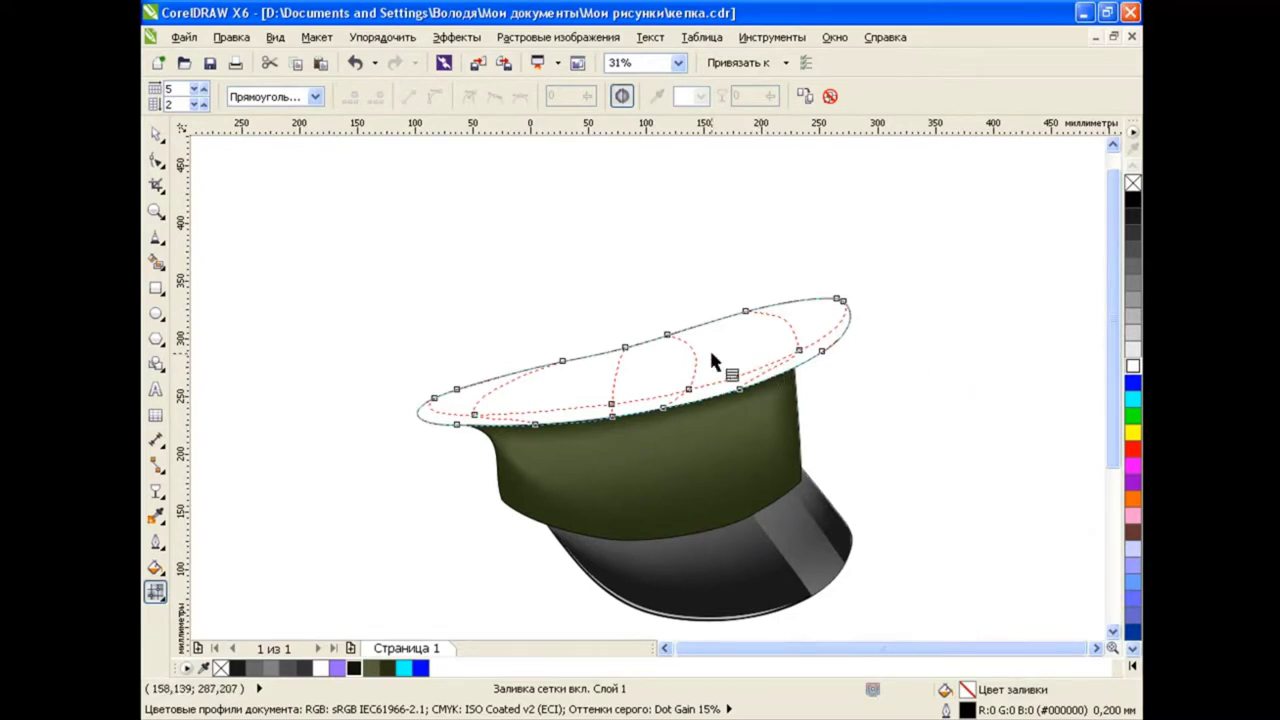
double_click(688, 339)
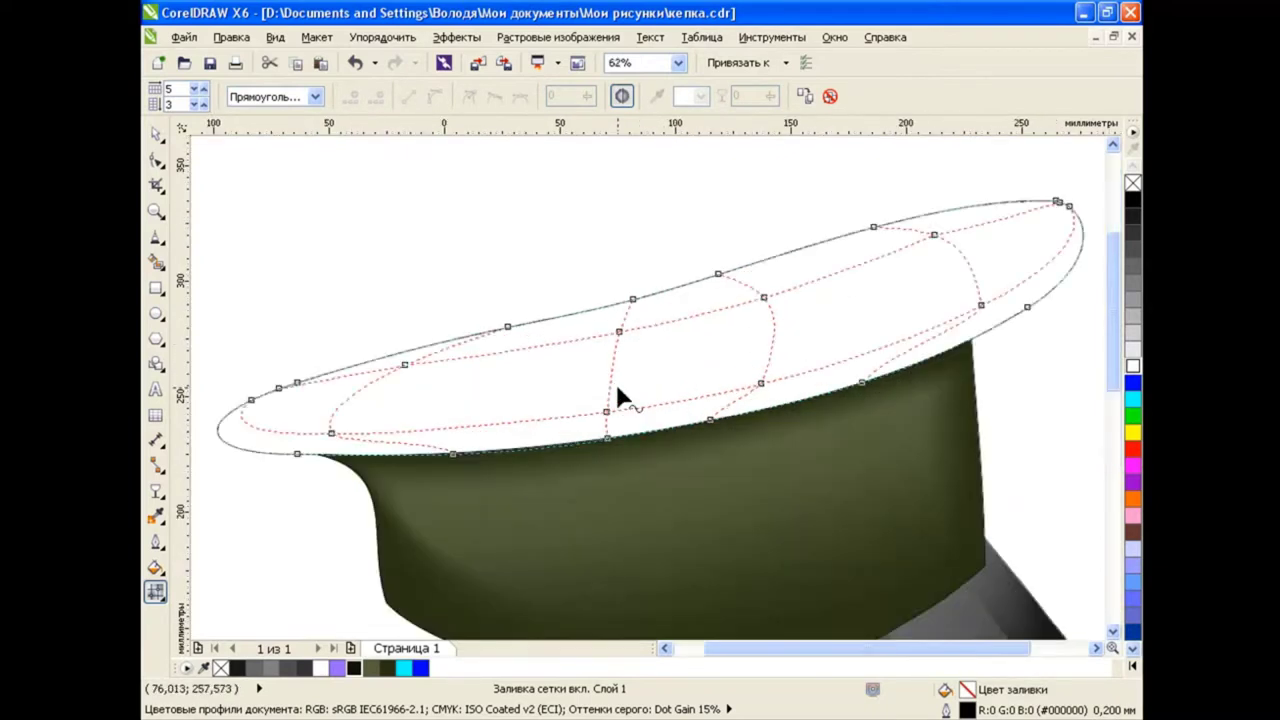
scroll(650, 360, "up", 2)
left_click(409, 367)
left_click(763, 297)
left_click(933, 234)
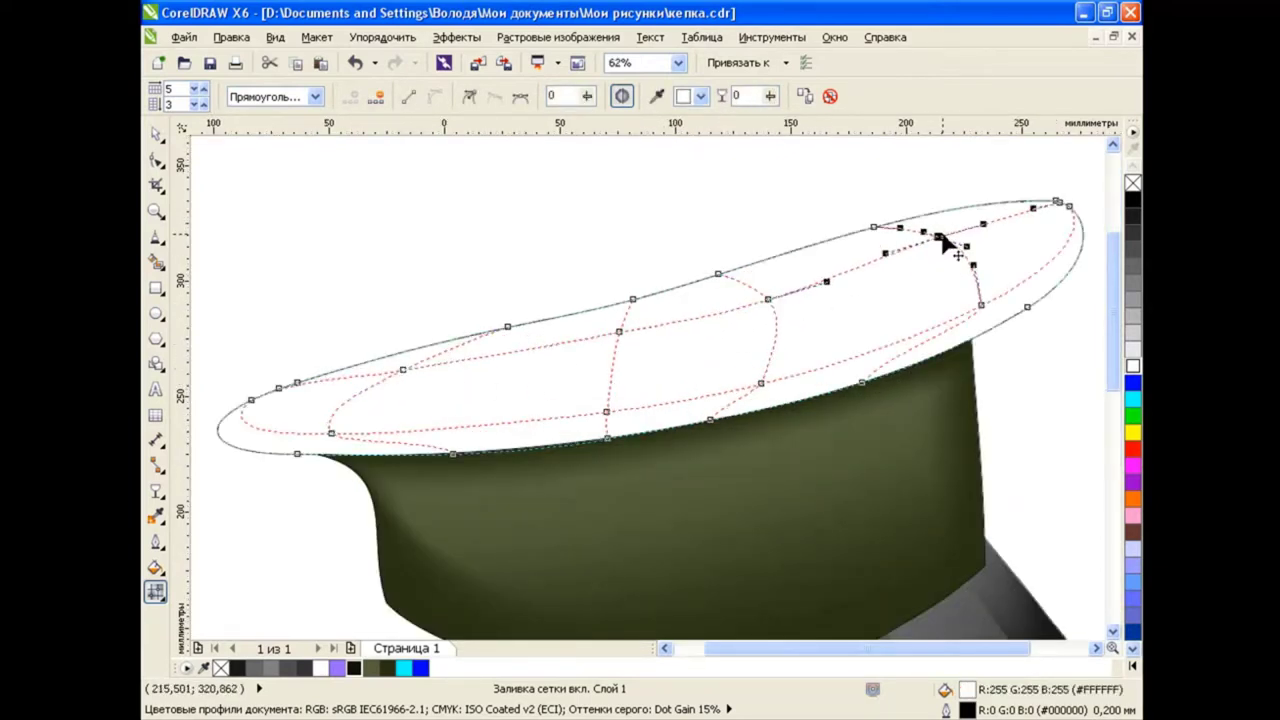
scroll(849, 349, "down", 2)
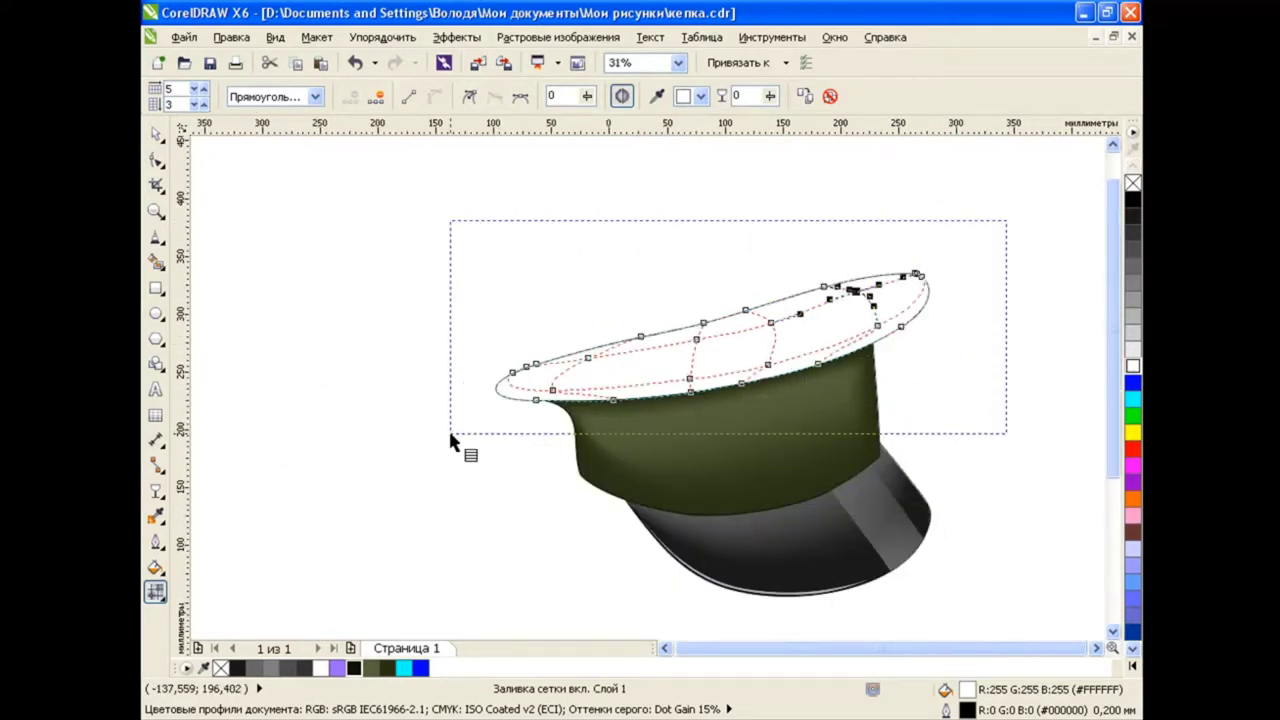
Fill all crown mesh nodes dark olive and two front-rim nodes lighter olive.
left_click_drag(1003, 220, 448, 428)
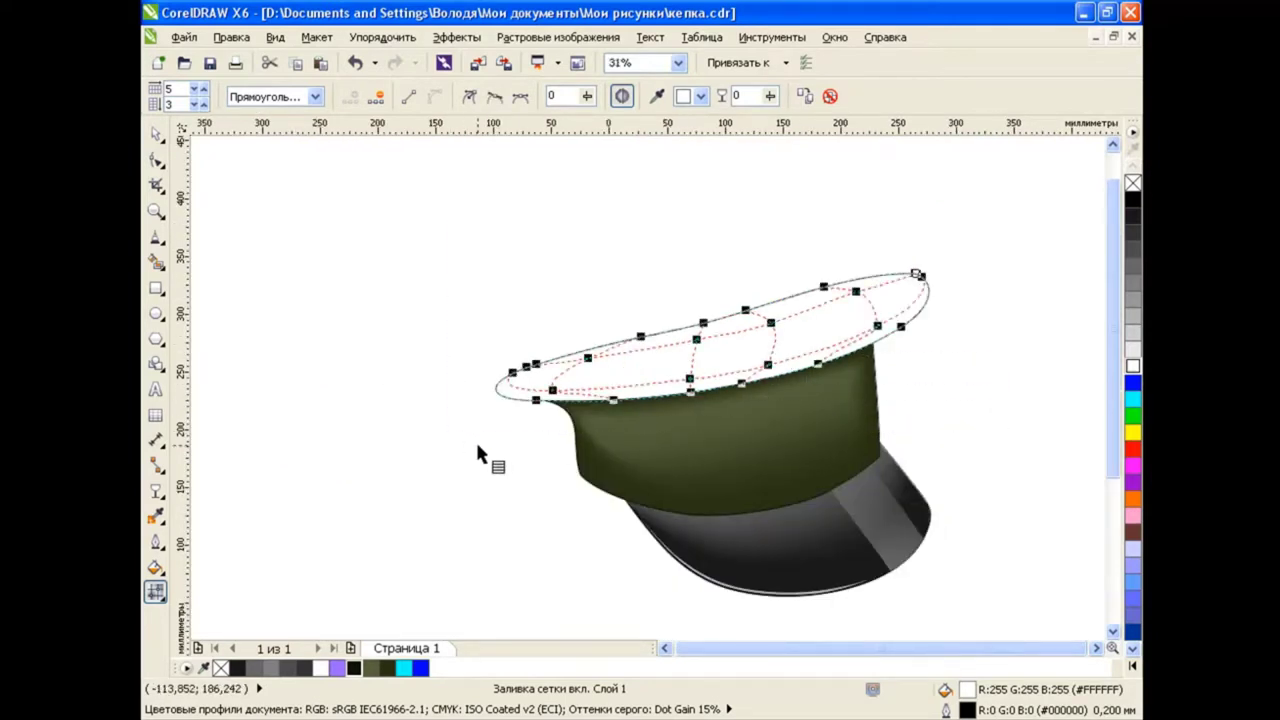
left_click(388, 669)
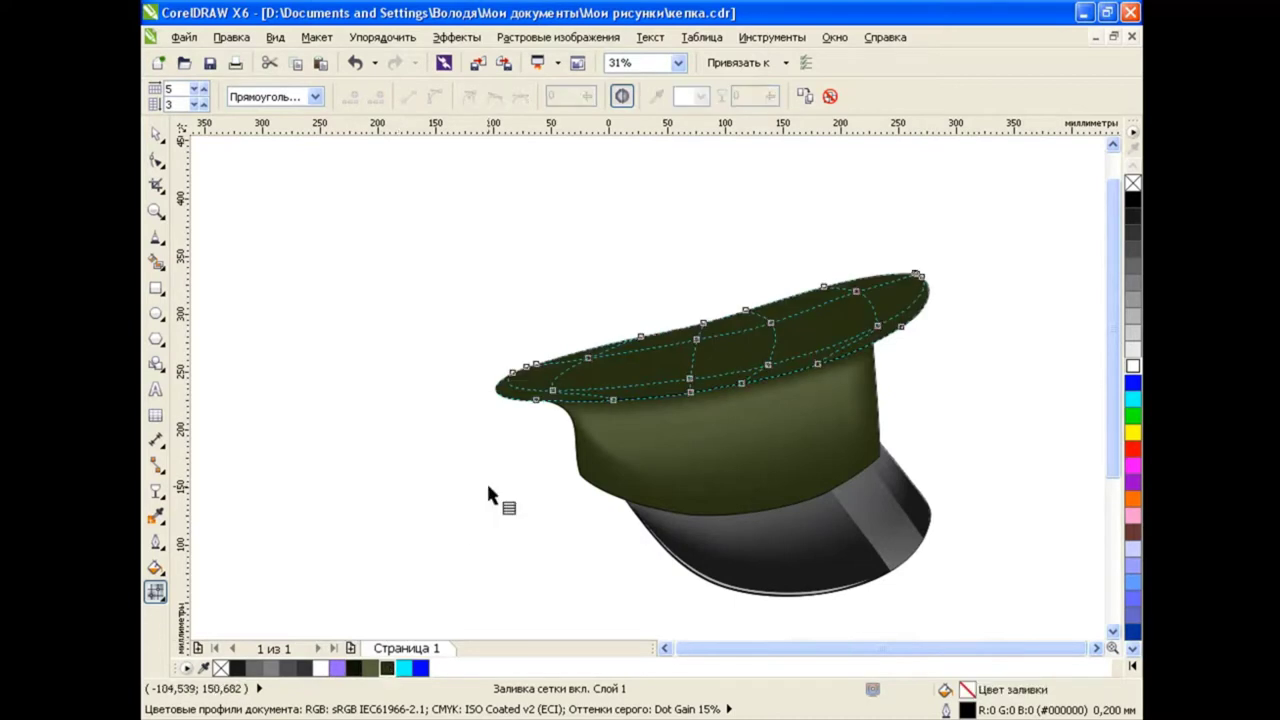
scroll(781, 345, "up", 2)
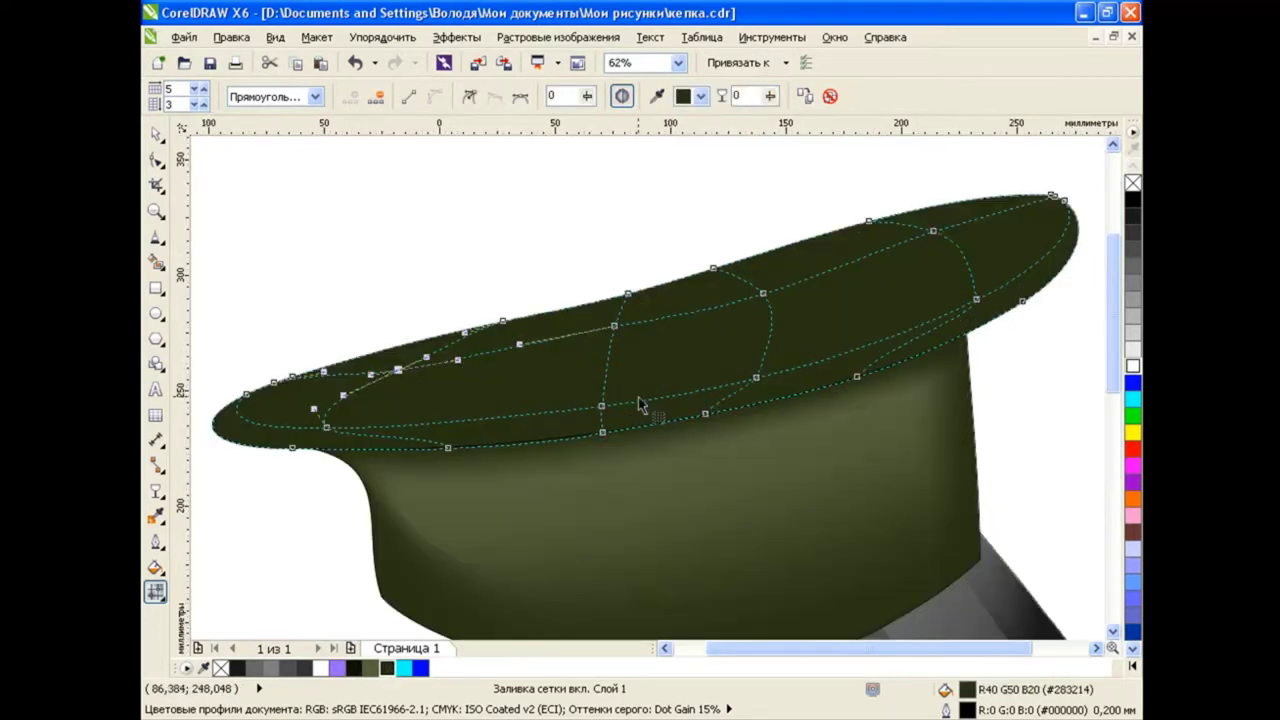
left_click(447, 449)
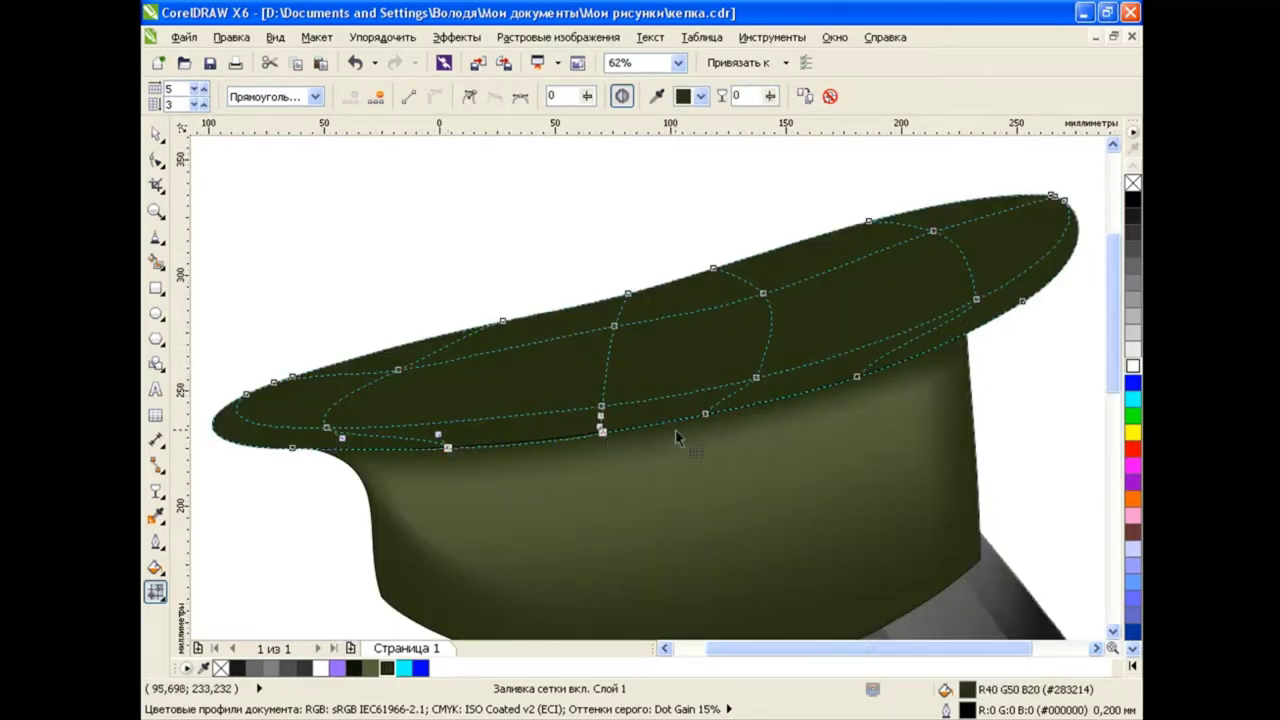
left_click(857, 380)
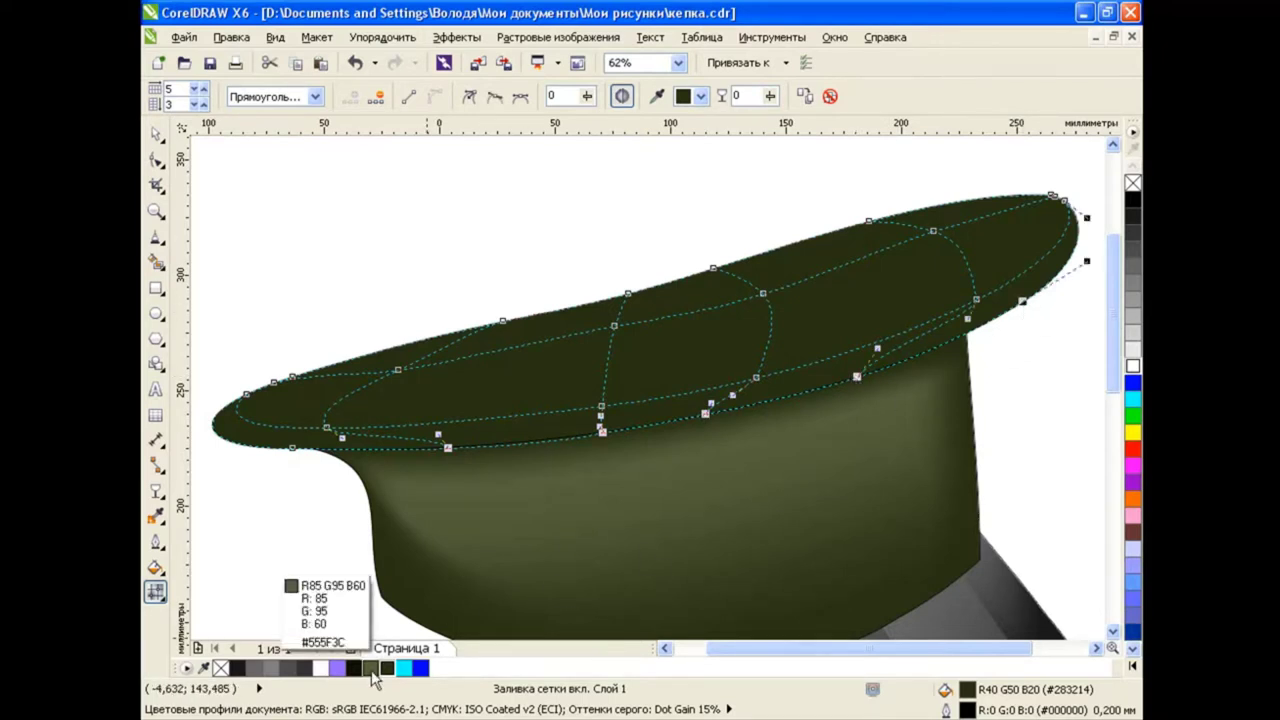
left_click(372, 678)
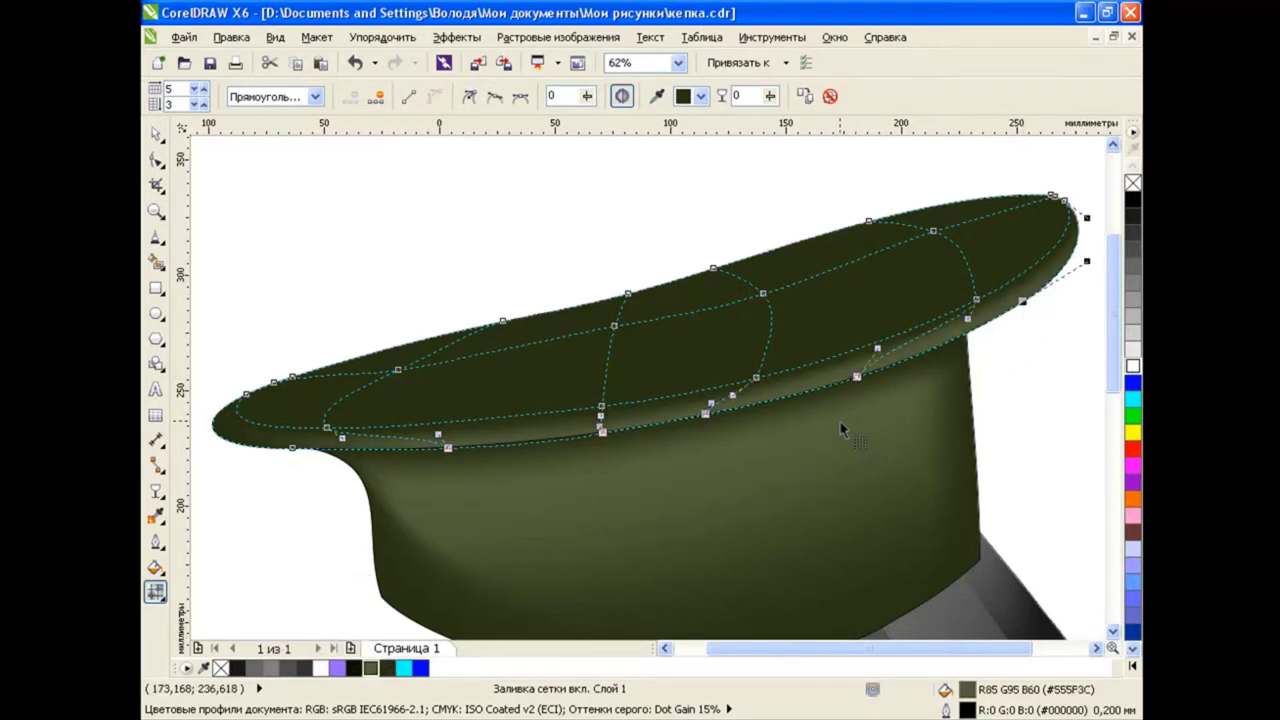
key("space")
left_click(284, 521)
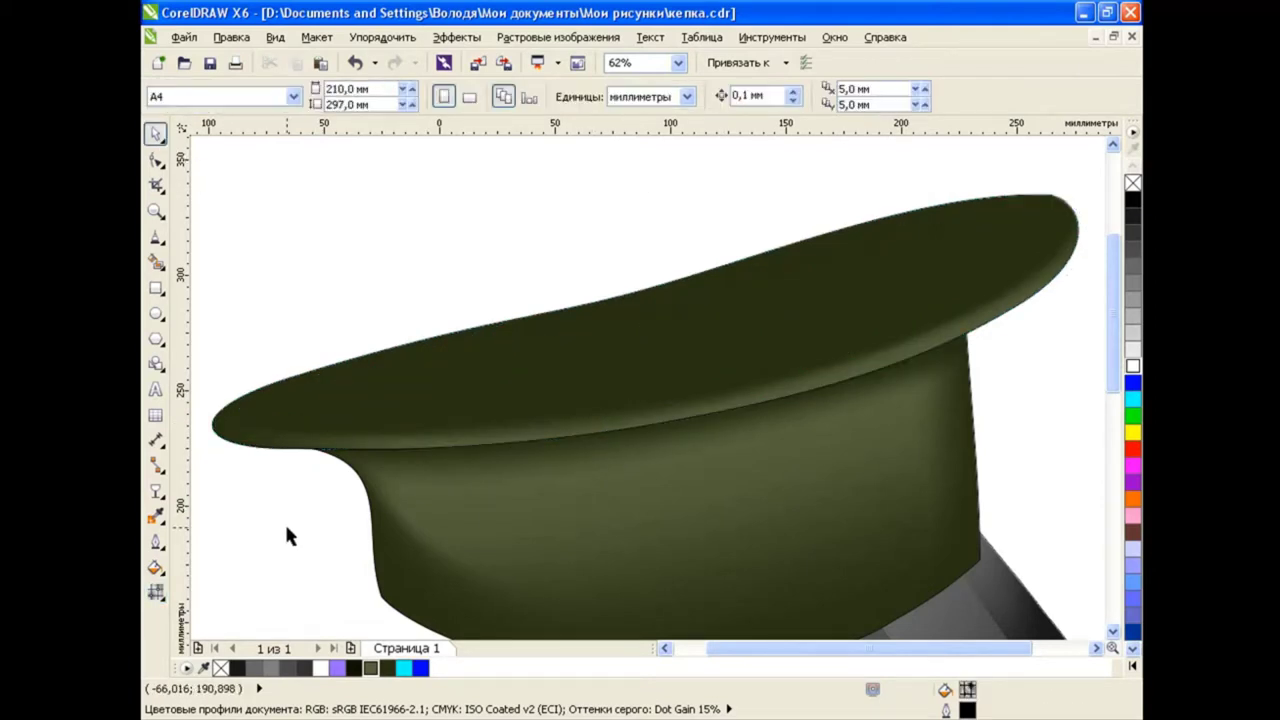
Colour three crown-top mesh nodes lighter olive and preview the shading.
key("Tab")
left_click(155, 591)
left_click(291, 449)
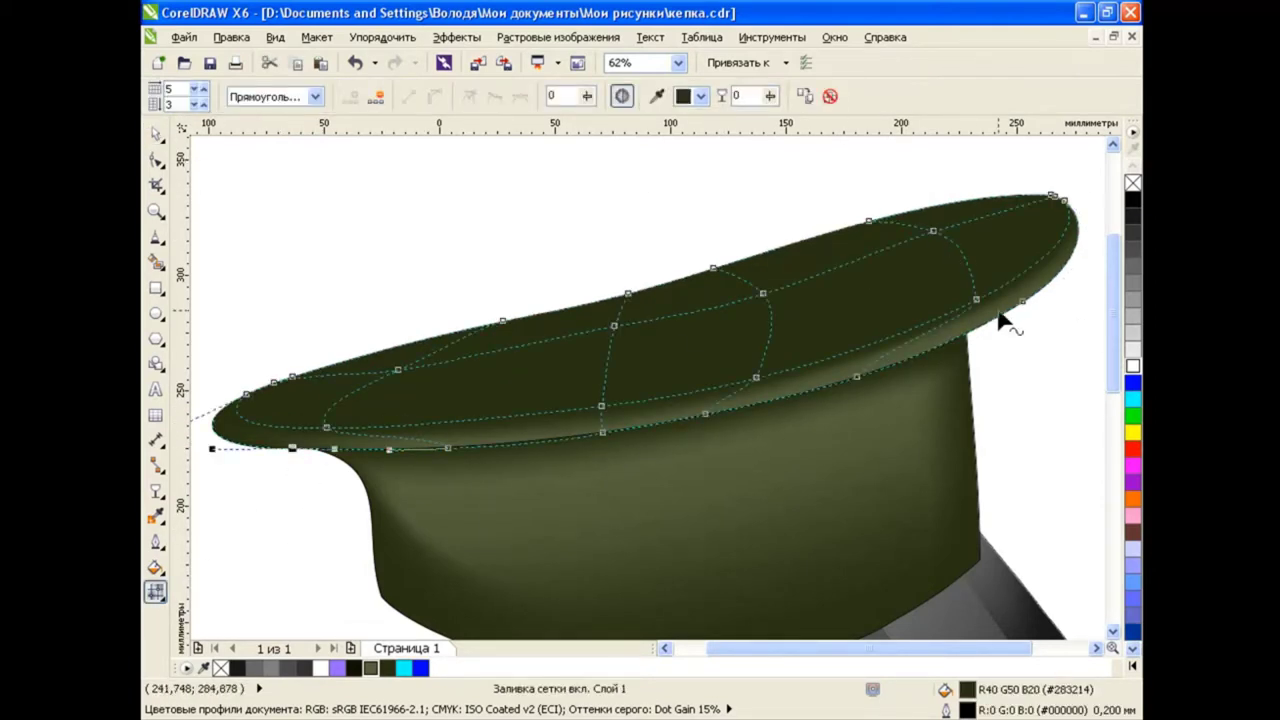
left_click(1022, 302, "shift")
left_click(335, 538)
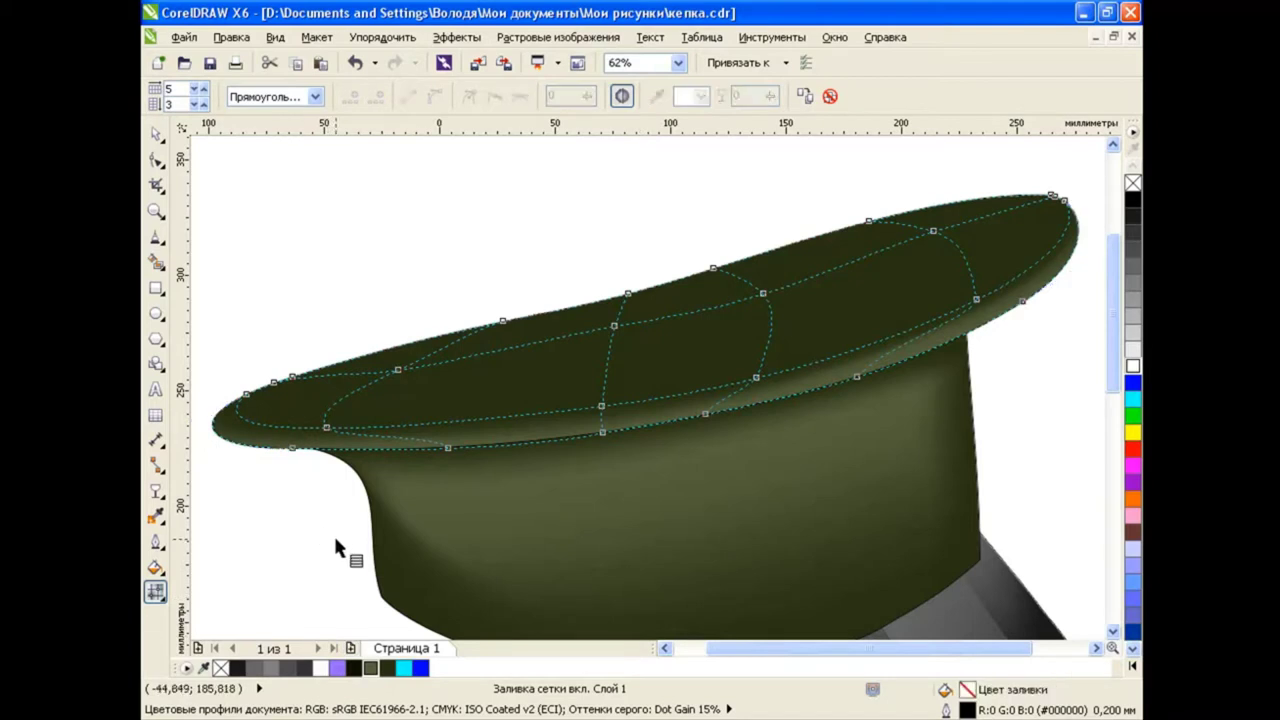
left_click(398, 370)
left_click(614, 325, "shift")
left_click(763, 293, "shift")
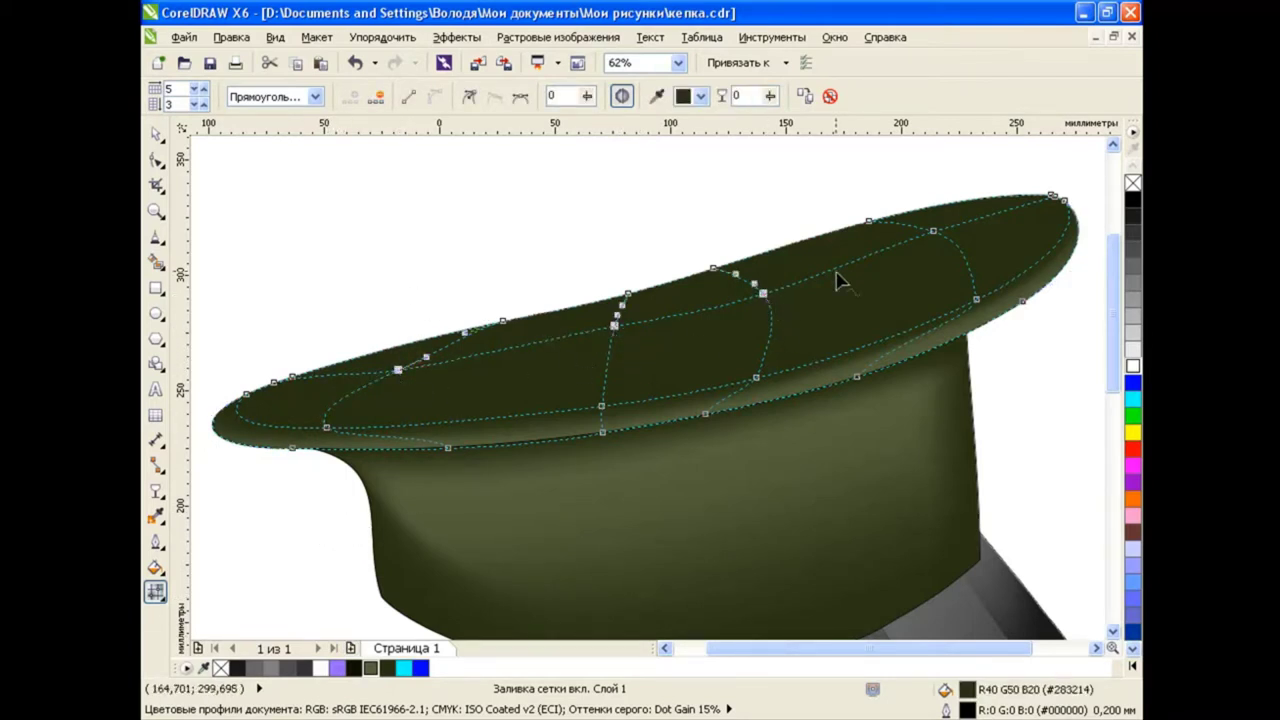
left_click(372, 670)
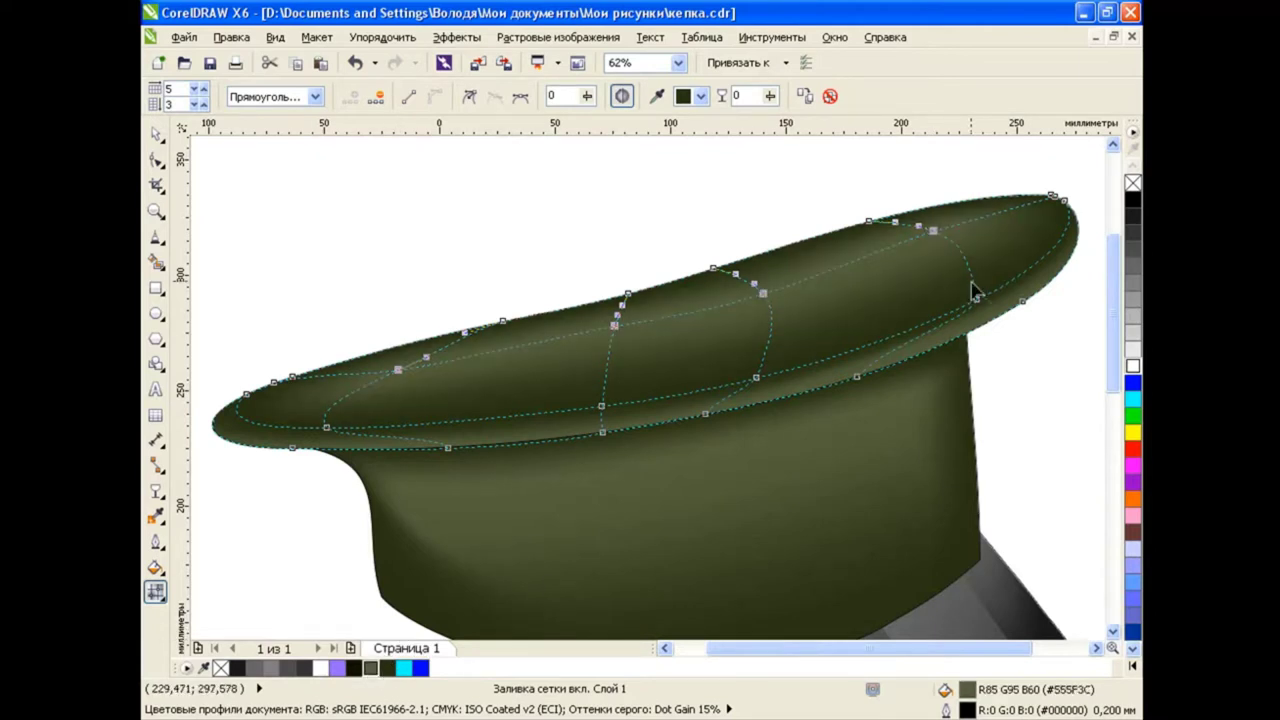
key("space")
left_click(323, 238)
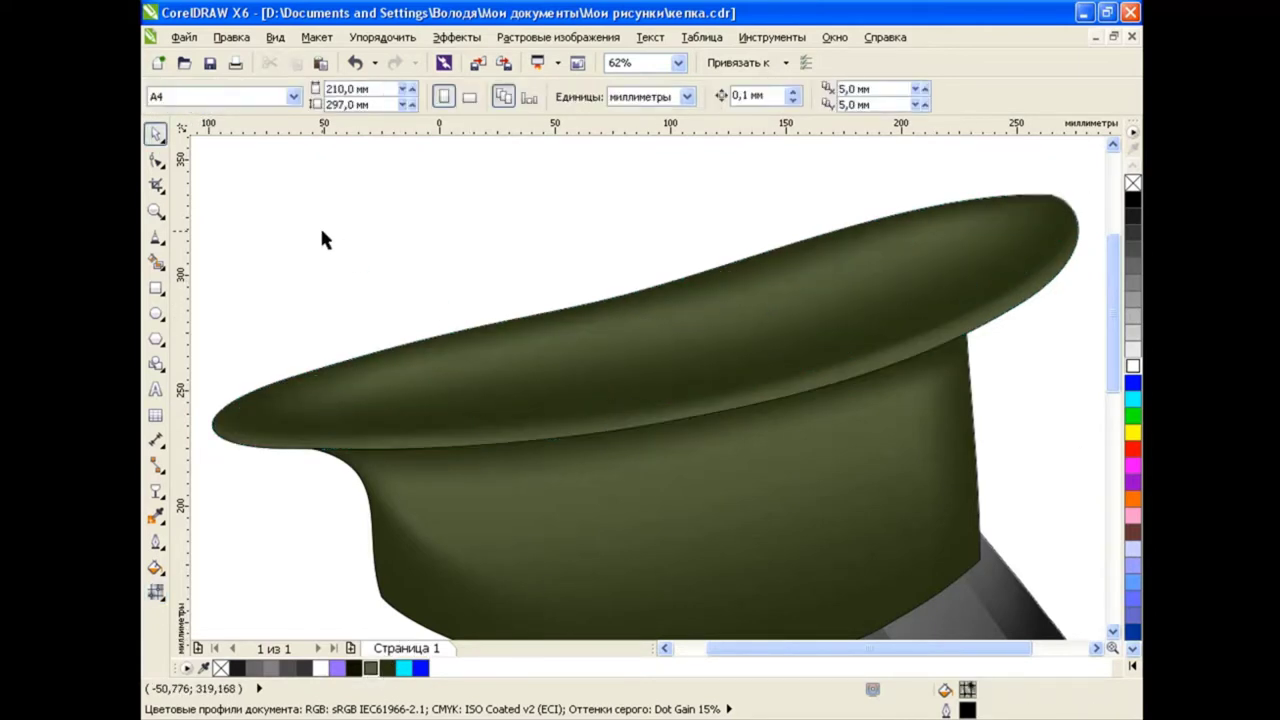
Drag handles of a crown-top node and a right rim node to round the crown's shading.
left_click(729, 405)
key("space")
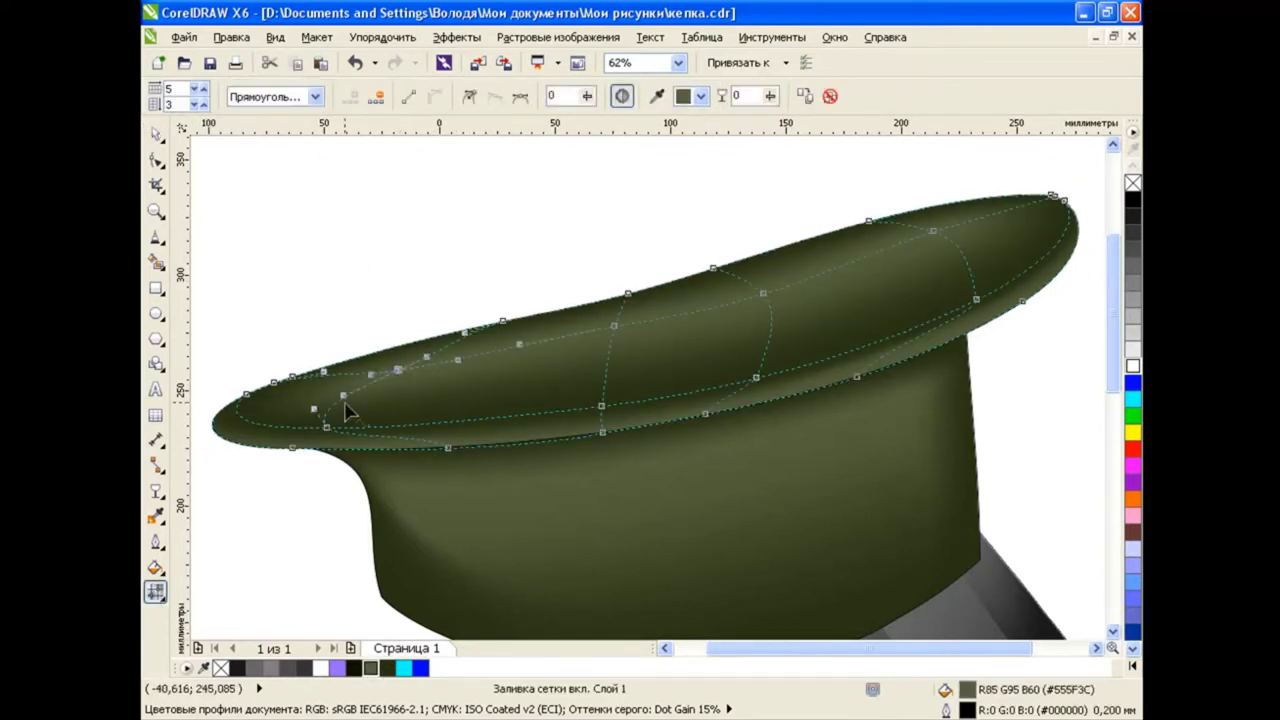
left_click(316, 422)
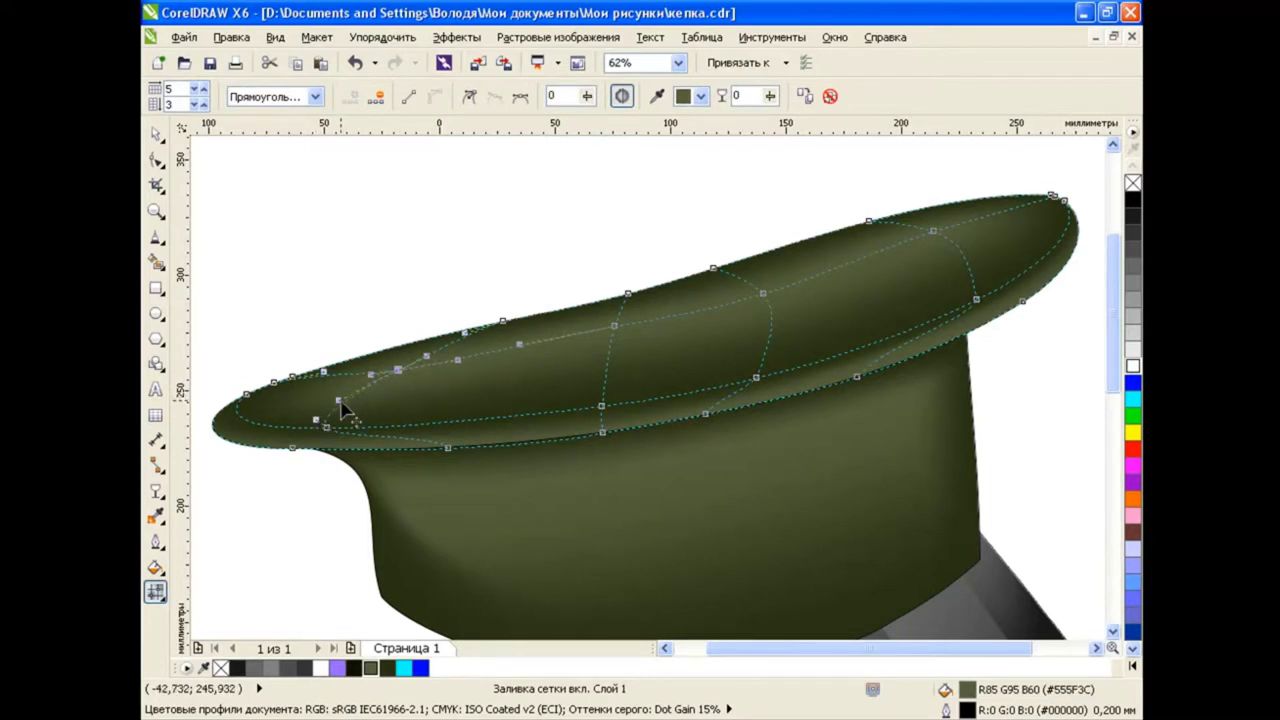
left_click(614, 326)
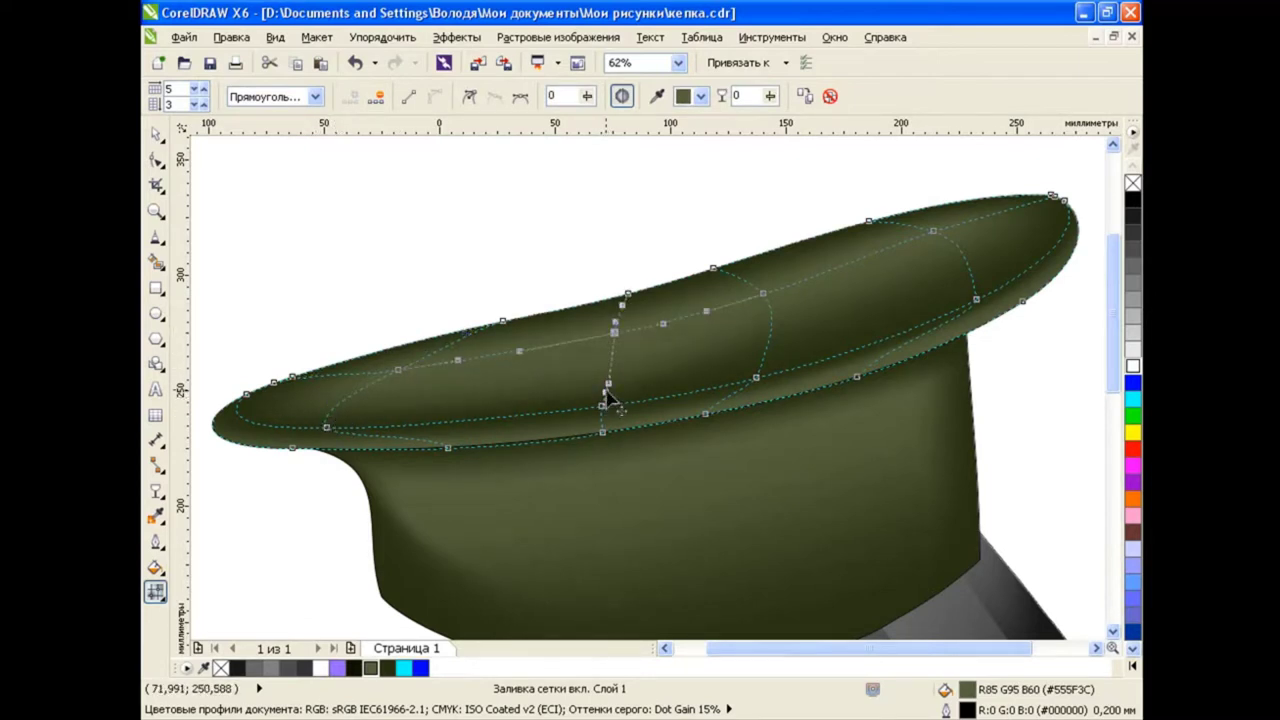
left_click(763, 293)
left_click_drag(766, 349, 805, 368)
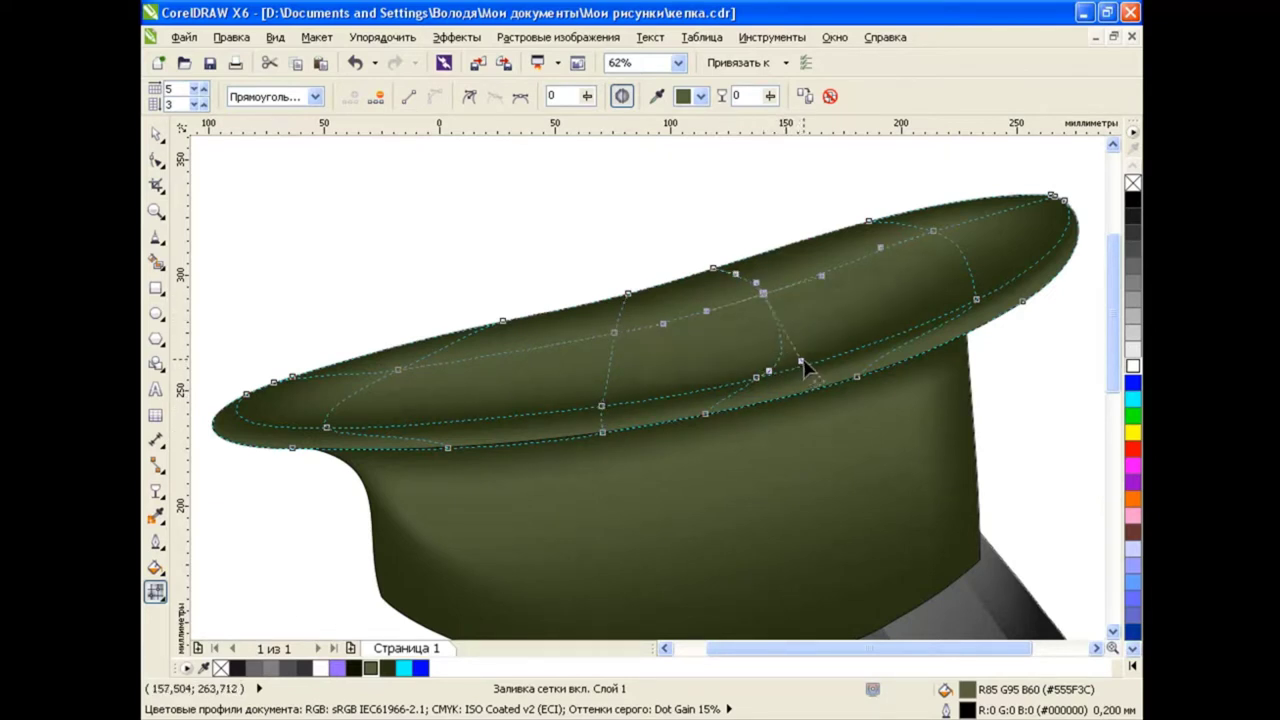
left_click(976, 299)
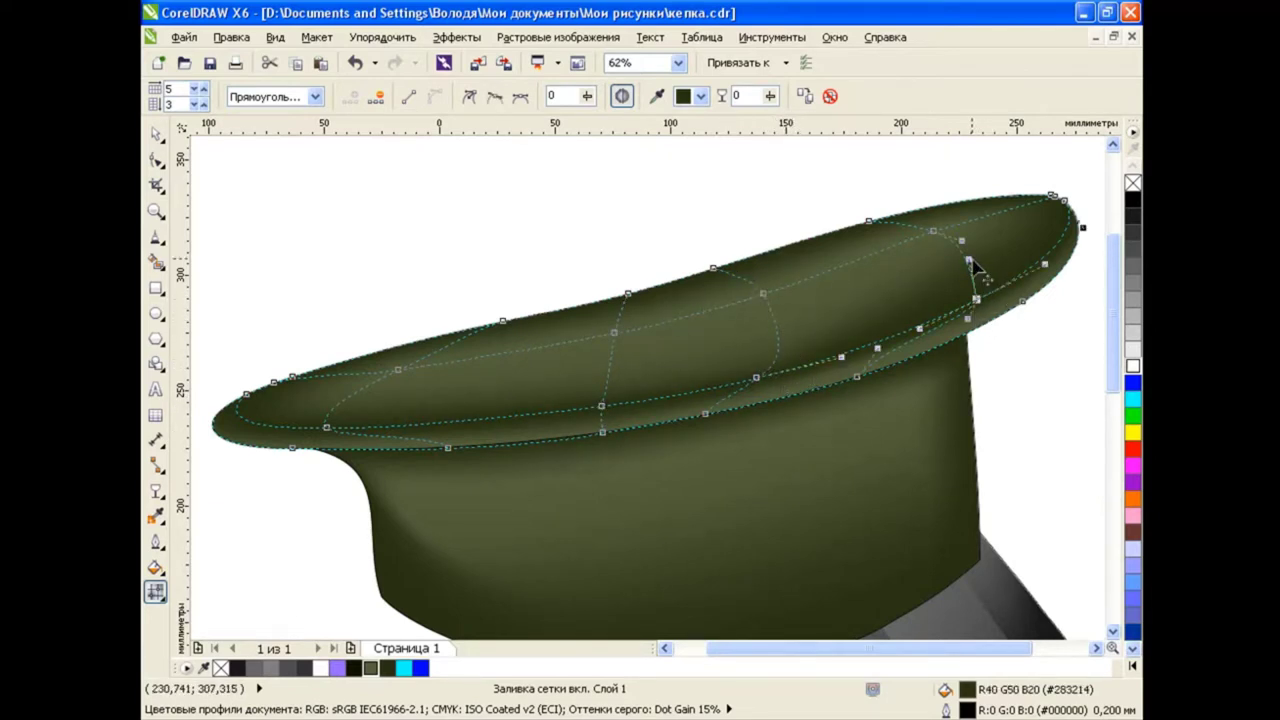
mouse_move(970, 280)
left_mouse_down()
mouse_move(968, 247)
mouse_move(1018, 285)
mouse_move(1043, 254)
mouse_move(1027, 280)
left_mouse_up()
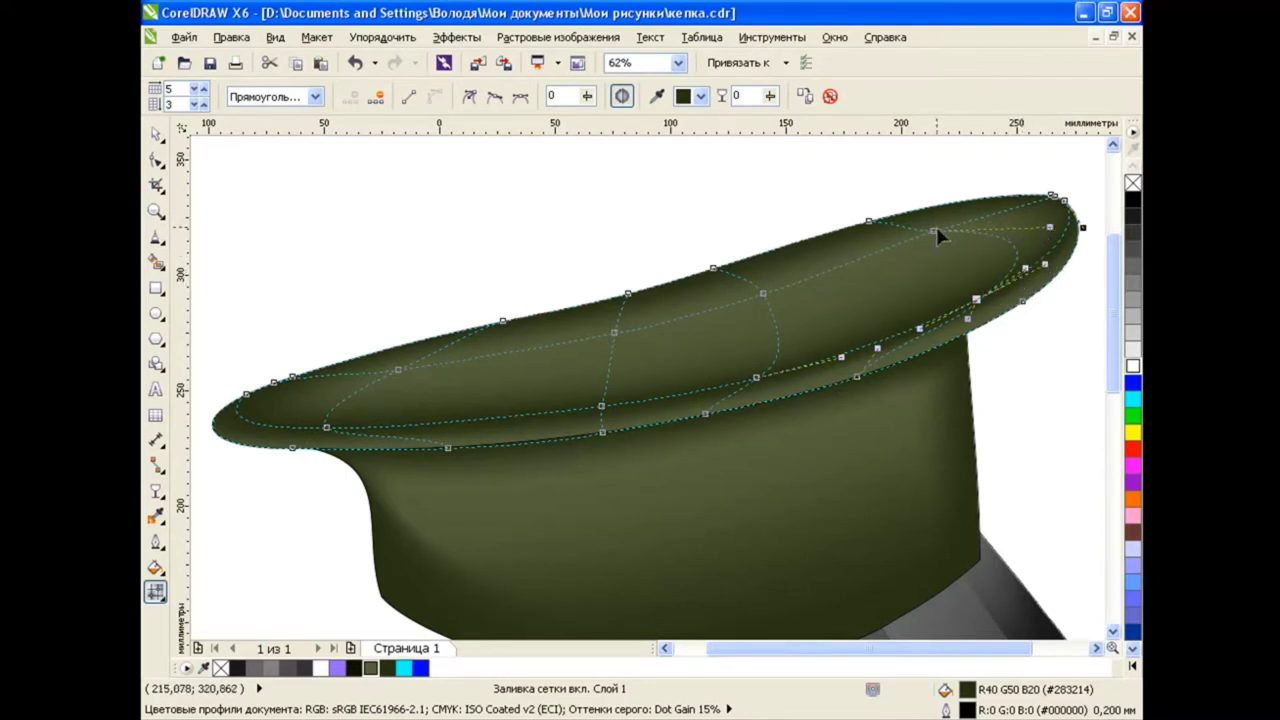
key("space")
left_click(423, 268)
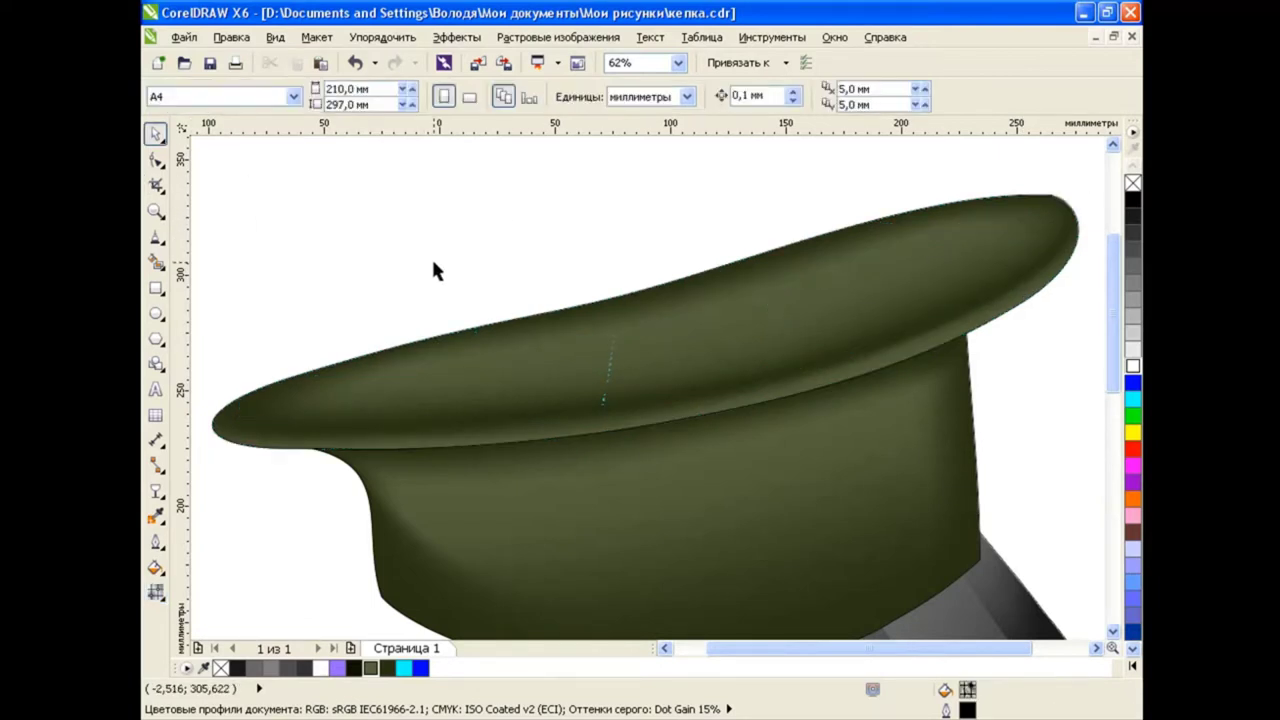
Drag the mesh curves at the cap's left brim tip leftward to smooth the olive shading.
left_click(543, 346)
left_click(155, 592)
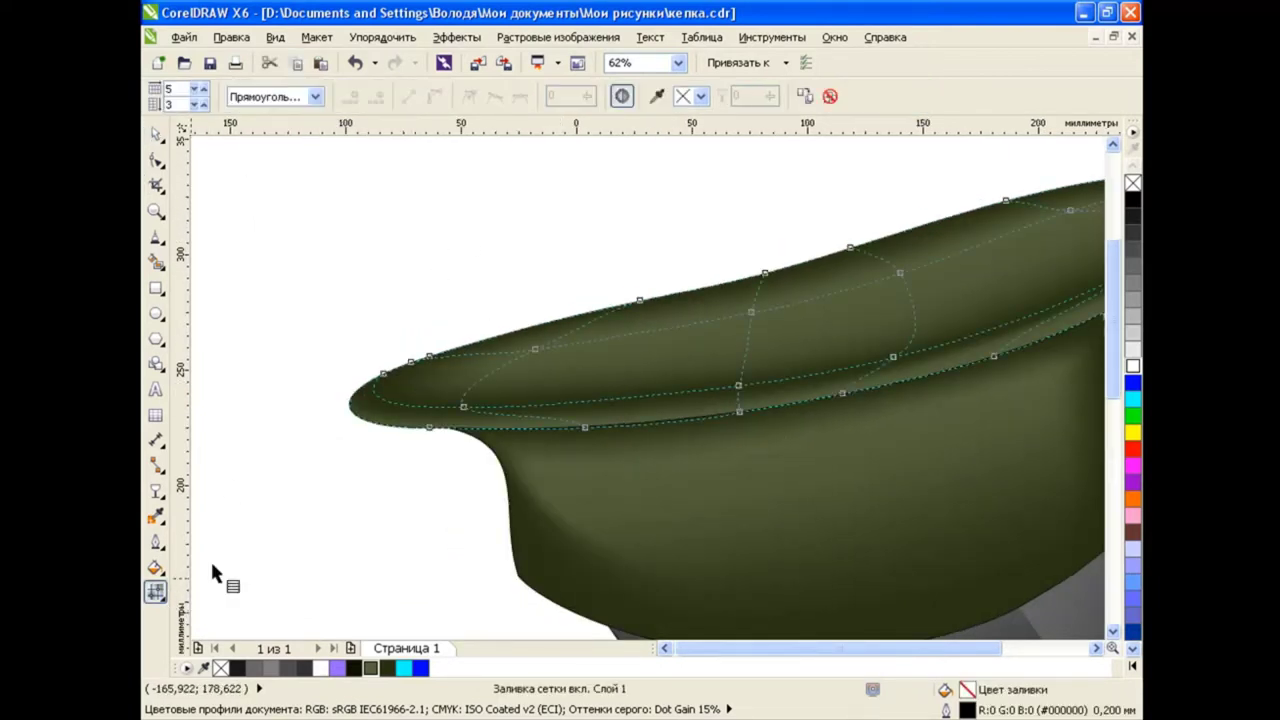
left_click(463, 408)
left_click_drag(428, 400, 386, 395)
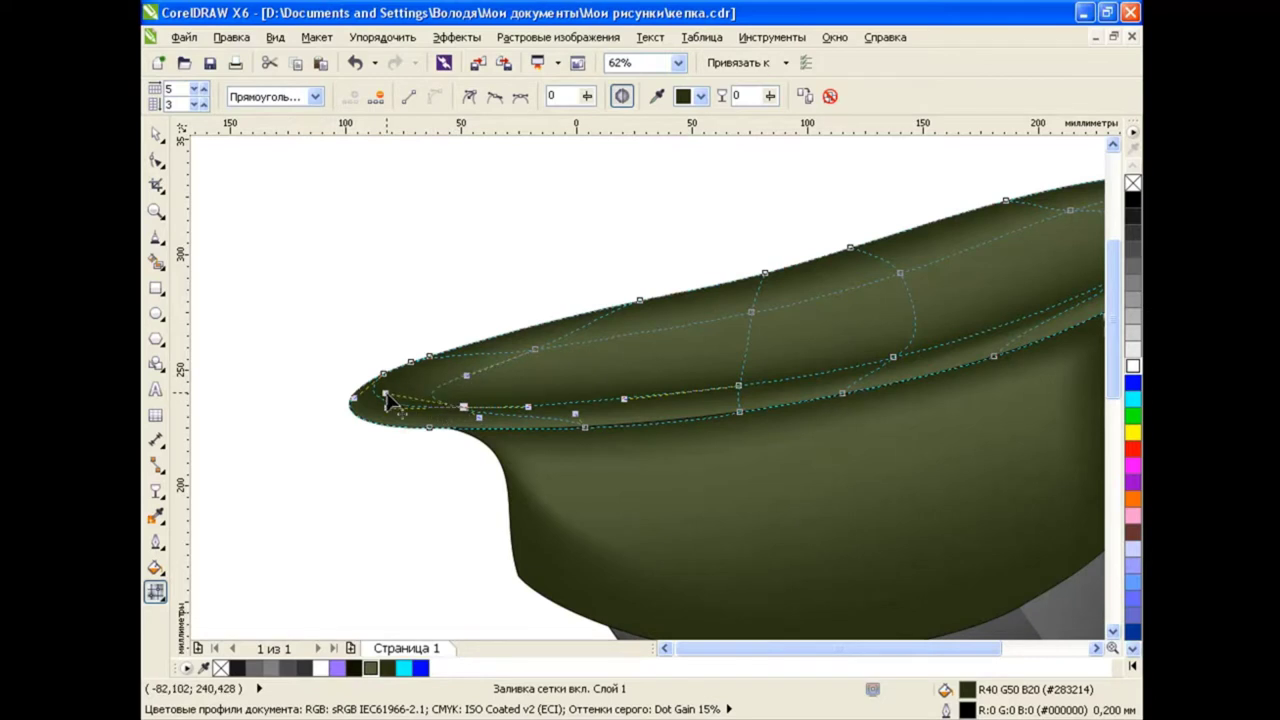
scroll(460, 409, "up", 2)
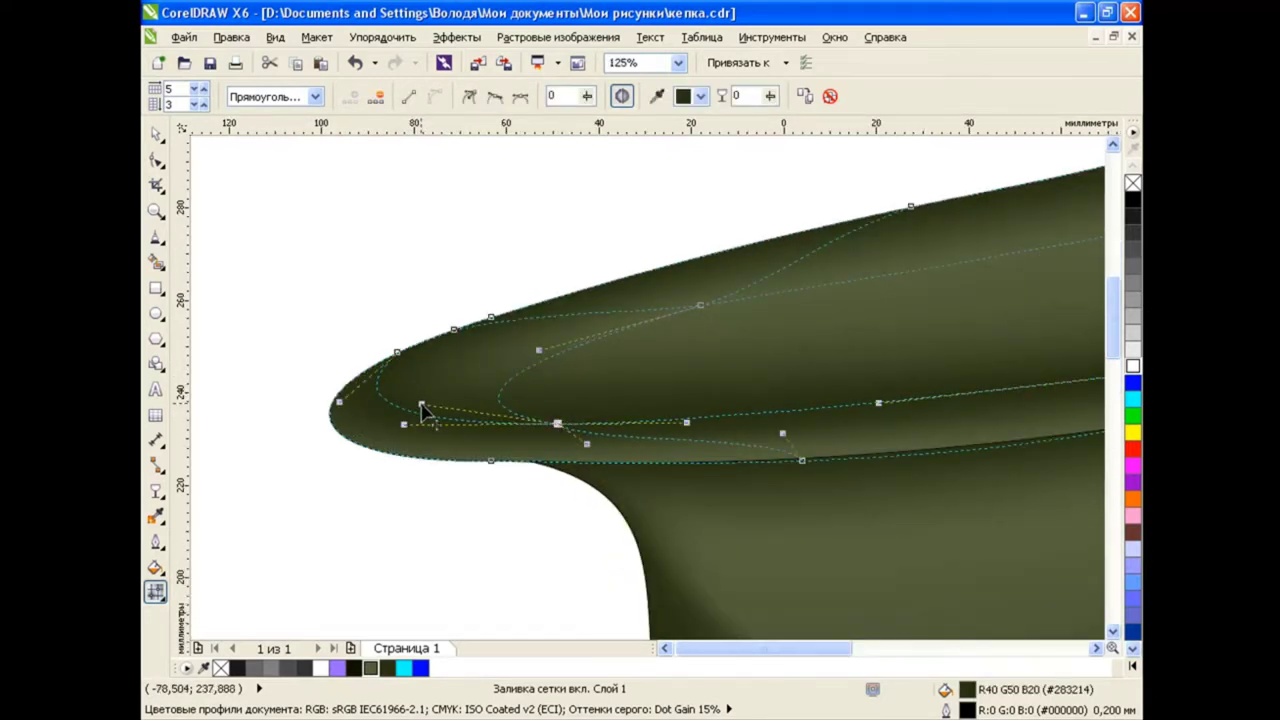
left_click_drag(420, 414, 350, 434)
left_click_drag(539, 351, 437, 369)
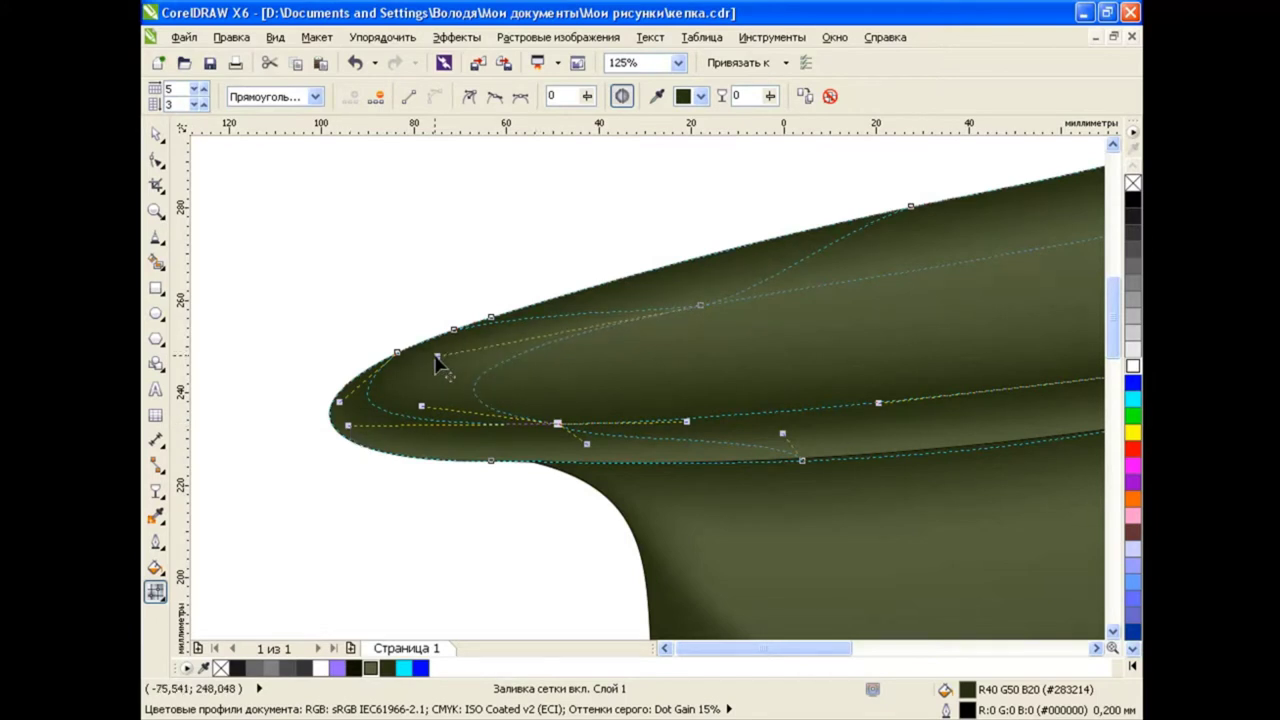
scroll(585, 432, "down", 2)
key("space")
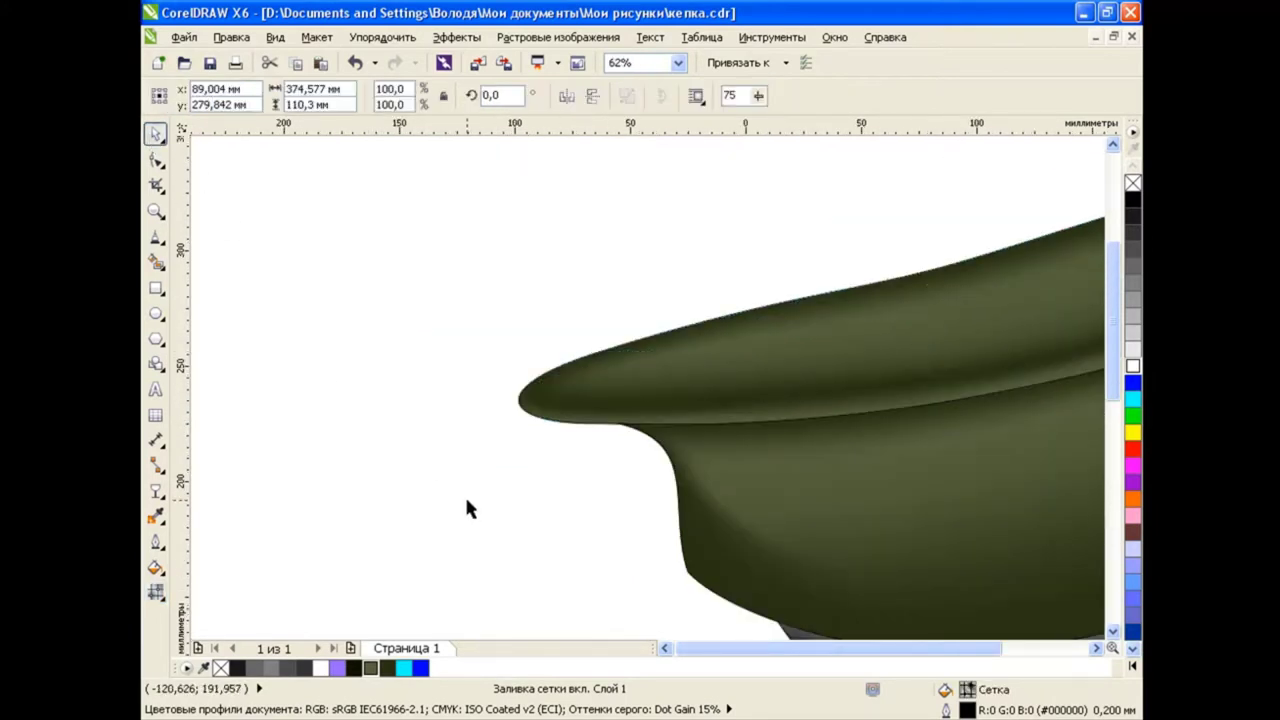
key("Escape")
left_click_drag(851, 657, 873, 657)
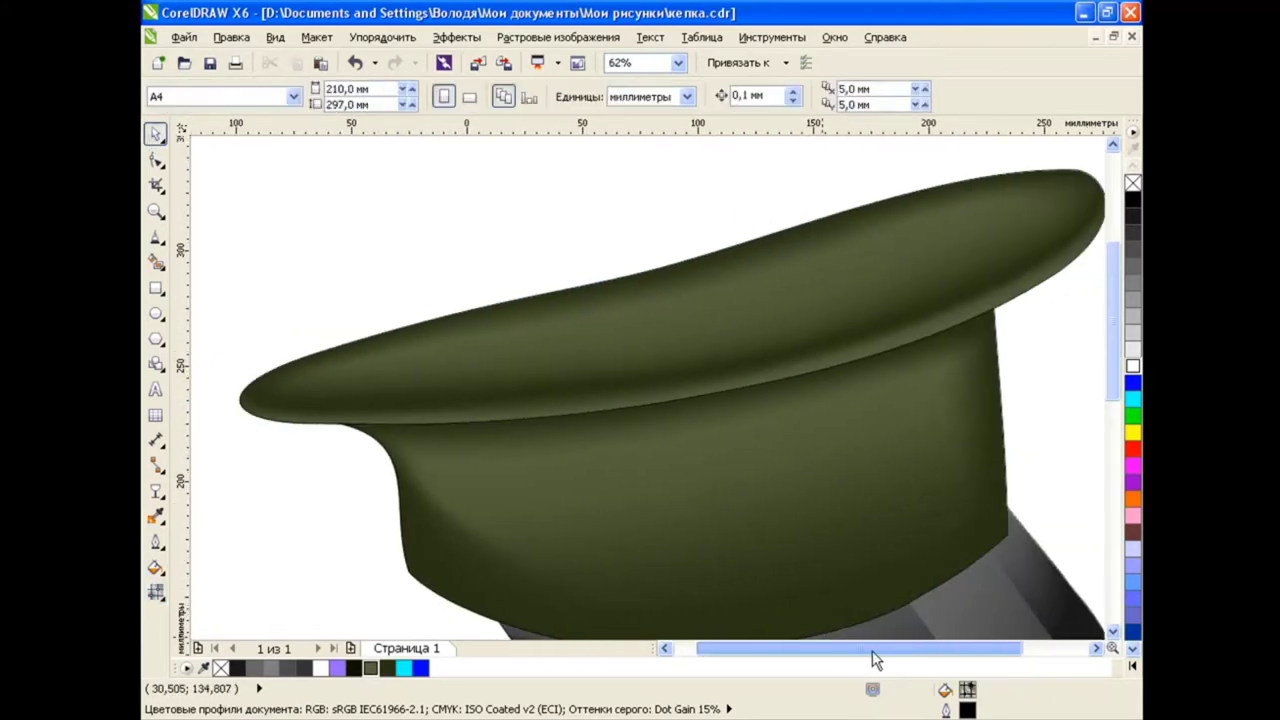
Add a mesh row across the crown and reshape the mesh curve near the cap's right tip.
left_click(653, 363)
left_click(155, 591)
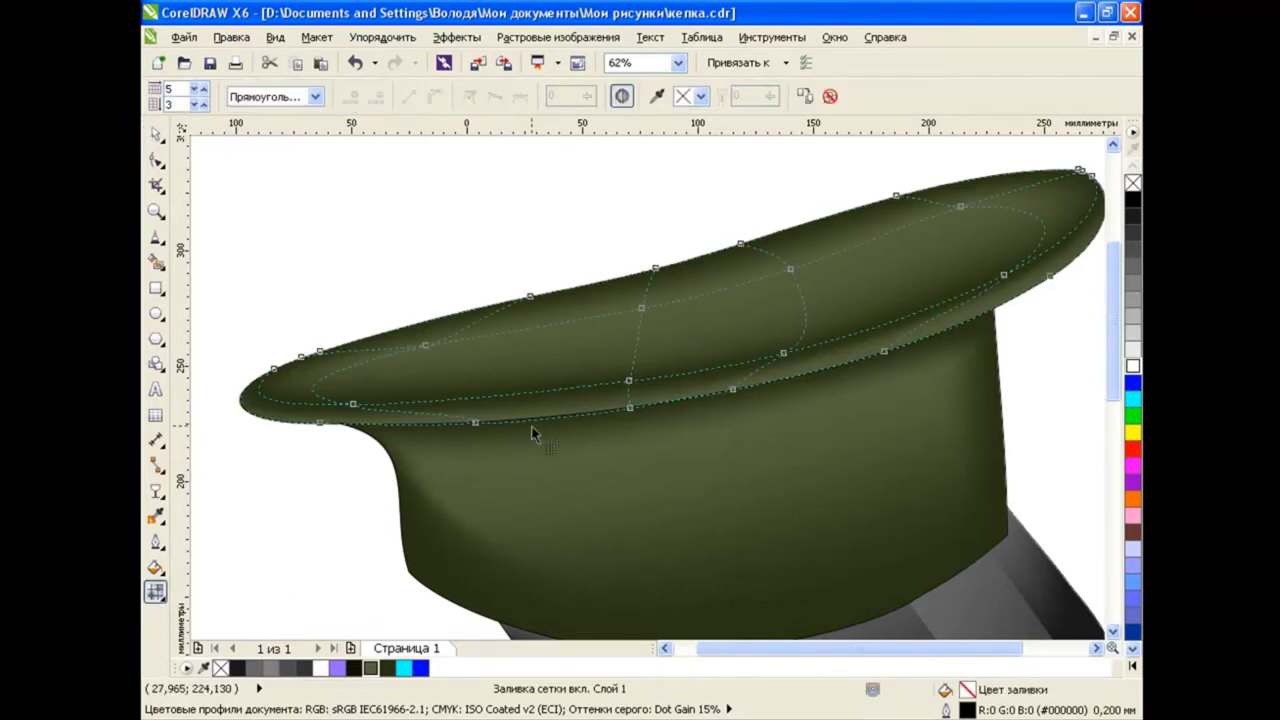
double_click(635, 378)
left_click(312, 392)
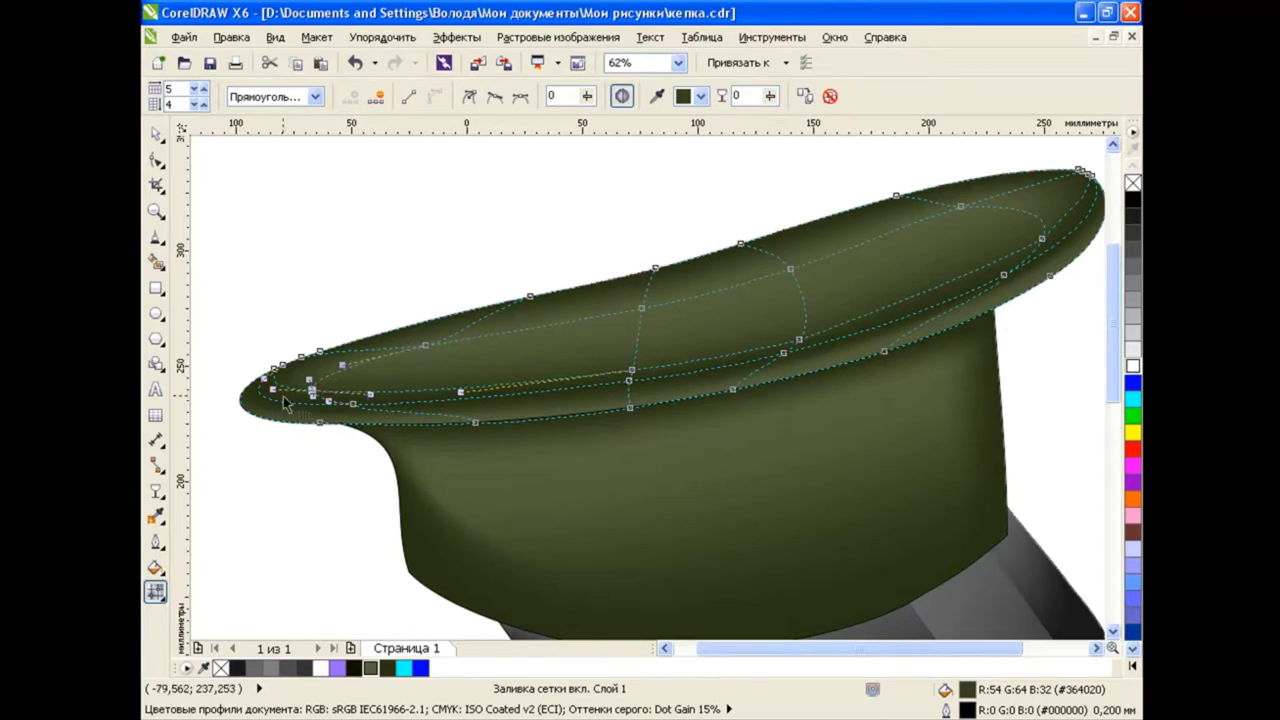
scroll(314, 394, "up", 2)
left_click_drag(814, 650, 962, 650)
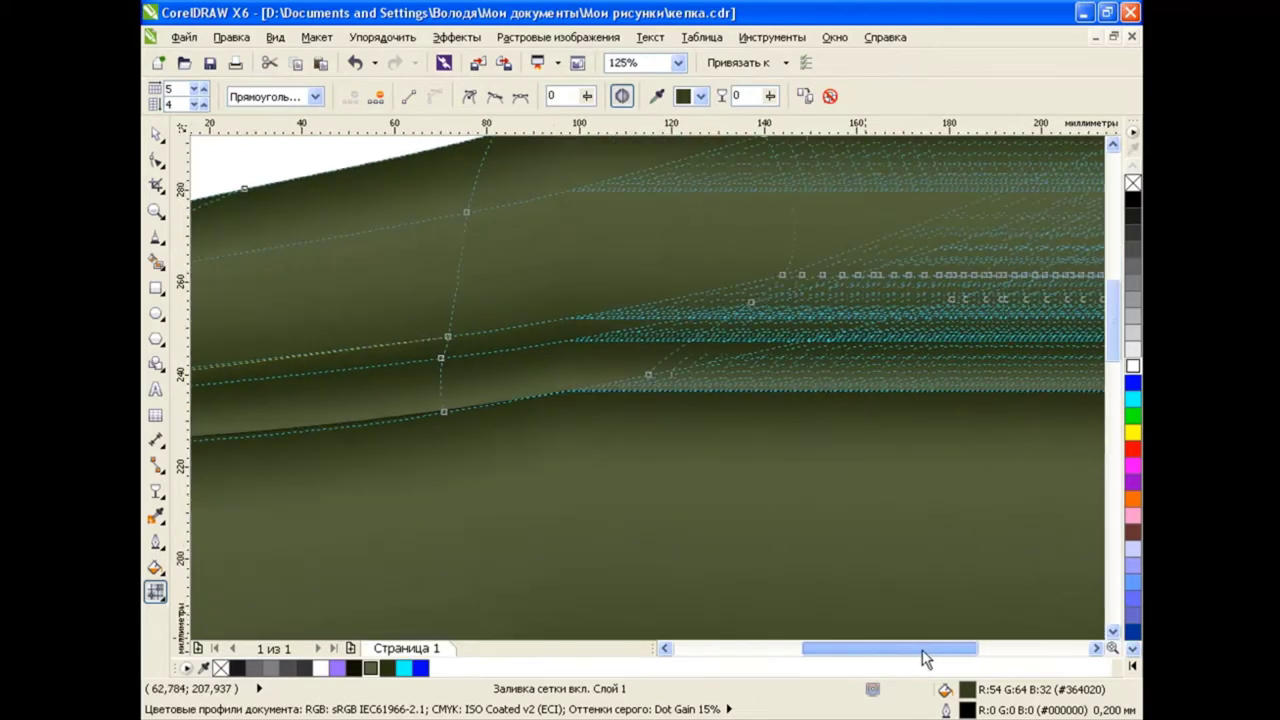
left_click_drag(1117, 365, 1117, 330)
left_click(1058, 277)
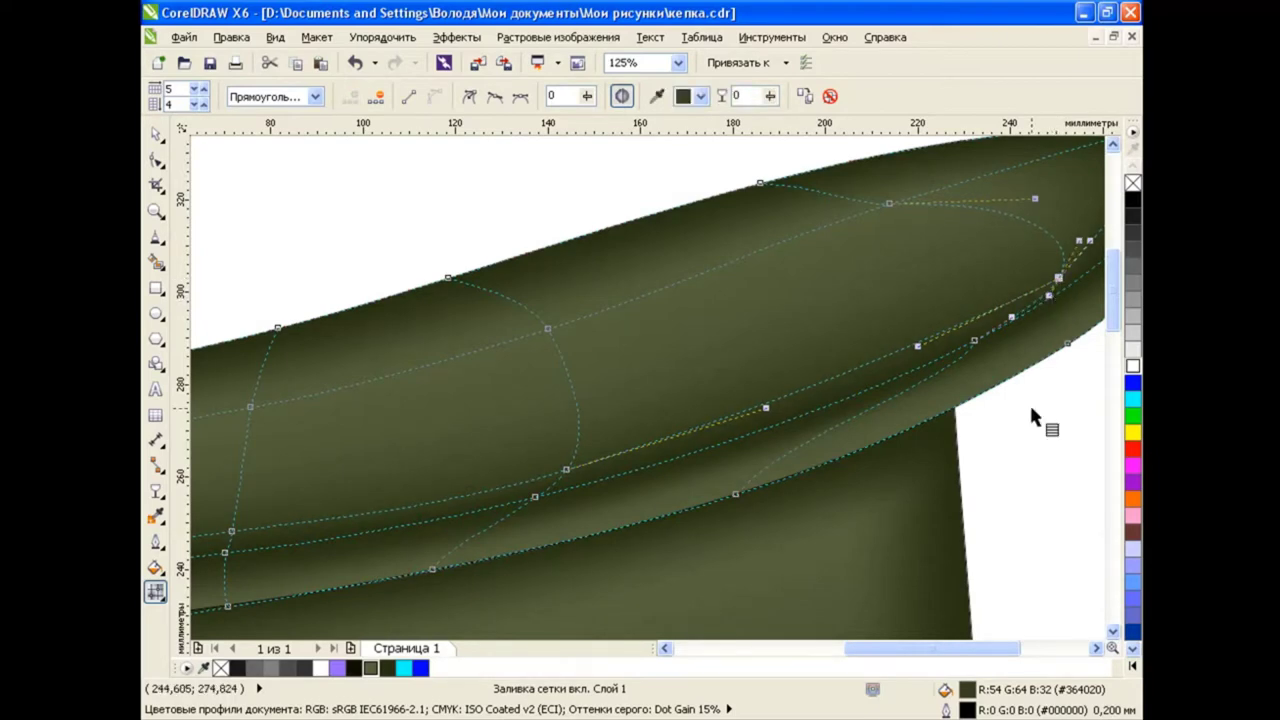
left_click_drag(996, 648, 1036, 648)
left_click_drag(883, 240, 916, 218)
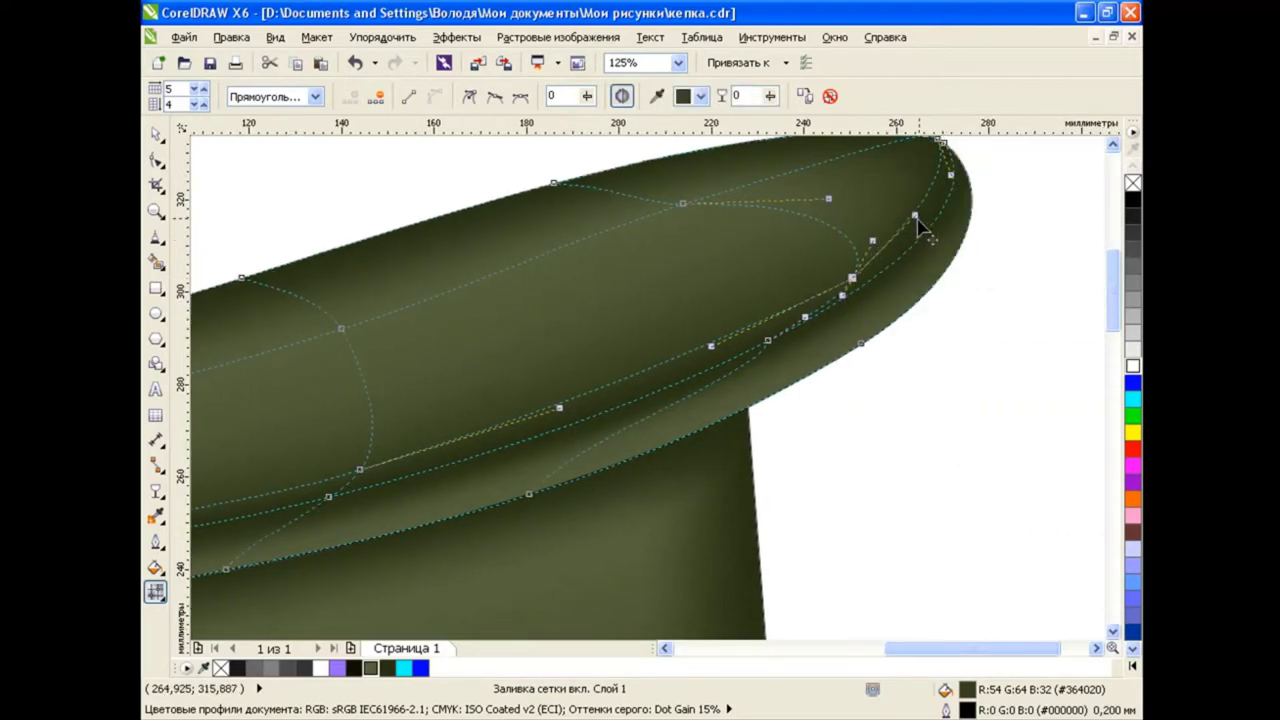
mouse_move(915, 648)
left_mouse_down()
mouse_move(880, 655)
mouse_move(733, 603)
left_mouse_up()
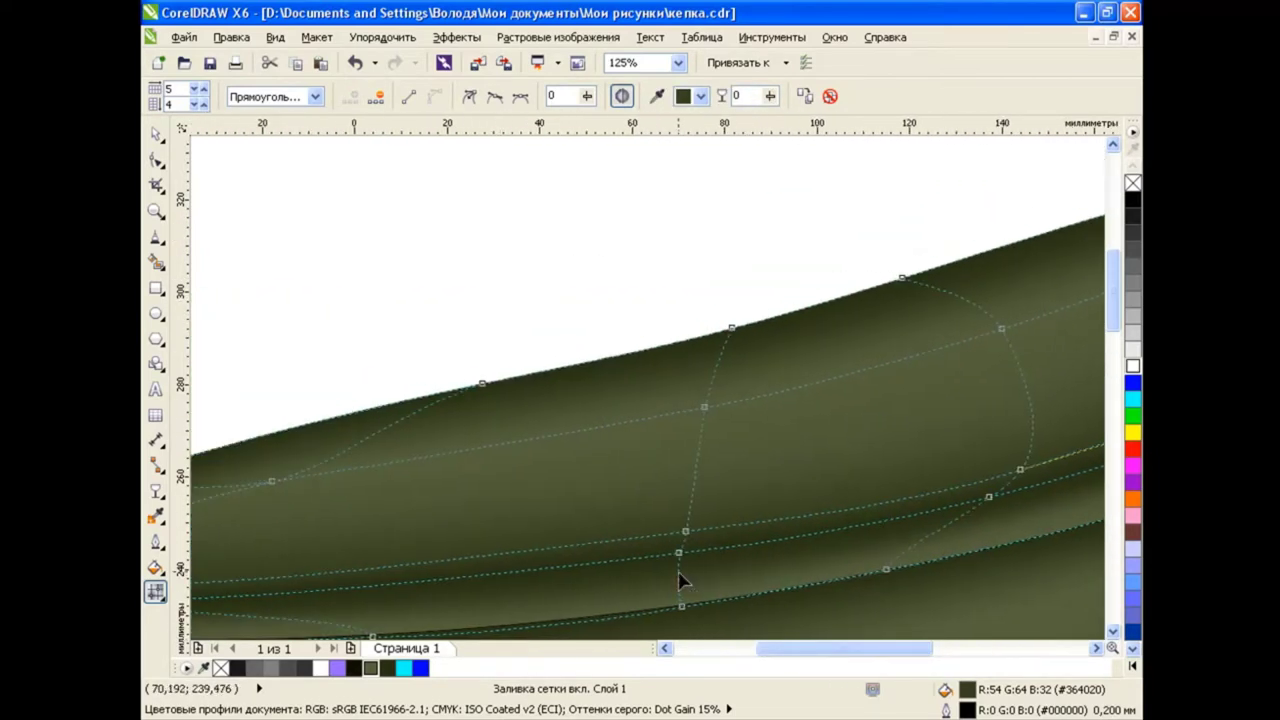
scroll(748, 554, "down", 1)
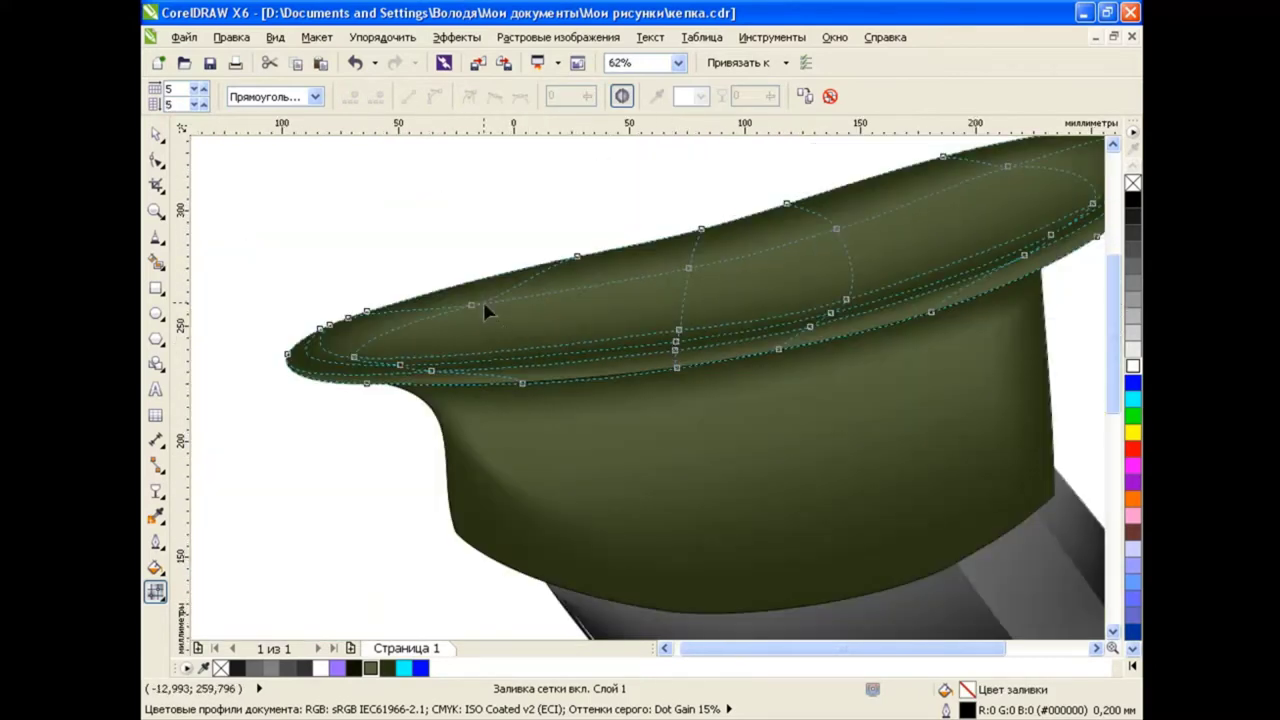
scroll(427, 388, "up", 1)
Pull the brim-tip mesh node down and left, then finish the mesh edit and zoom out.
left_click(357, 373)
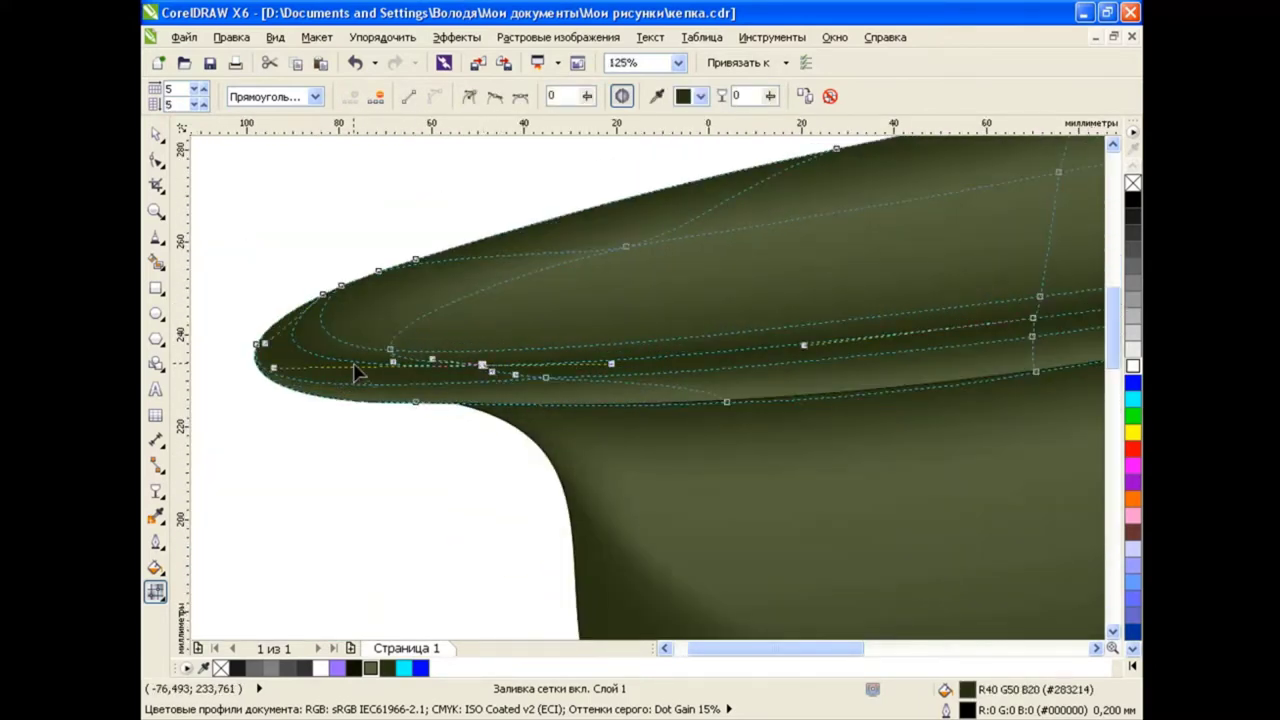
left_click_drag(275, 372, 257, 390)
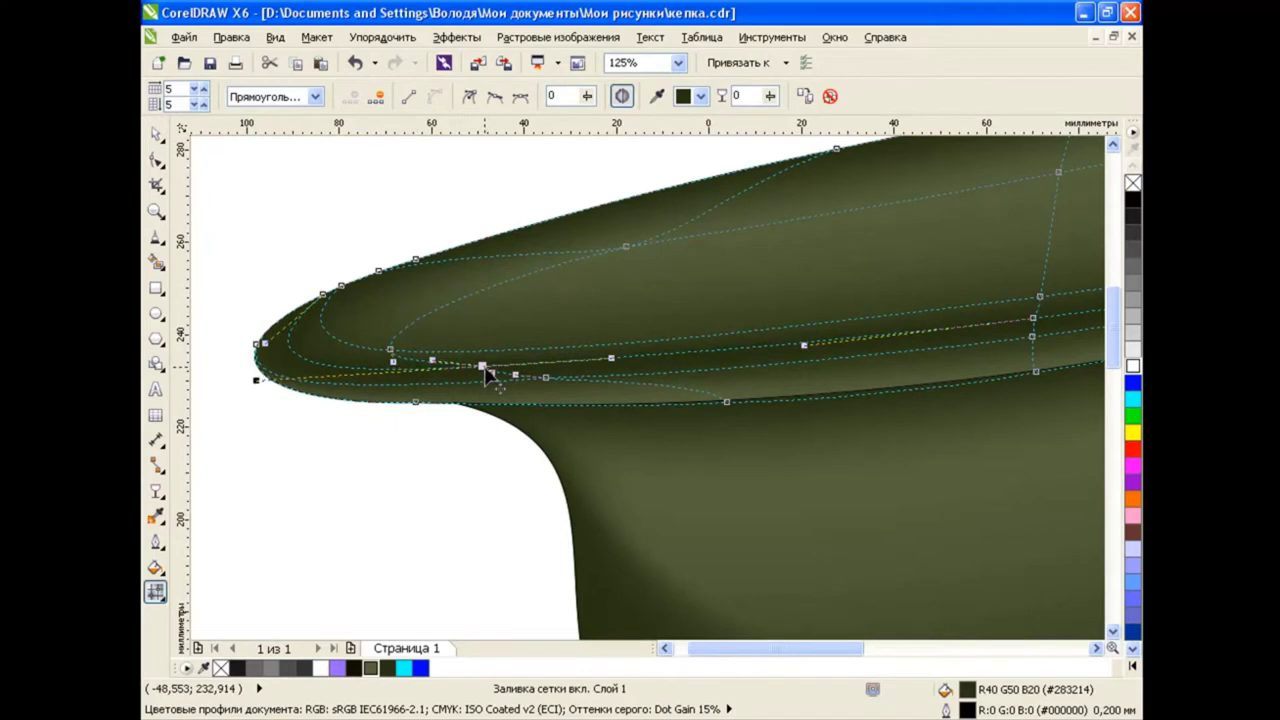
scroll(848, 417, "down", 1)
scroll(852, 450, "right", 3)
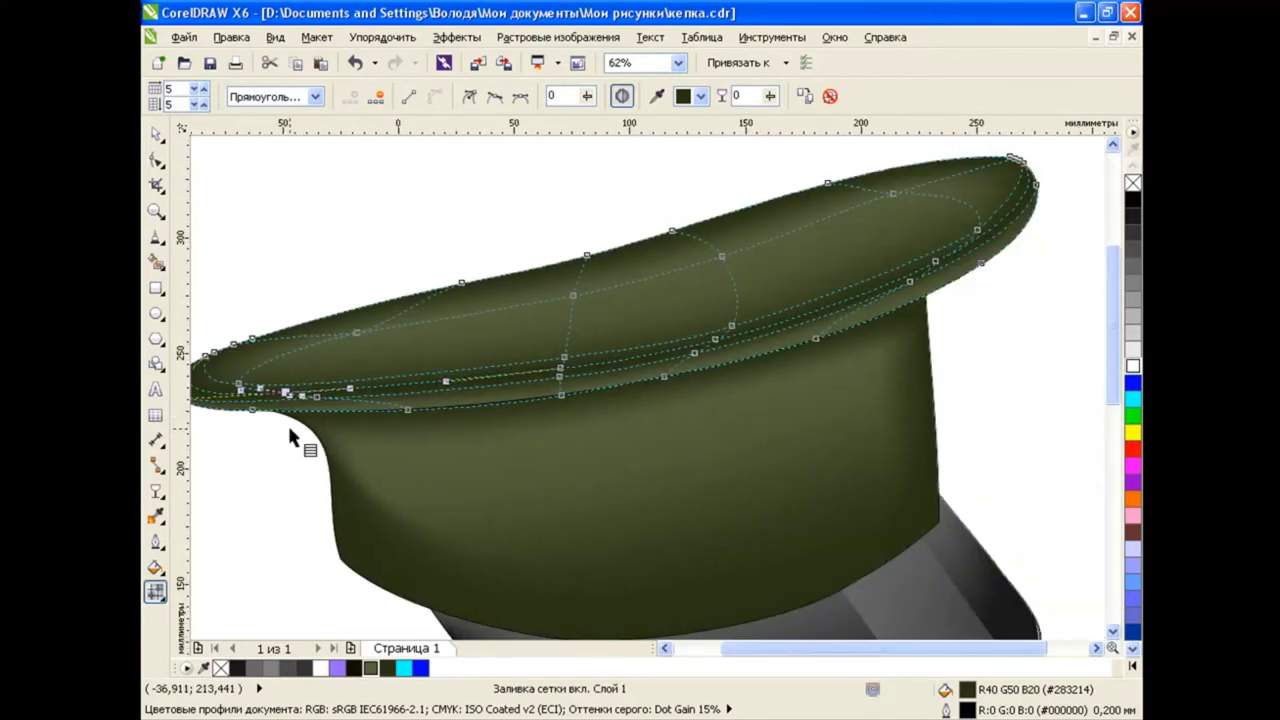
left_click(239, 386)
left_click(564, 357)
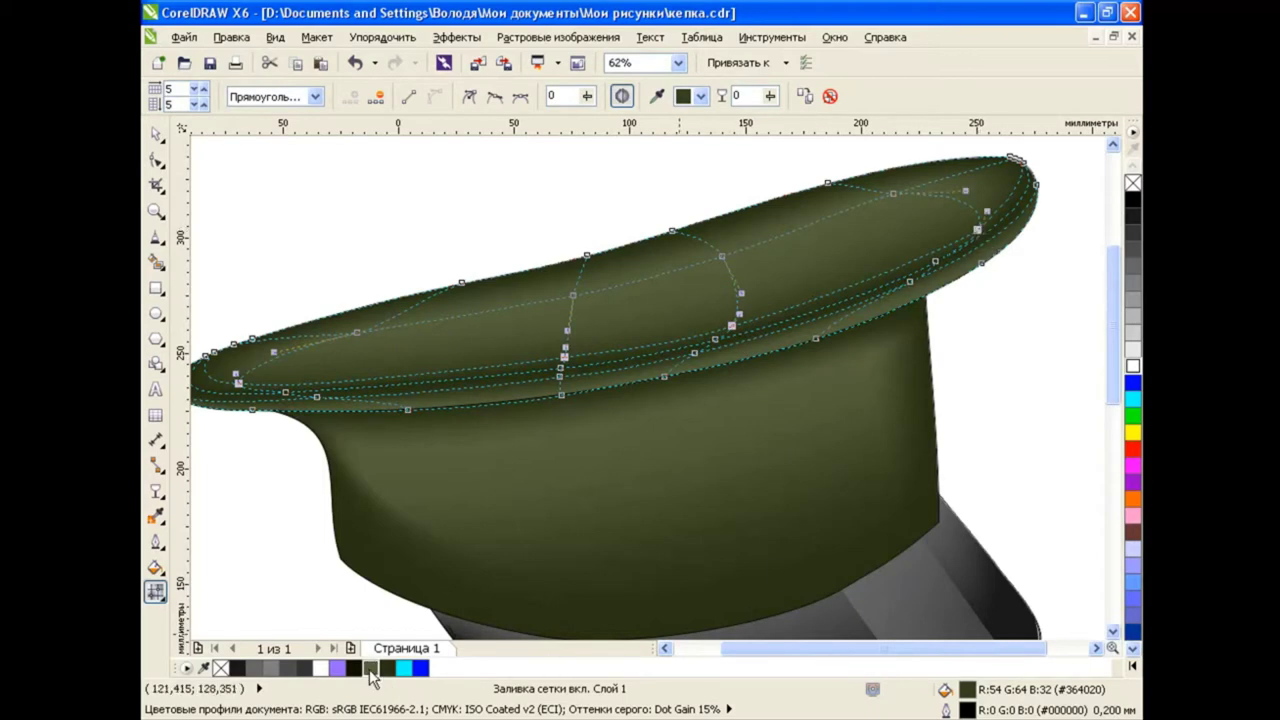
key("space")
key("Escape")
Color the brim's lower-edge mesh nodes deep olive #283214, then deselect the cap.
scroll(285, 470, "down", 1)
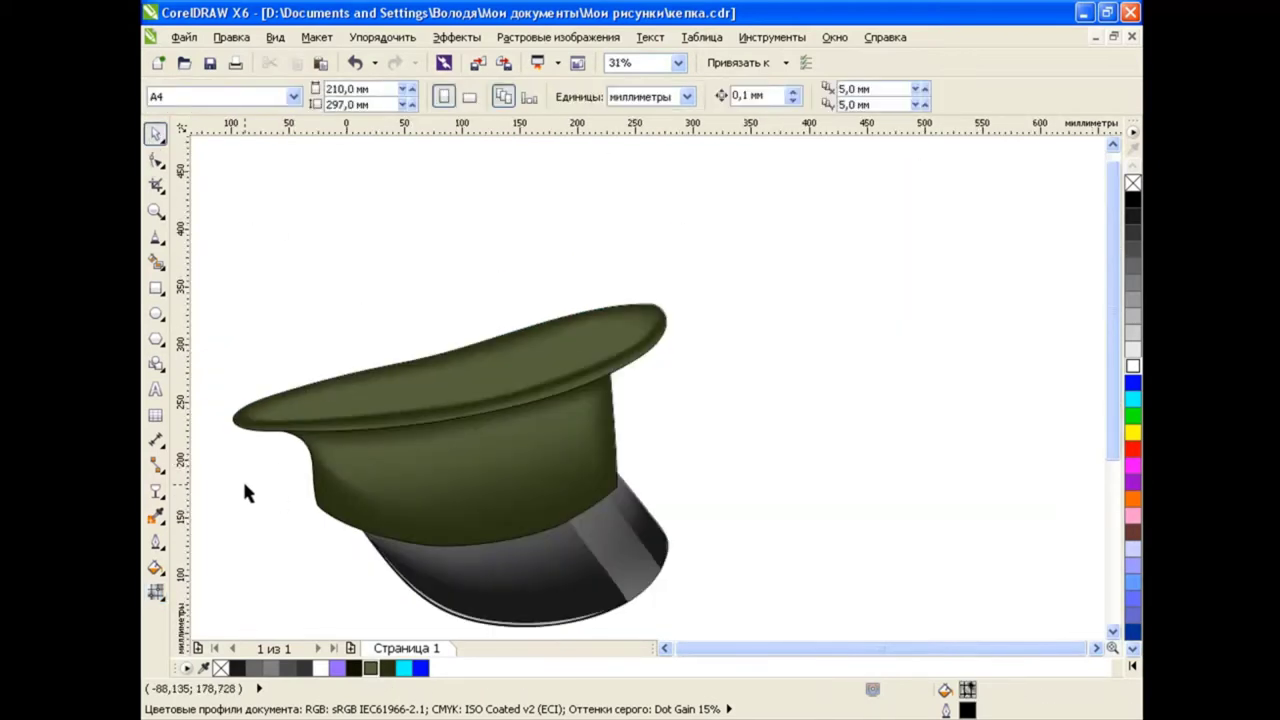
scroll(634, 477, "up", 2)
scroll(894, 443, "down", 2)
scroll(614, 380, "up", 1)
left_click(614, 380)
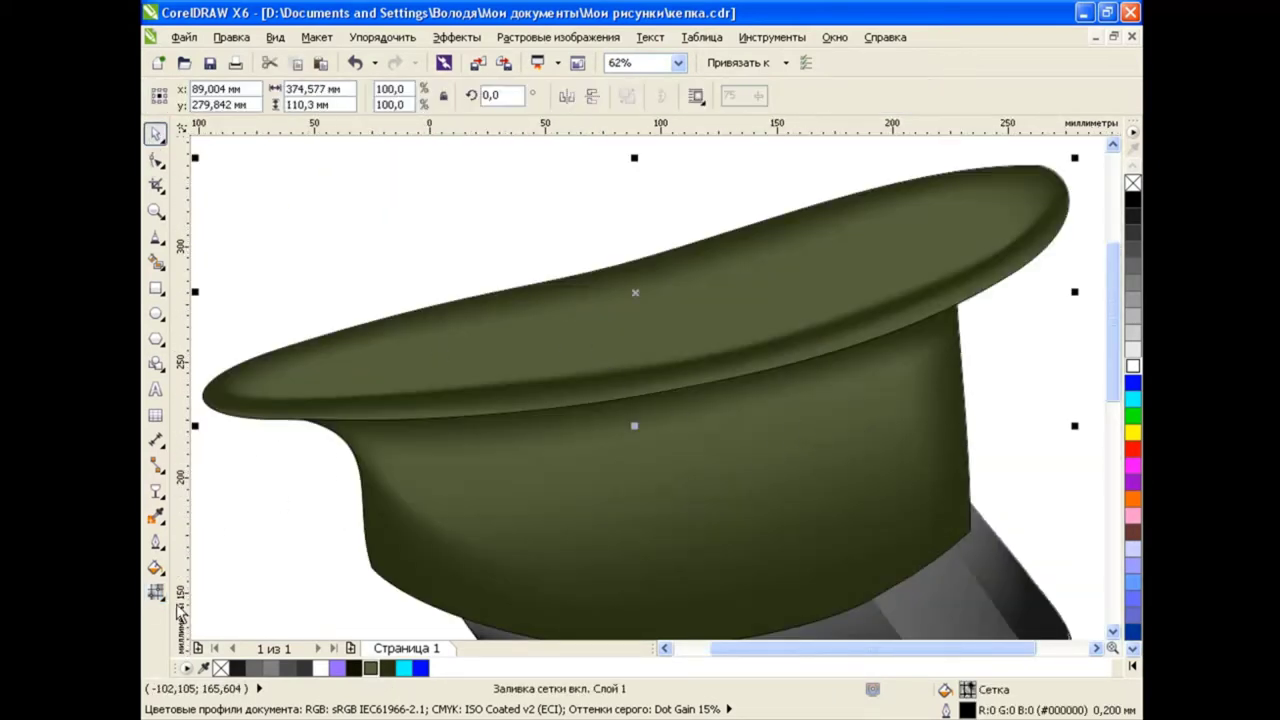
key("m")
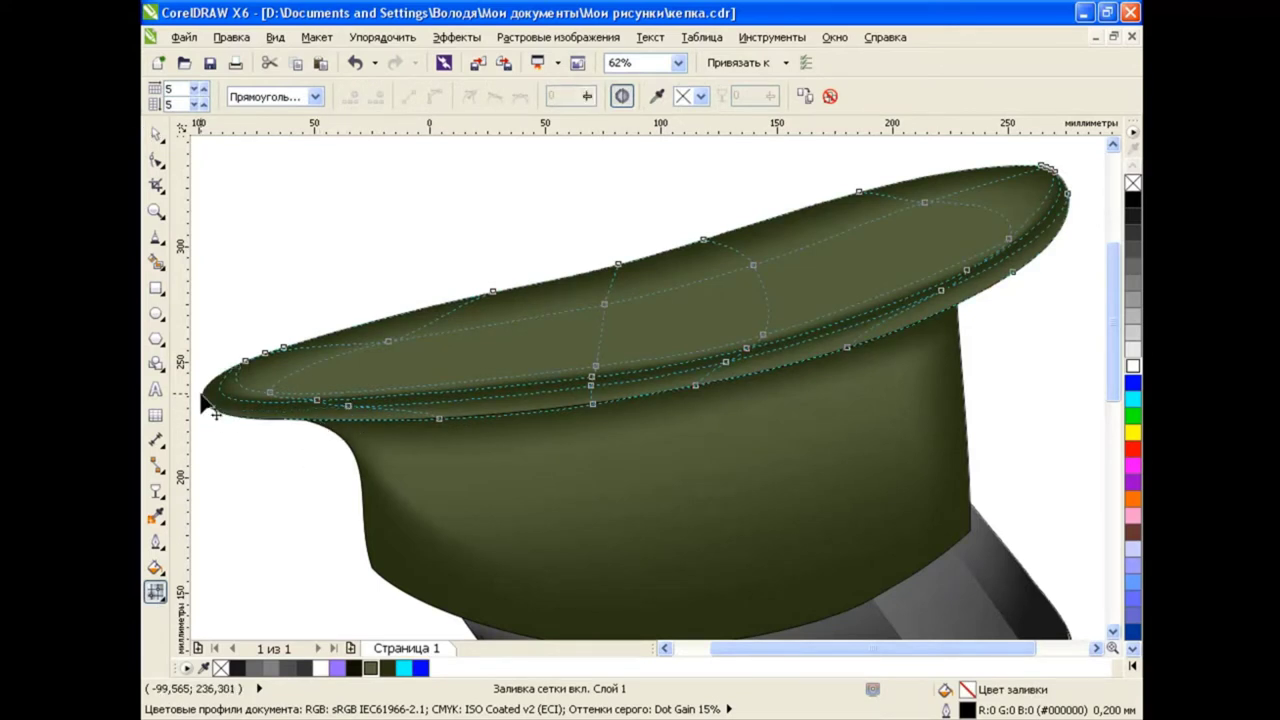
scroll(205, 398, "left", 1)
left_click(355, 62)
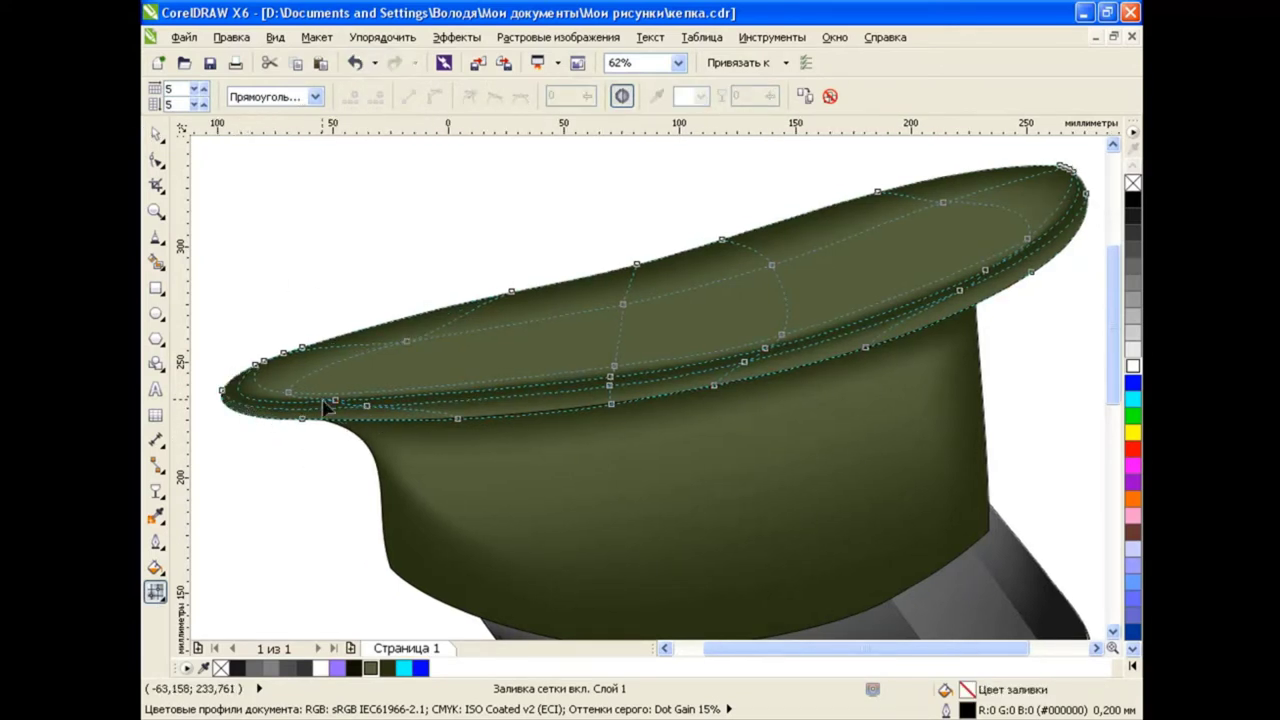
left_click(367, 406)
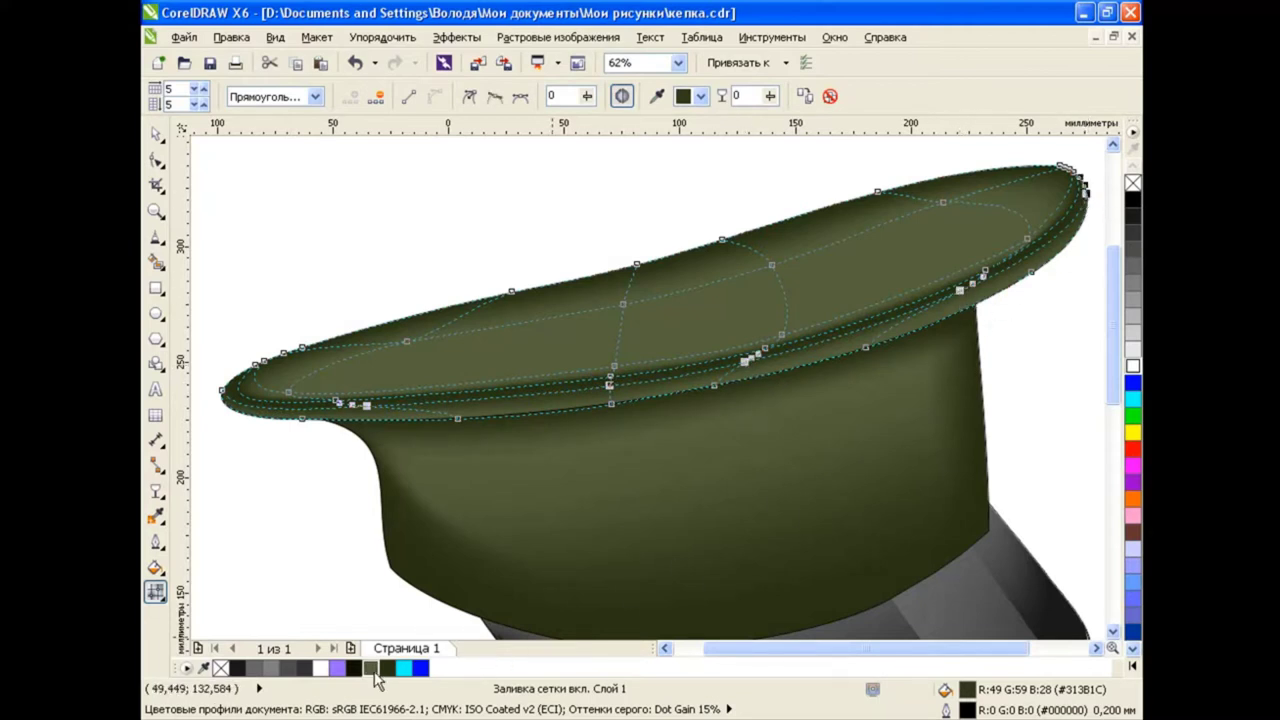
left_click(376, 672)
left_click(1088, 194)
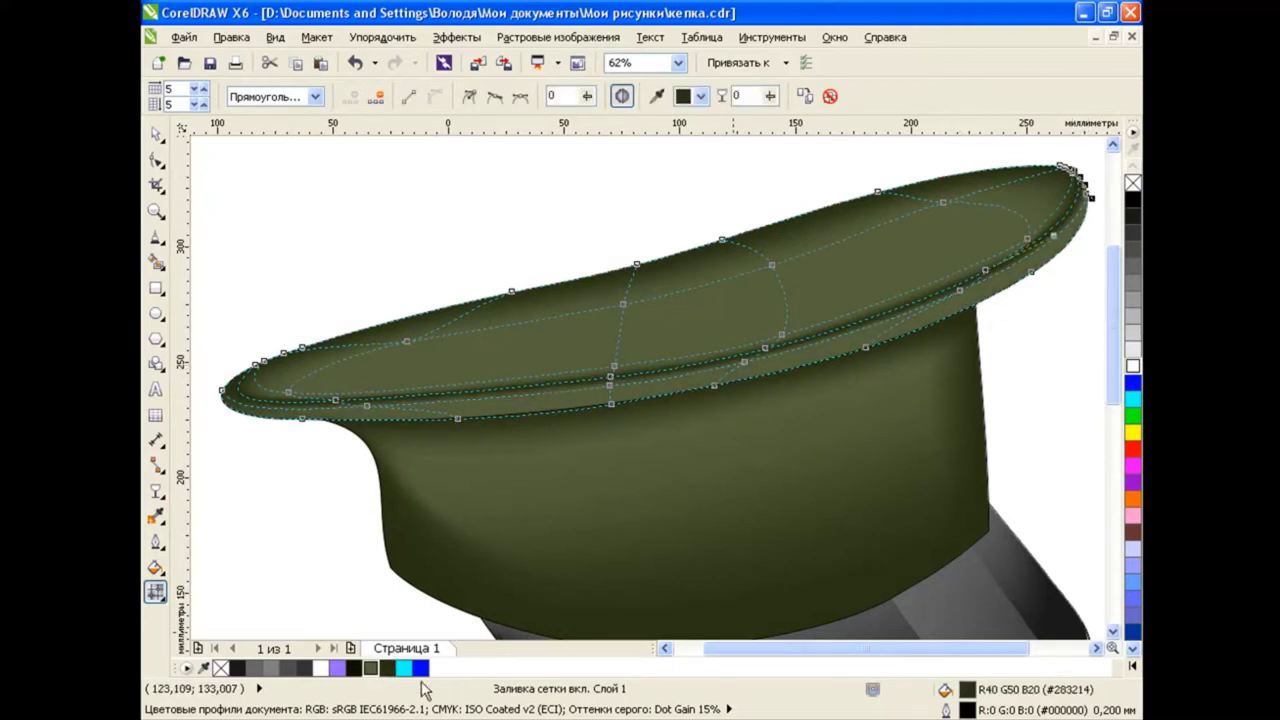
key("space")
key("Escape")
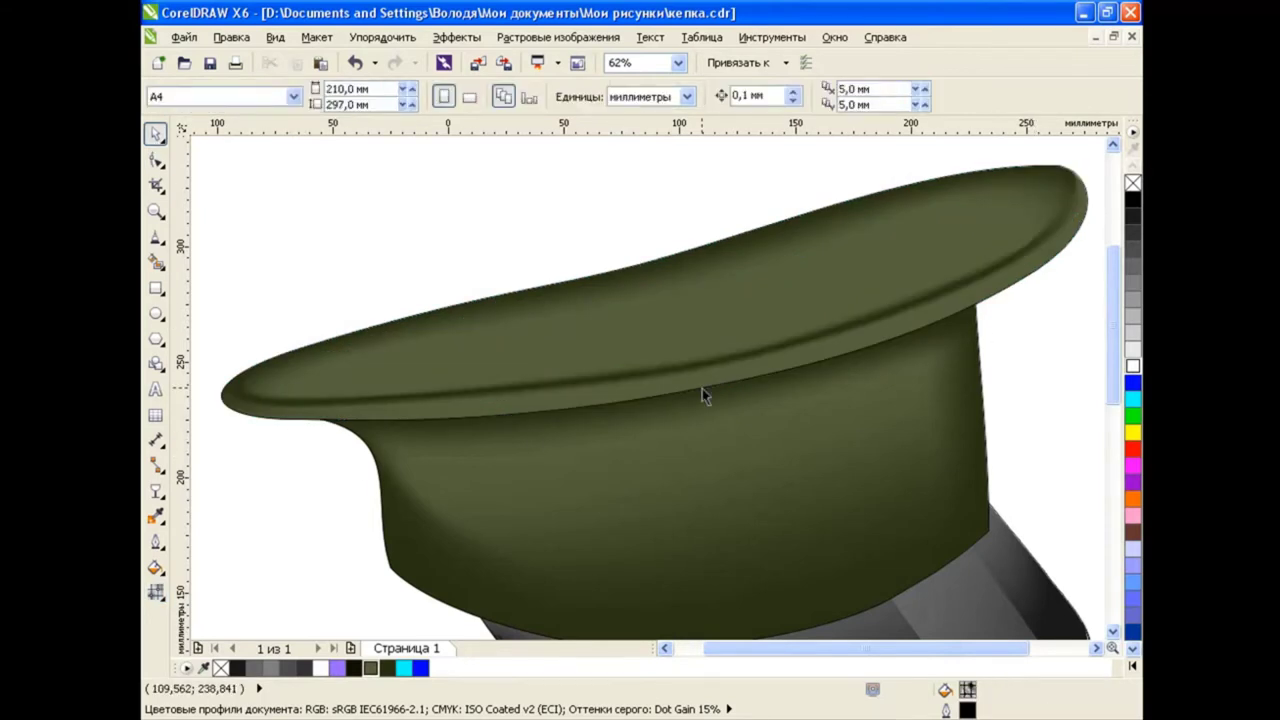
key("Right")
key("Down")
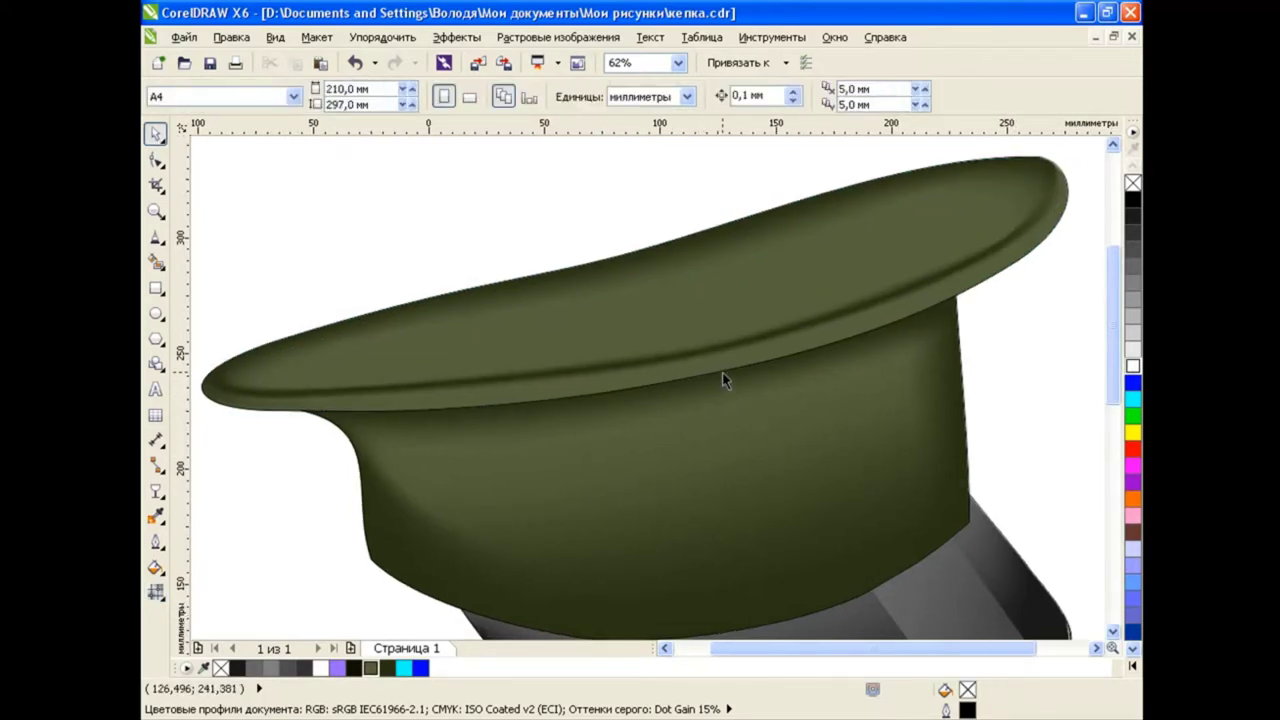
key("Left")
key("Up")
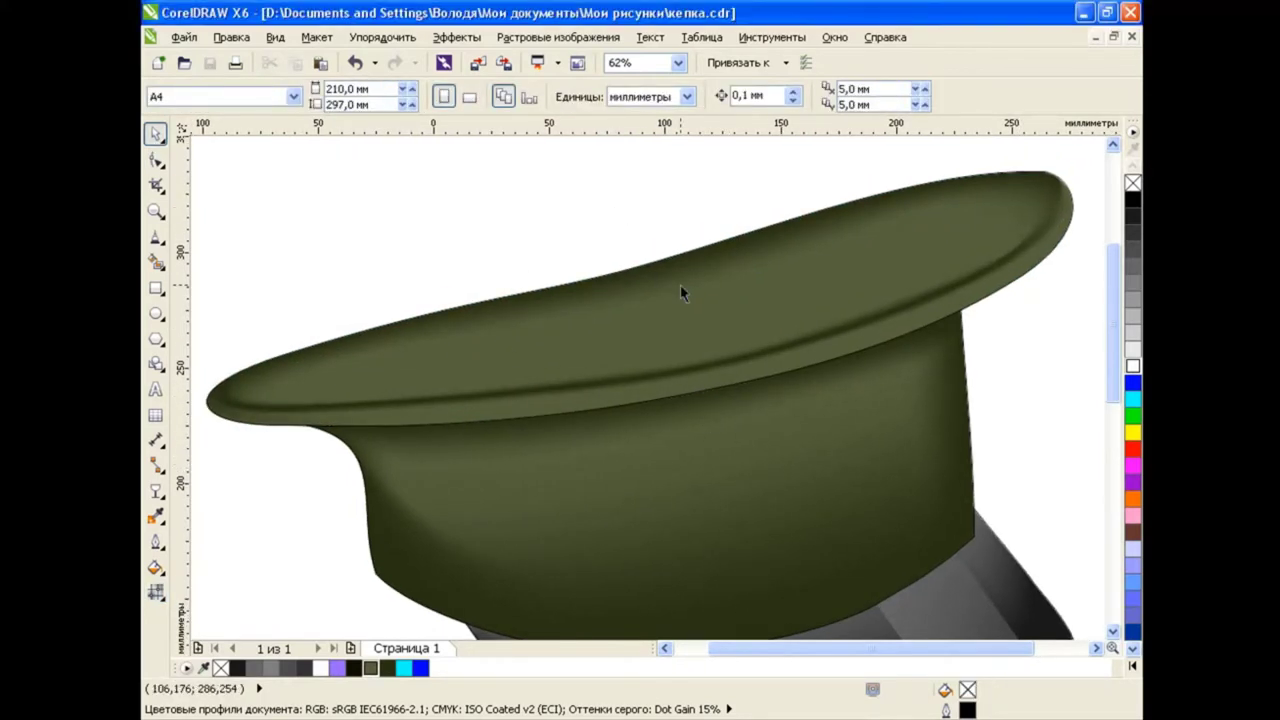
Select and inspect the thin highlight curve on the brim.
scroll(1117, 282, "down", 3)
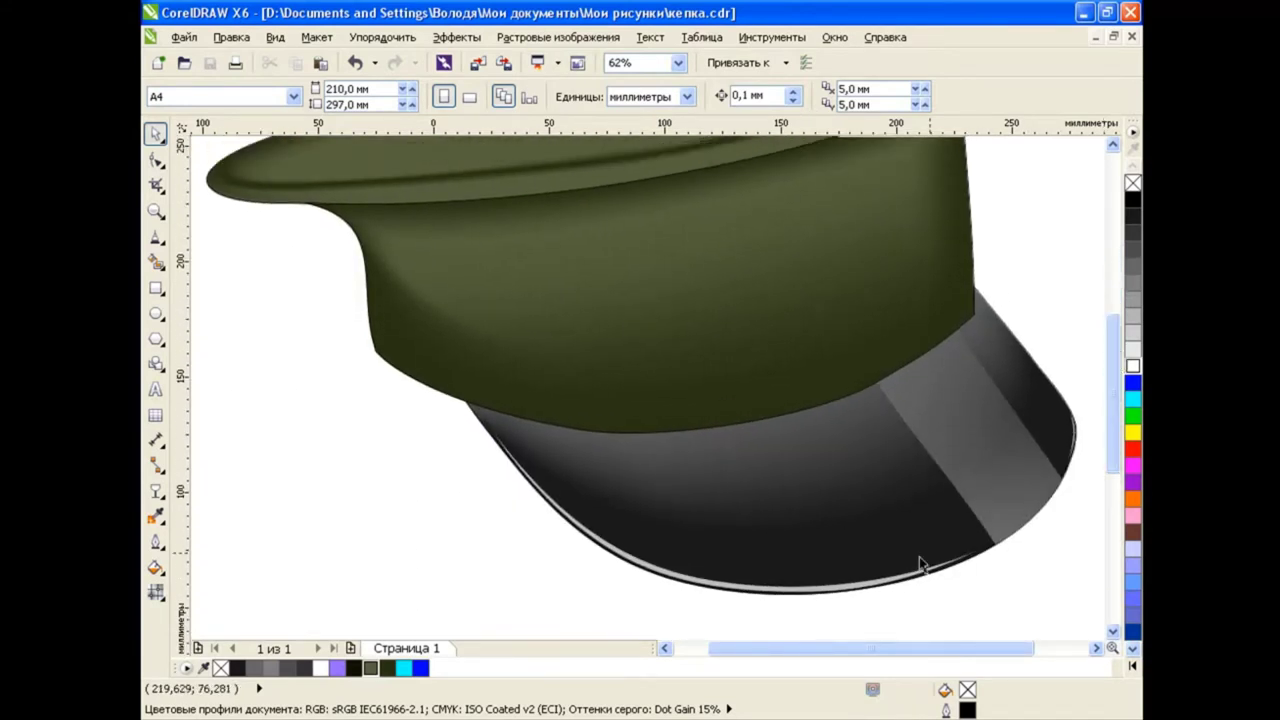
left_click_drag(1113, 415, 1108, 347)
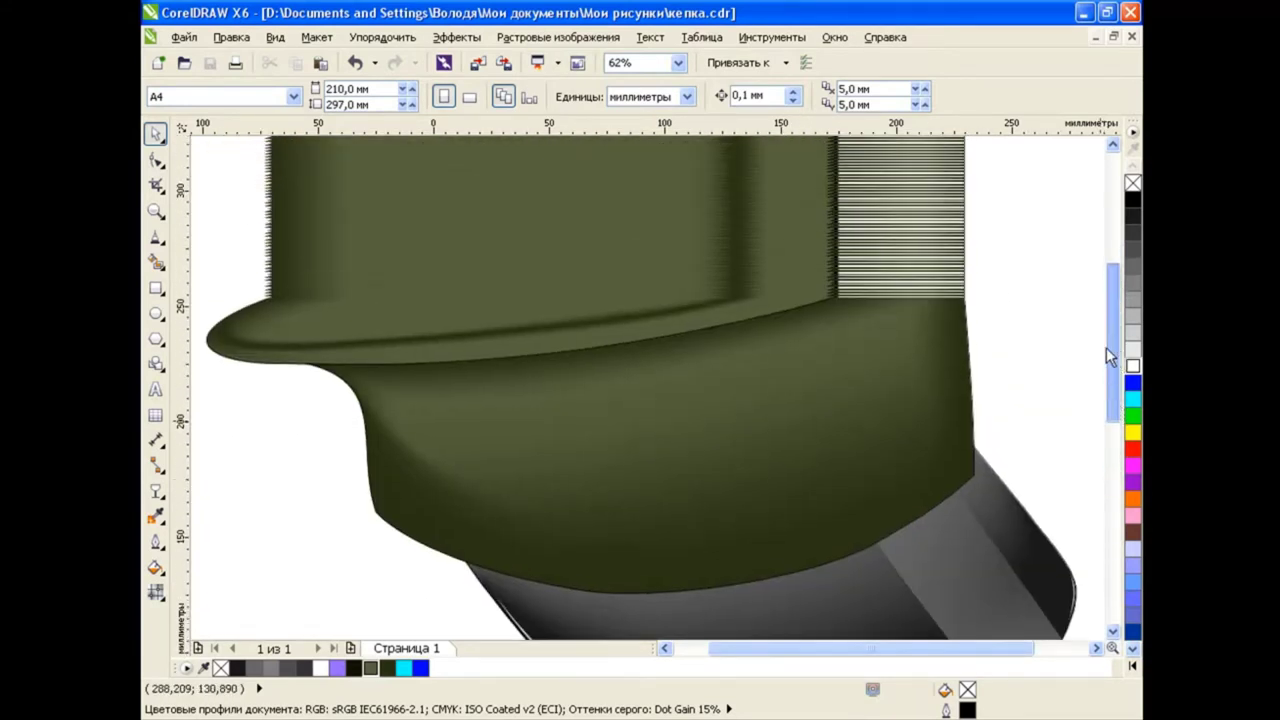
left_click(857, 362)
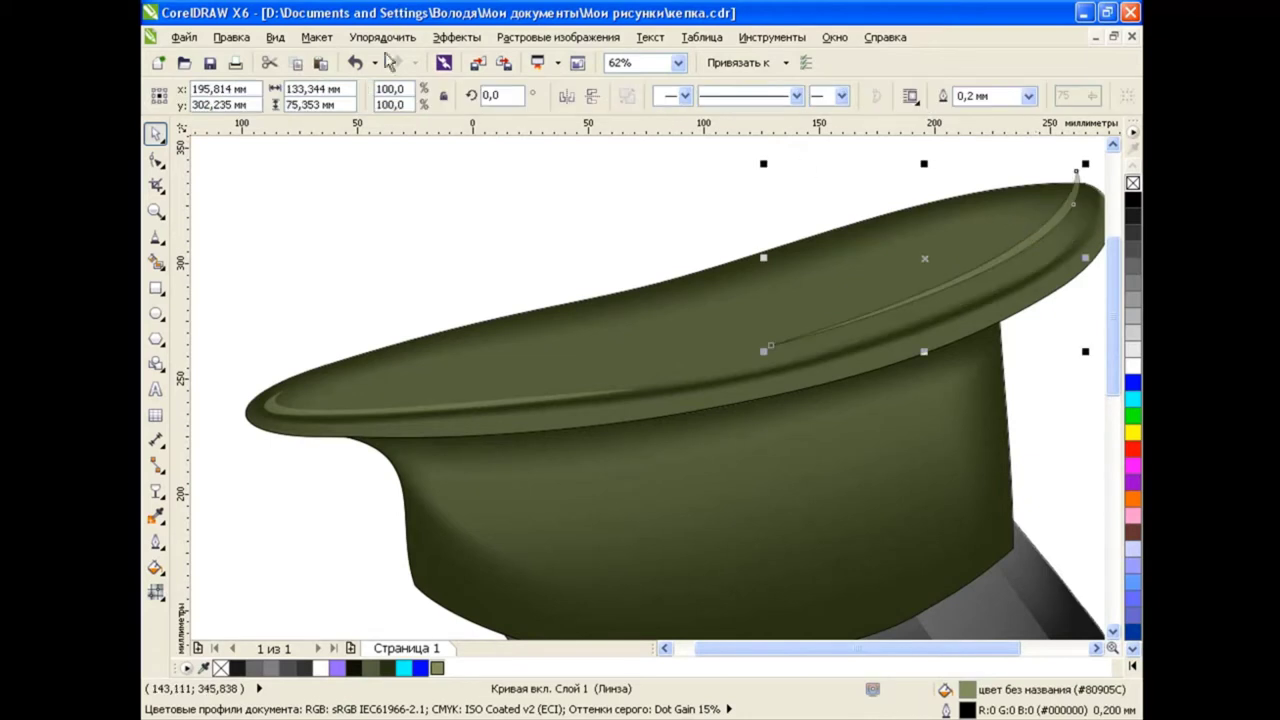
left_click(369, 420)
scroll(937, 349, "down", 1)
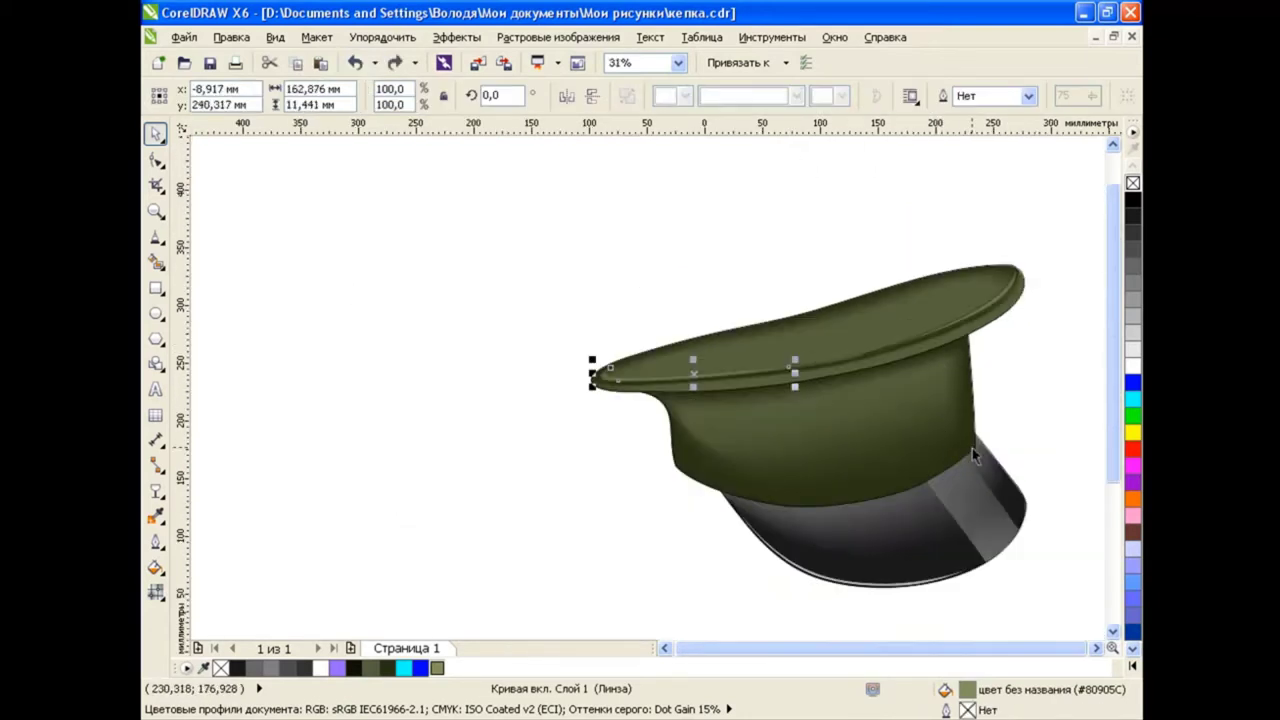
scroll(972, 448, "up", 1)
left_click_drag(1113, 320, 1113, 395)
Draw a closed B-spline band from the crown's left base, around its right edge, along the visor's top.
left_click(157, 247)
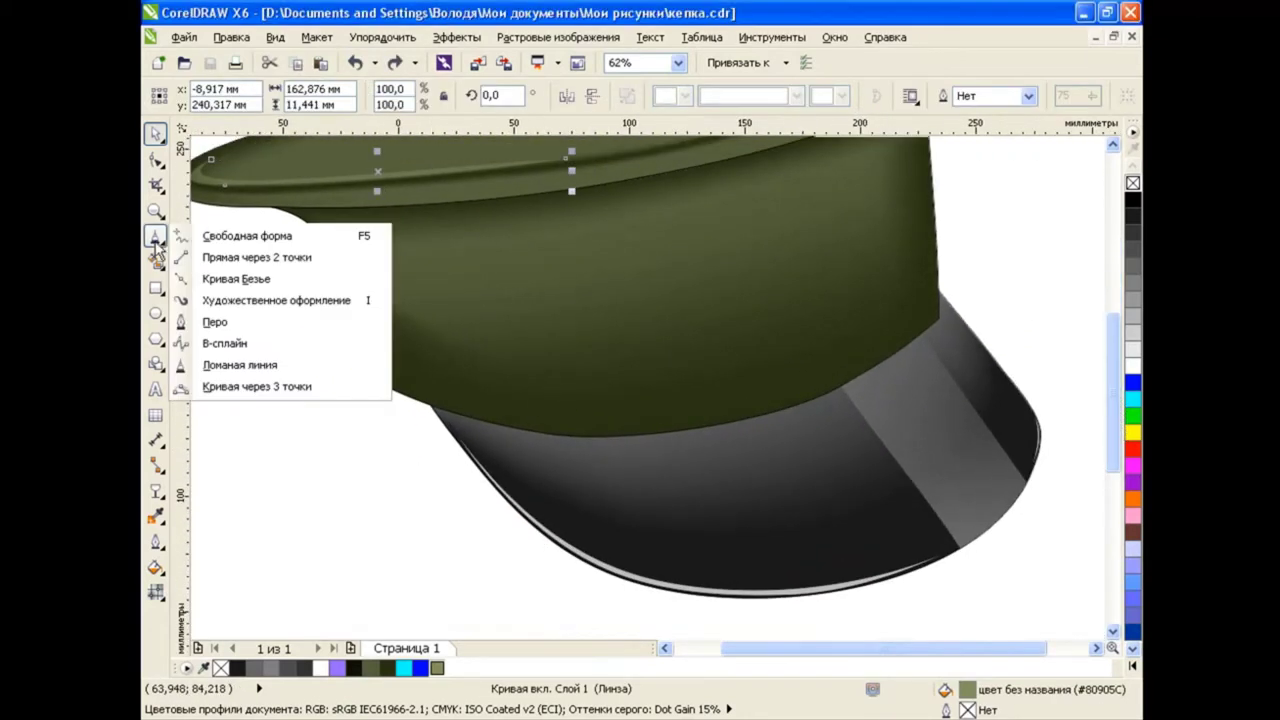
left_click(224, 343)
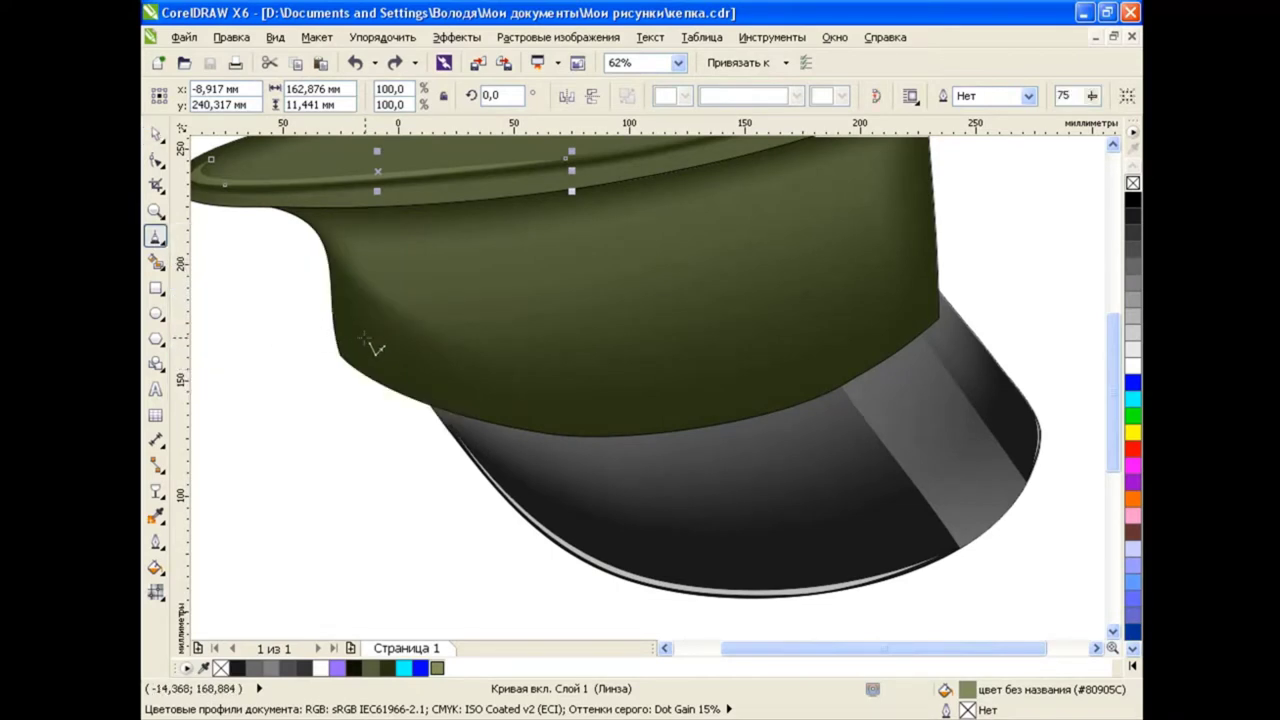
left_click(361, 335)
left_click(540, 388)
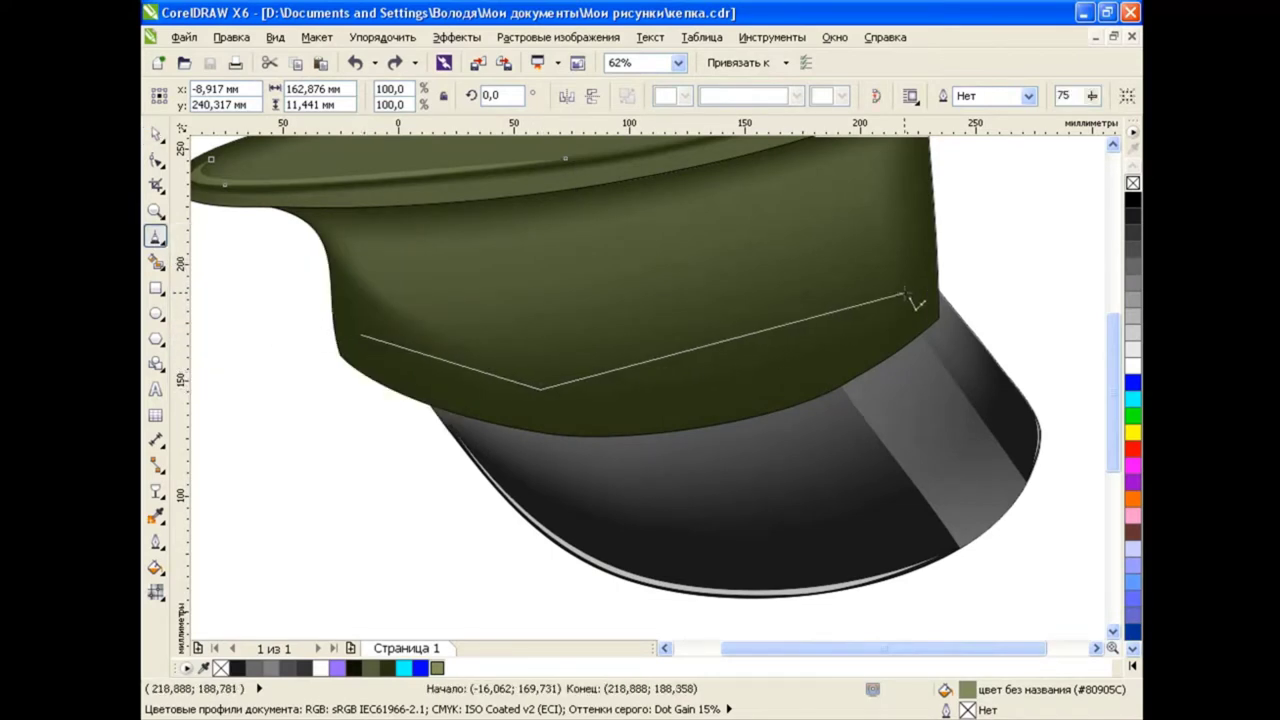
left_click(937, 226)
left_click(955, 310)
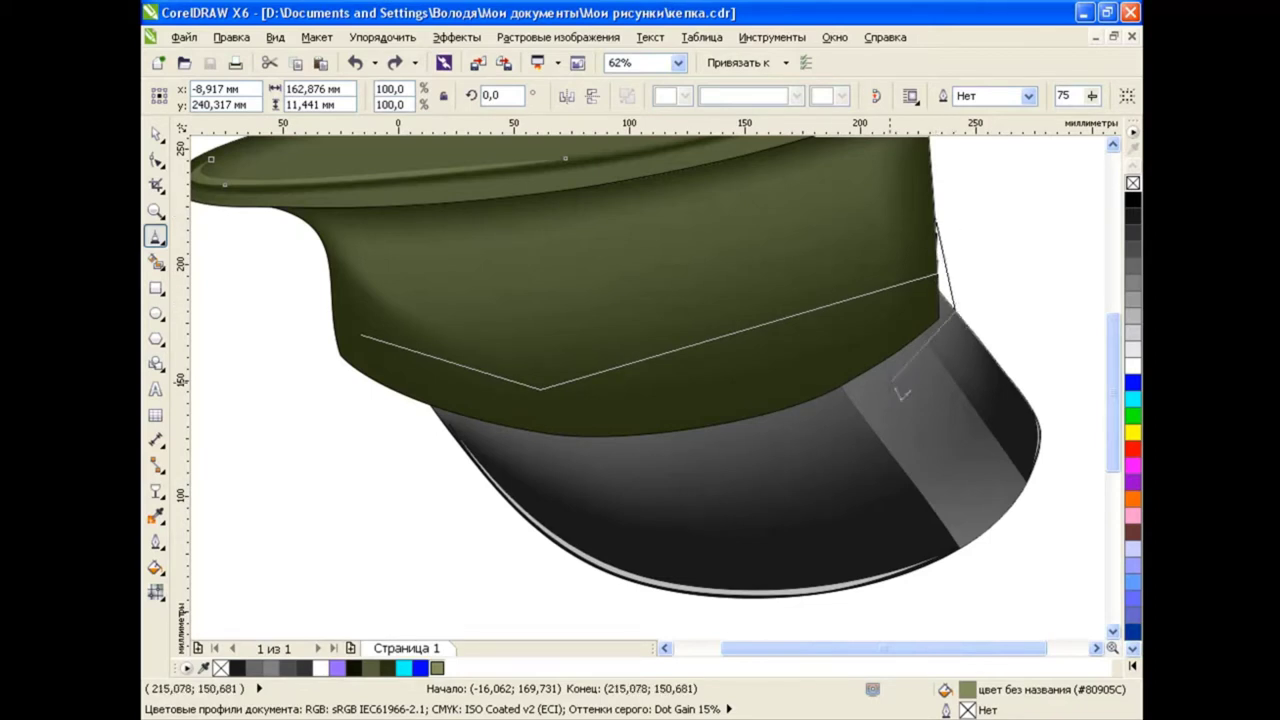
left_click(822, 407)
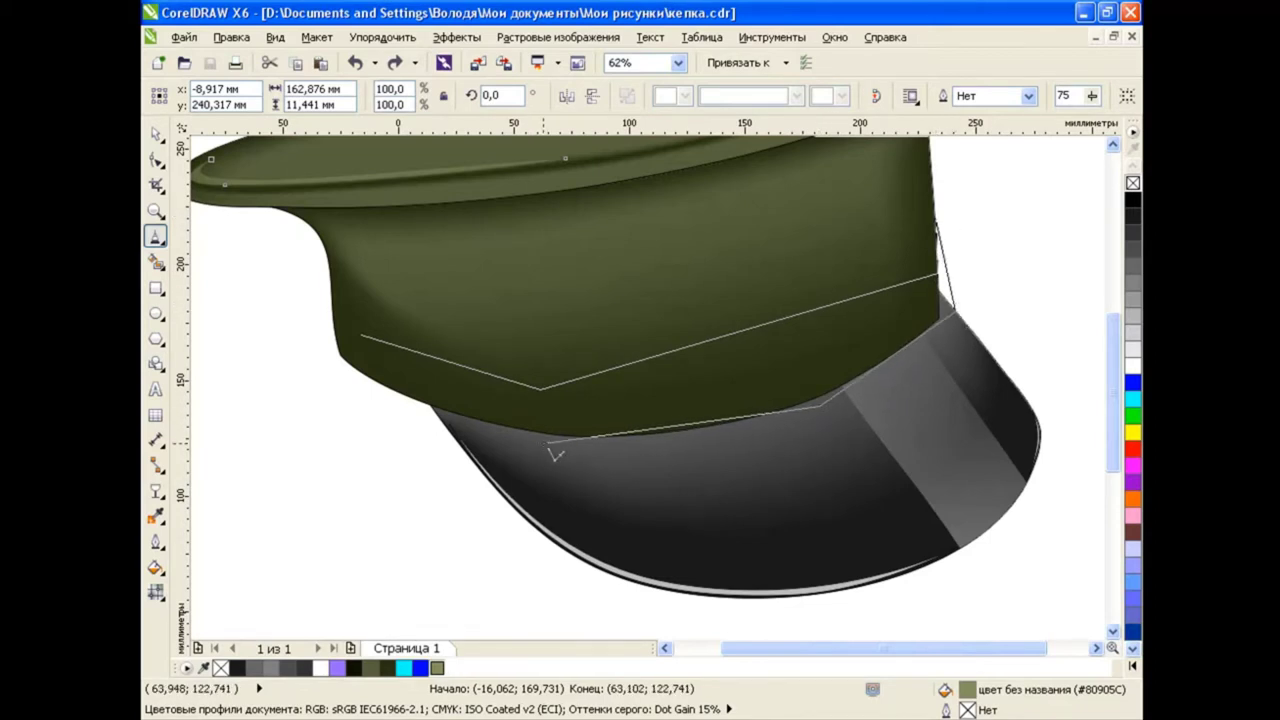
left_click(545, 440)
left_click(361, 334)
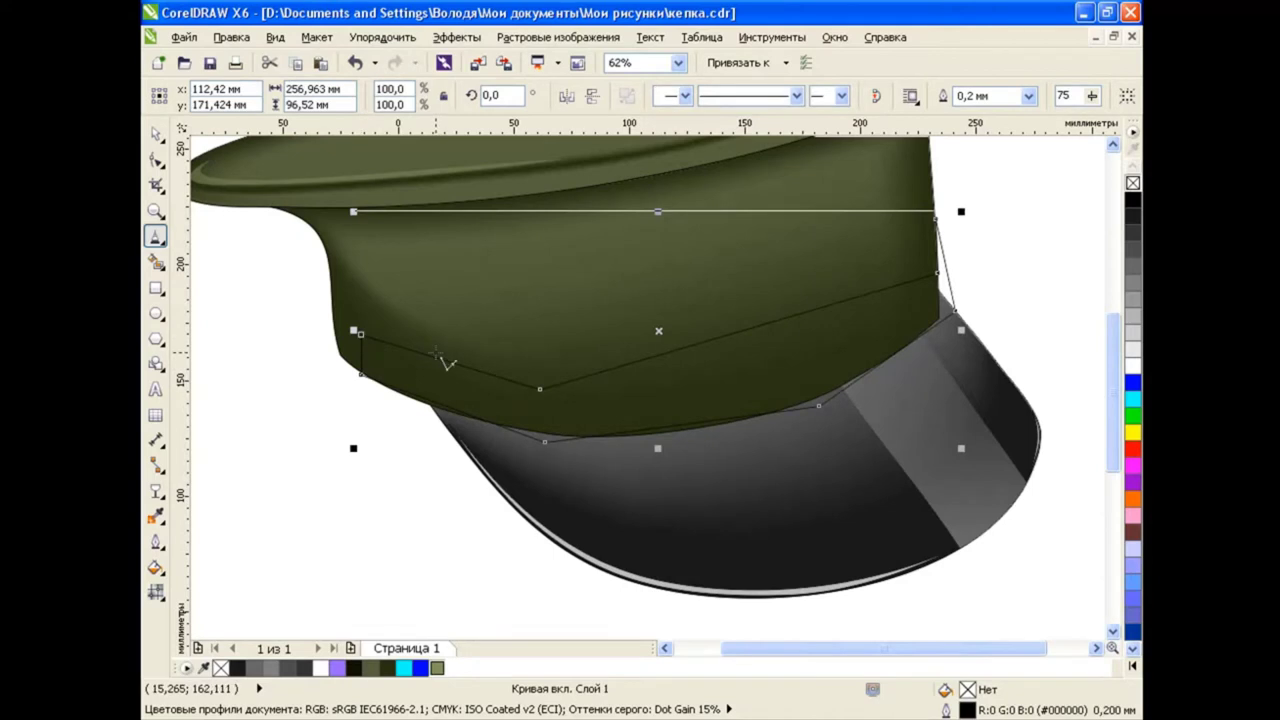
Fill the band black and bend its edge nodes so it curves along the crown base above the visor.
key("F10")
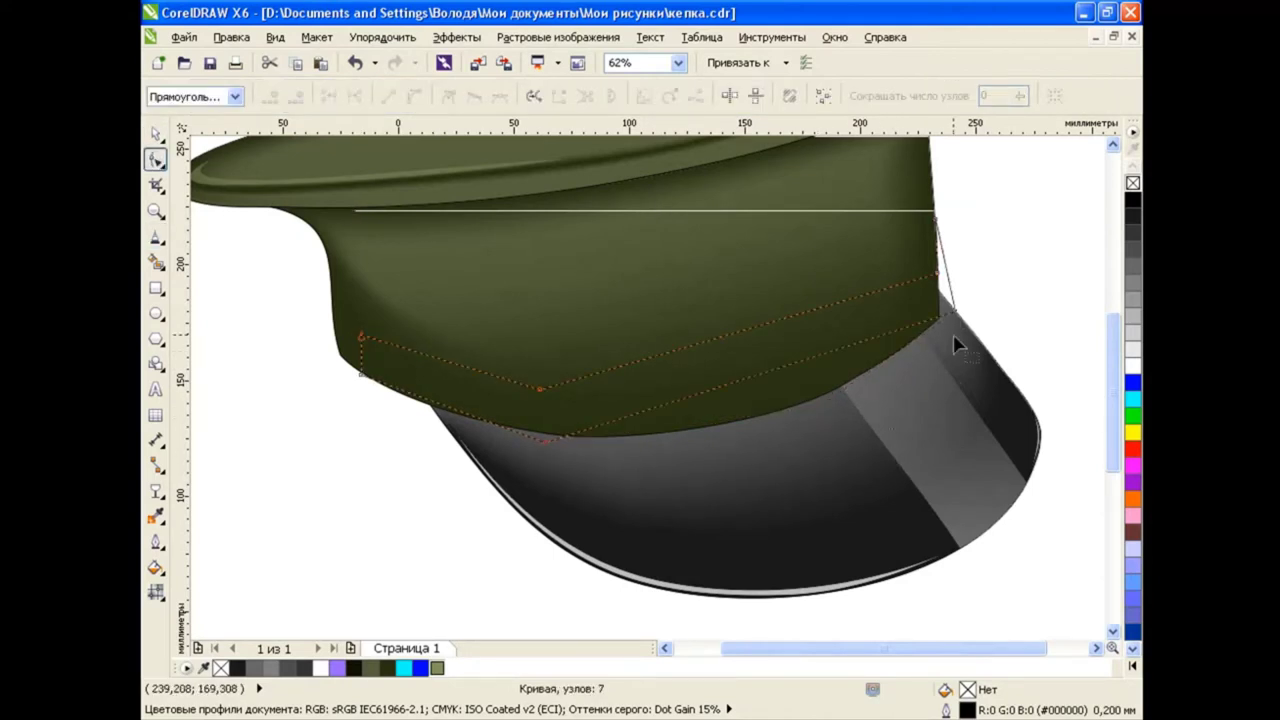
scroll(978, 320, "down", 1)
left_click(1133, 199)
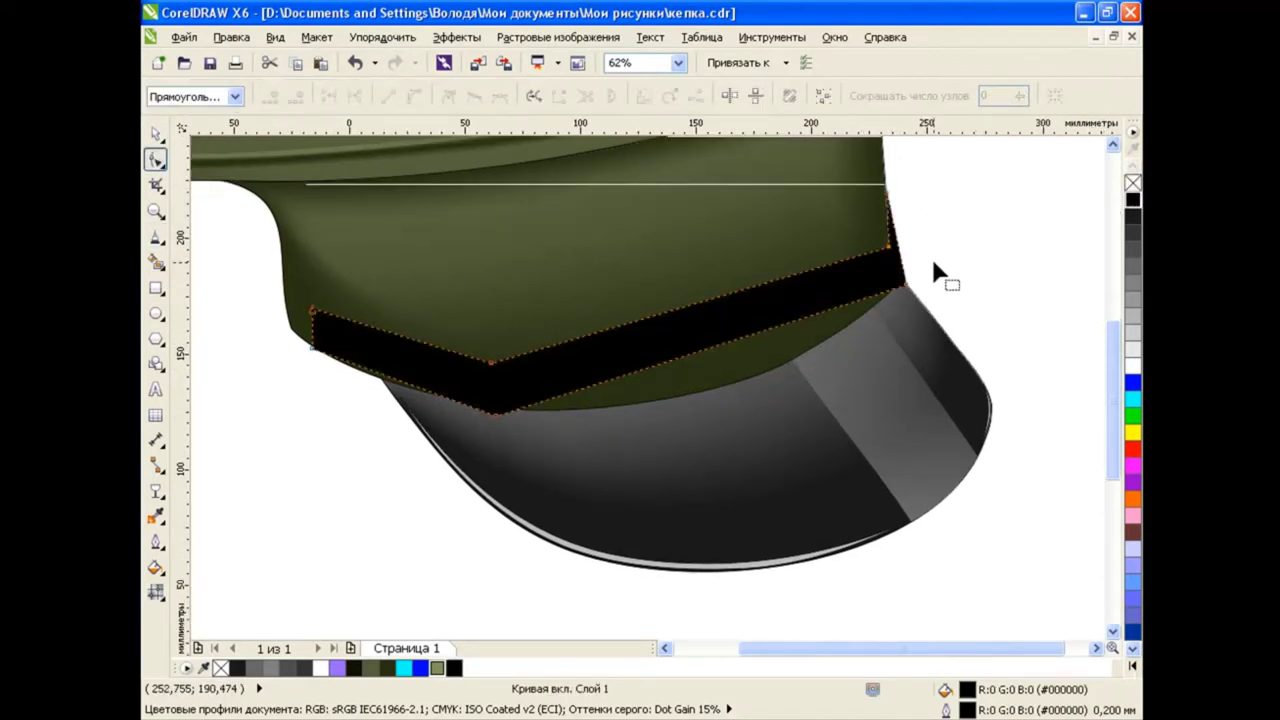
scroll(931, 255, "down", 1)
scroll(720, 286, "up", 1)
left_click_drag(984, 153, 334, 427)
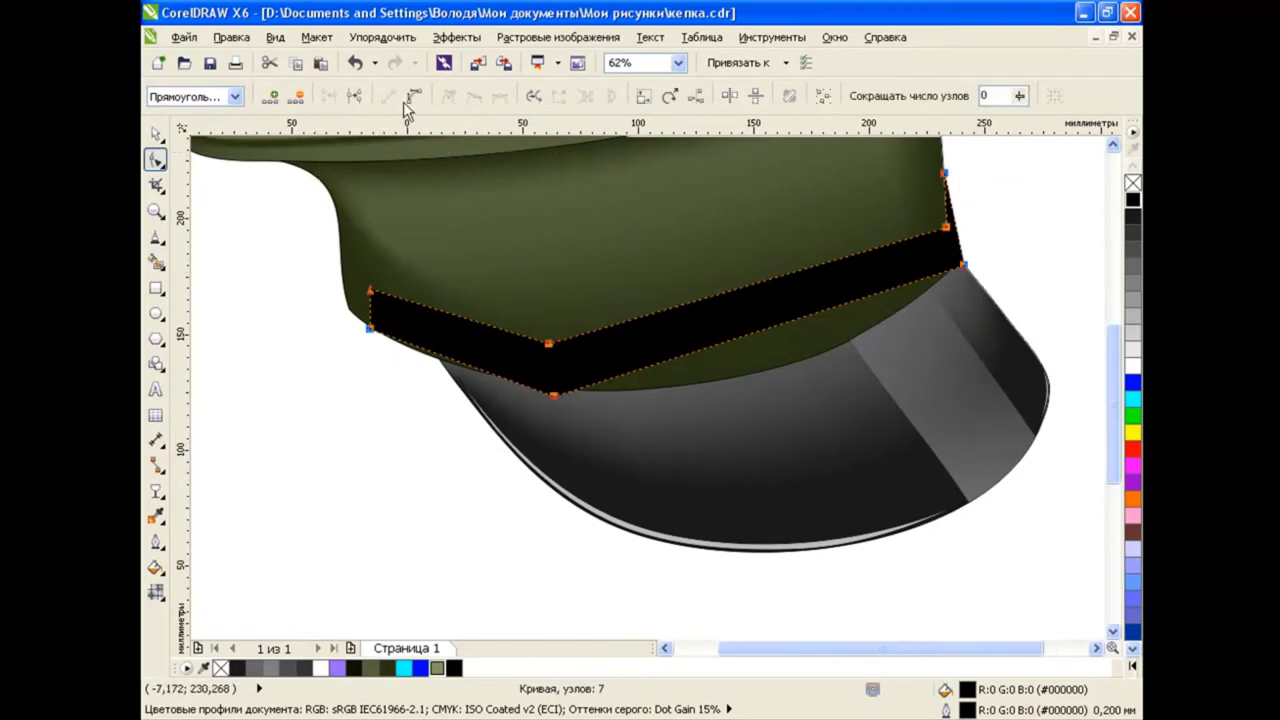
mouse_move(550, 352)
left_mouse_down()
mouse_move(556, 402)
mouse_move(902, 359)
left_mouse_up()
left_click_drag(767, 284, 786, 337)
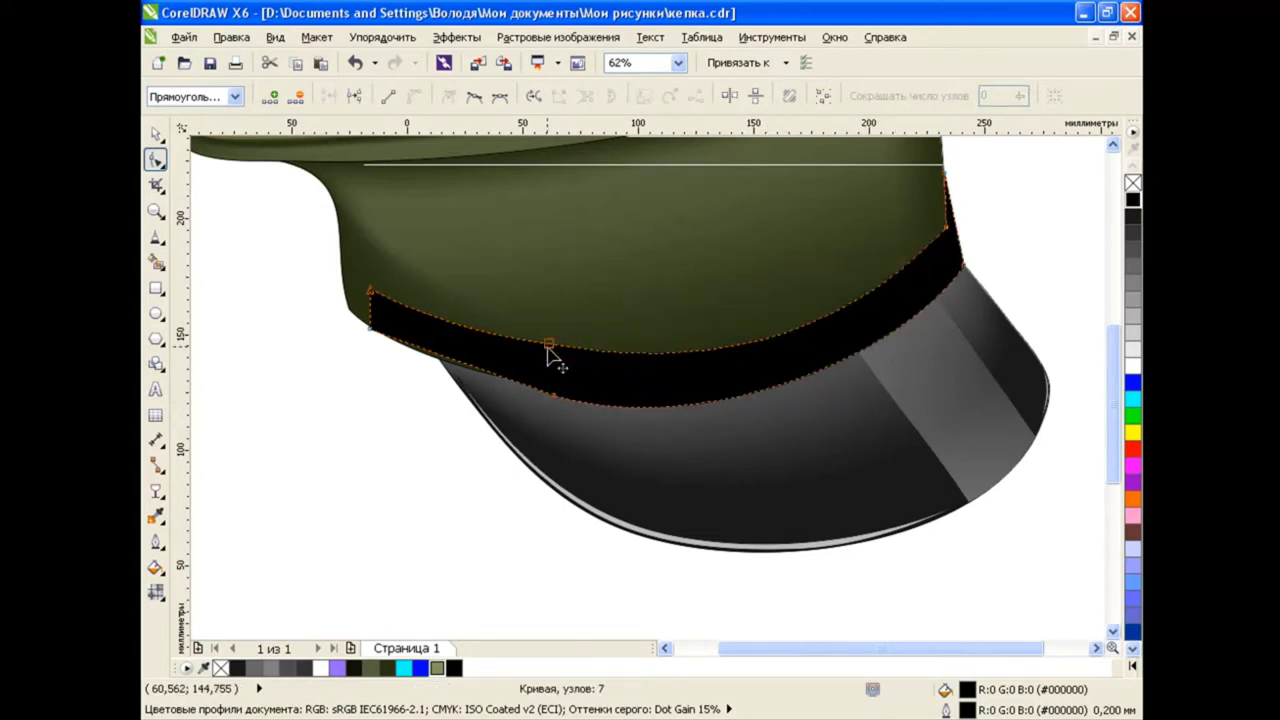
left_click(557, 357)
left_click_drag(948, 240, 962, 232)
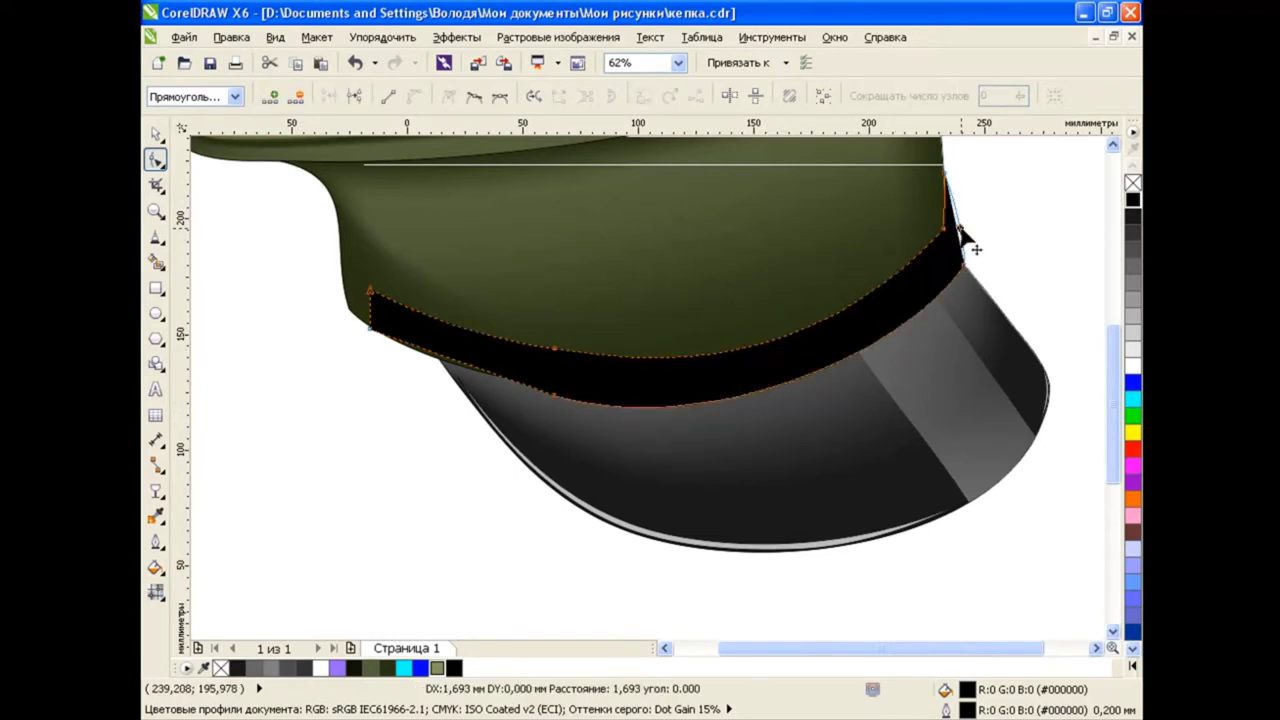
key("space")
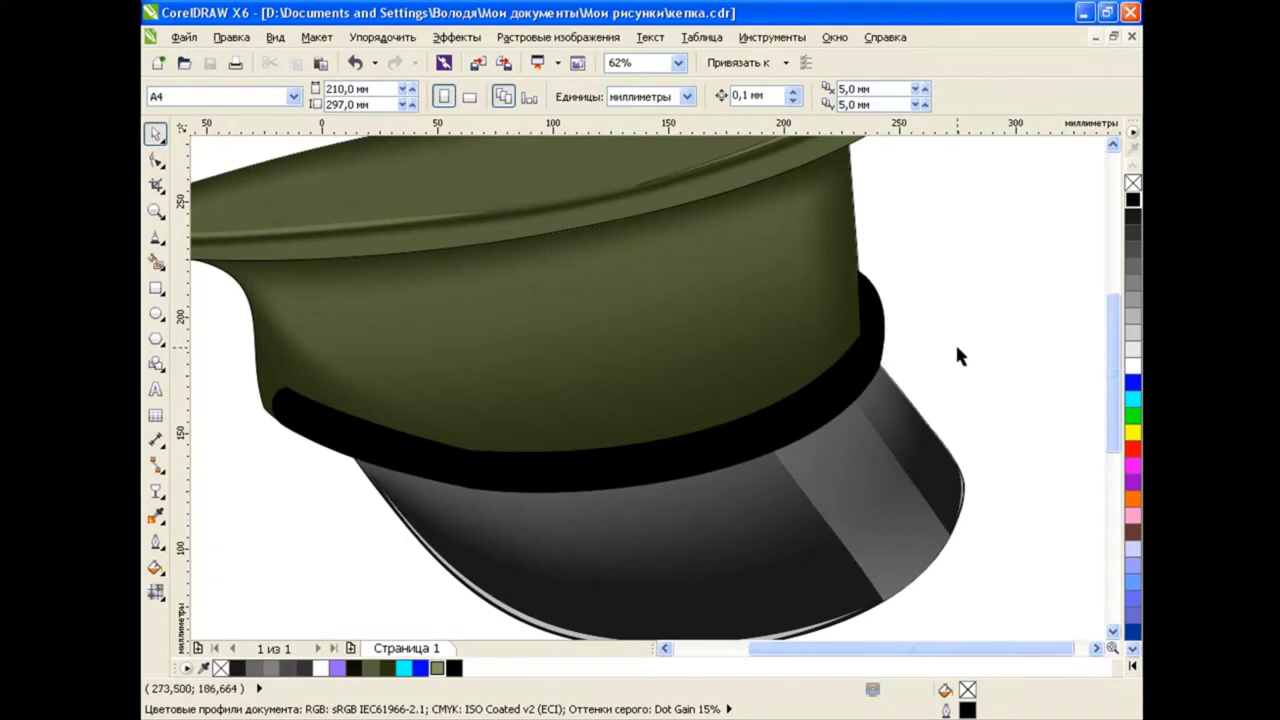
Give the hat band a custom fountain fill of black with dark grey stops, including one at 45%.
left_click(837, 428)
left_click(156, 567)
left_click(200, 588)
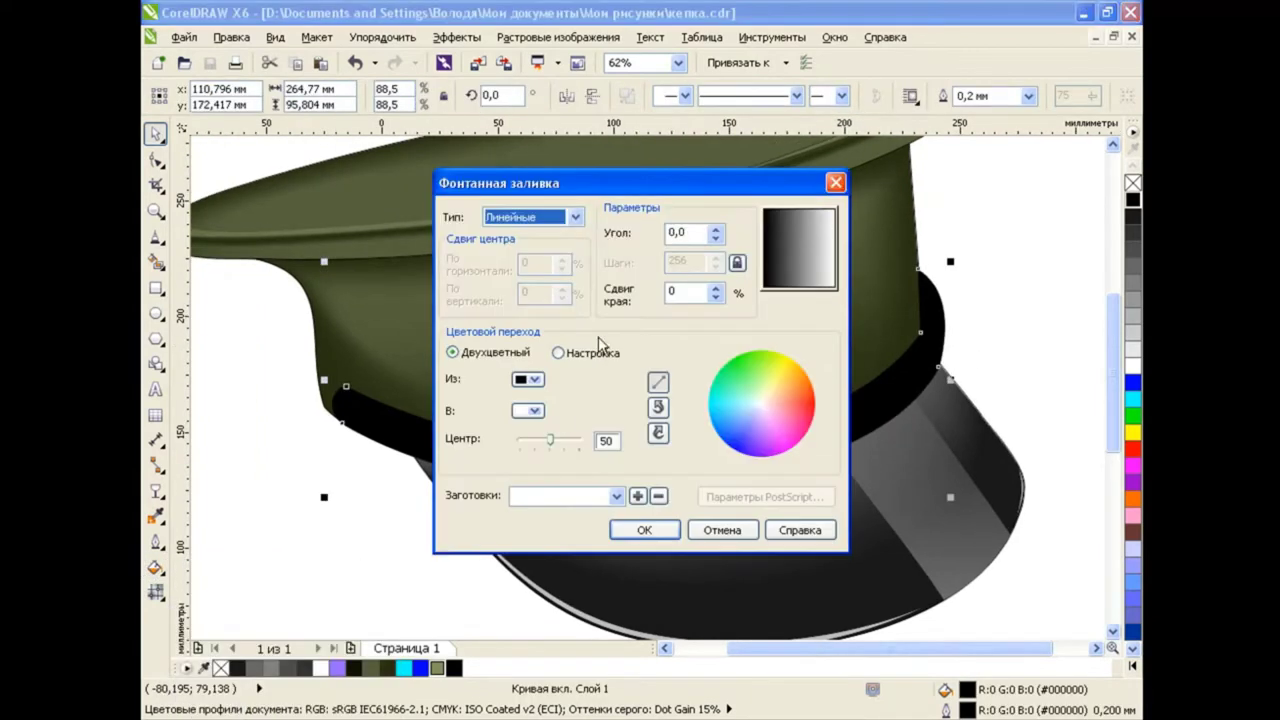
left_click(590, 352)
left_click(680, 409)
left_click(748, 351)
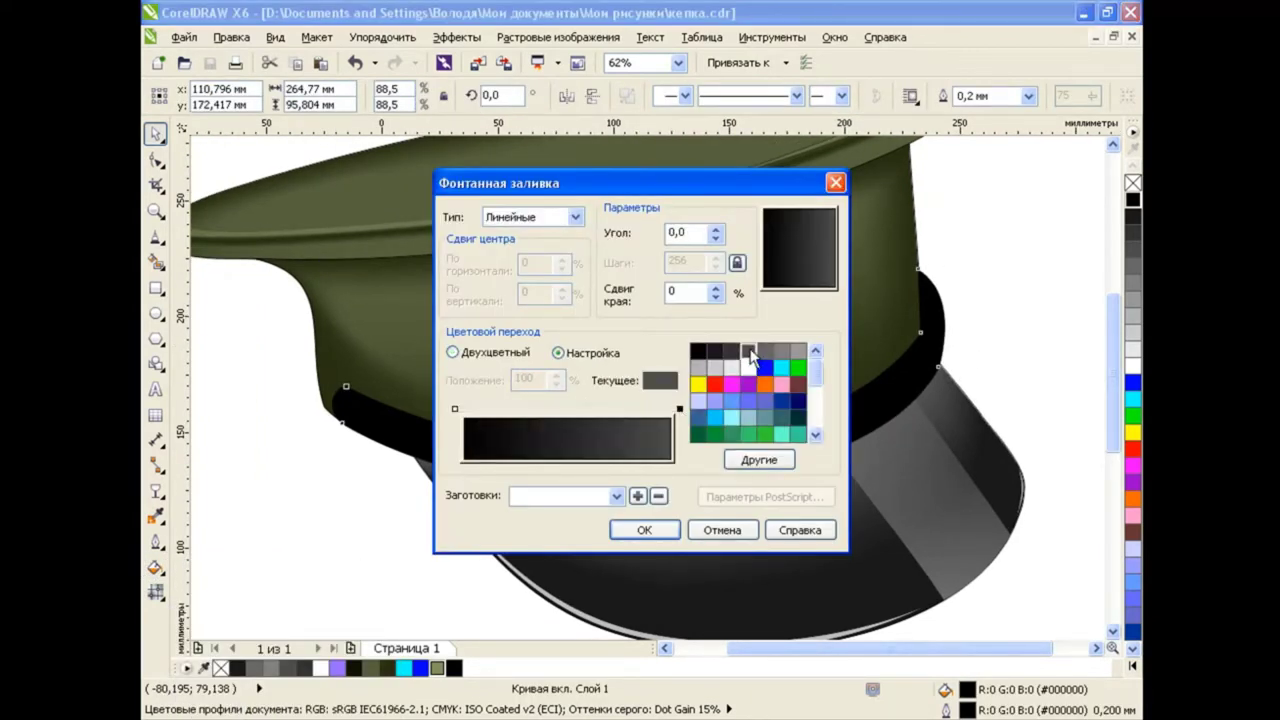
double_click(614, 410)
left_click(697, 353)
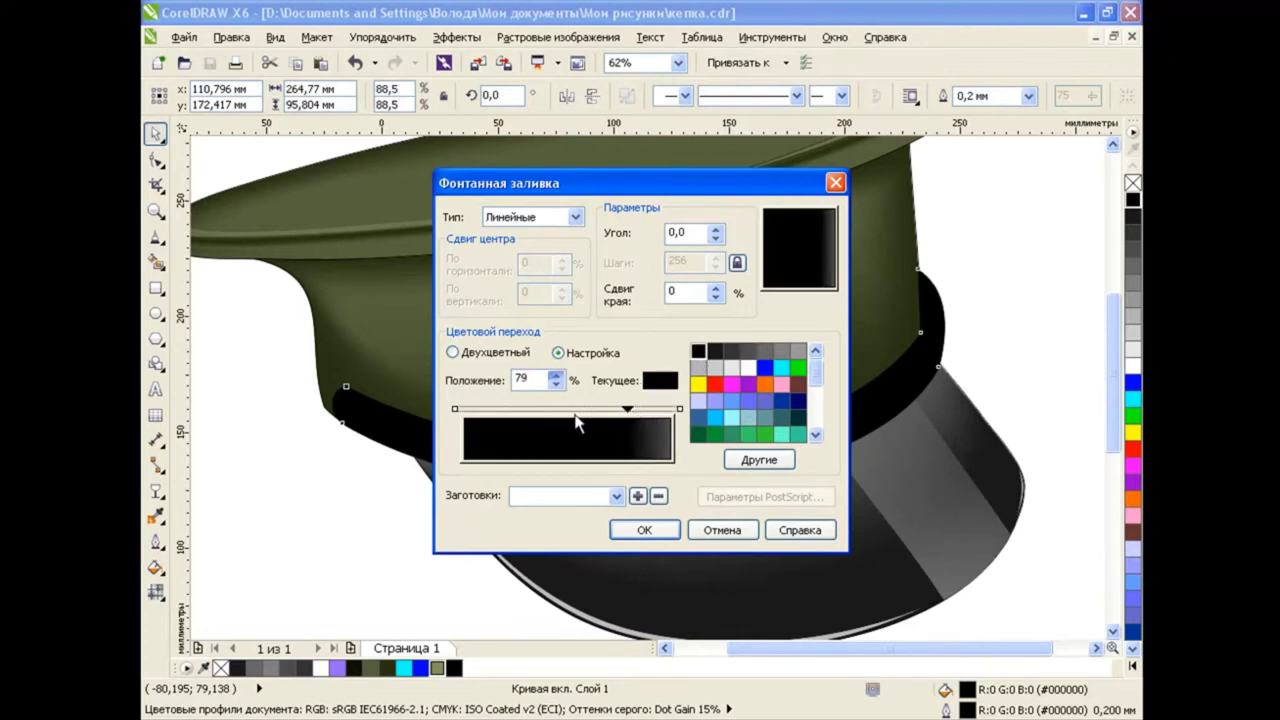
double_click(557, 409)
left_click(748, 351)
left_click(763, 352)
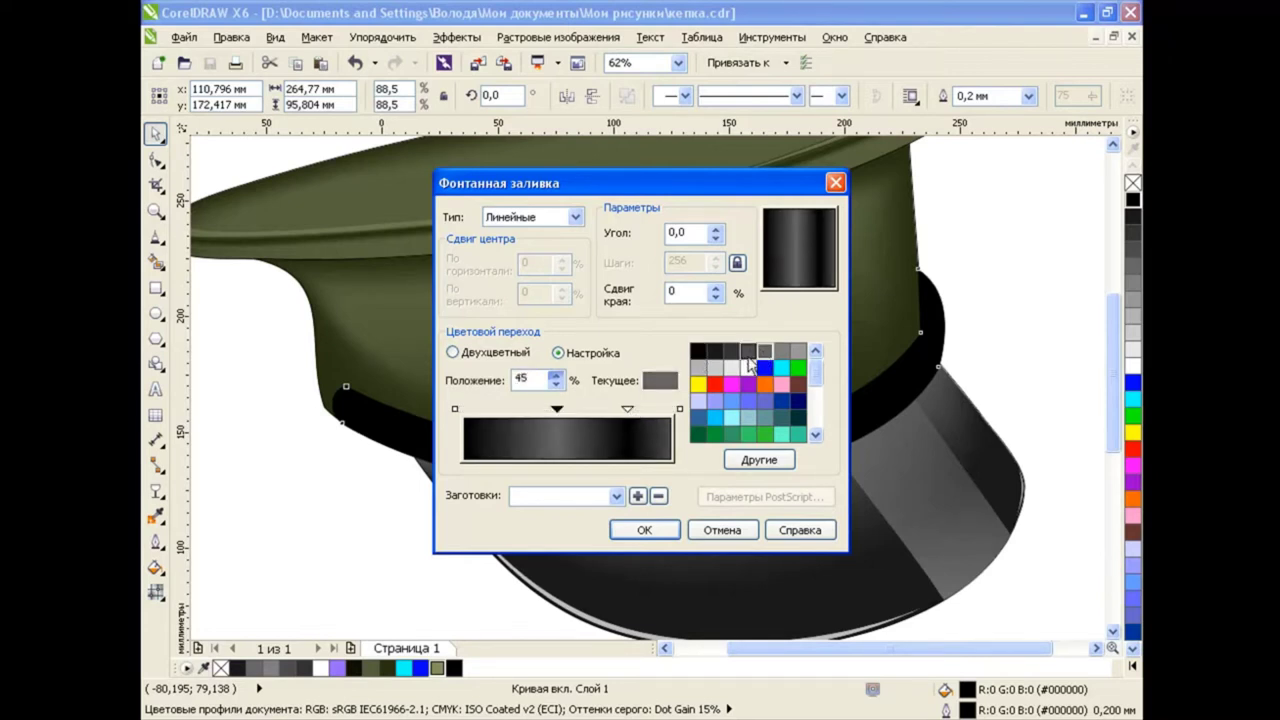
left_click(748, 351)
left_click(640, 531)
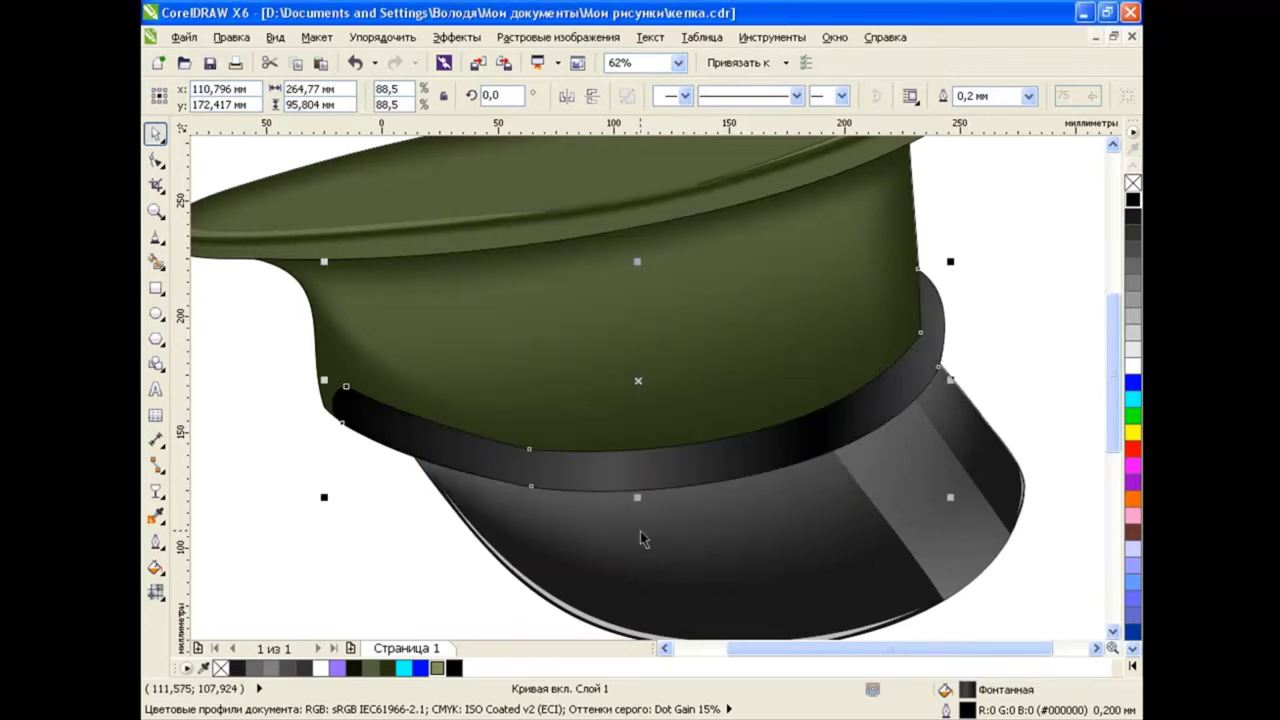
Drag the band's gradient handles to tilt the fill about 12.78° along its curve.
left_click(157, 592)
left_click_drag(943, 379, 1006, 379)
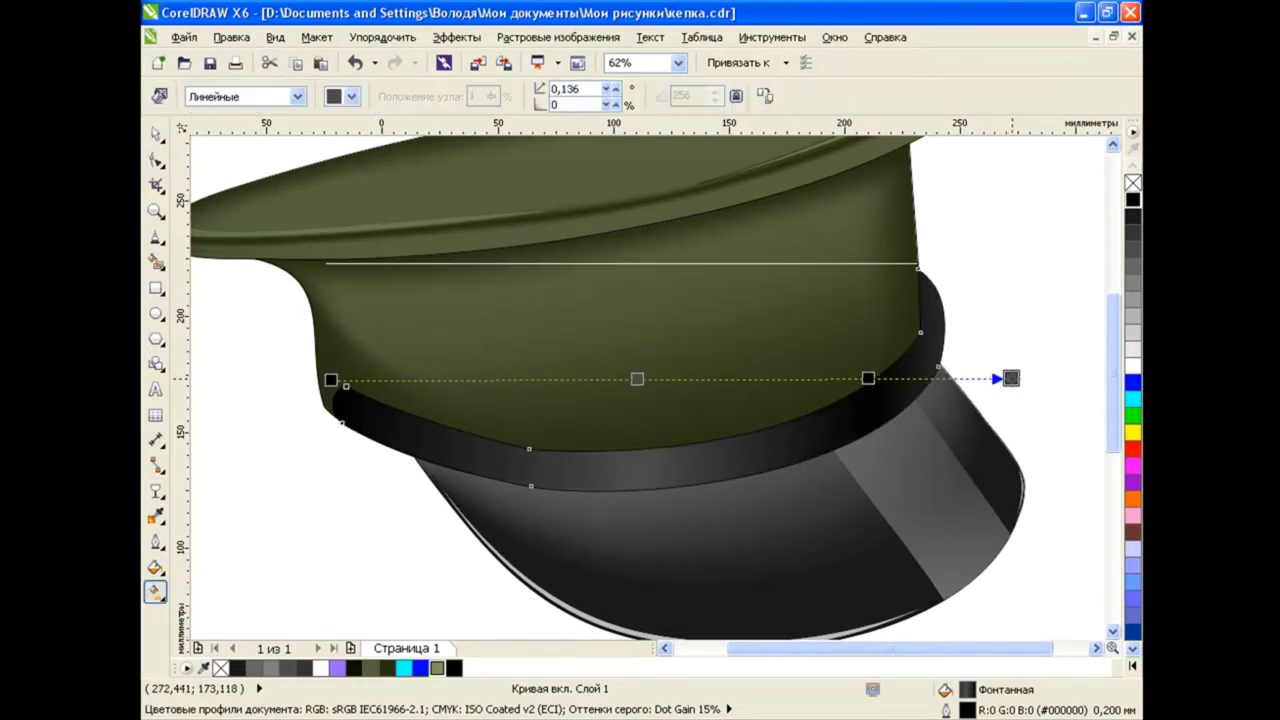
left_click_drag(869, 379, 903, 379)
left_click_drag(1006, 379, 938, 380)
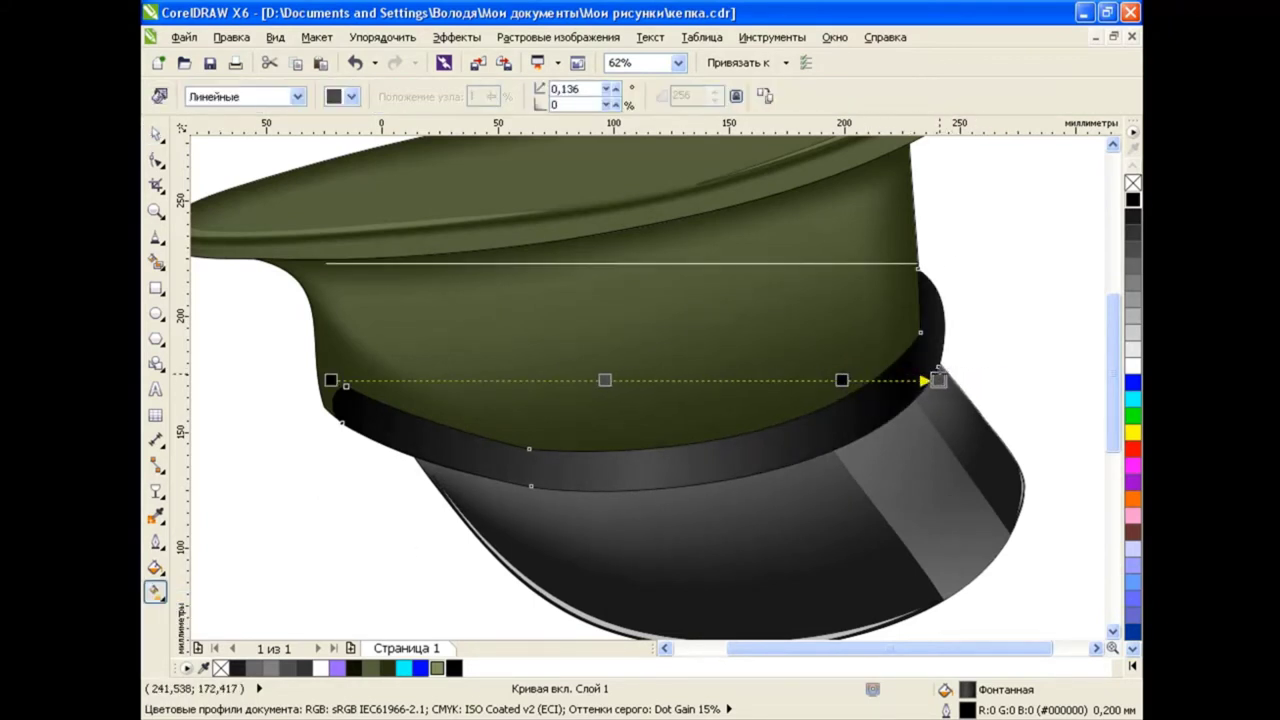
mouse_move(858, 380)
left_mouse_down()
mouse_move(906, 380)
mouse_move(943, 338)
left_mouse_up()
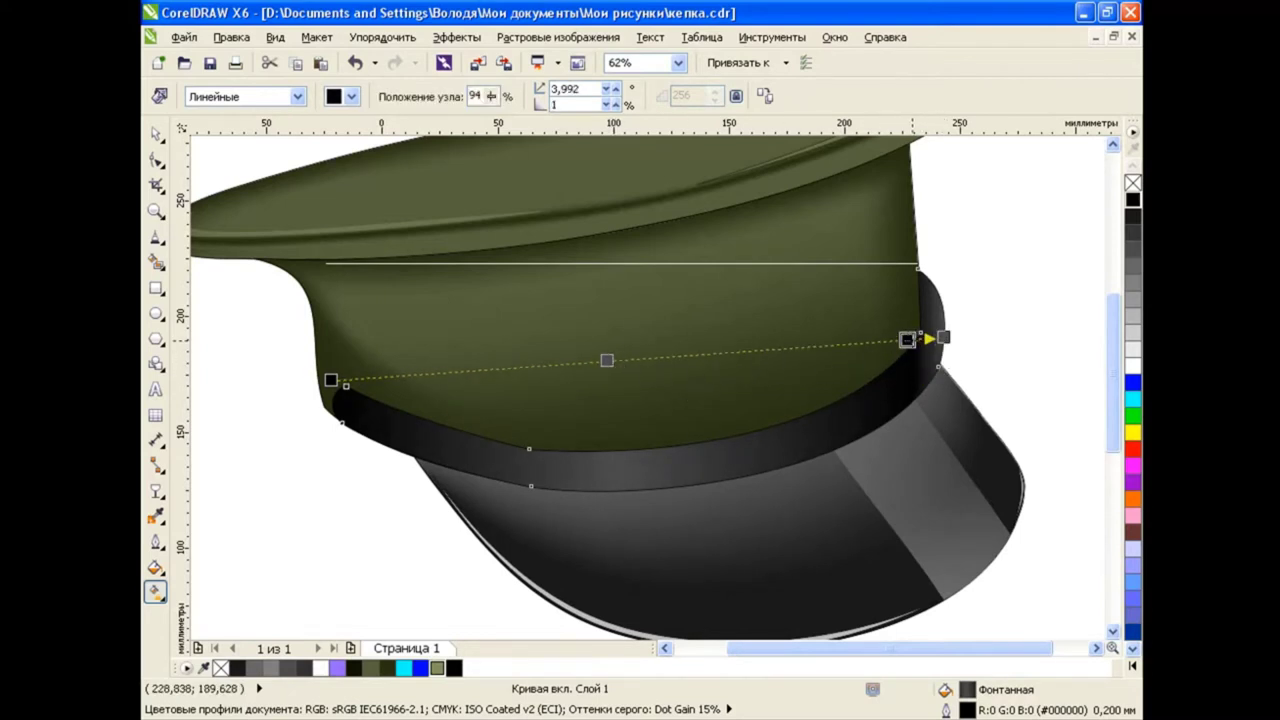
mouse_move(331, 380)
left_mouse_down()
mouse_move(384, 494)
mouse_move(362, 470)
left_mouse_up()
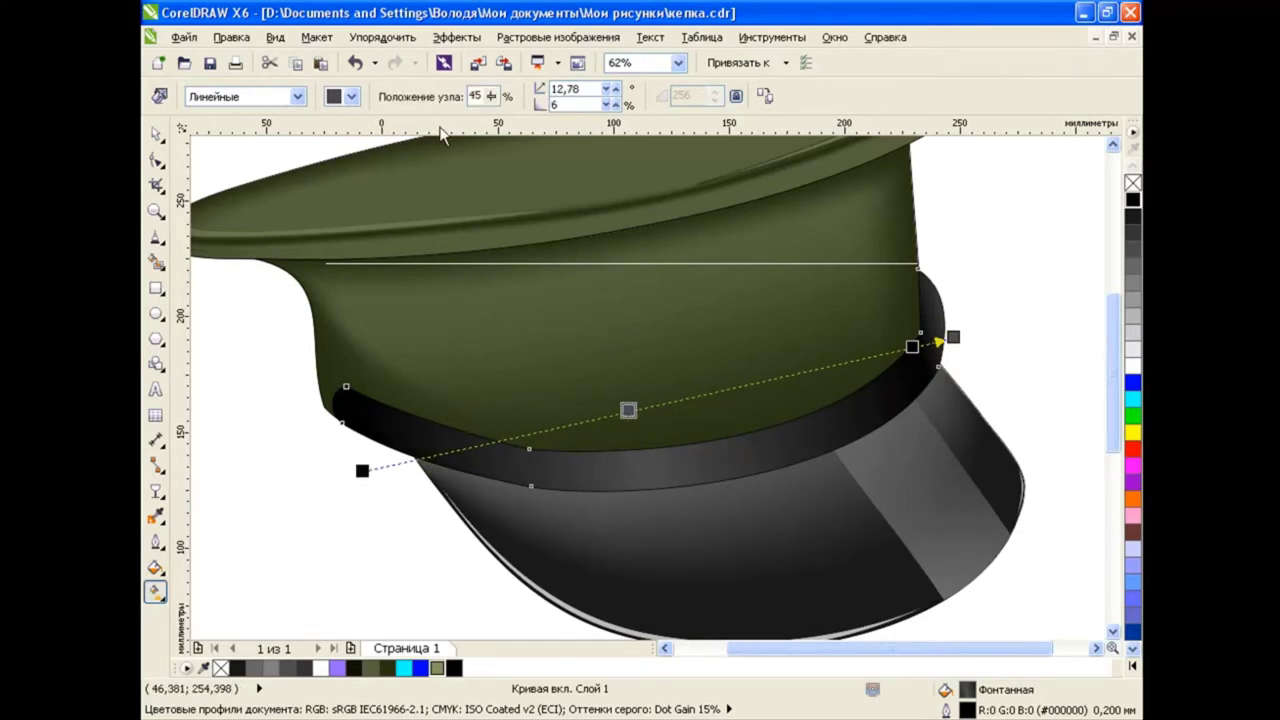
Try alternate gradient colours, keep the original ones, and deselect the band.
left_click(352, 96)
left_click(360, 114)
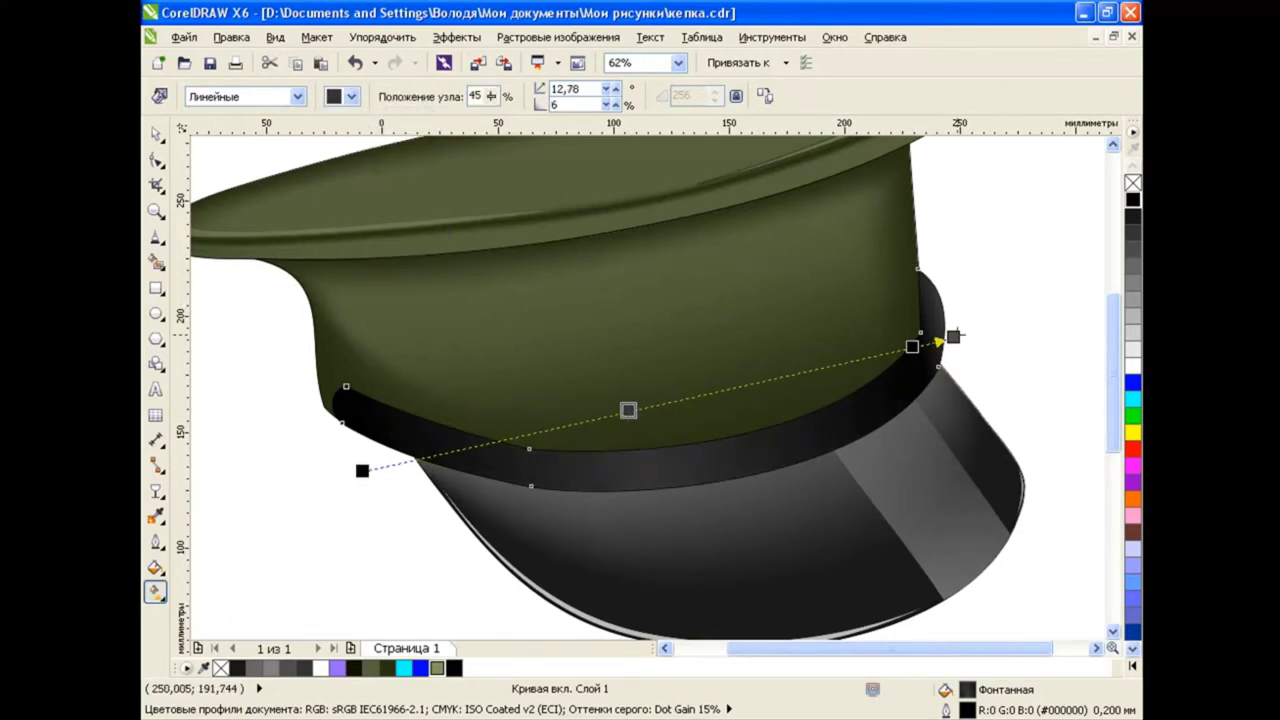
left_click(352, 96)
left_click(378, 124)
left_click(352, 96)
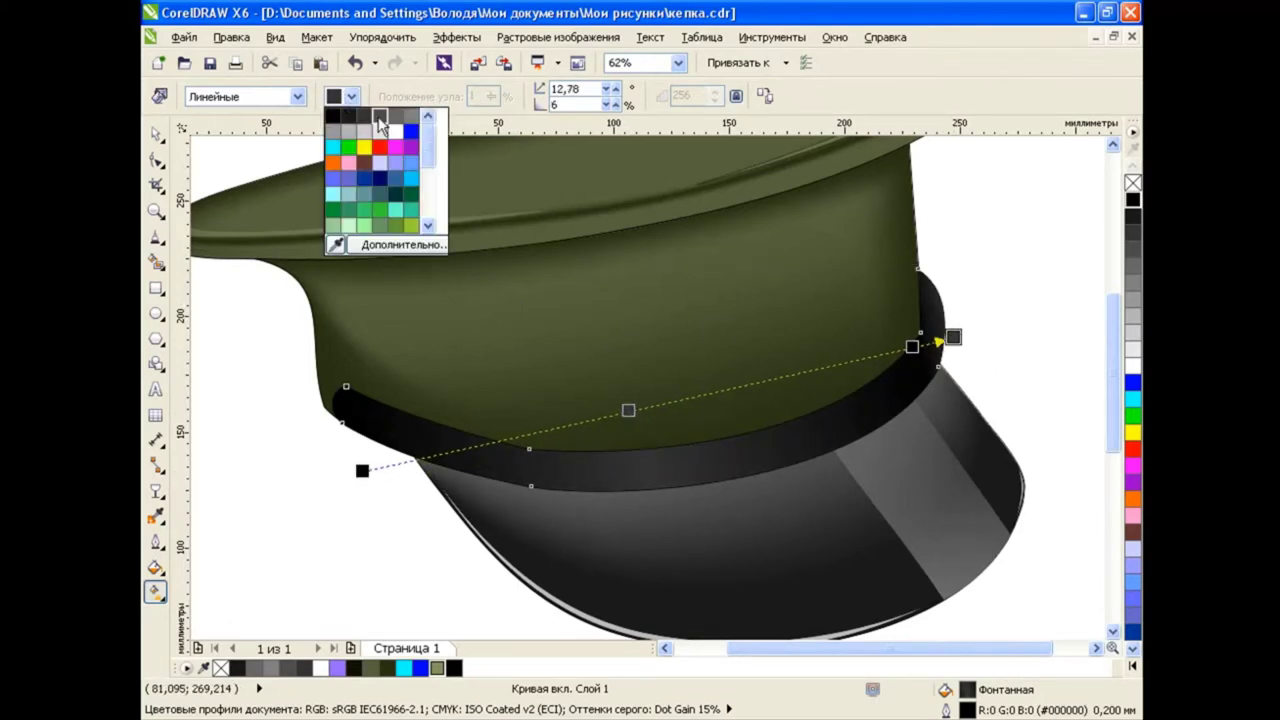
left_click(376, 122)
key("space")
left_click(405, 536)
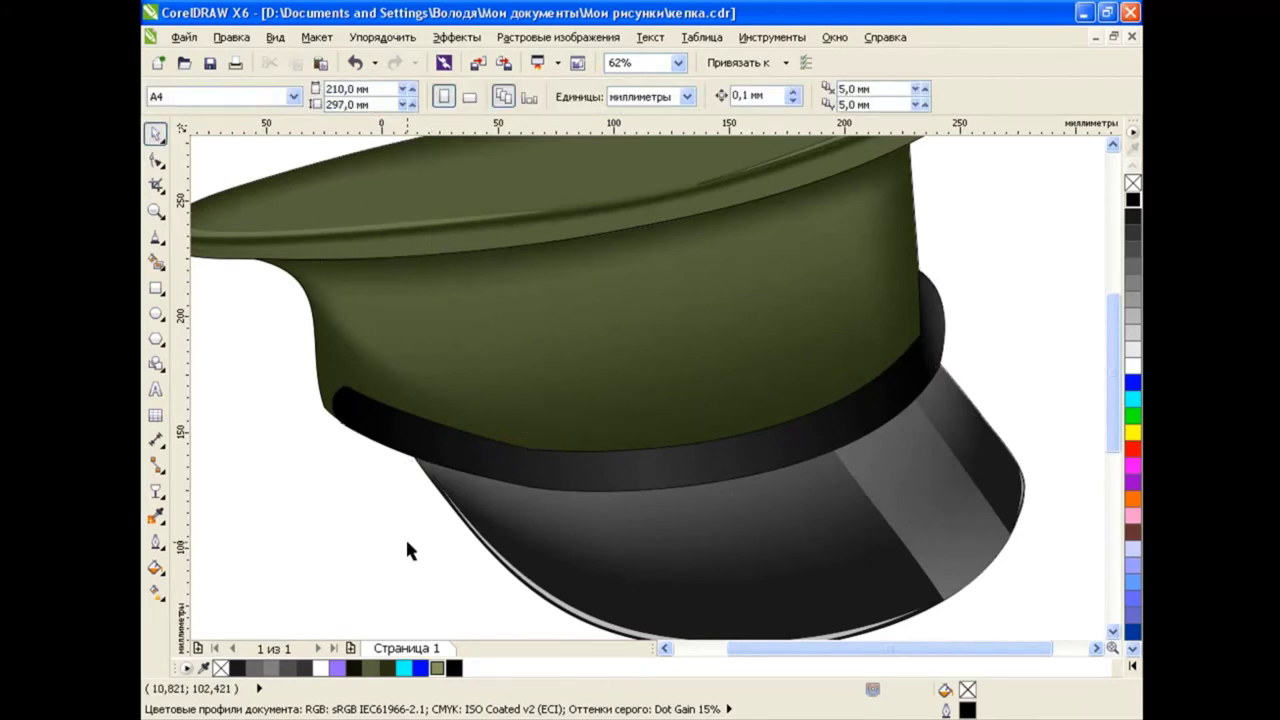
Reselect the band and zoom in and out to check its edges.
scroll(626, 437, "down", 1)
left_click(626, 437)
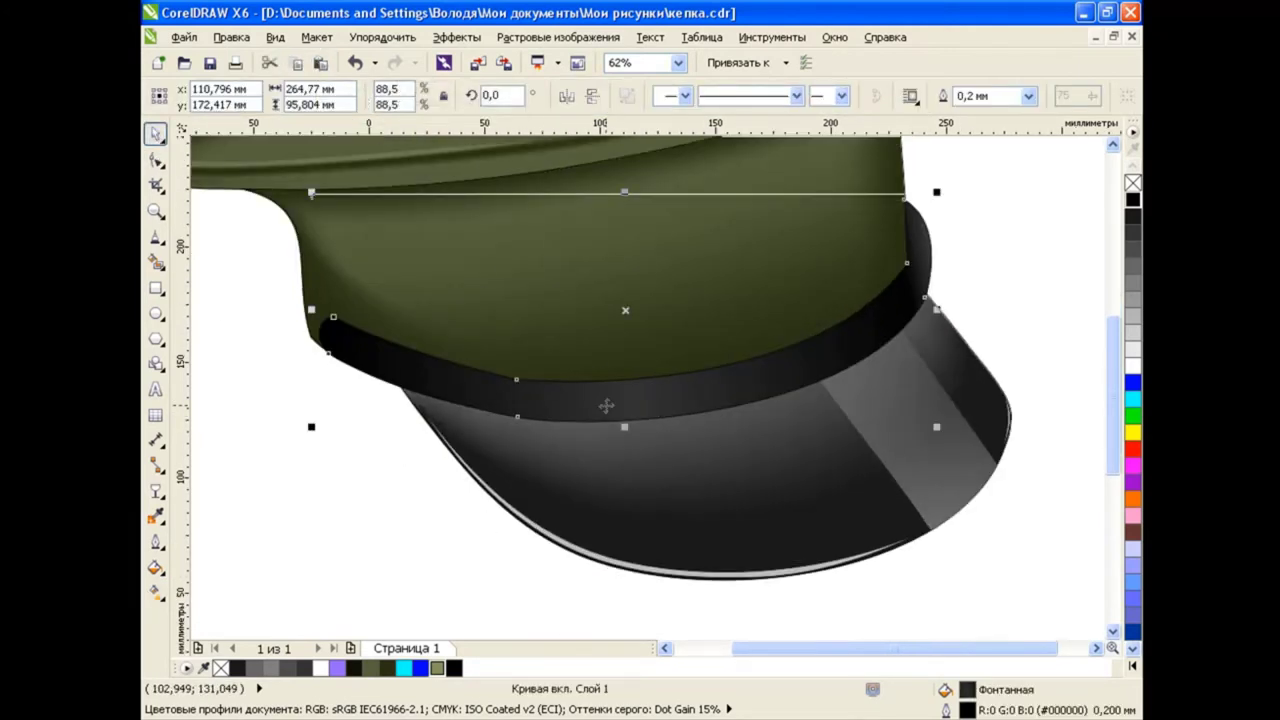
scroll(610, 400, "up", 3)
scroll(653, 330, "up", 3)
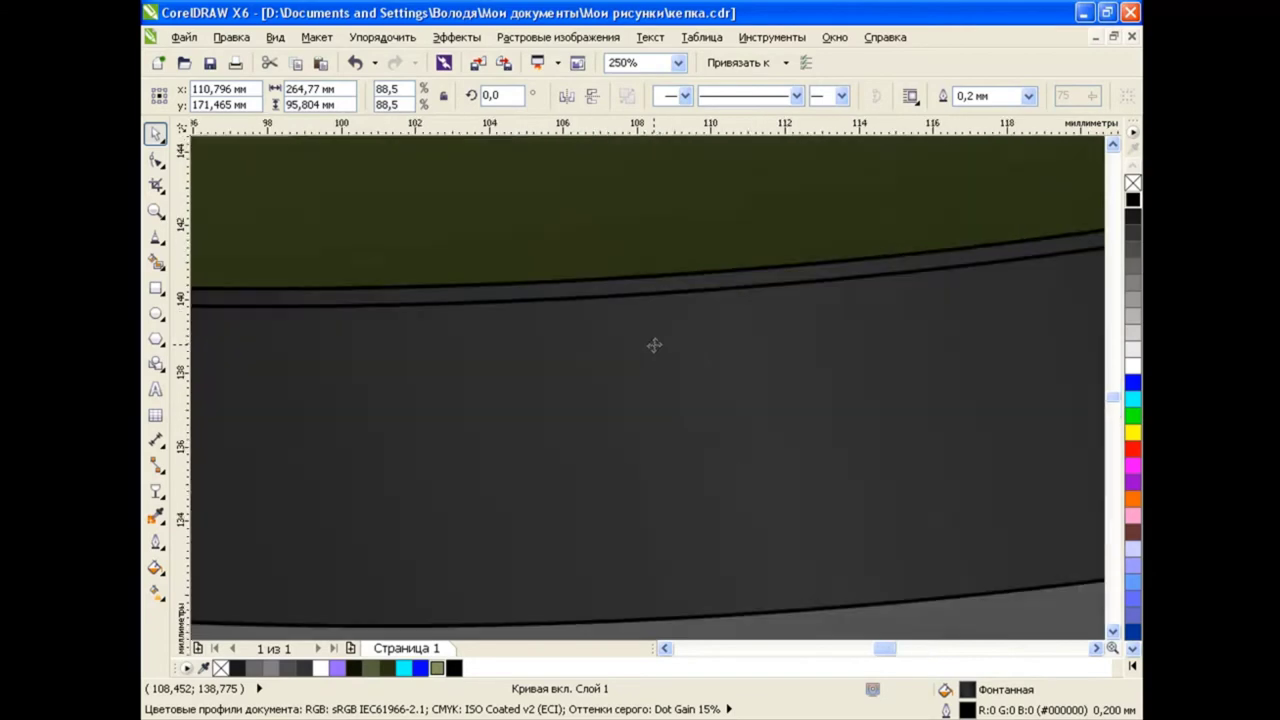
scroll(653, 320, "down", 2)
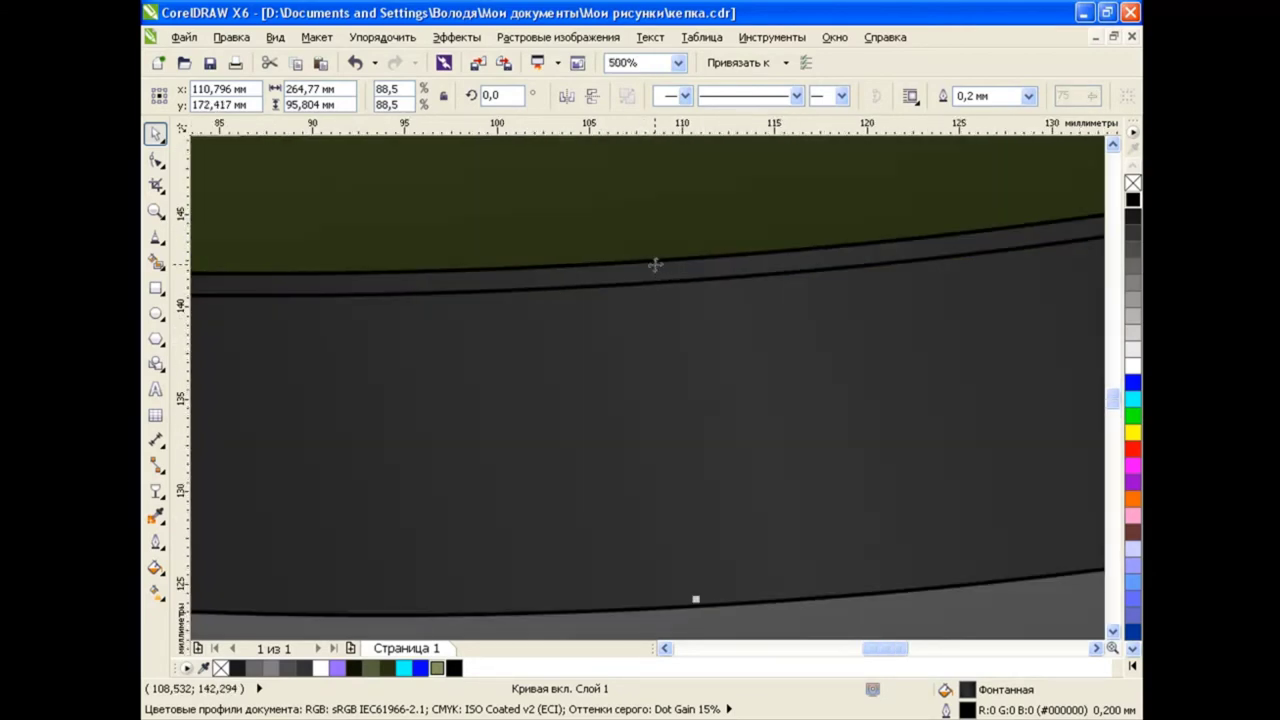
scroll(670, 350, "down", 3)
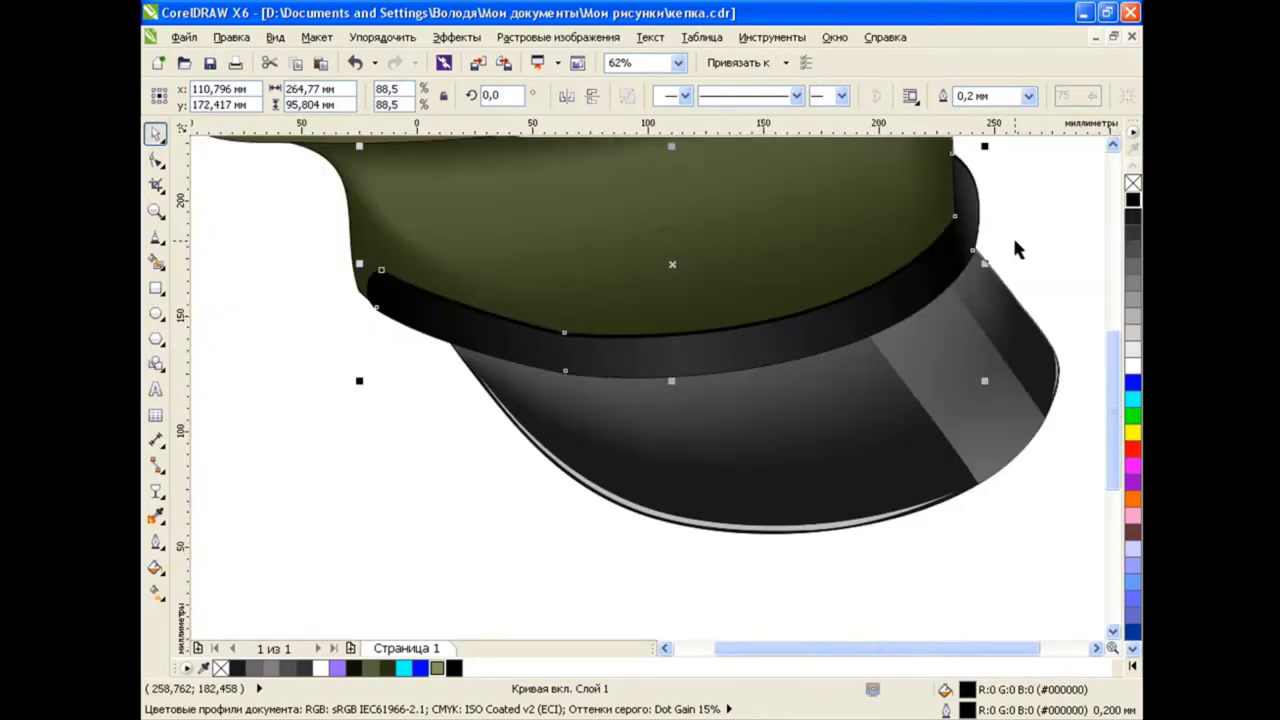
scroll(730, 346, "up", 2)
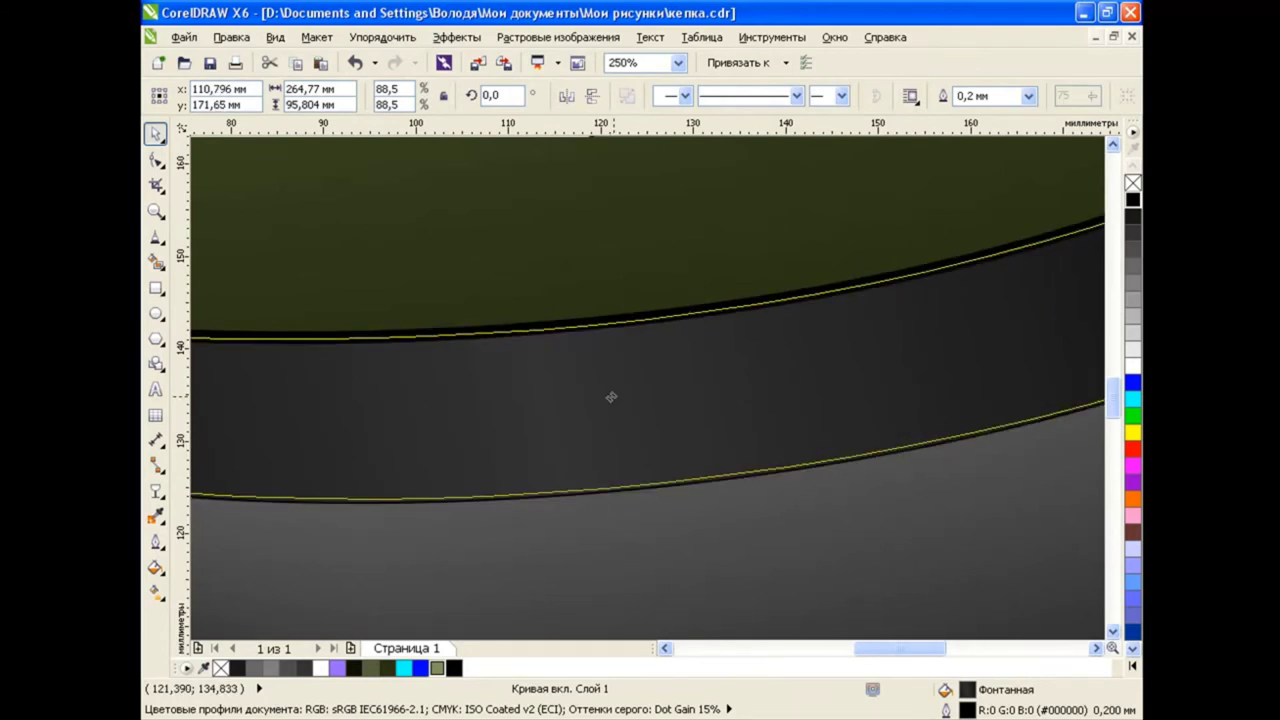
scroll(615, 397, "down", 2)
scroll(614, 403, "down", 1)
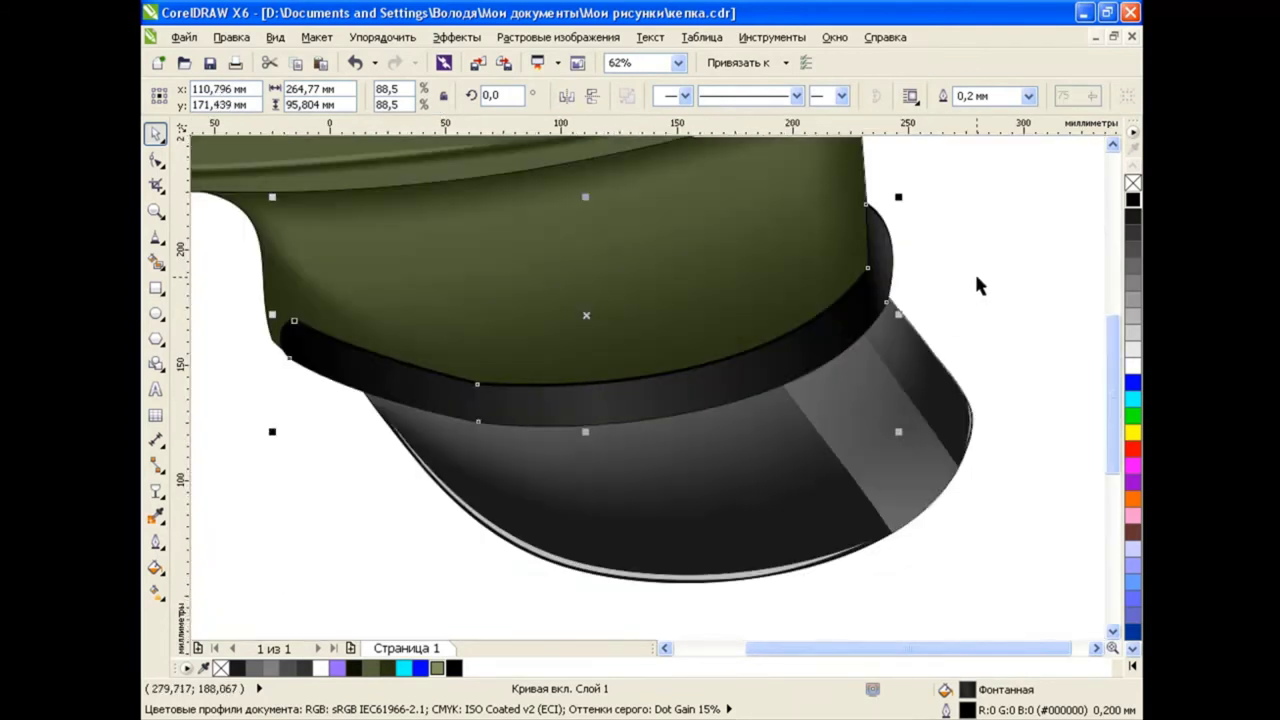
left_click(975, 283)
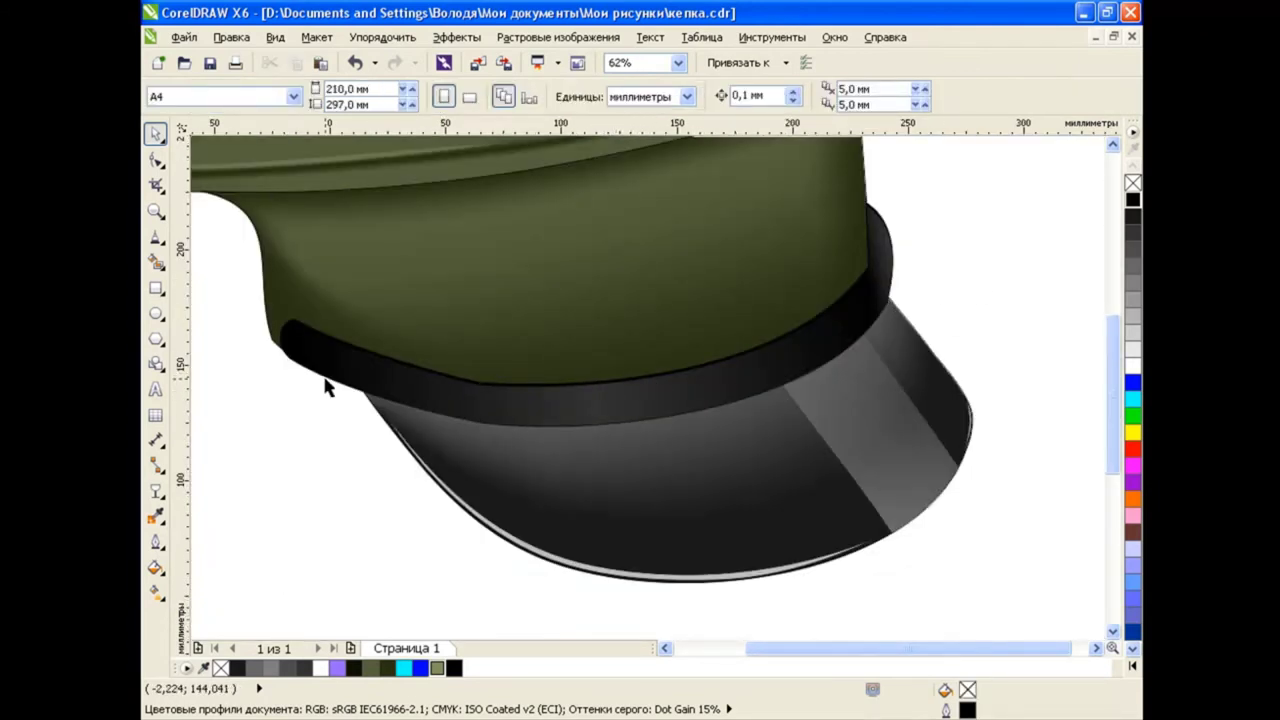
scroll(326, 386, "up", 1)
Draw a small black rectangle across the hat band and bend its edges into a curved loop.
left_click(155, 287)
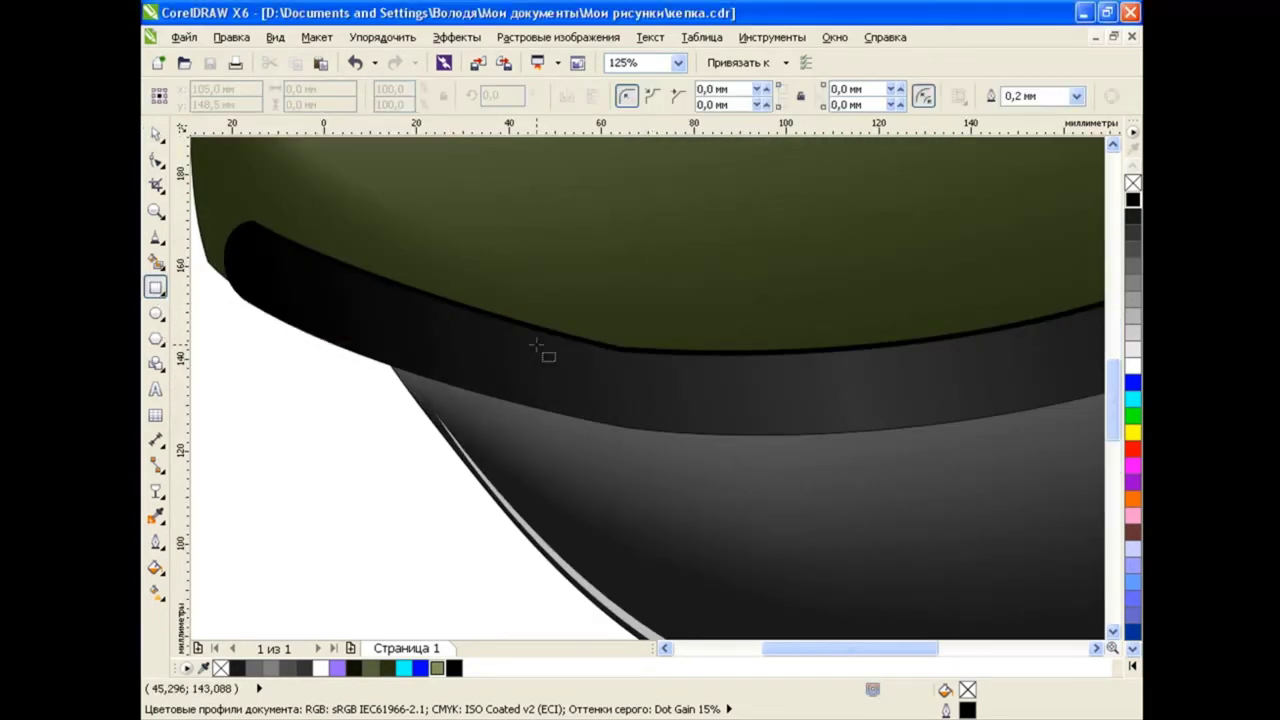
left_click_drag(579, 321, 662, 437)
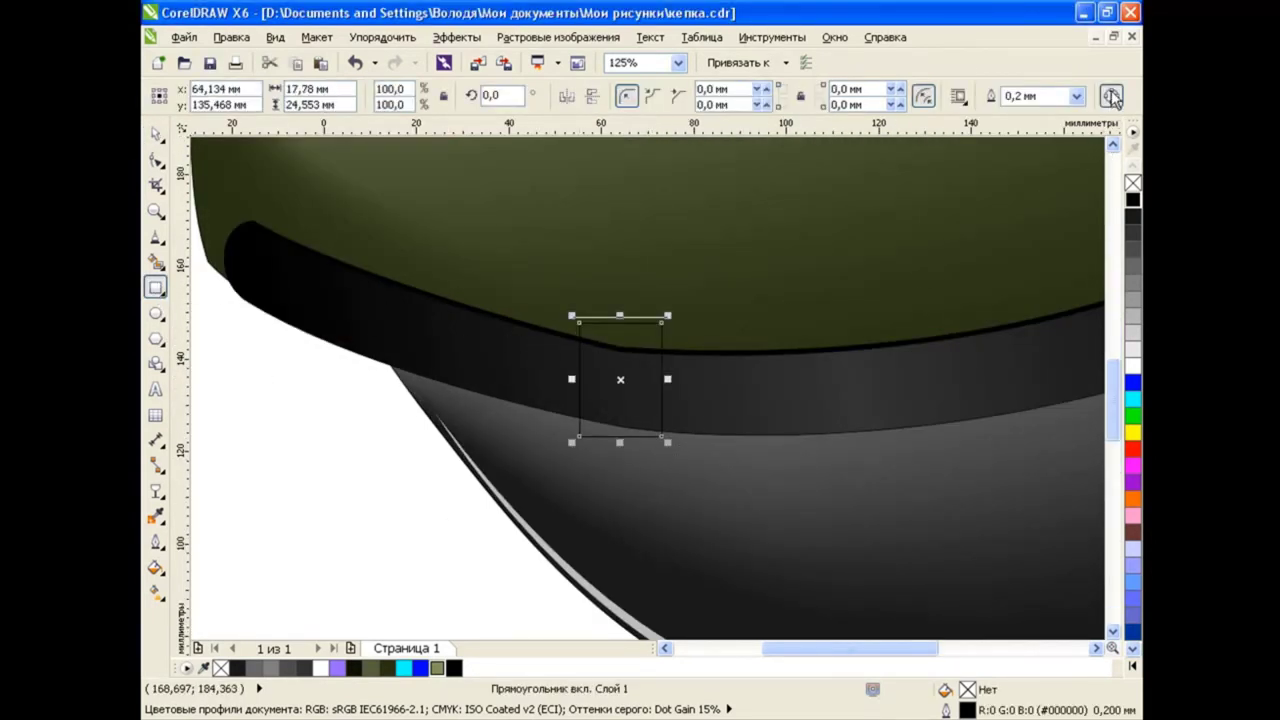
left_click(1133, 203)
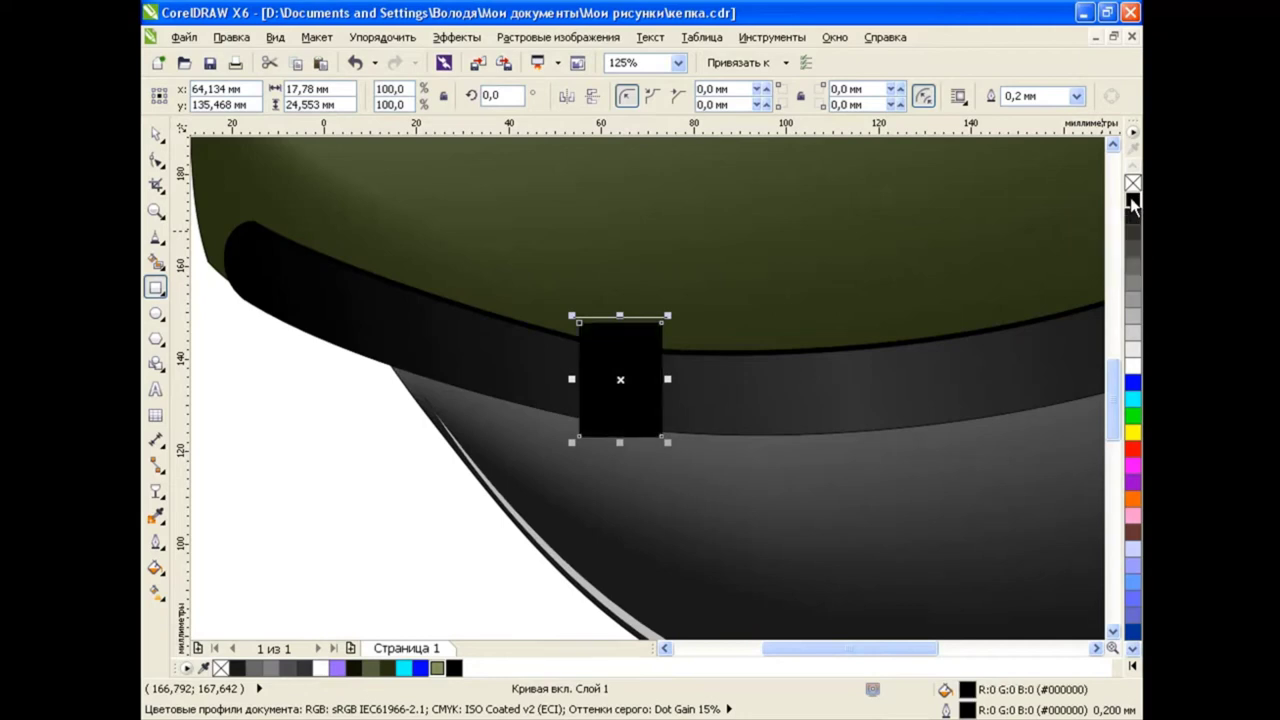
left_click(155, 160)
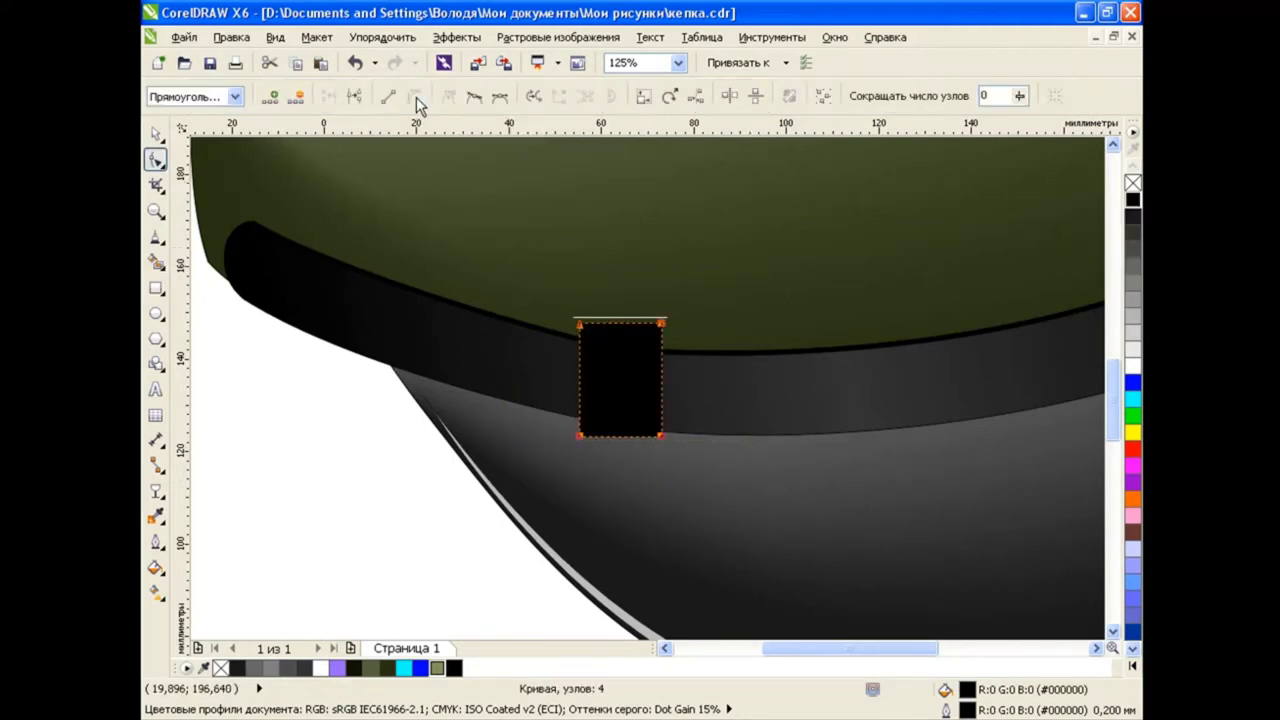
left_click(345, 399)
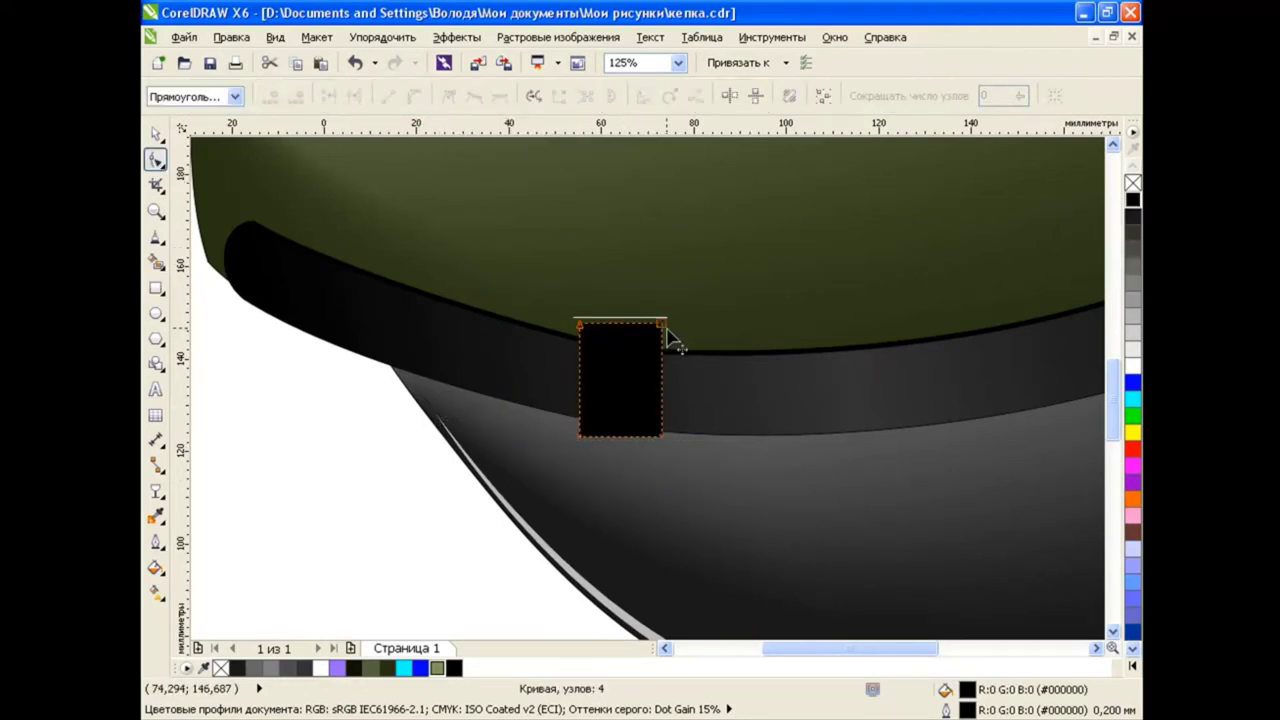
mouse_move(662, 330)
left_mouse_down()
mouse_move(640, 345)
mouse_move(650, 330)
left_mouse_up()
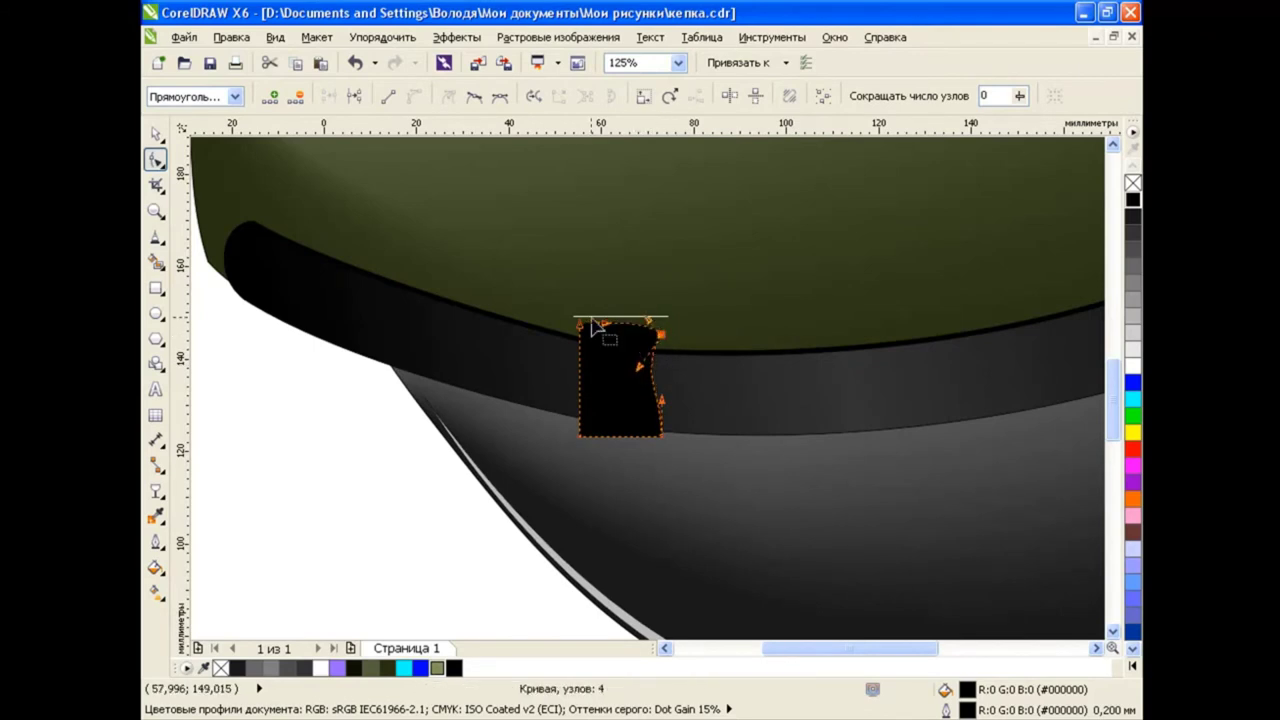
left_click_drag(580, 360, 587, 352)
scroll(620, 385, "up", 2)
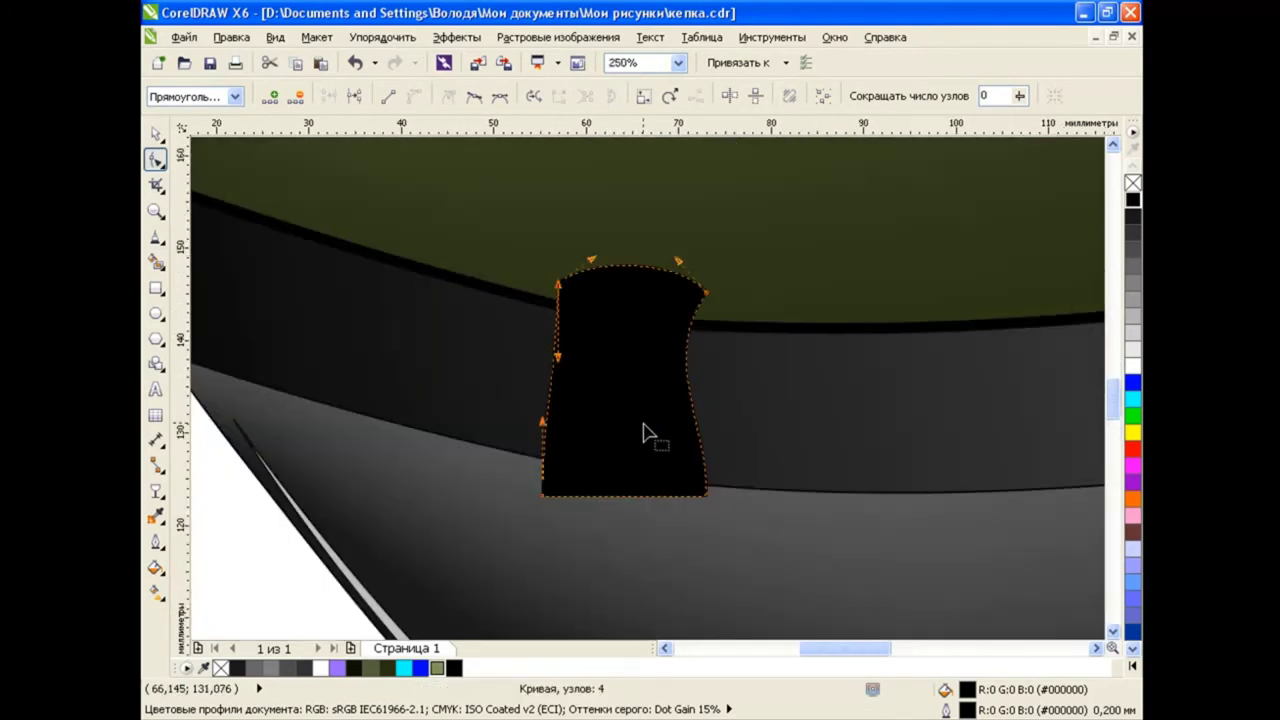
left_click_drag(705, 503, 737, 354)
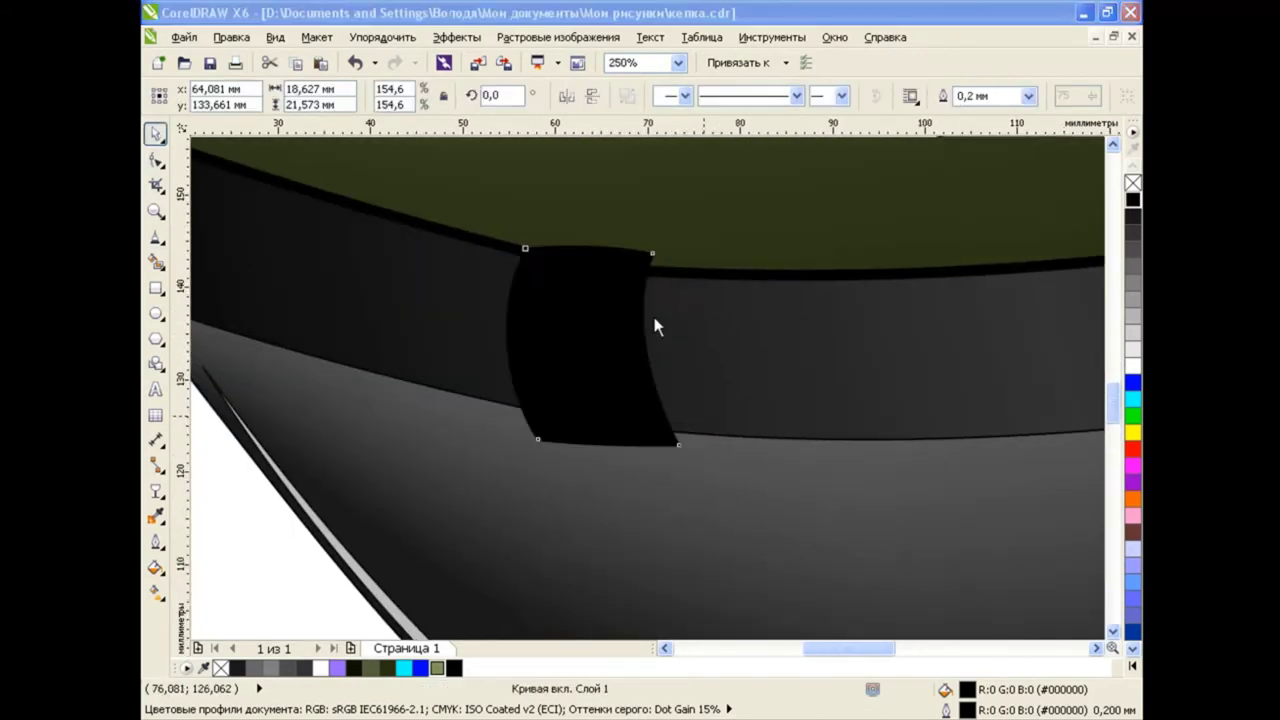
left_click(614, 337)
Lay a diagonal dark grey-to-black linear gradient across the loop.
left_click(155, 592)
left_click_drag(672, 198, 561, 430)
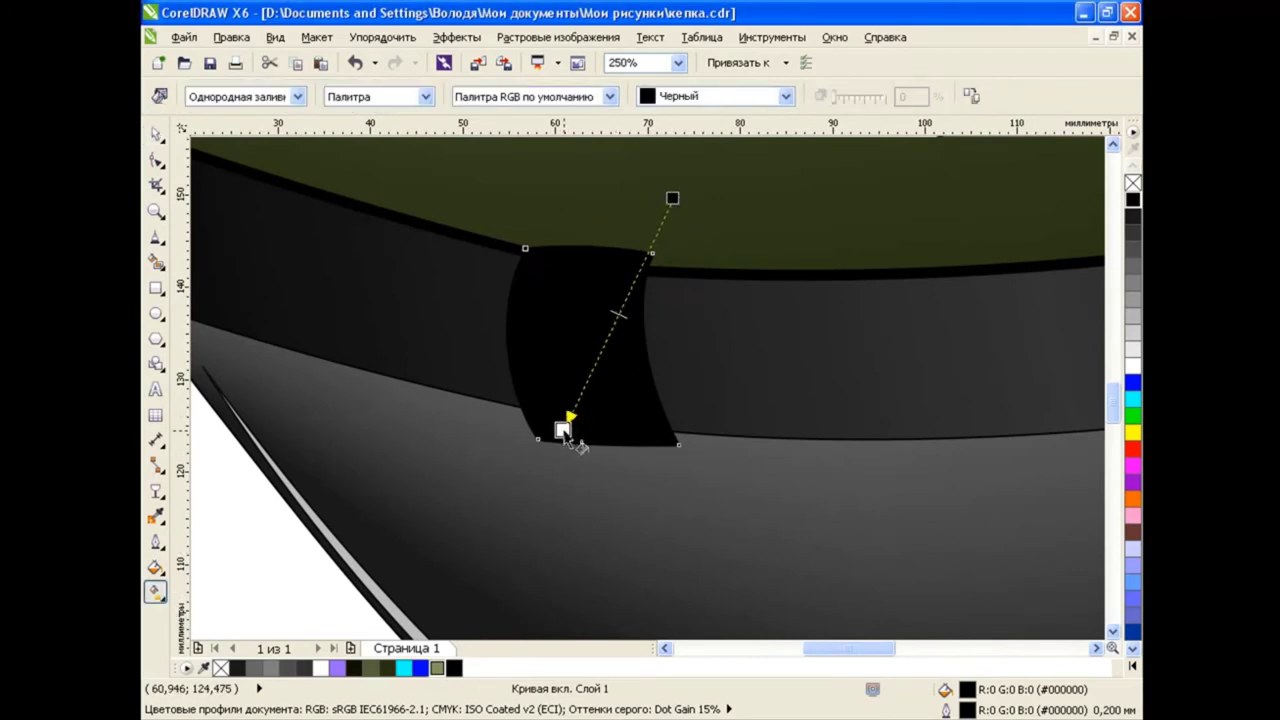
left_click(352, 96)
left_click(375, 117)
left_click(352, 96)
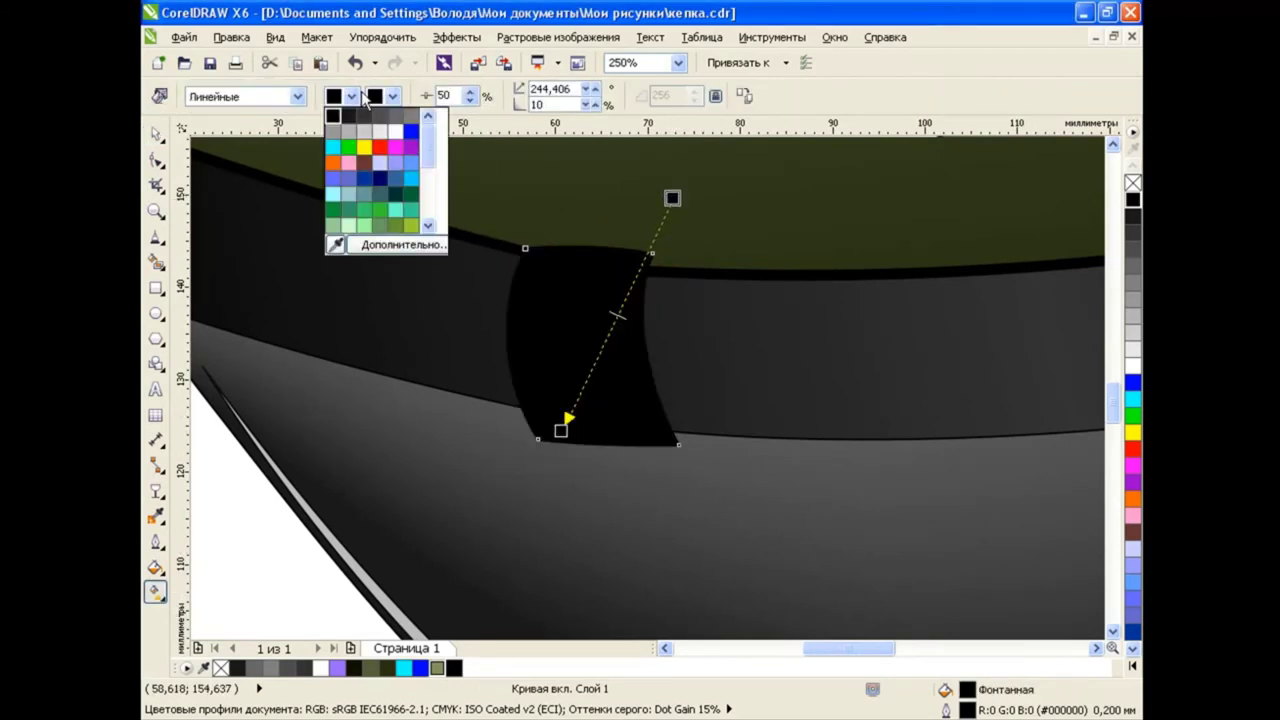
left_click(348, 117)
left_click(160, 138)
left_click(250, 546)
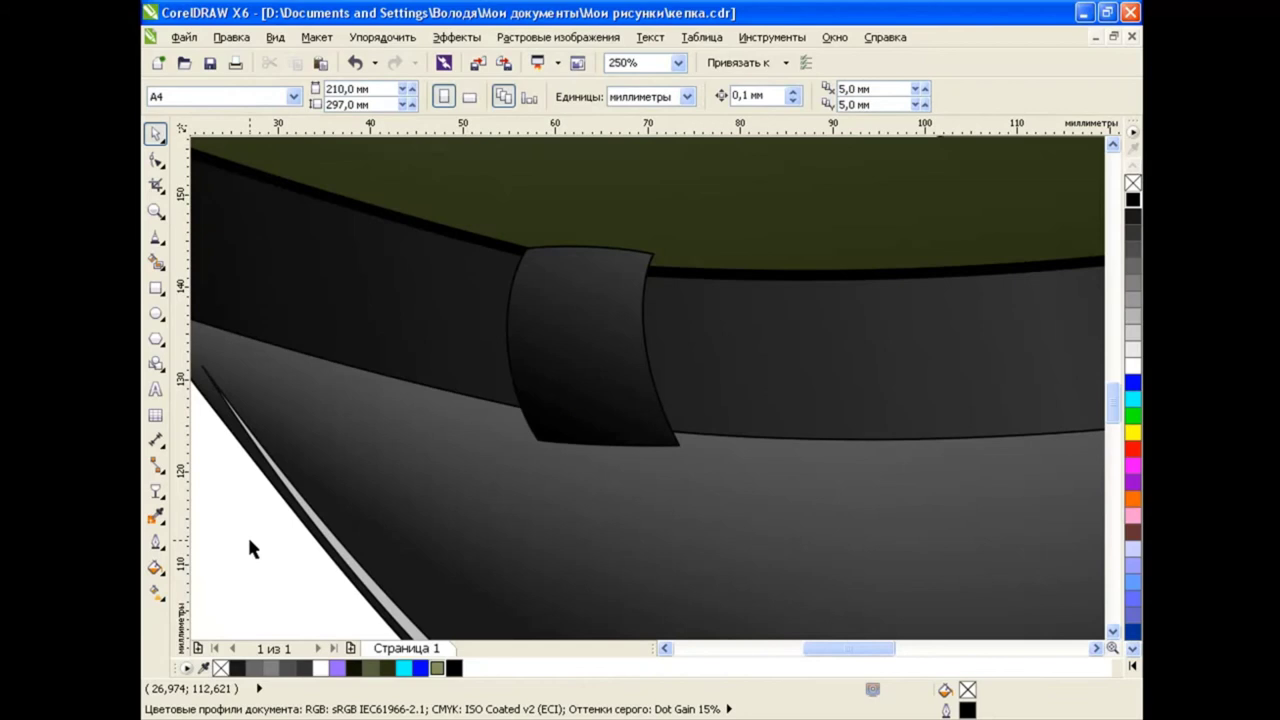
left_click(545, 377)
Move the strap loop right and bend its top-right edge down along the strap.
left_click_drag(571, 351, 620, 349)
left_click(155, 160)
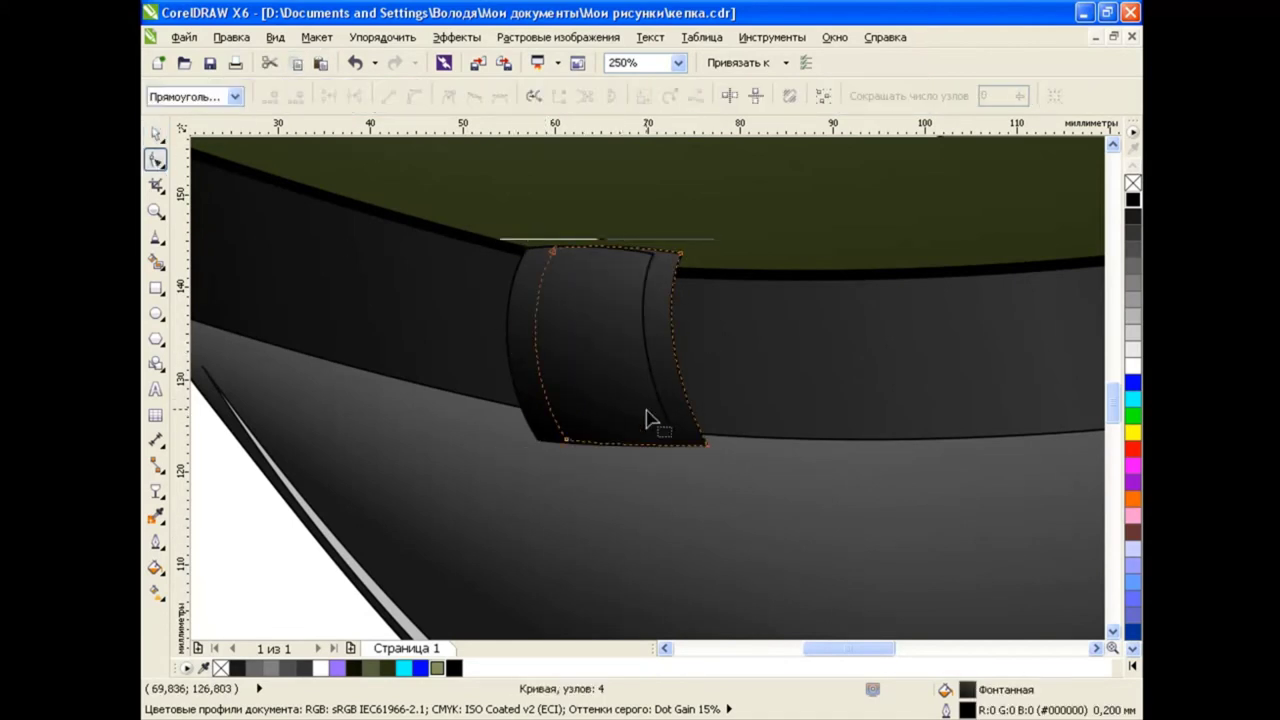
scroll(700, 340, "up", 2)
left_click_drag(667, 170, 656, 197)
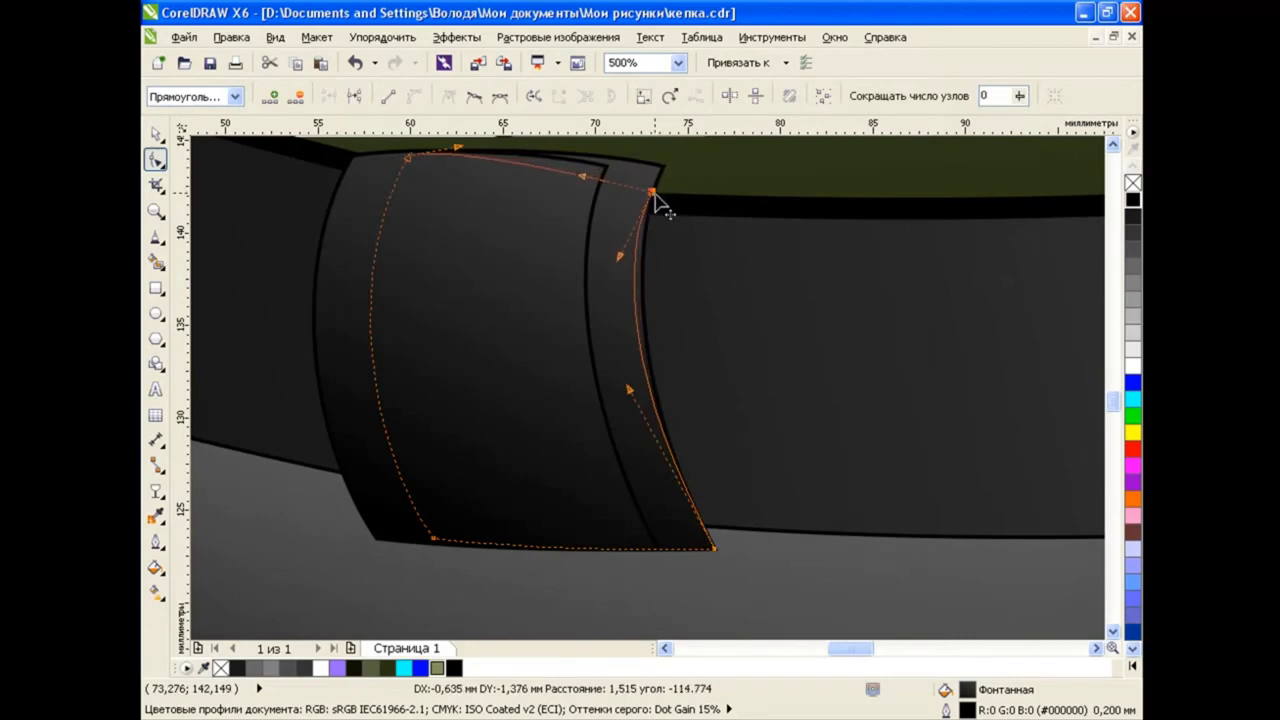
left_click(606, 164)
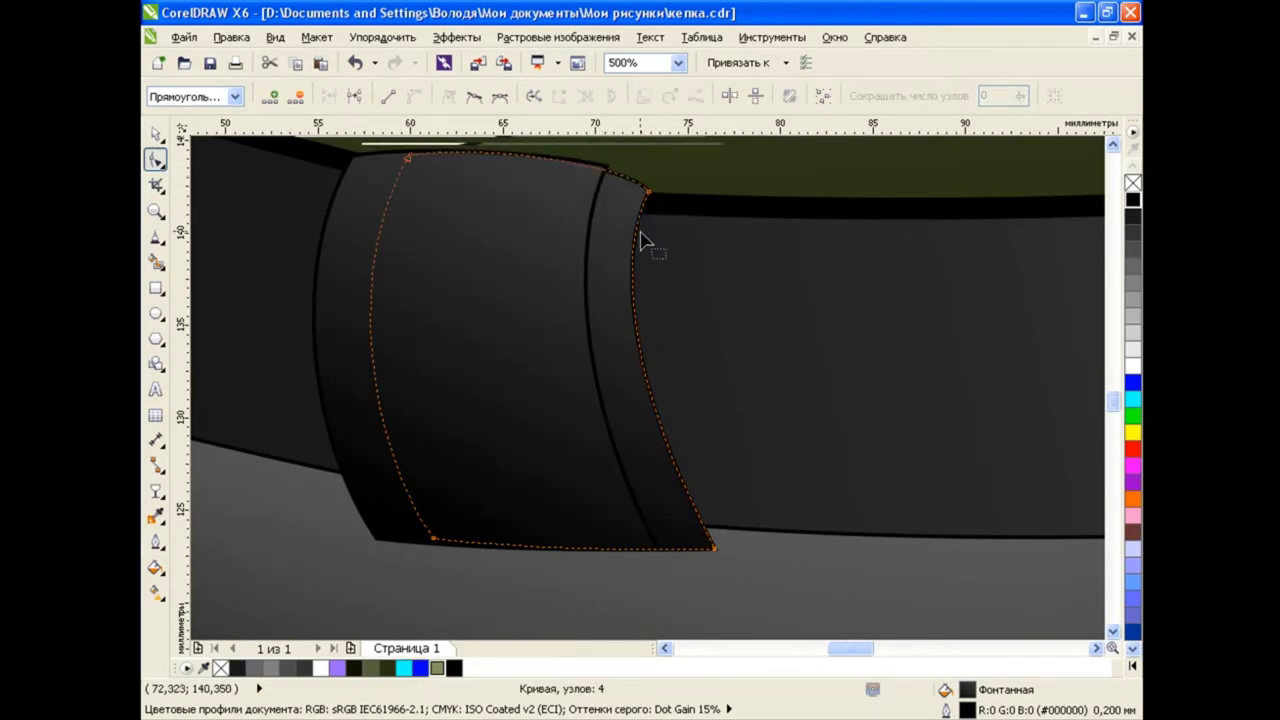
key("space")
Try moving the buckle loop further right, undo it, and deselect the loop.
scroll(650, 400, "down", 2)
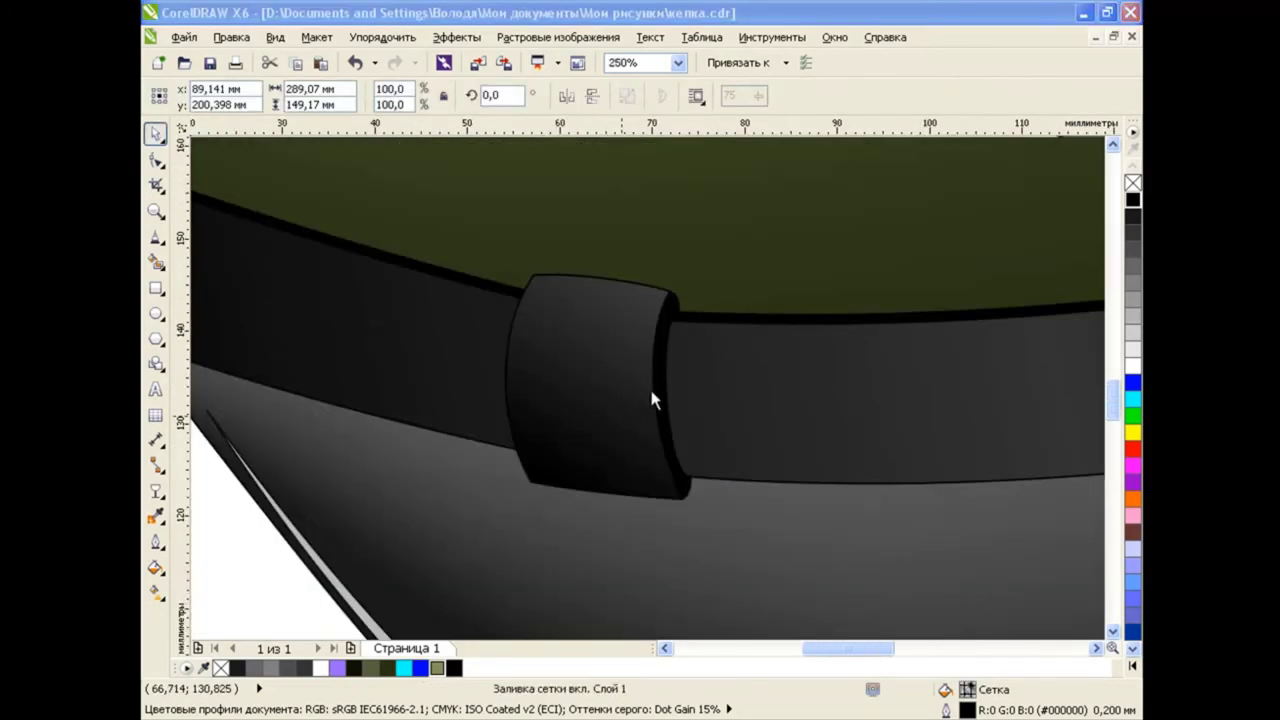
left_click(663, 352)
scroll(665, 421, "up", 2)
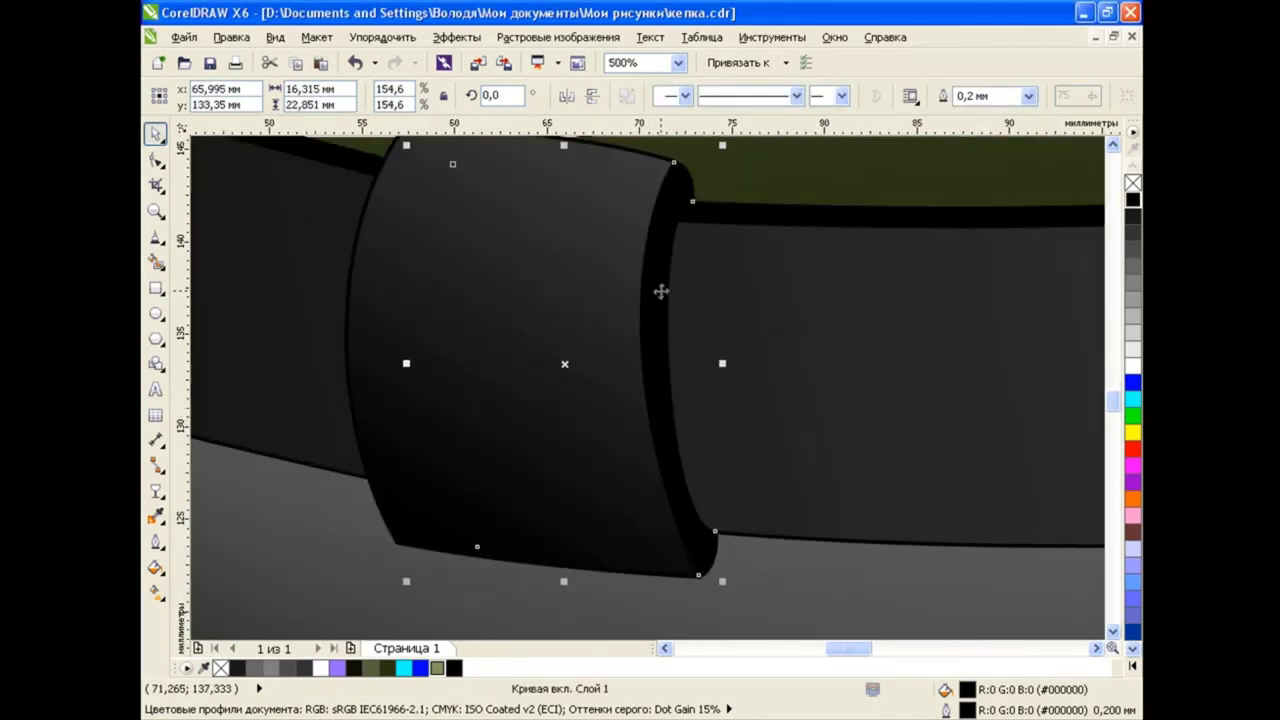
left_click_drag(661, 291, 868, 288)
key("ctrl+z")
scroll(651, 371, "down", 2)
key("Escape")
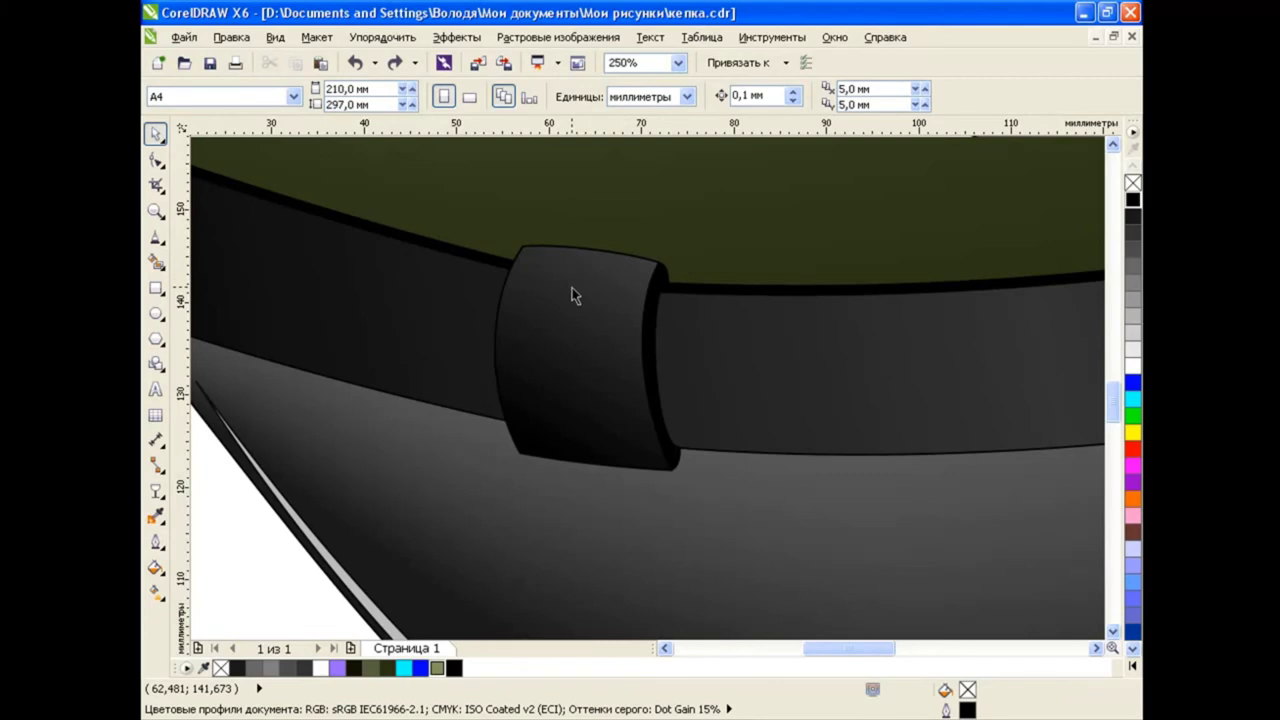
scroll(660, 290, "left", 1)
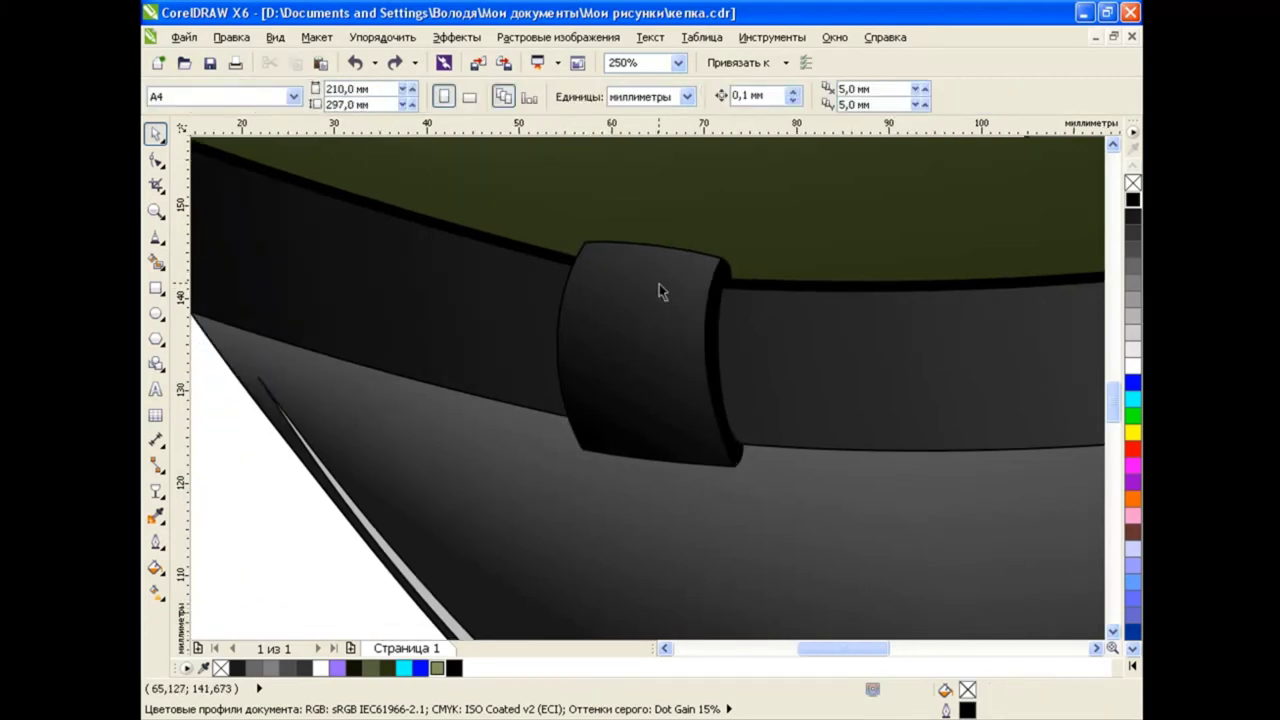
key("F5")
Draw a closed pointed strap-tip shape extending left from the buckle loop.
left_click(684, 301)
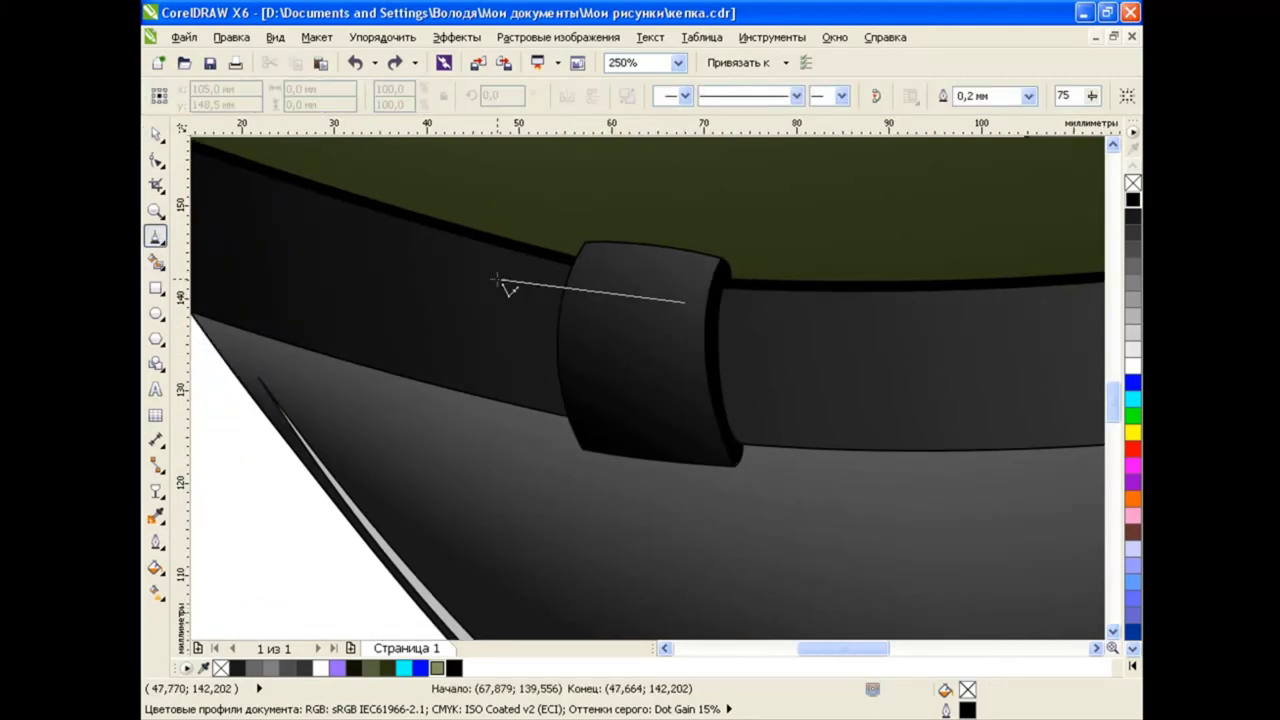
left_click(497, 281)
left_click(407, 347)
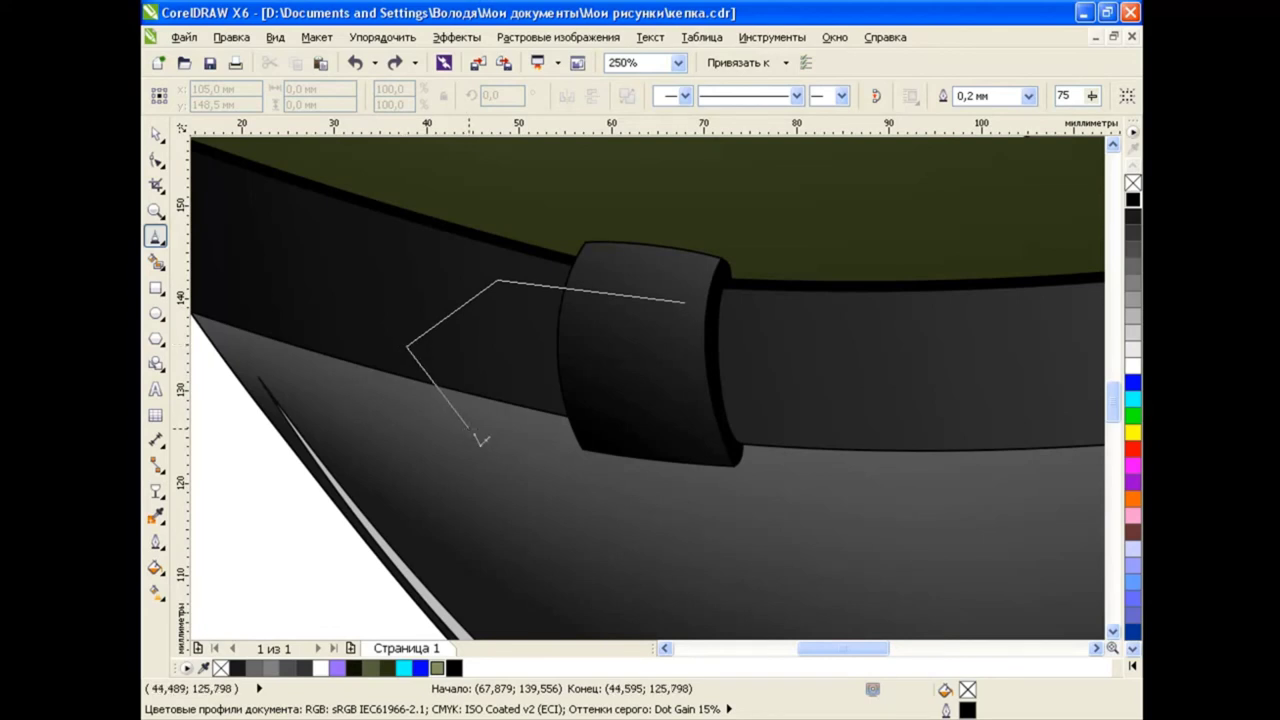
left_click(468, 429)
left_click(705, 458)
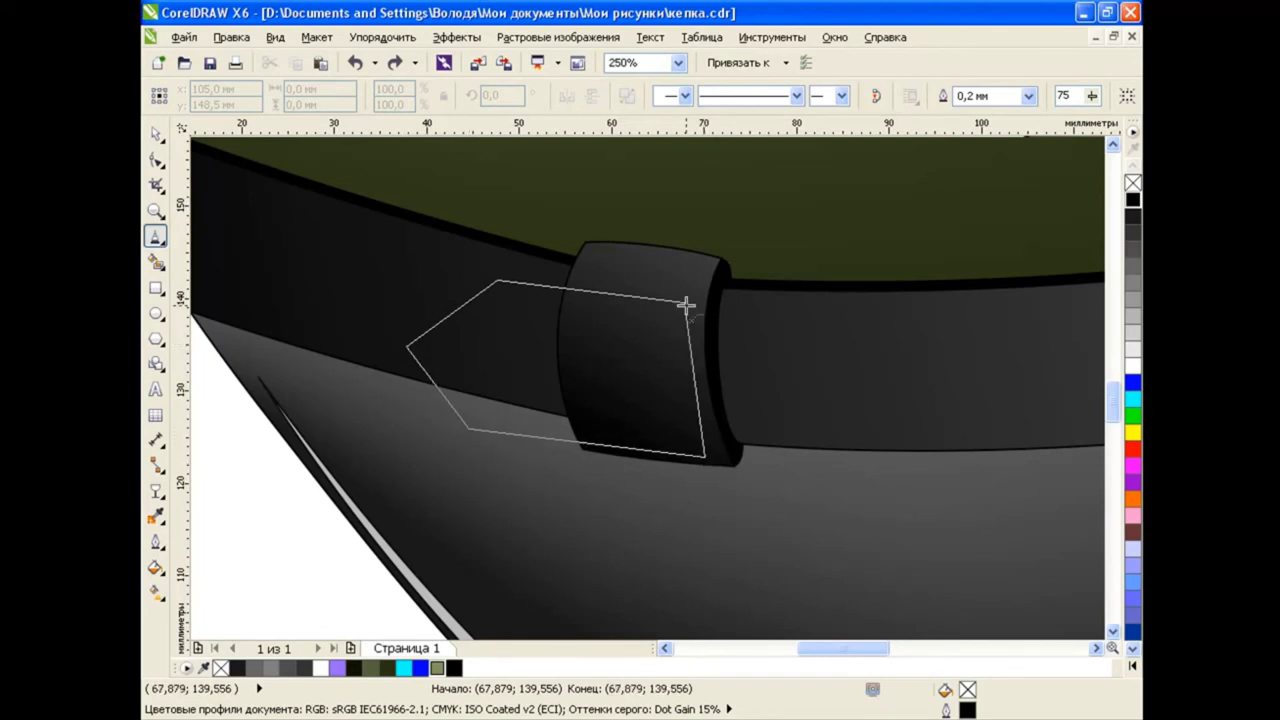
left_click(684, 302)
Give the strap tip a radial fountain fill ending in dark grey.
left_click(155, 567)
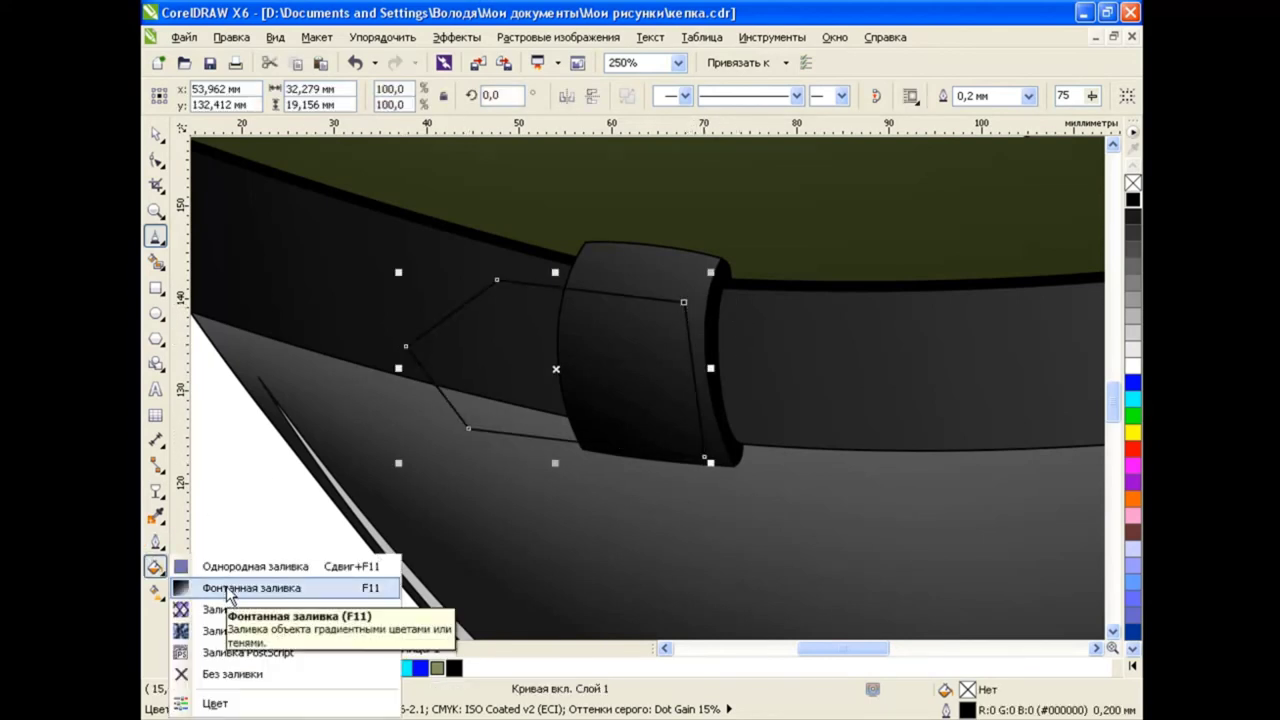
left_click(210, 578)
left_click(575, 217)
left_click(515, 238)
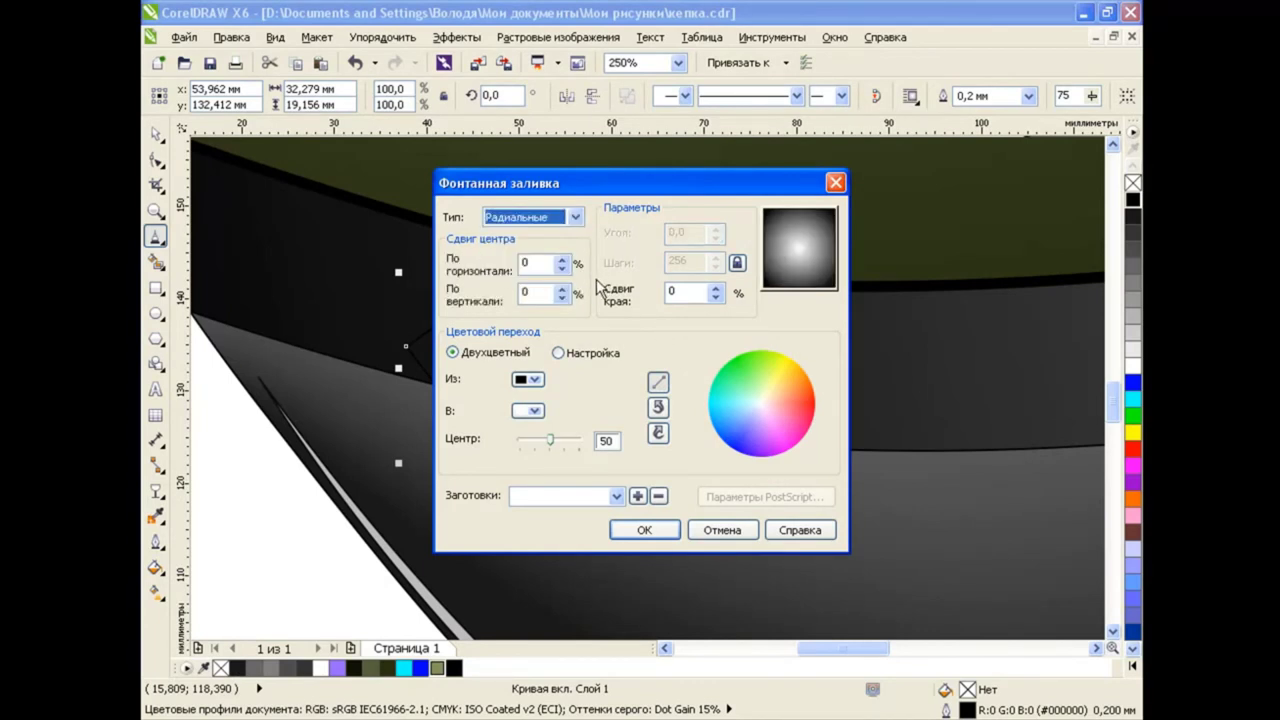
left_click(528, 410)
left_click(517, 440)
left_click(644, 530)
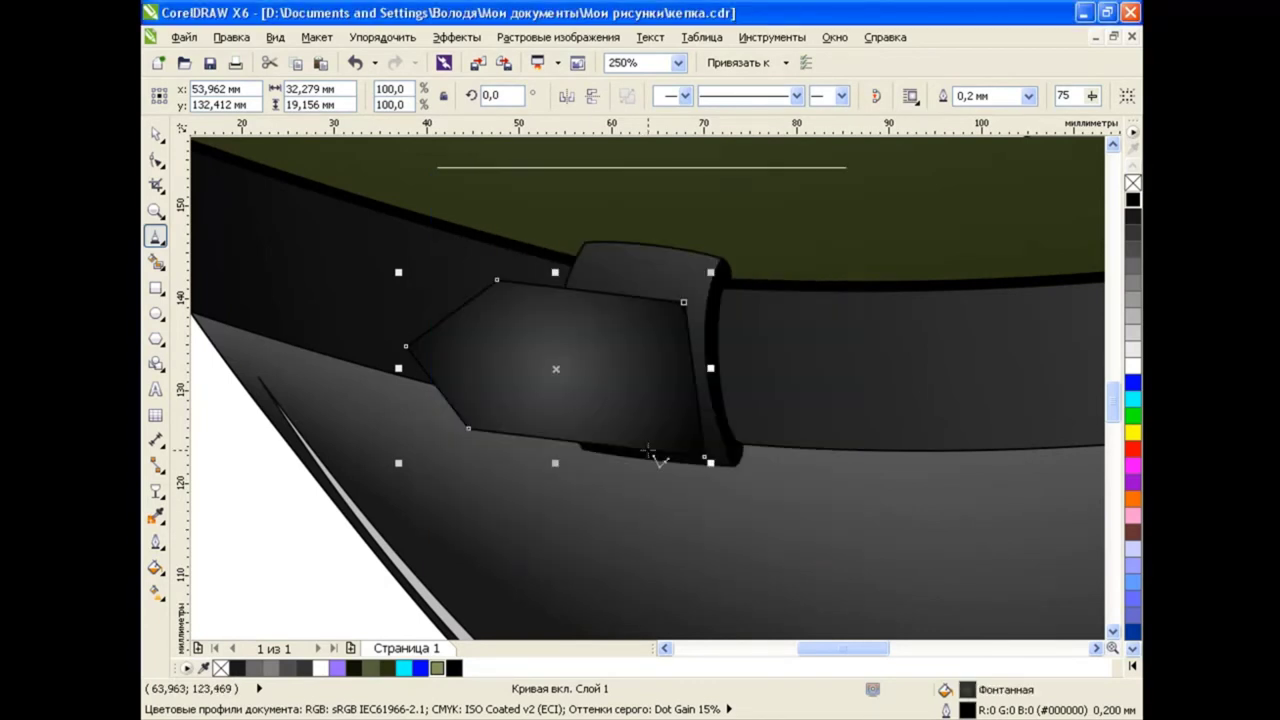
Send the strap tip back one layer so it sits behind the buckle loop.
left_click(155, 133)
left_click(521, 398)
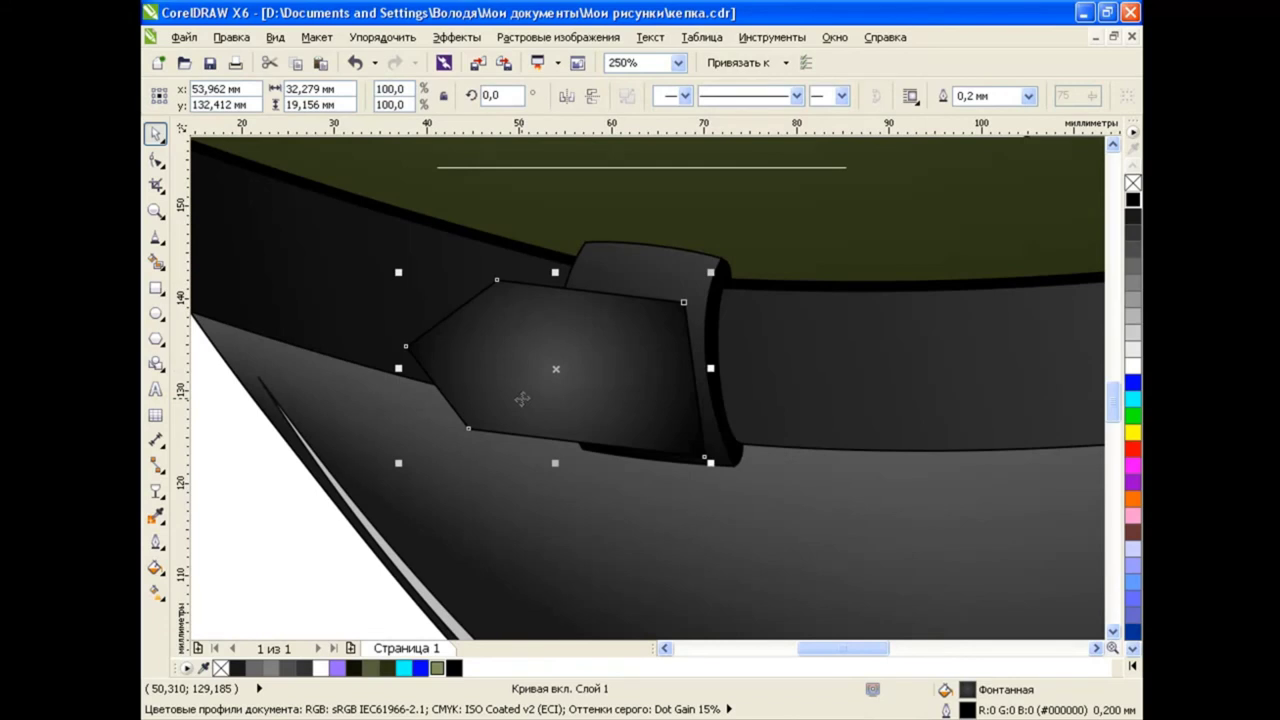
key("ctrl+Page_Down")
left_click(295, 545)
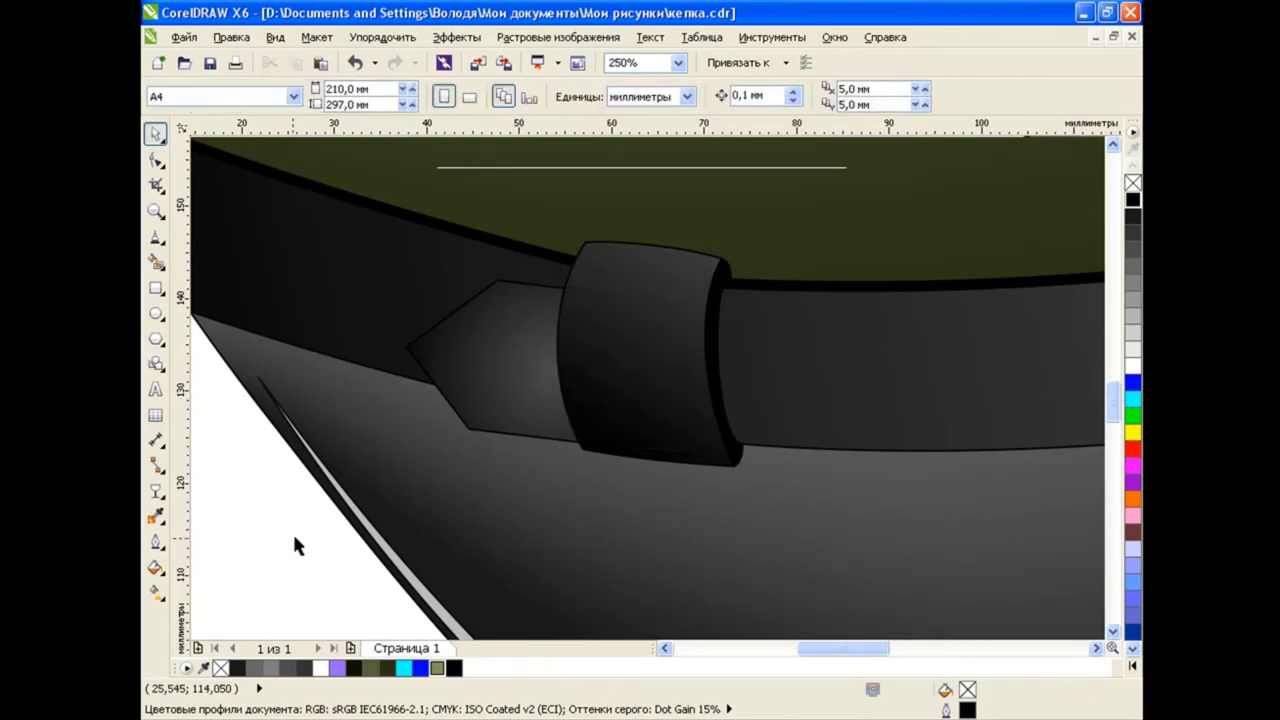
Redraw and widen the strap tip's radial gradient with its centre shifted right.
left_click(494, 367)
left_click(155, 591)
left_click_drag(521, 367, 611, 367)
left_click_drag(520, 367, 639, 367)
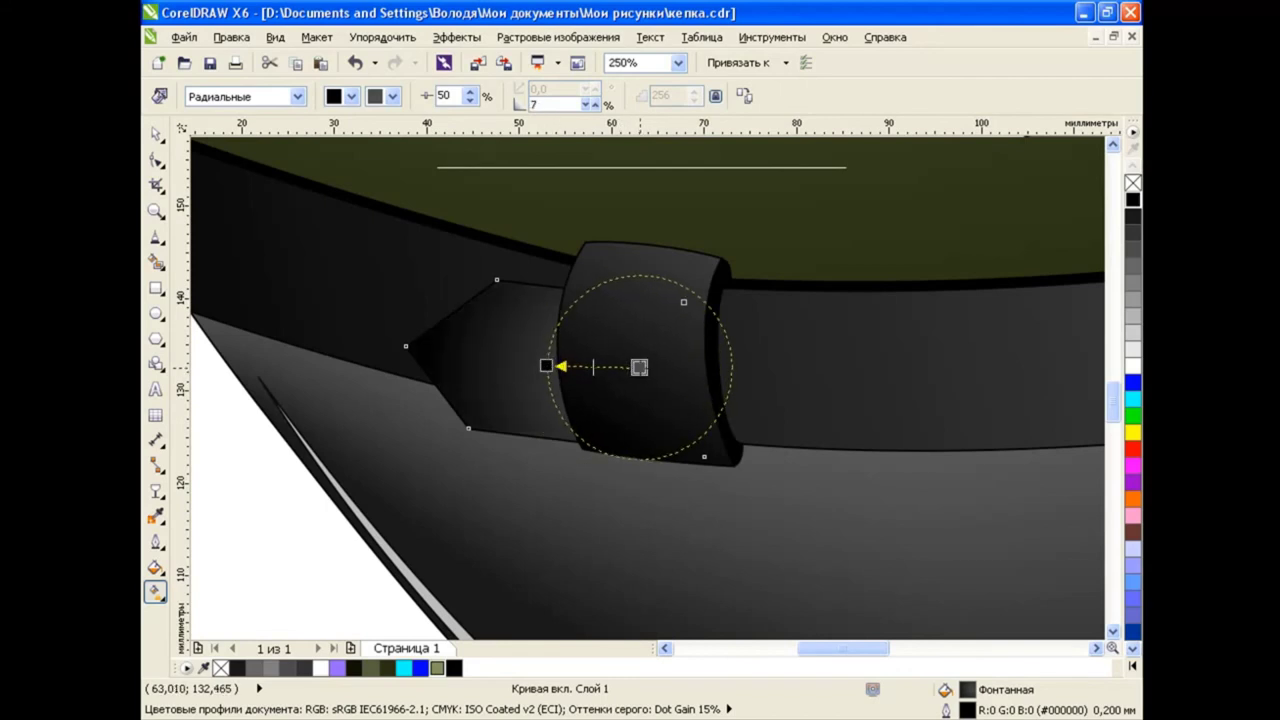
mouse_move(546, 366)
left_mouse_down()
mouse_move(656, 367)
mouse_move(586, 366)
left_mouse_up()
key("space")
left_click(270, 489)
scroll(429, 411, "down", 2)
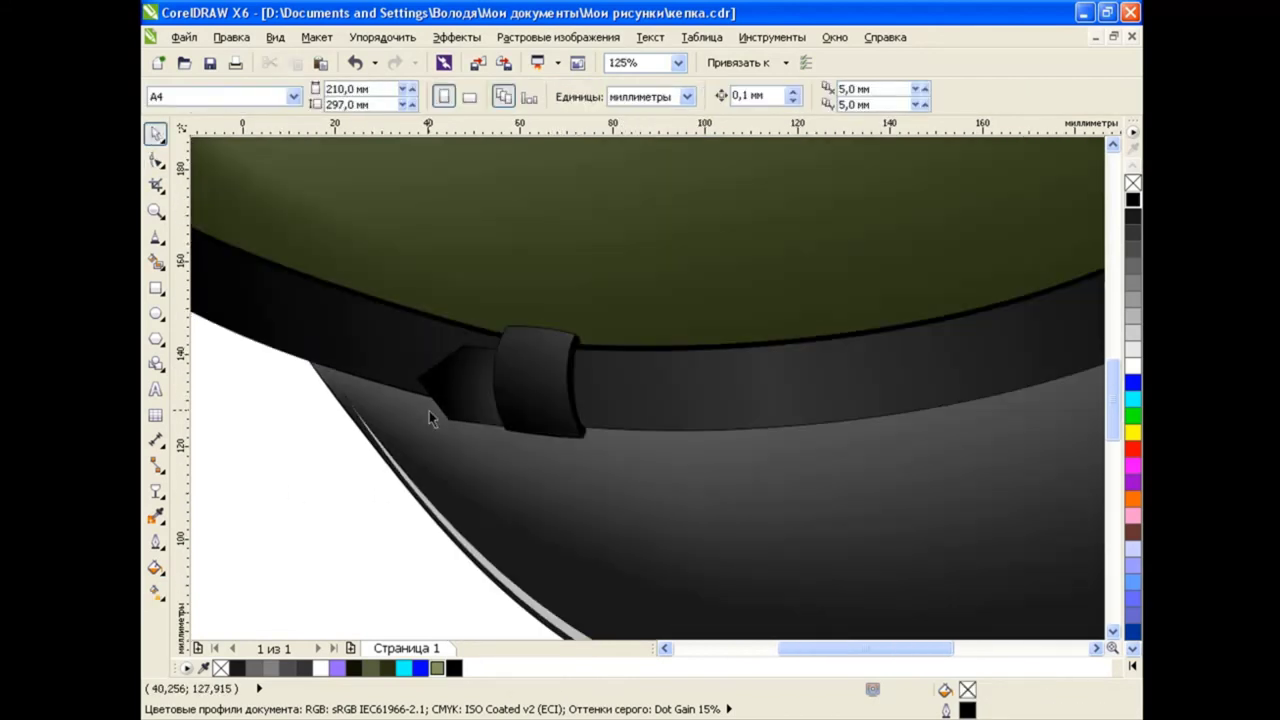
scroll(588, 349, "down", 1)
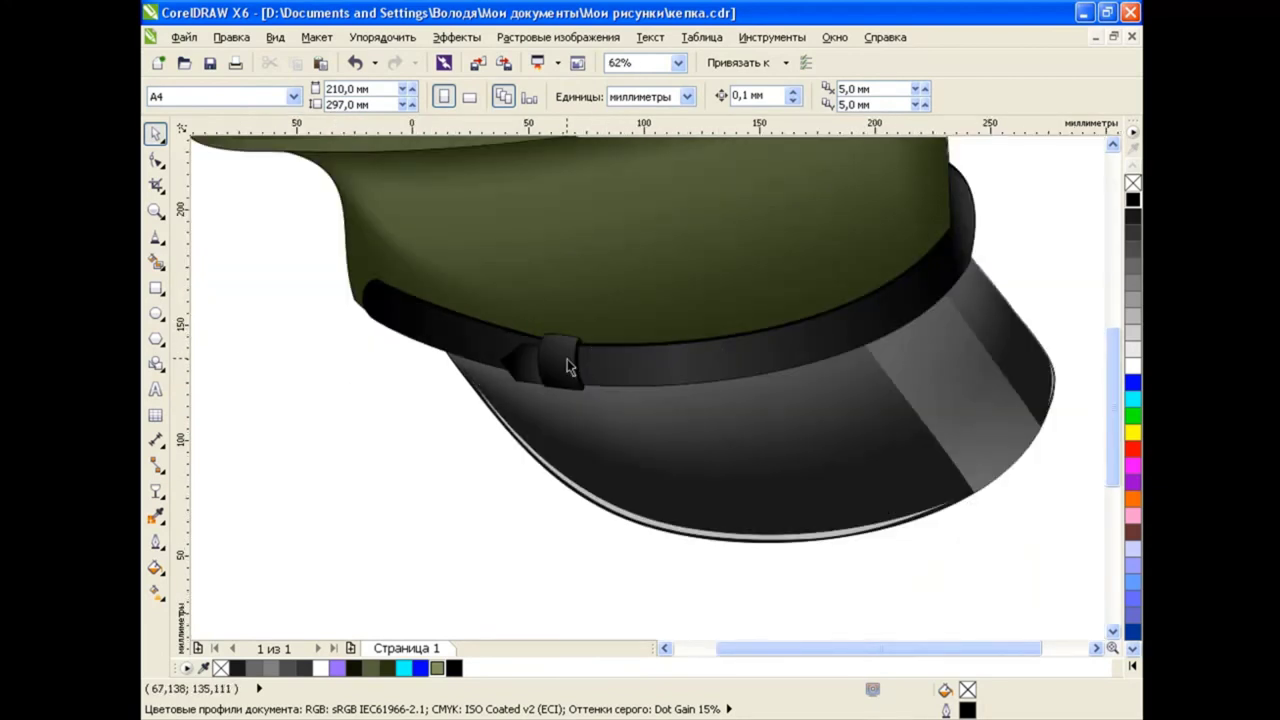
left_click(567, 366)
left_click(439, 434)
mouse_move(639, 571)
left_mouse_down()
mouse_move(555, 309)
mouse_move(527, 312)
left_mouse_up()
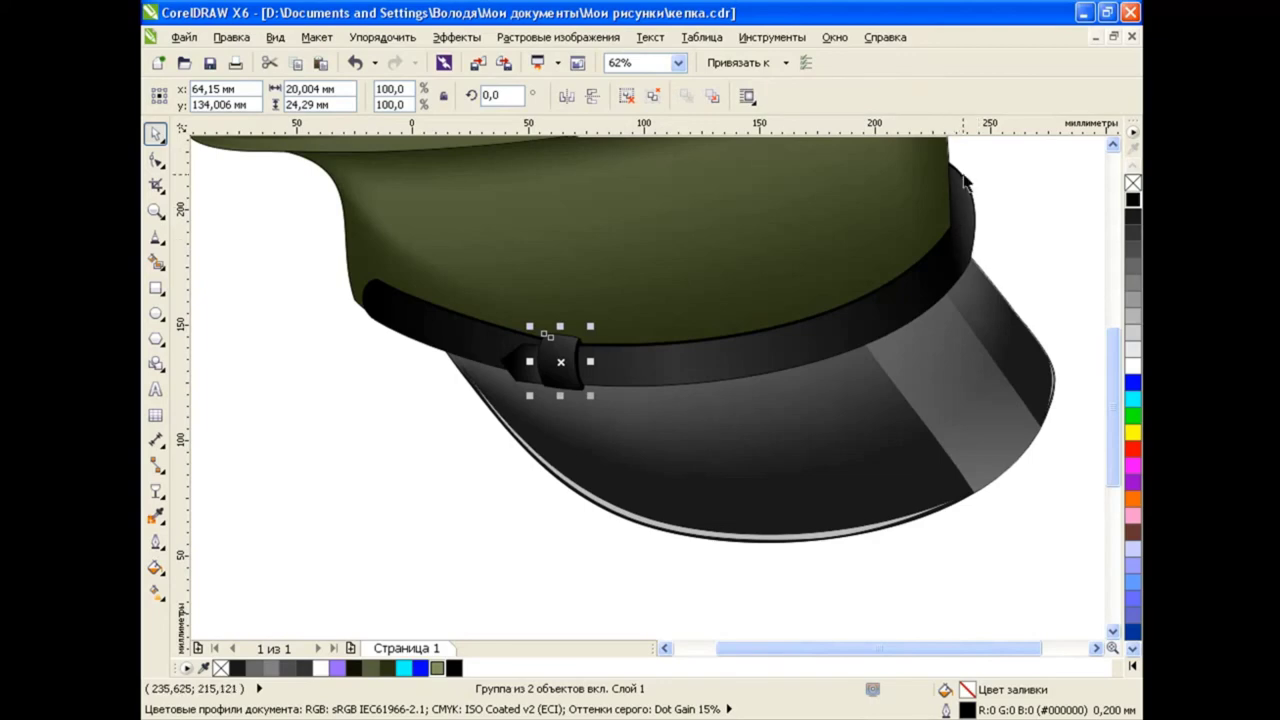
scroll(1099, 190, "up", 1)
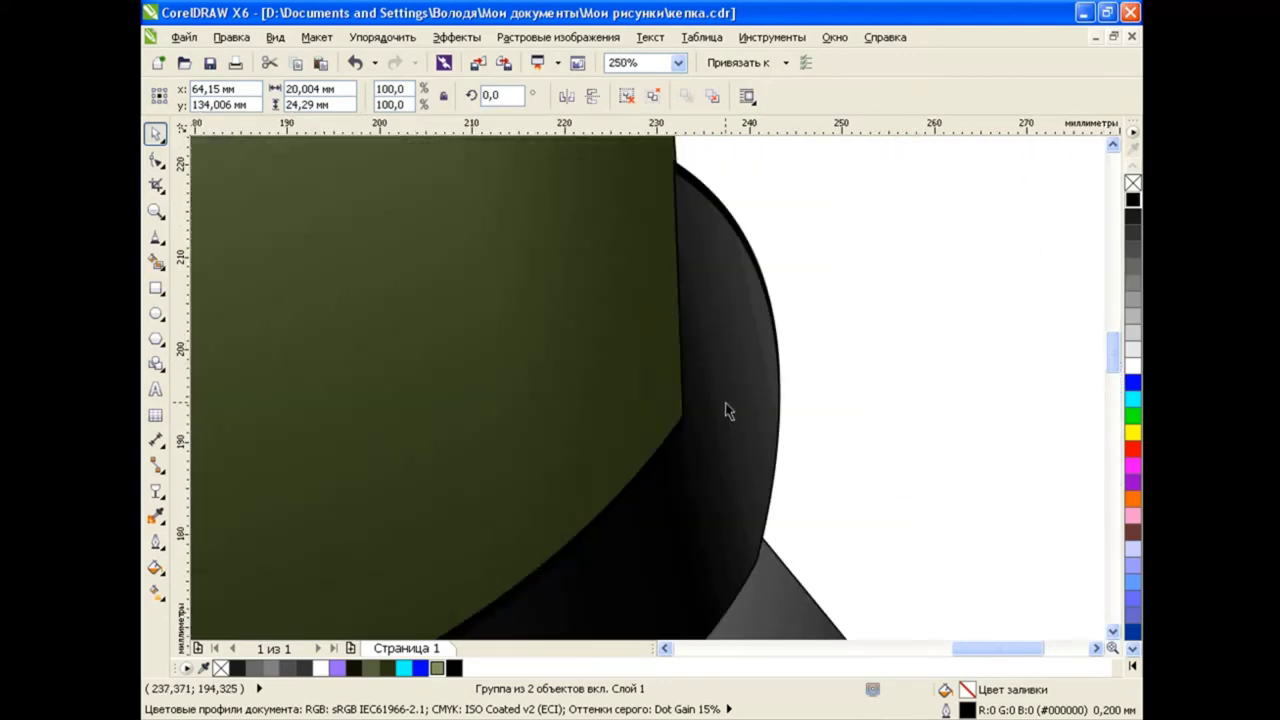
scroll(760, 400, "up", 1)
scroll(826, 400, "down", 2)
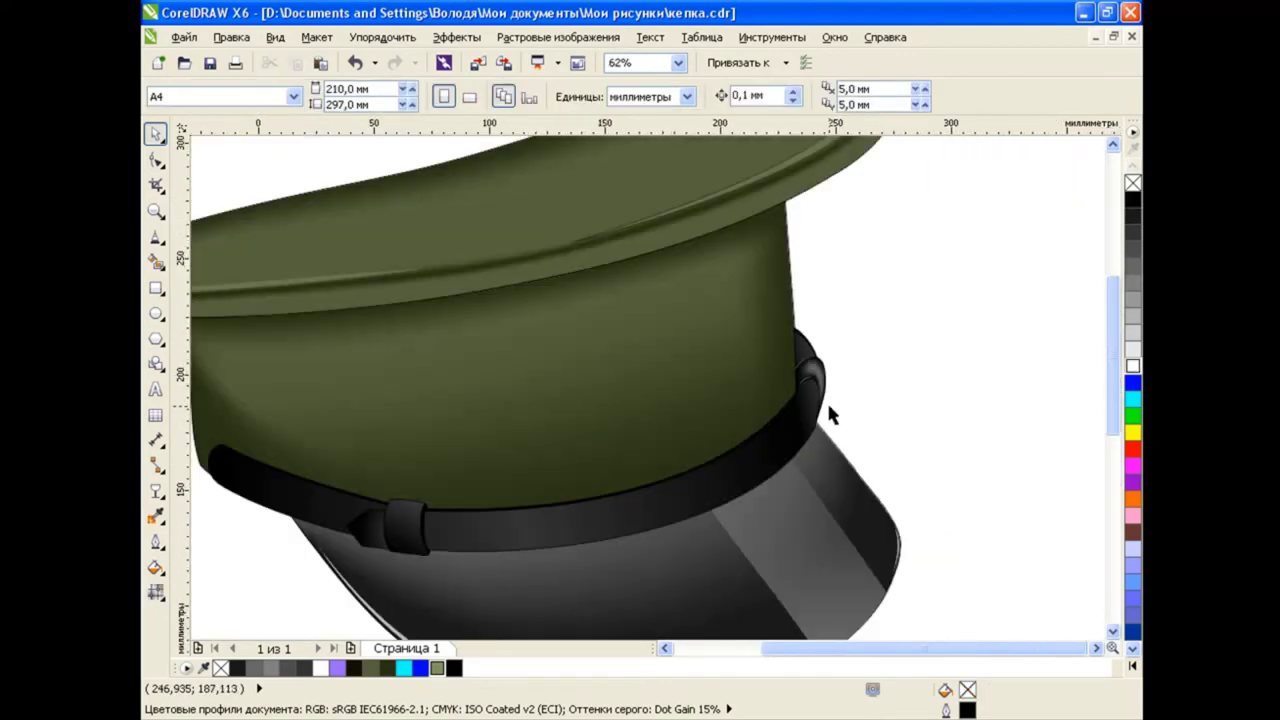
scroll(826, 420, "up", 2)
scroll(836, 392, "down", 1)
scroll(736, 456, "down", 1)
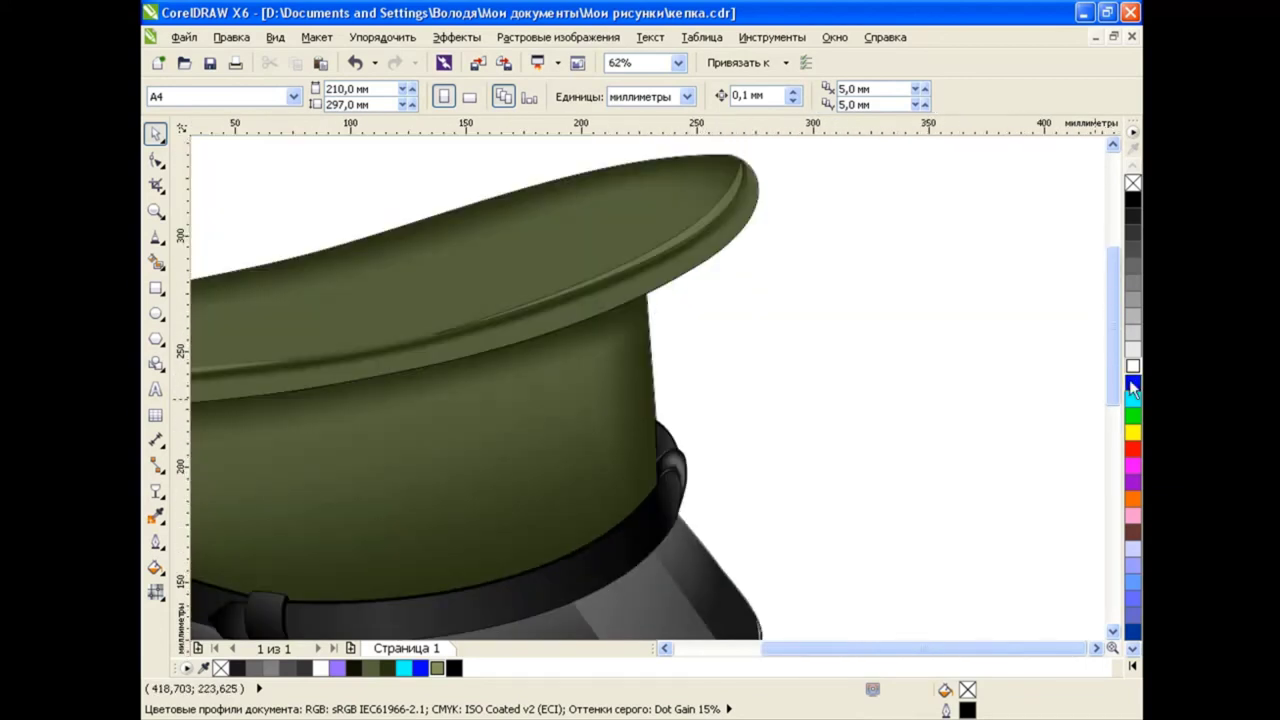
scroll(1115, 415, "down", 2)
left_click_drag(945, 648, 905, 648)
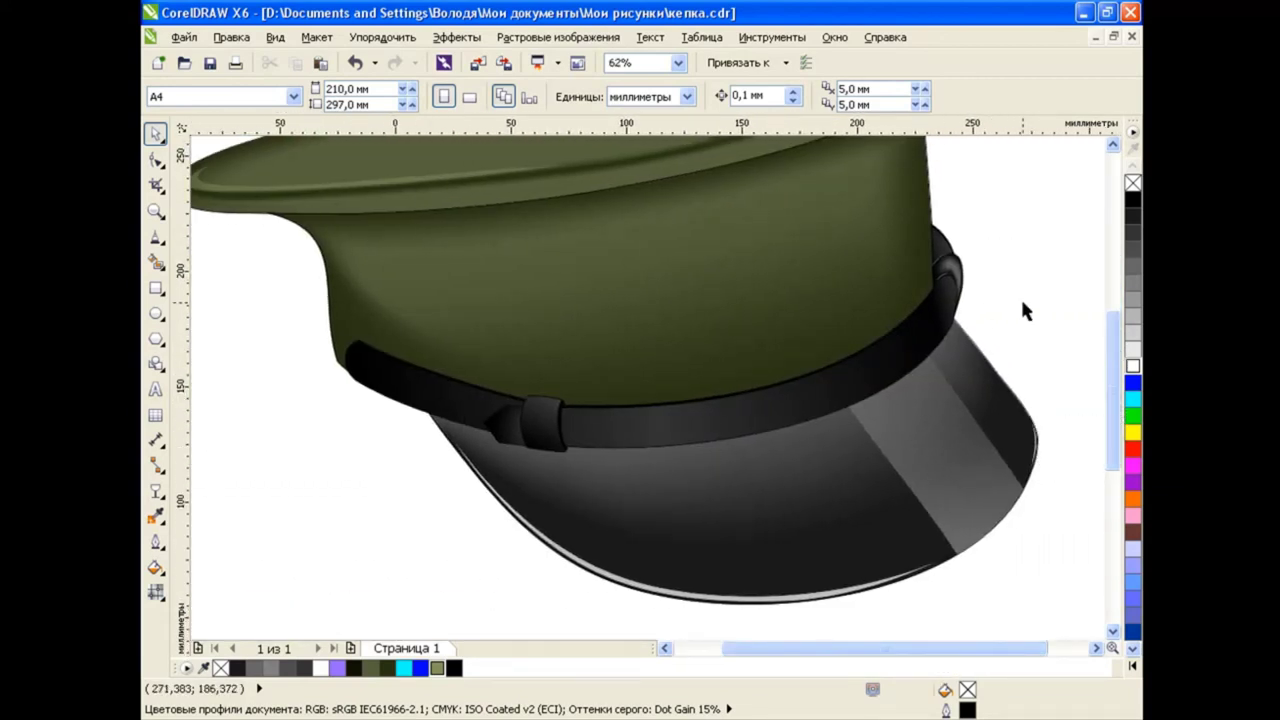
scroll(751, 302, "up", 1)
scroll(657, 350, "down", 1)
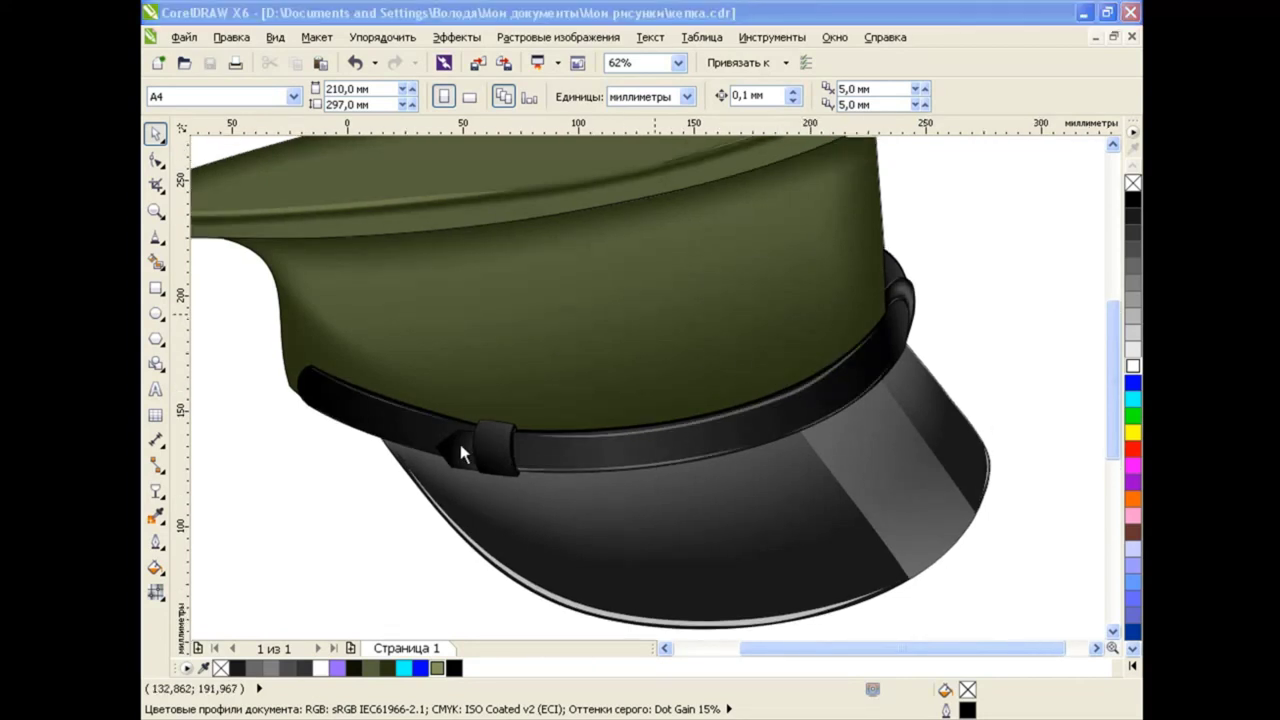
scroll(460, 446, "up", 2)
scroll(465, 441, "down", 2)
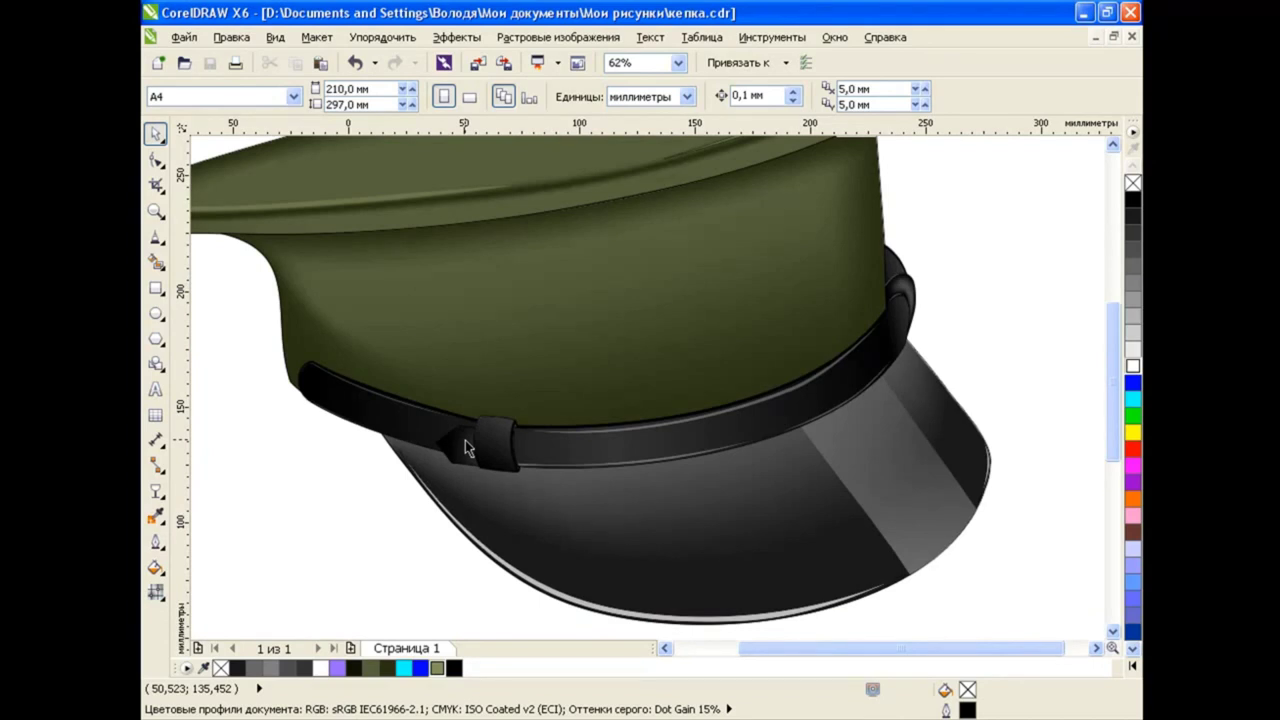
scroll(757, 620, "down", 1)
scroll(680, 630, "down", 1)
Marquee-select all 22 cap parts, group them with Ctrl+G, then deselect.
left_click_drag(922, 590, 372, 190)
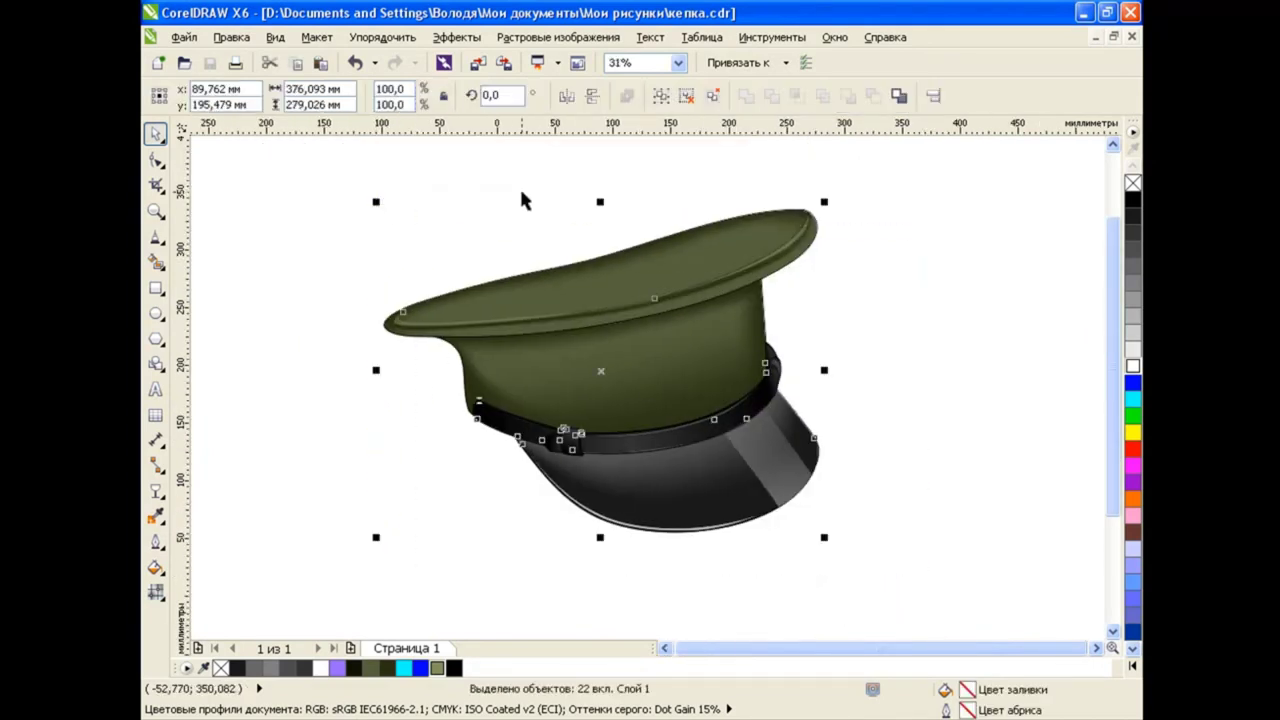
left_click(661, 95)
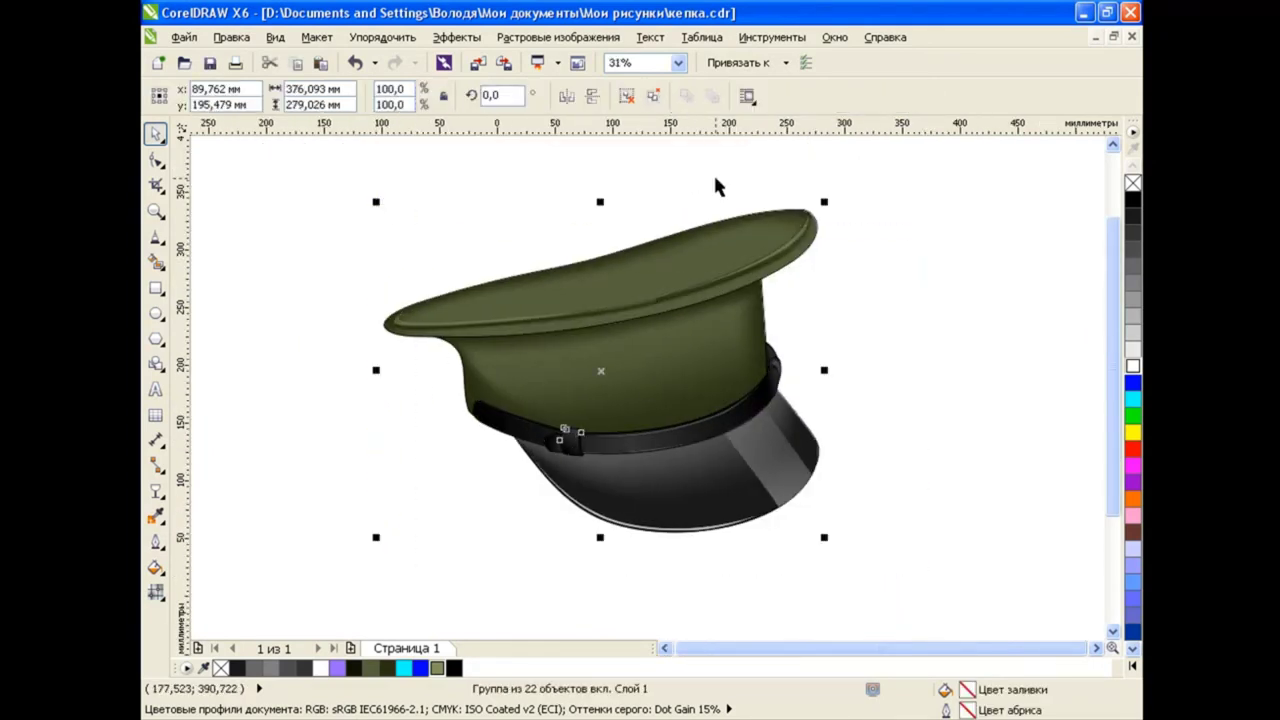
left_click(355, 63)
key("ctrl+g")
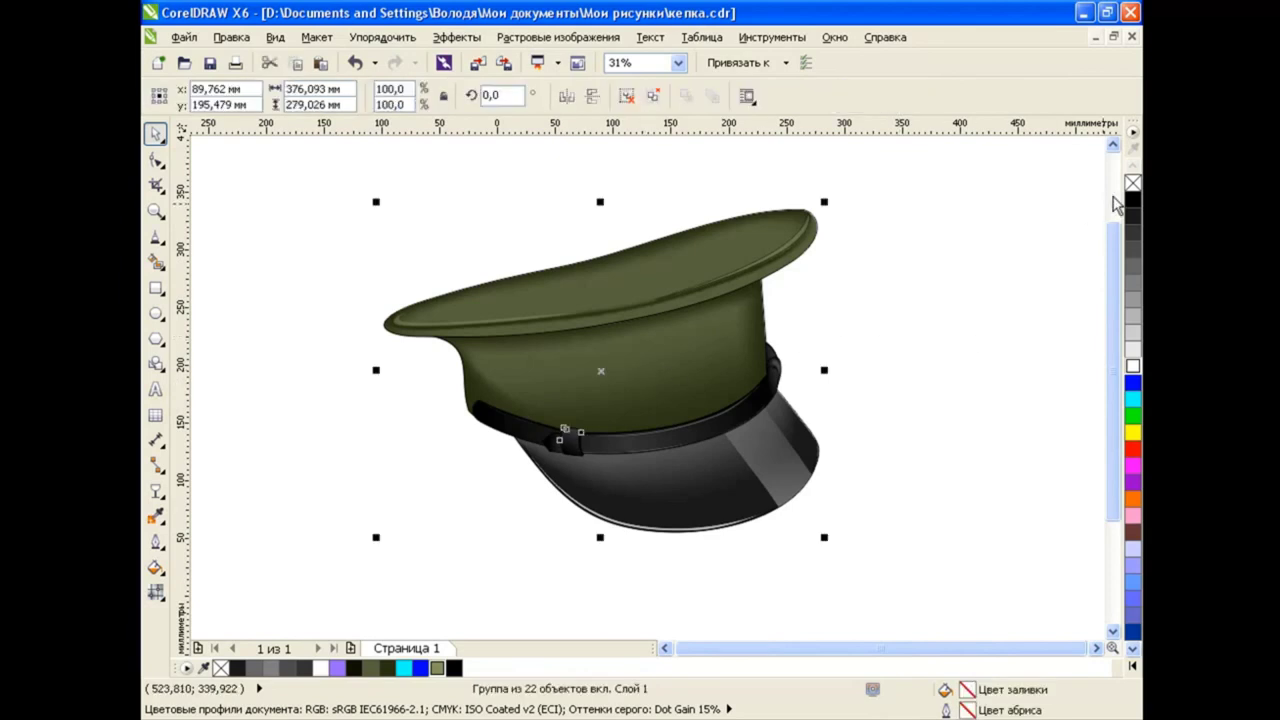
left_click(888, 328)
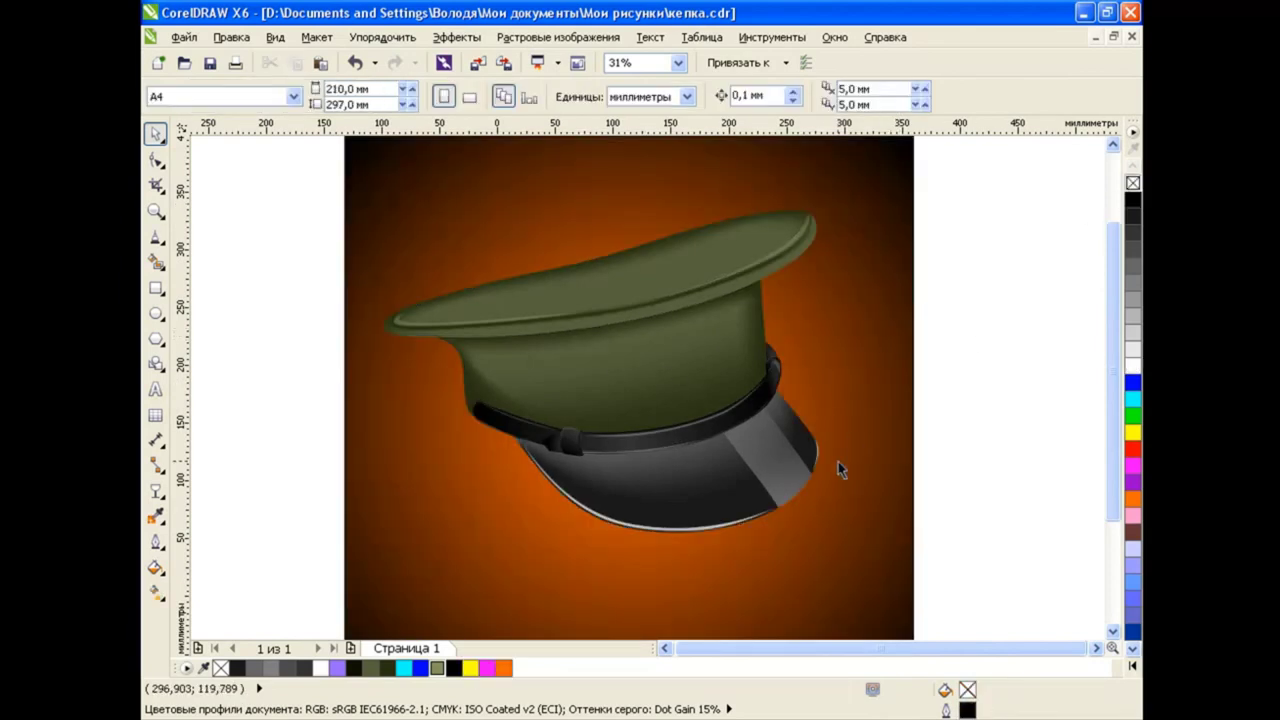